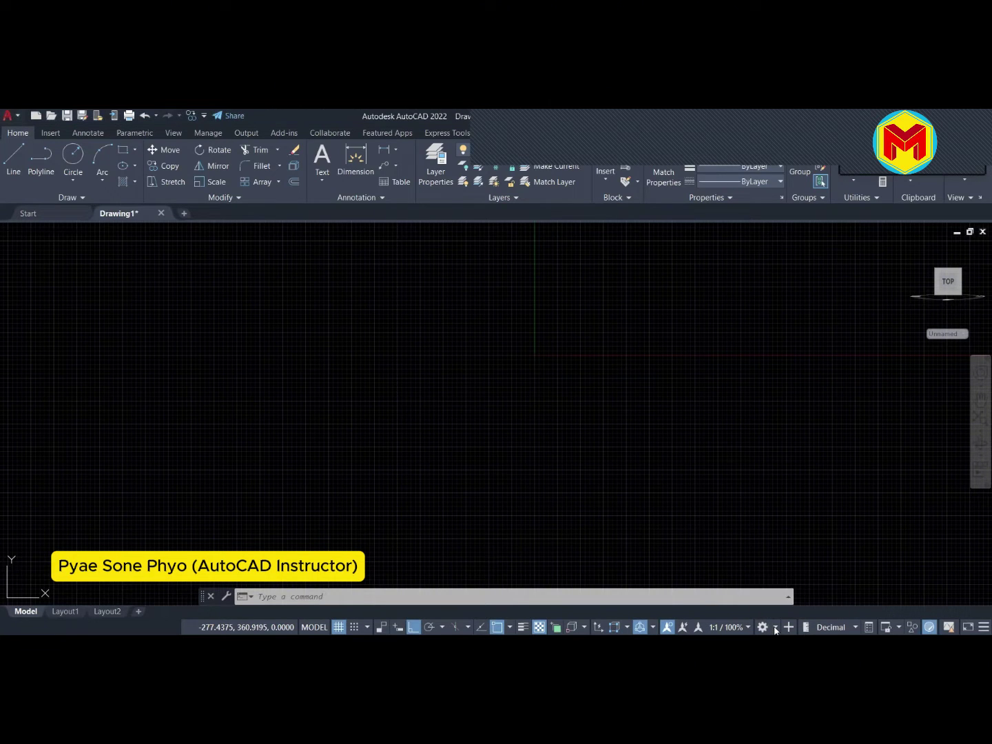
Switch AutoCAD from Drafting & Annotation to the 3D Modeling workspace using the status-bar gear
click(777, 628)
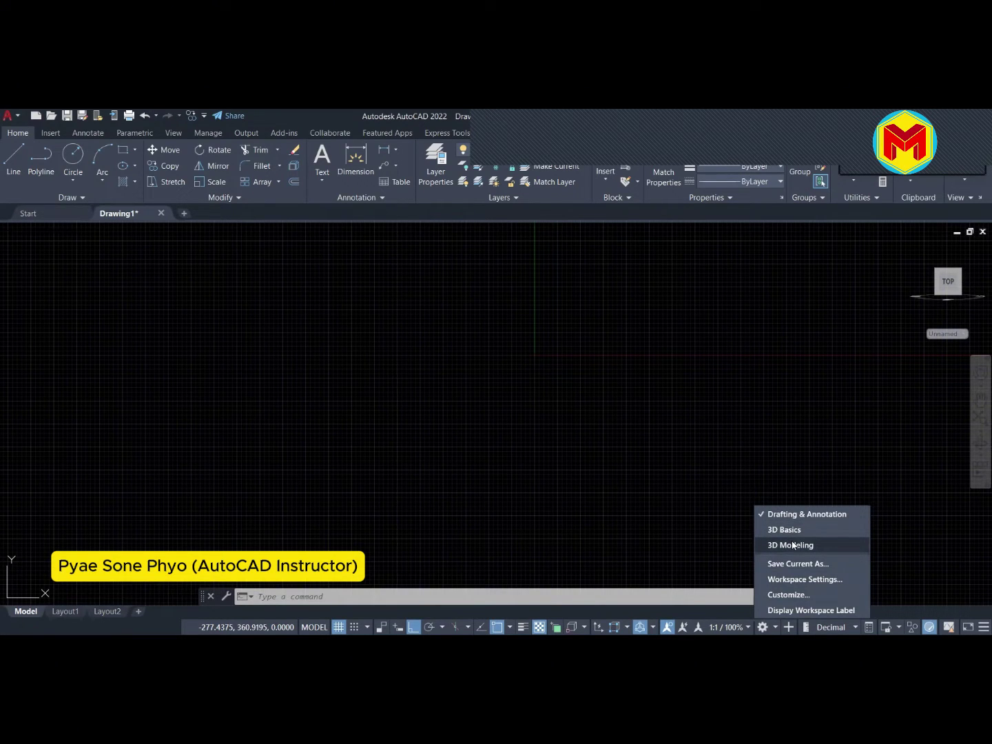
click(793, 546)
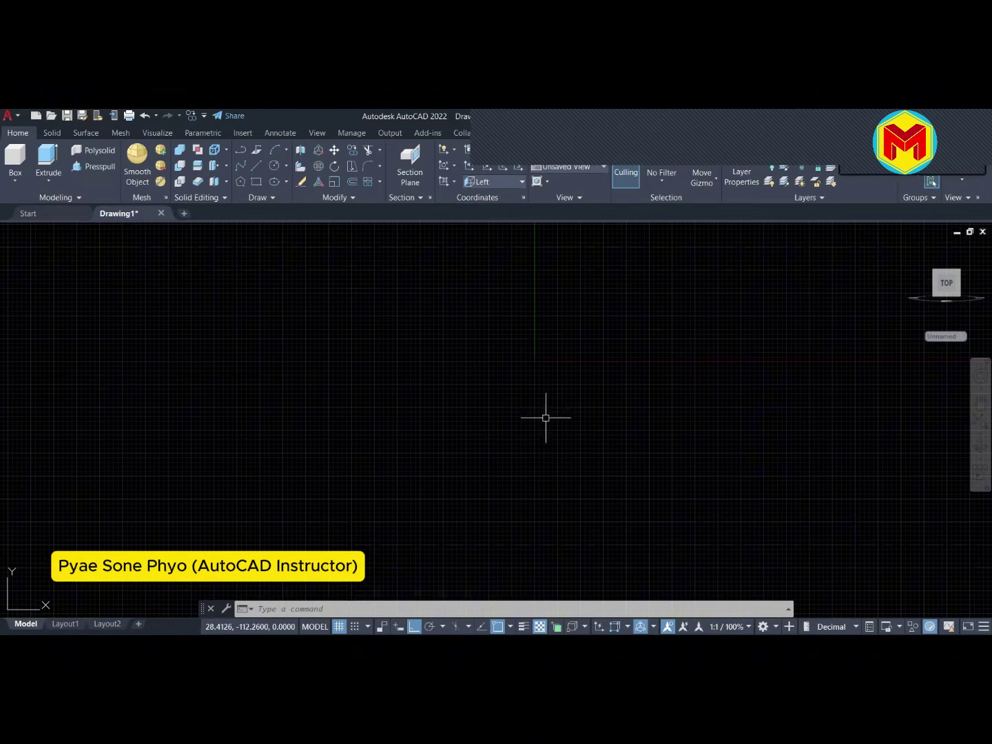
Set the viewport to the Top preset view, then change it to Left
click(19, 234)
click(48, 264)
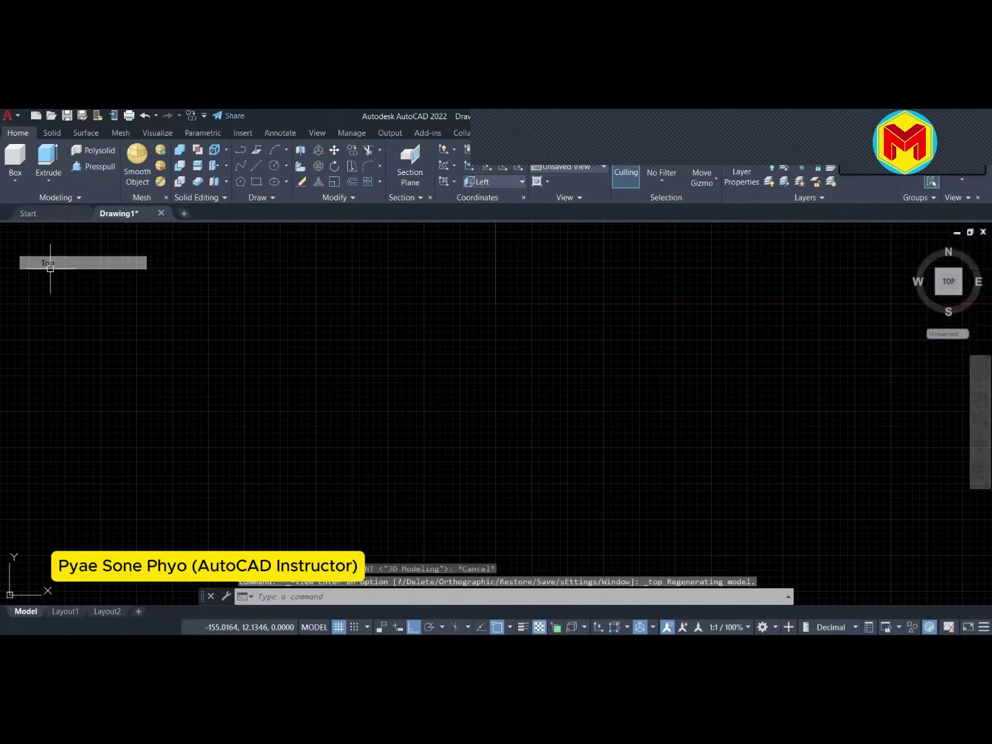
click(24, 236)
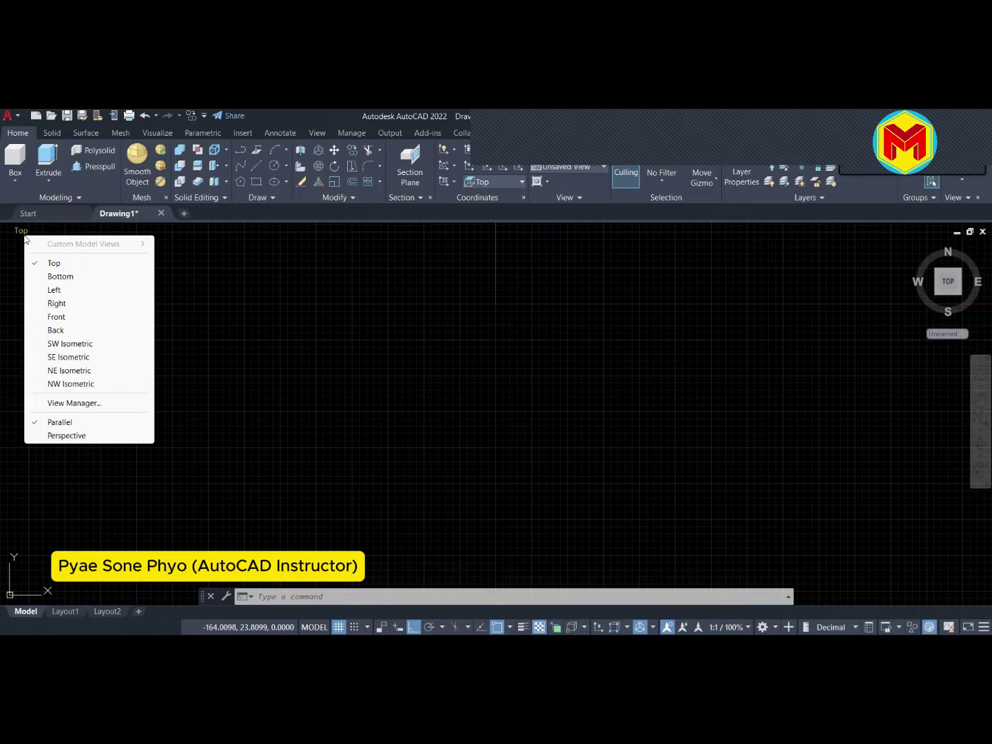
click(55, 290)
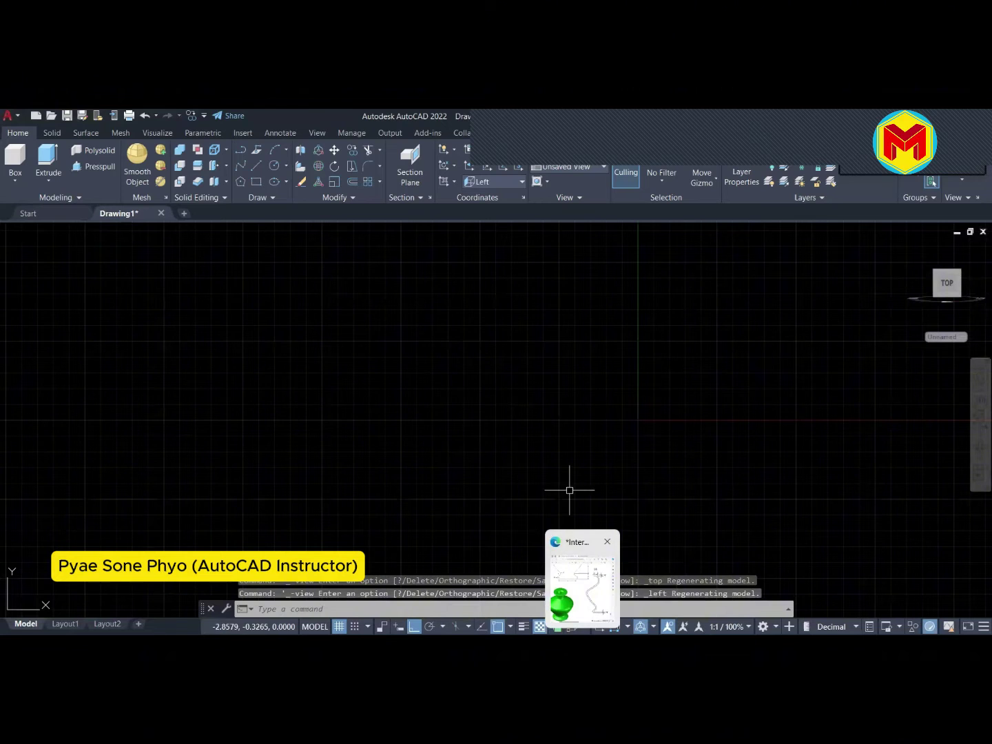
Bring up the zoomed-out vase PDF in Edge and erase the ink near R12 and R125
click(471, 127)
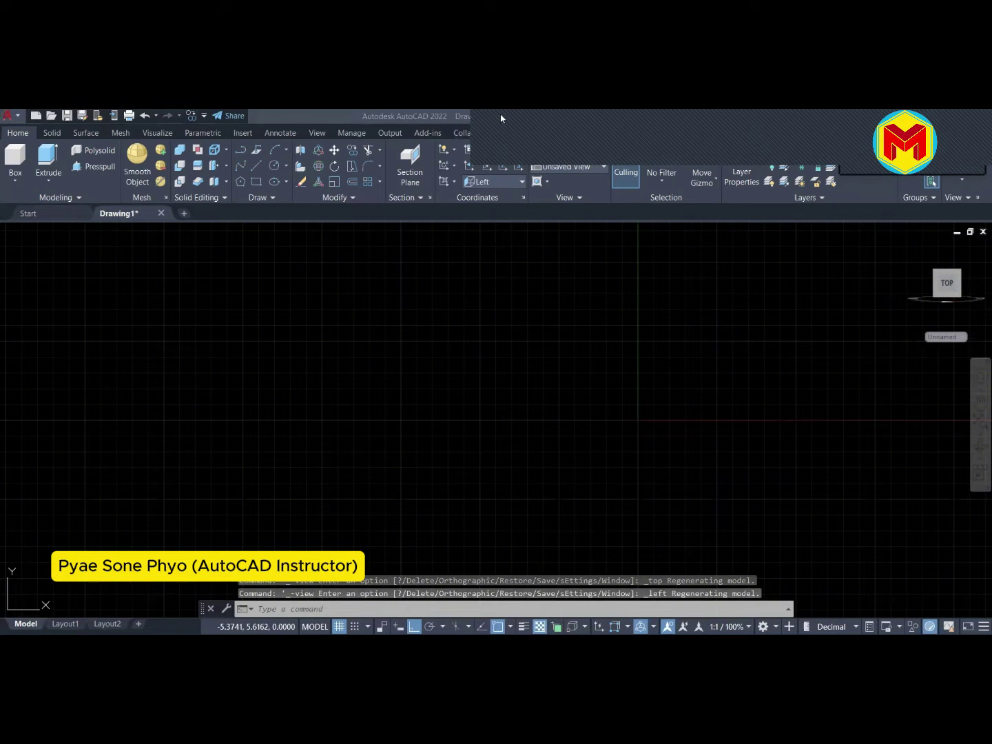
key(alt+Tab)
click(394, 166)
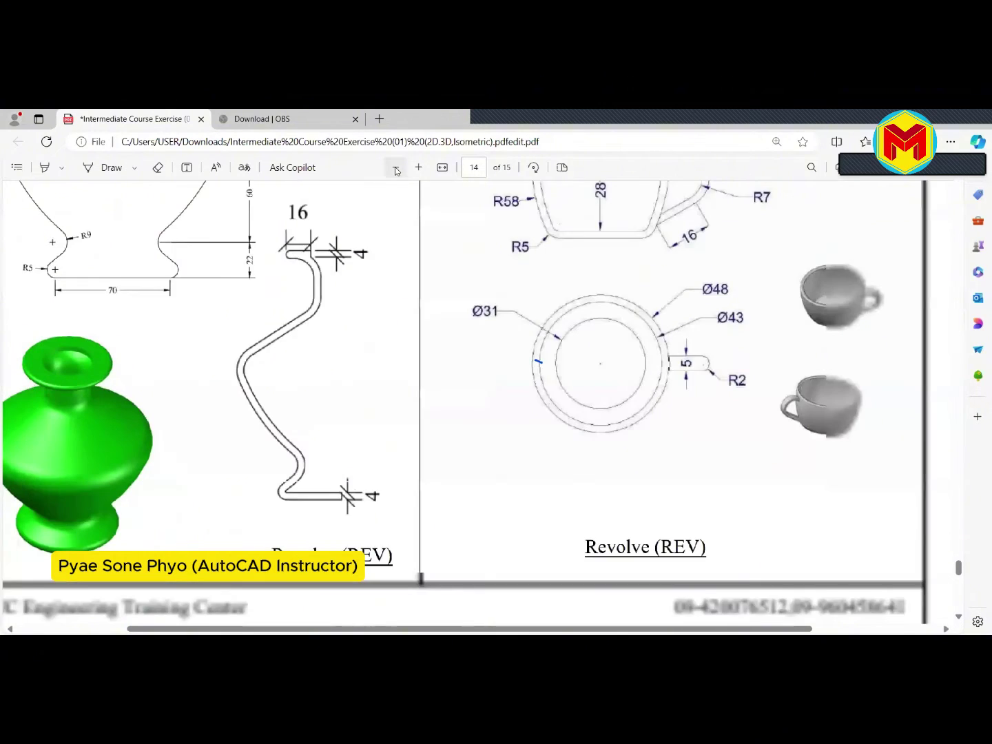
ctrl+scroll(319, 349, down, 1)
scroll(266, 324, up, 3)
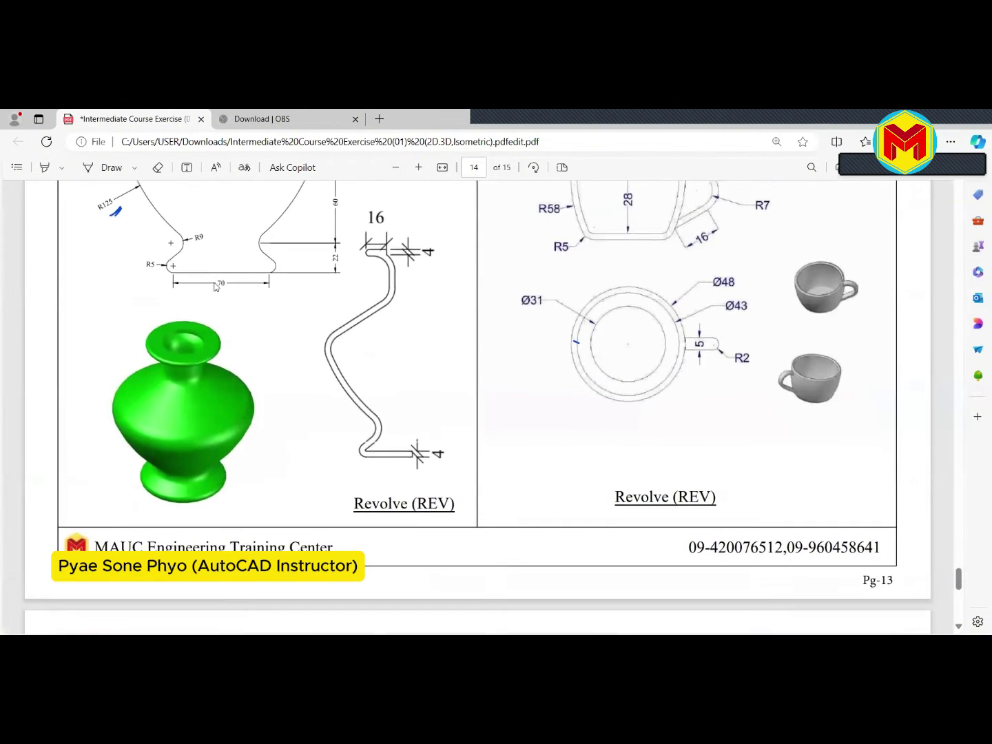
click(158, 167)
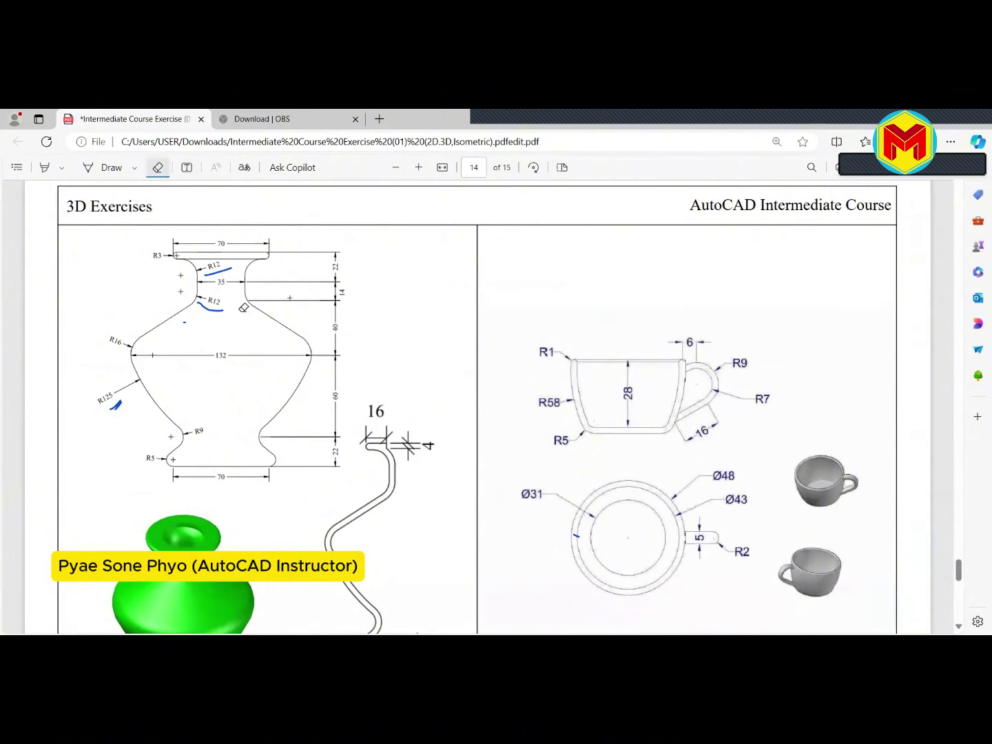
drag(243, 308, 227, 275)
drag(135, 403, 116, 408)
Sketch ink guides on the vase: a vertical centre line, a lower curve and diagonal side guides
click(96, 167)
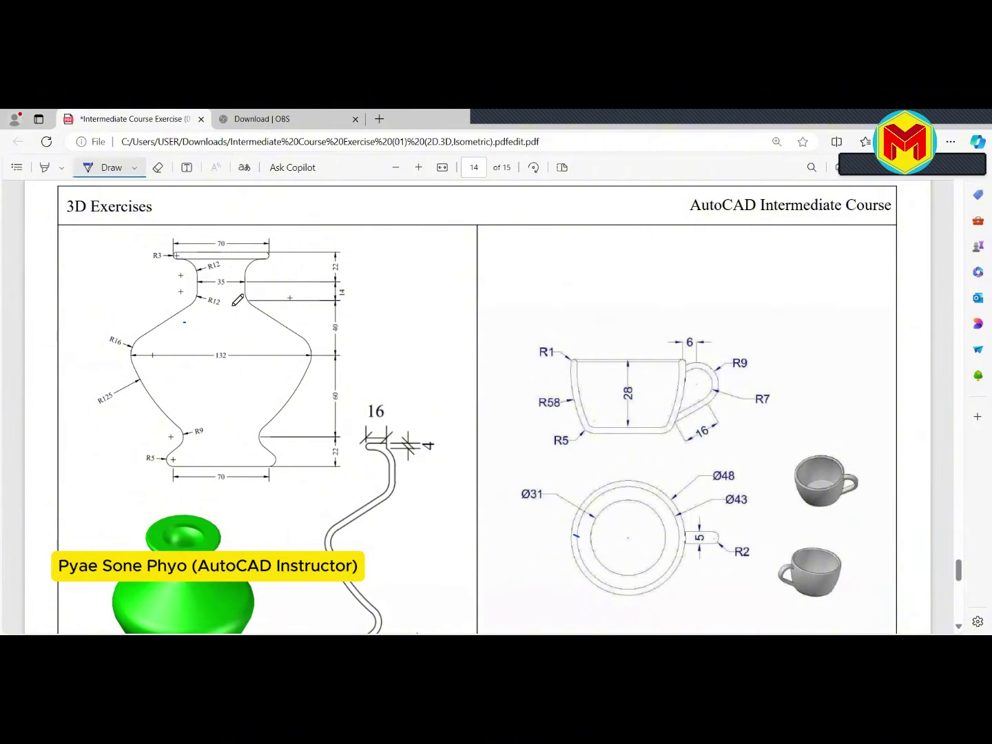
scroll(266, 291, down, 2)
scroll(254, 285, down, 1)
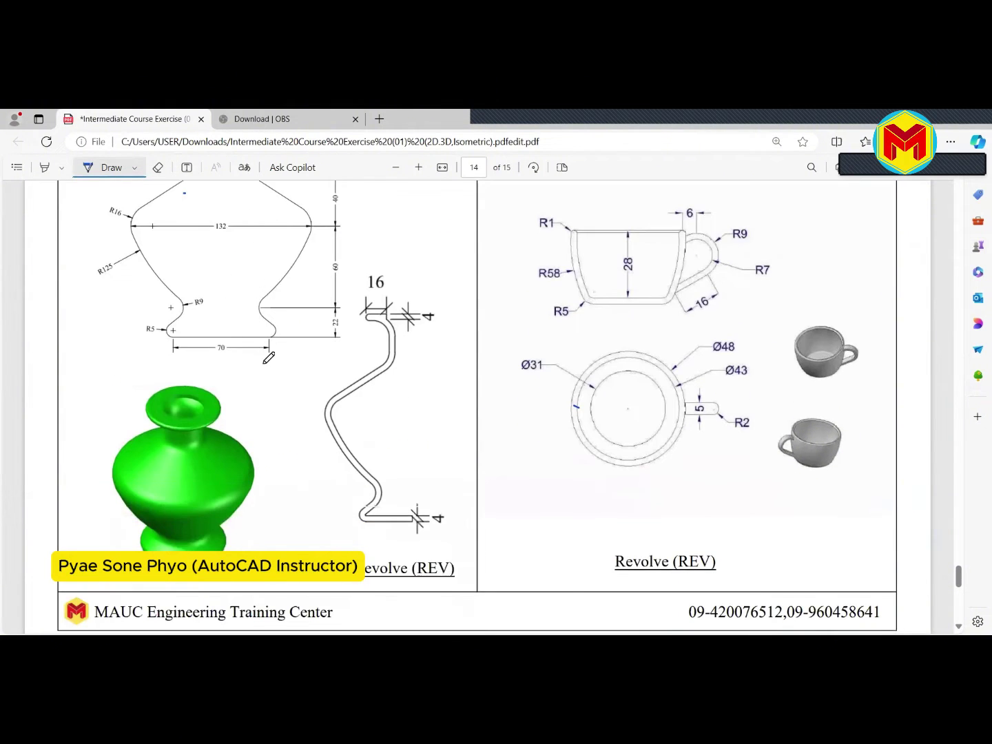
scroll(269, 355, up, 1)
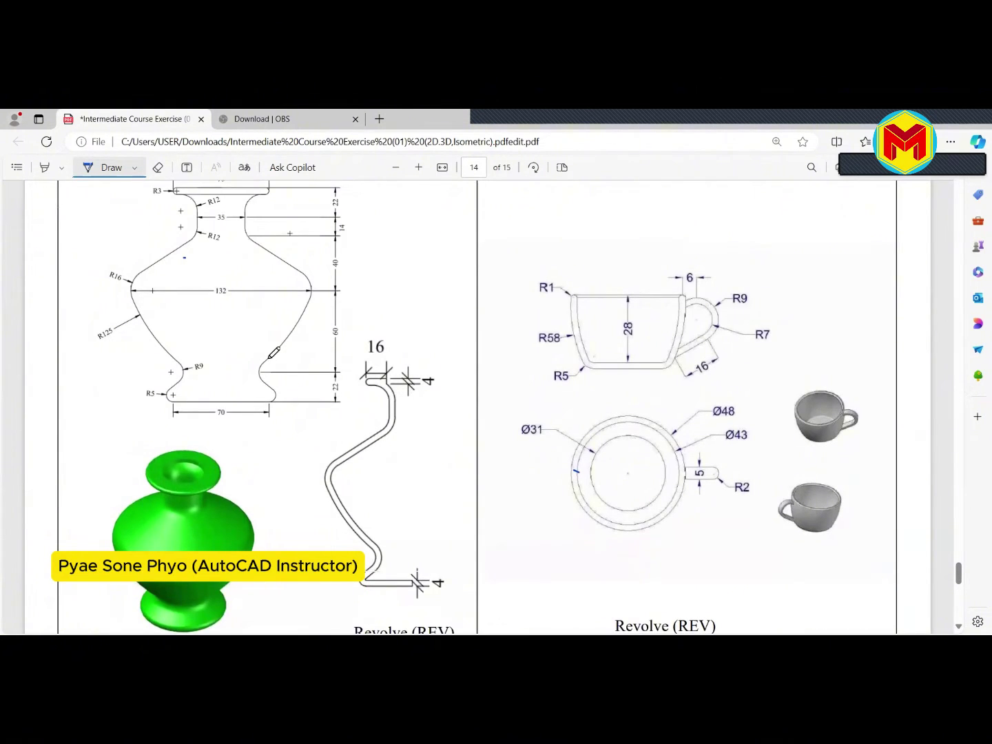
scroll(303, 364, down, 1)
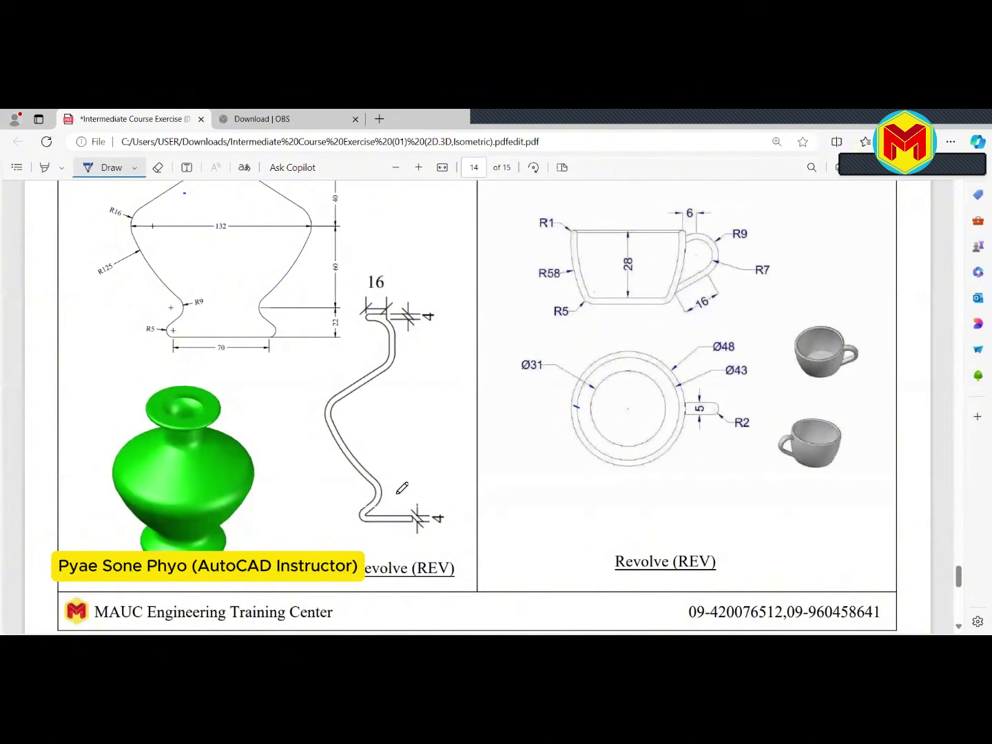
scroll(382, 482, up, 1)
scroll(288, 459, up, 2)
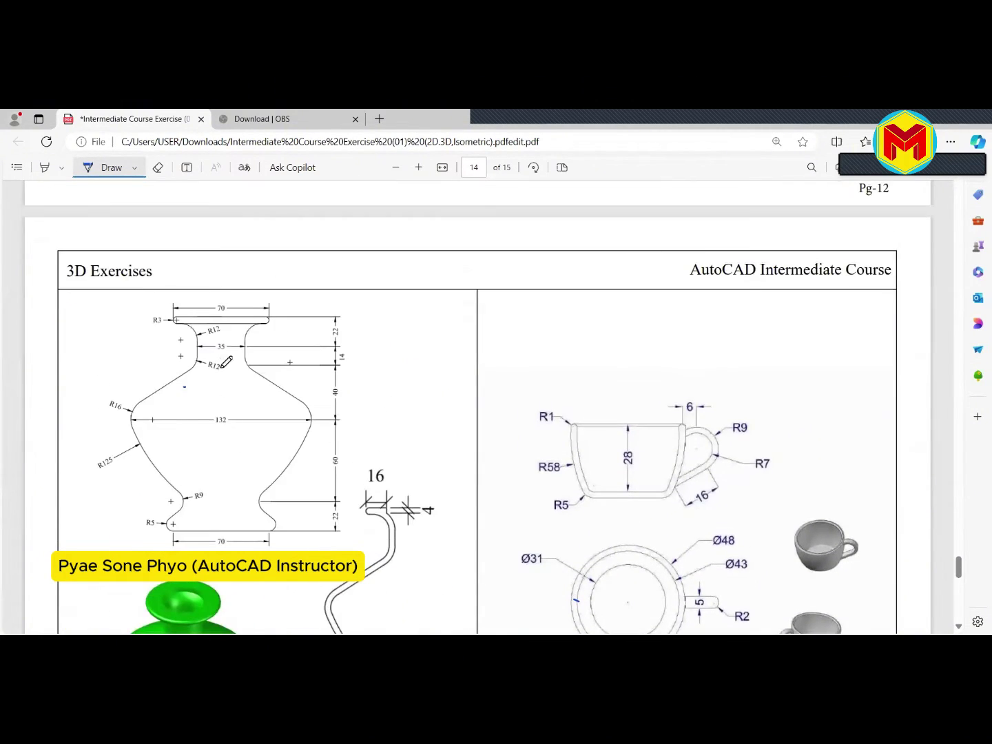
drag(230, 295, 216, 550)
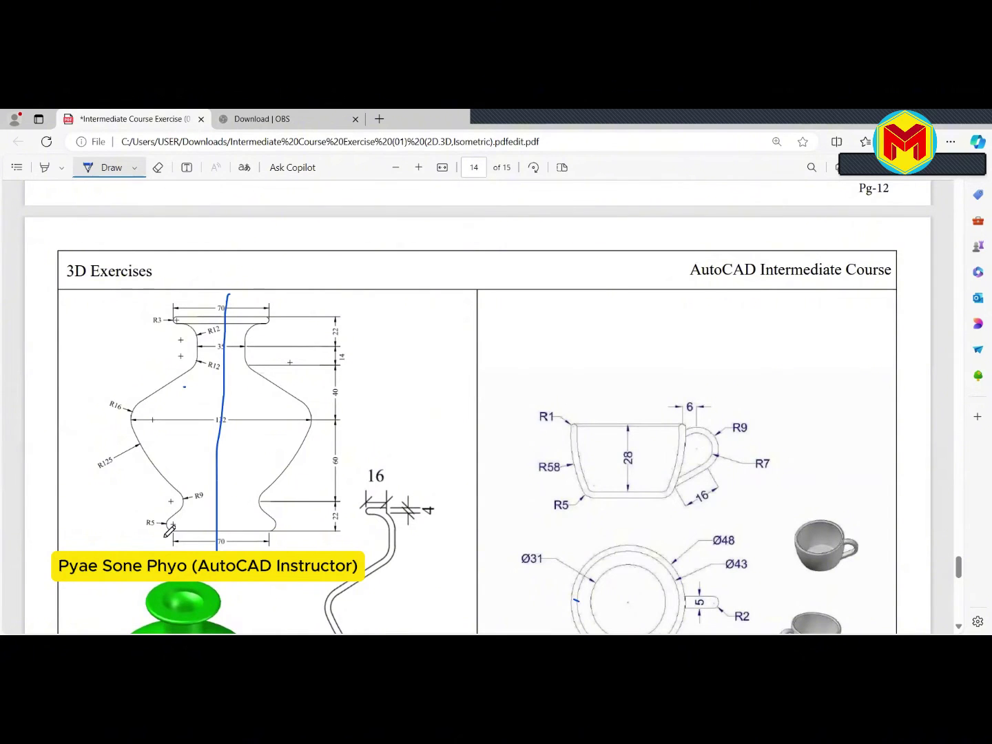
drag(155, 544, 201, 485)
drag(134, 480, 197, 408)
mouse_move(133, 413)
mouse_down()
mouse_move(202, 344)
mouse_move(202, 300)
mouse_up()
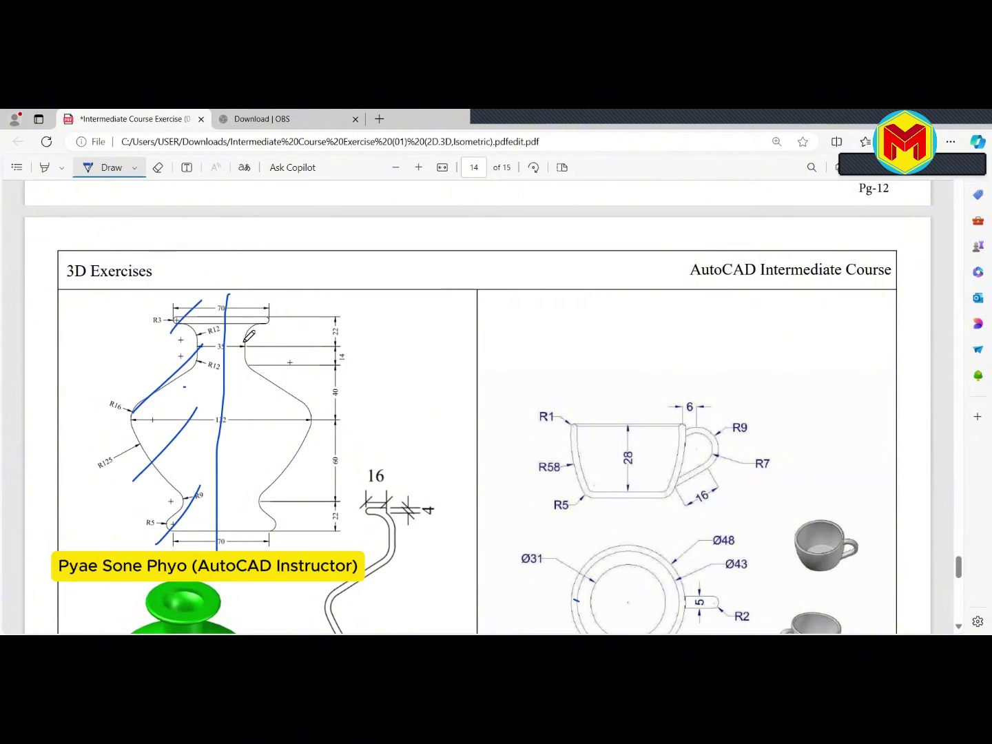
Erase the guide ink from the vase drawing
scroll(279, 437, down, 1)
scroll(269, 449, down, 2)
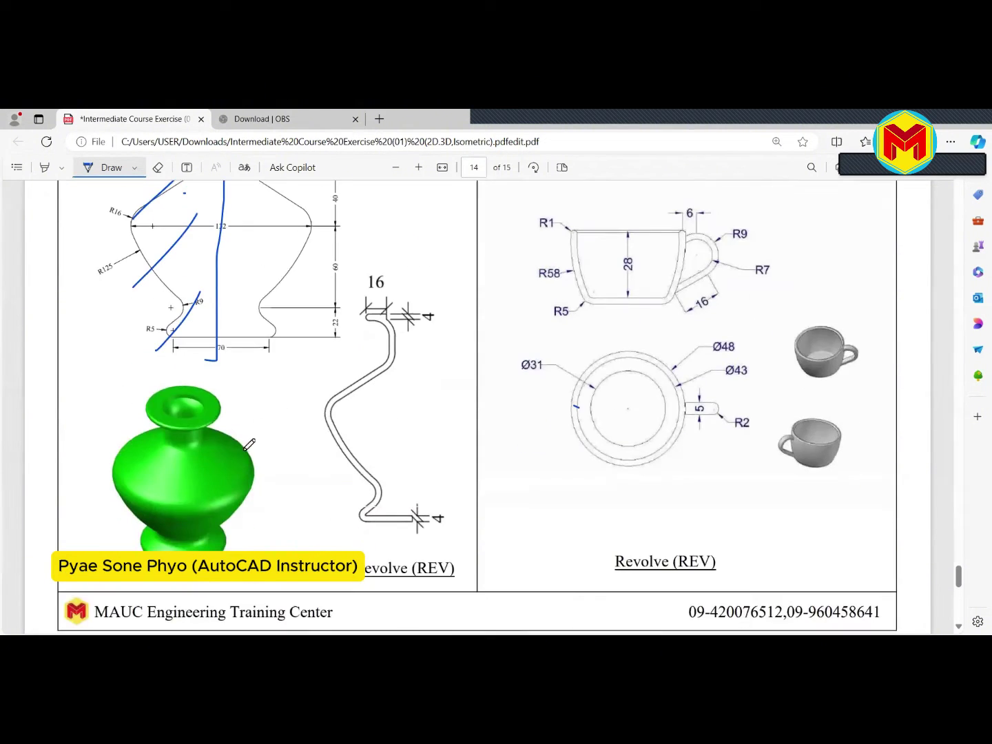
scroll(197, 426, up, 1)
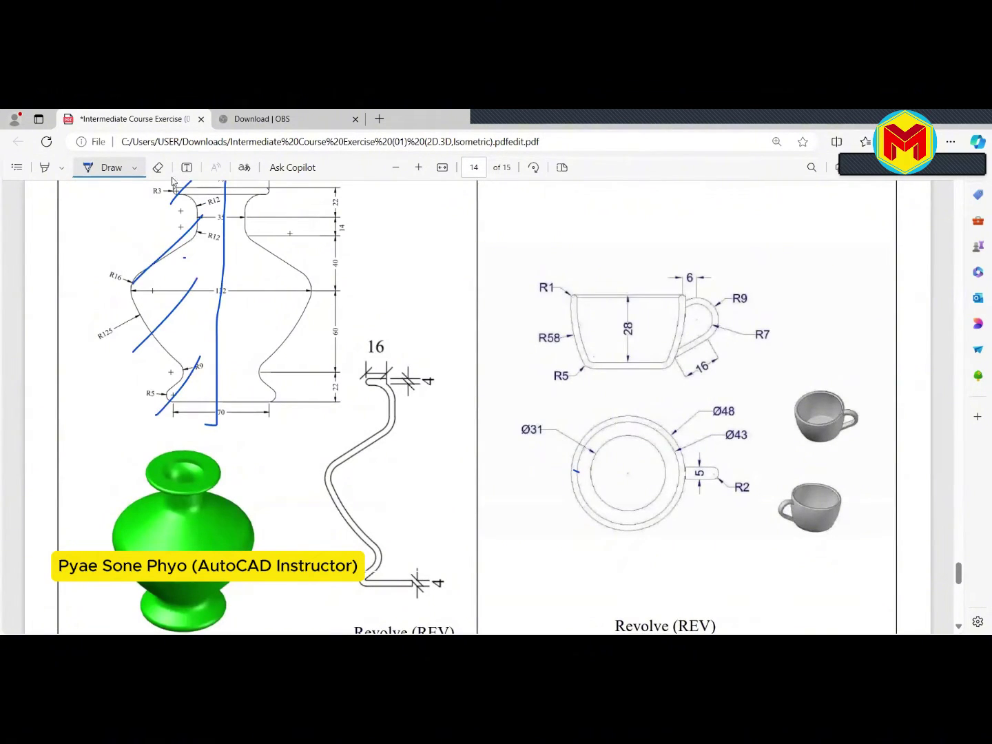
click(159, 167)
scroll(232, 302, up, 2)
drag(201, 292, 199, 479)
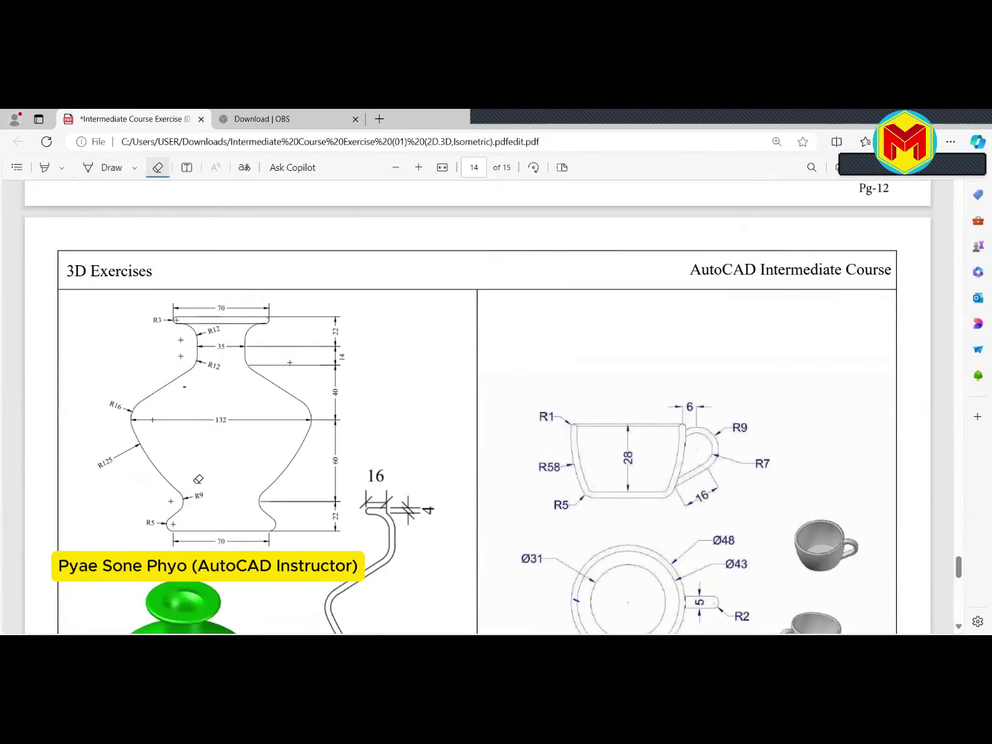
Ink guide strokes across the vase's top, neck, middle and base, plus a vertical centre line
click(108, 169)
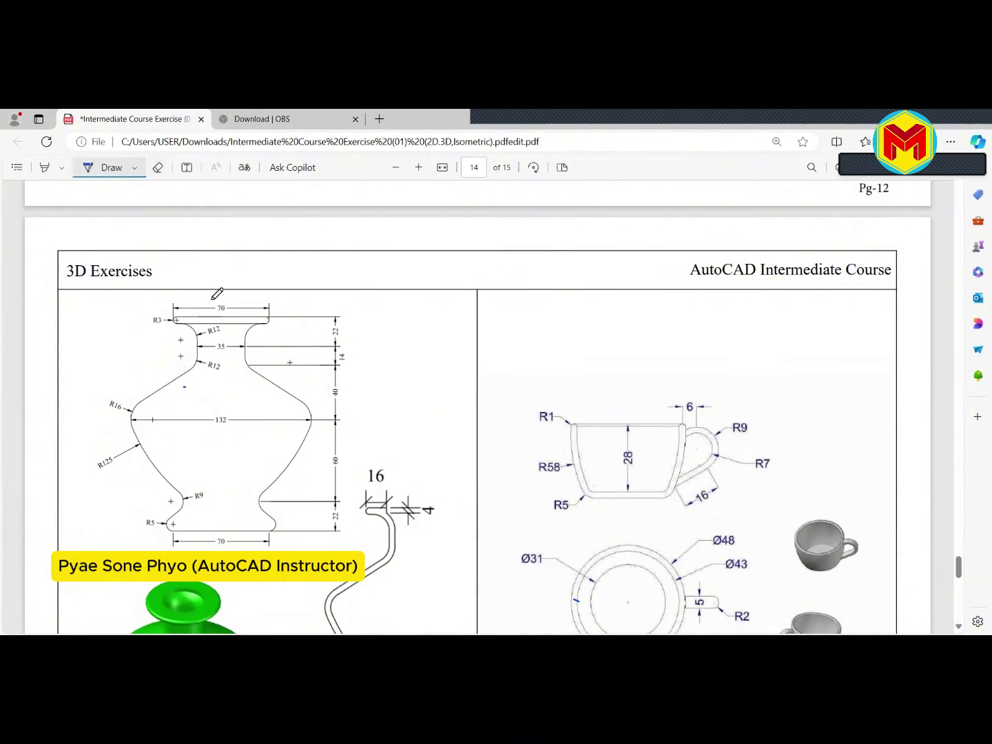
drag(229, 304, 260, 284)
drag(230, 342, 257, 324)
drag(231, 419, 277, 387)
drag(220, 533, 240, 512)
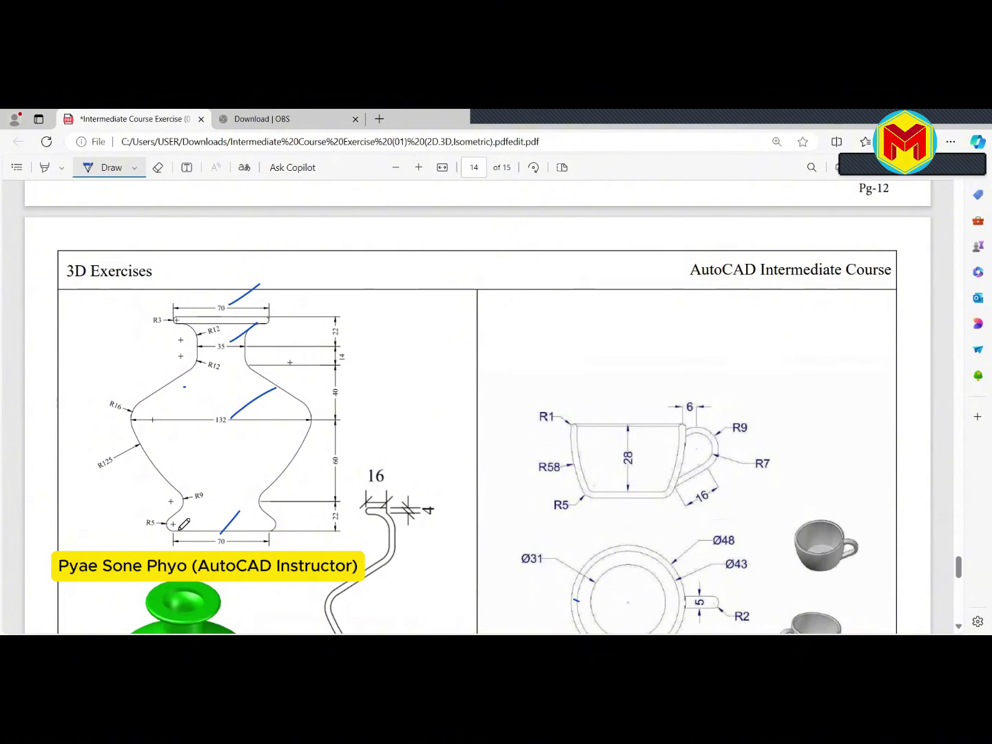
drag(177, 530, 219, 530)
mouse_move(228, 289)
mouse_down()
mouse_move(234, 452)
mouse_move(225, 550)
mouse_up()
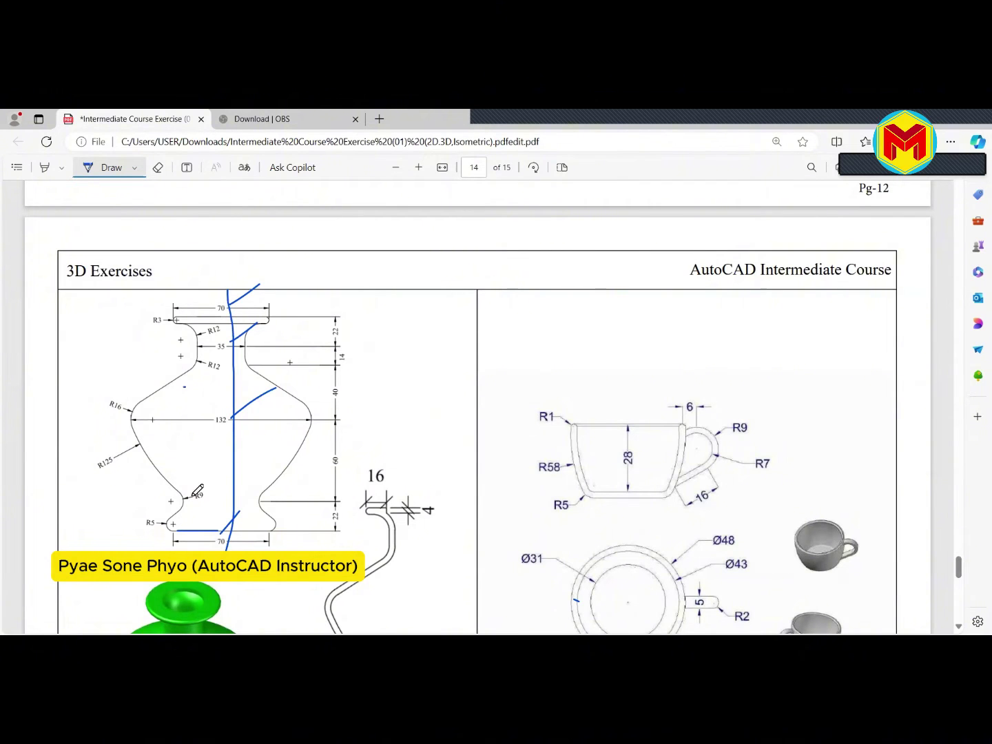
Erase those guide strokes and snap the Edge window to the right half of the screen
click(158, 167)
drag(221, 310, 253, 384)
drag(207, 530, 228, 521)
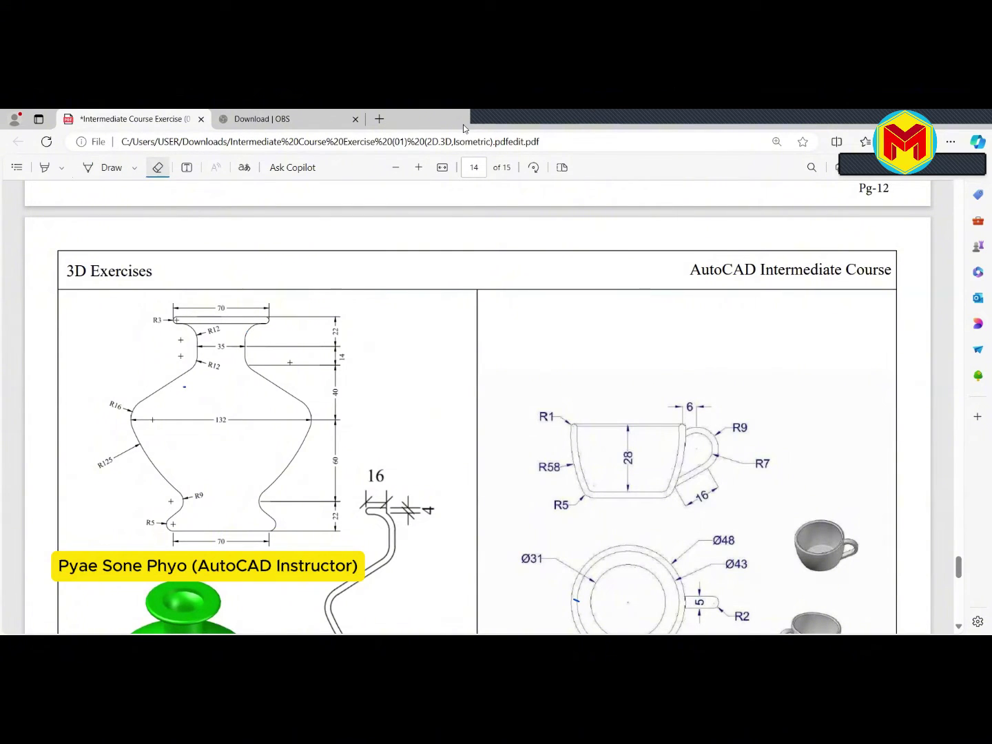
drag(464, 128, 989, 206)
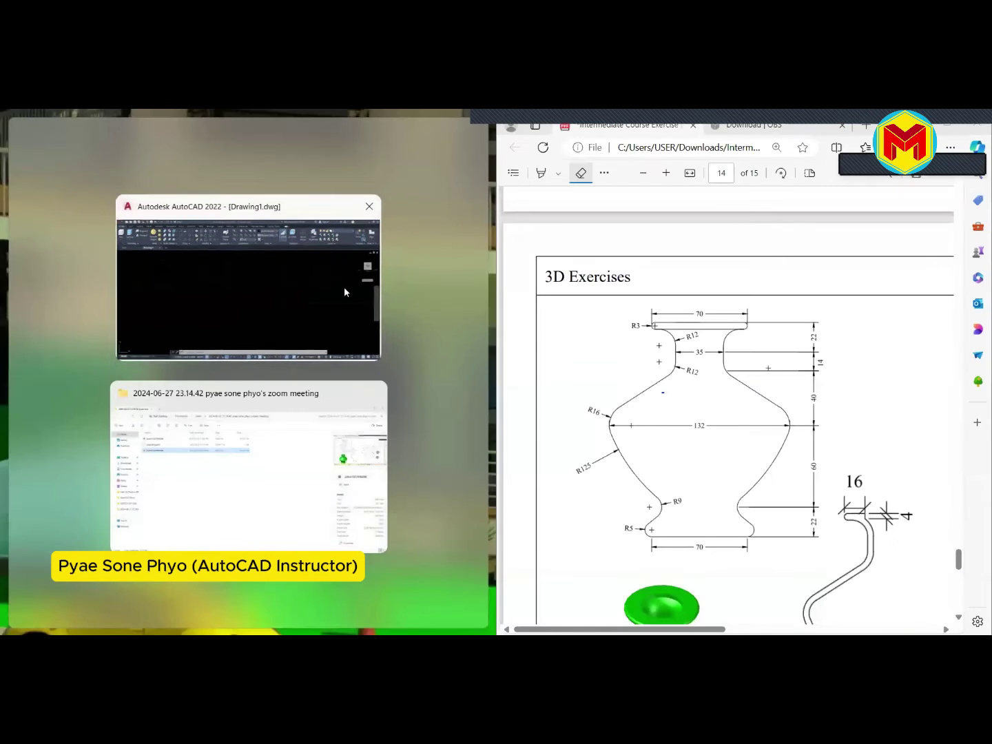
Tile AutoCAD on the left, then ink the vase's centre line and a mark beside the lower 22 dimension
click(344, 293)
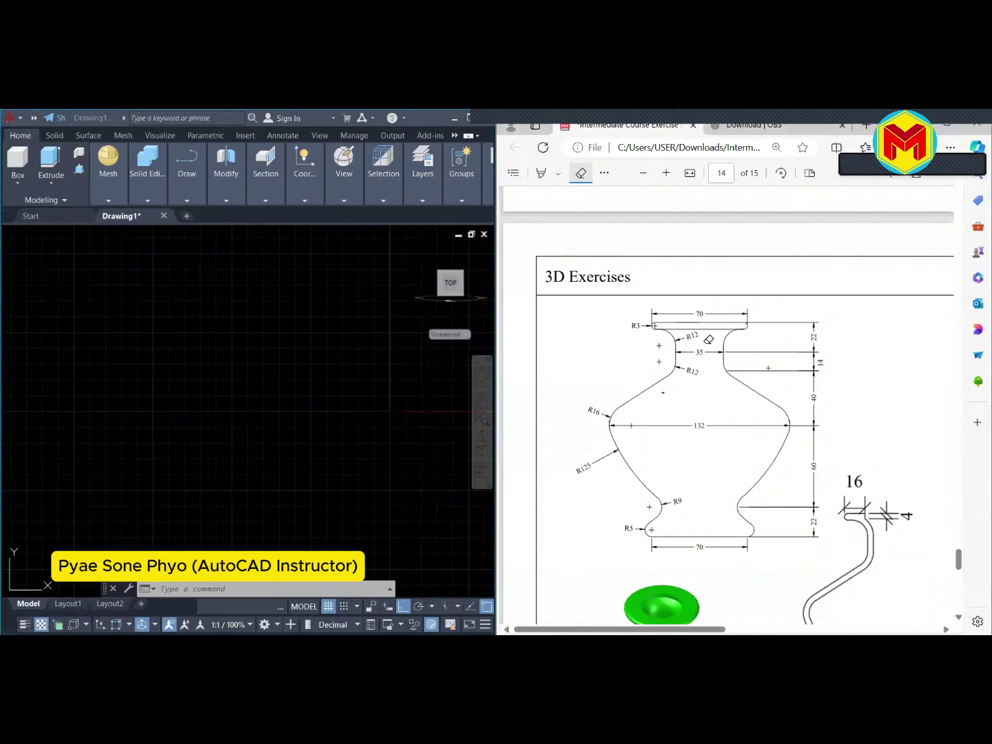
click(605, 174)
click(629, 200)
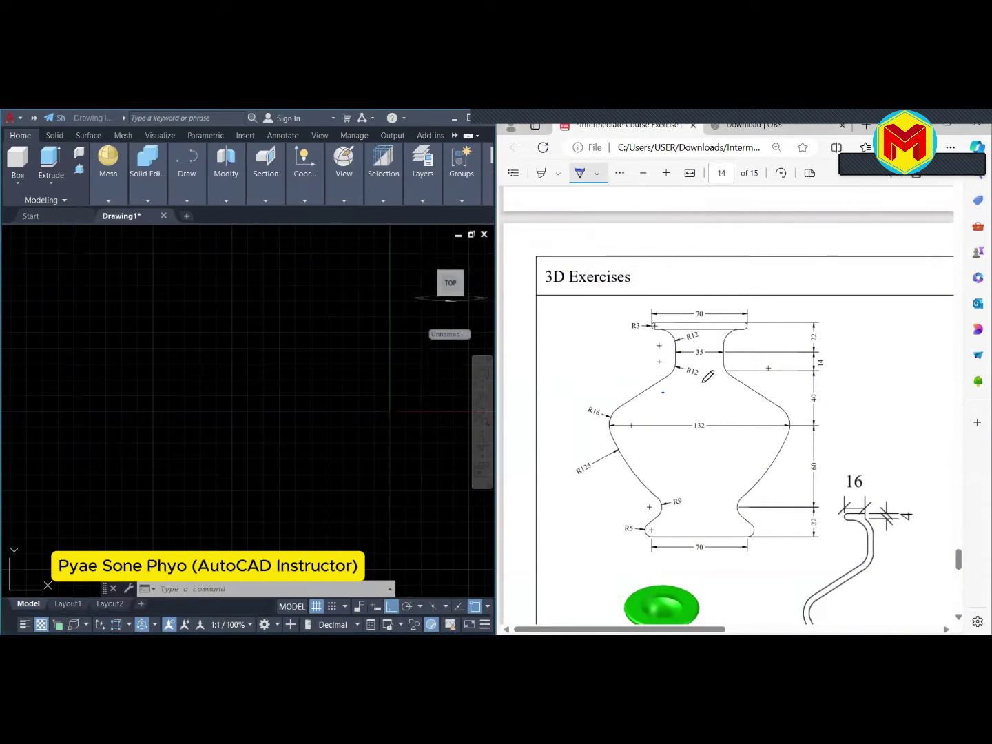
scroll(698, 508, down, 2)
mouse_move(705, 232)
mouse_down()
mouse_move(704, 498)
mouse_move(698, 446)
mouse_up()
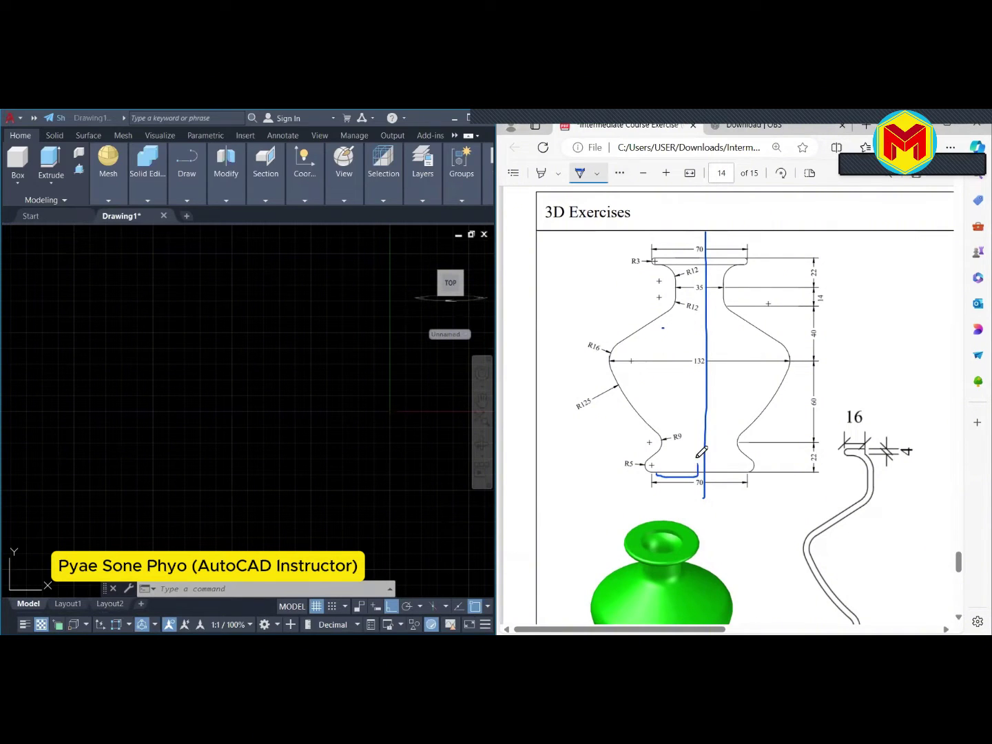
drag(827, 458, 819, 482)
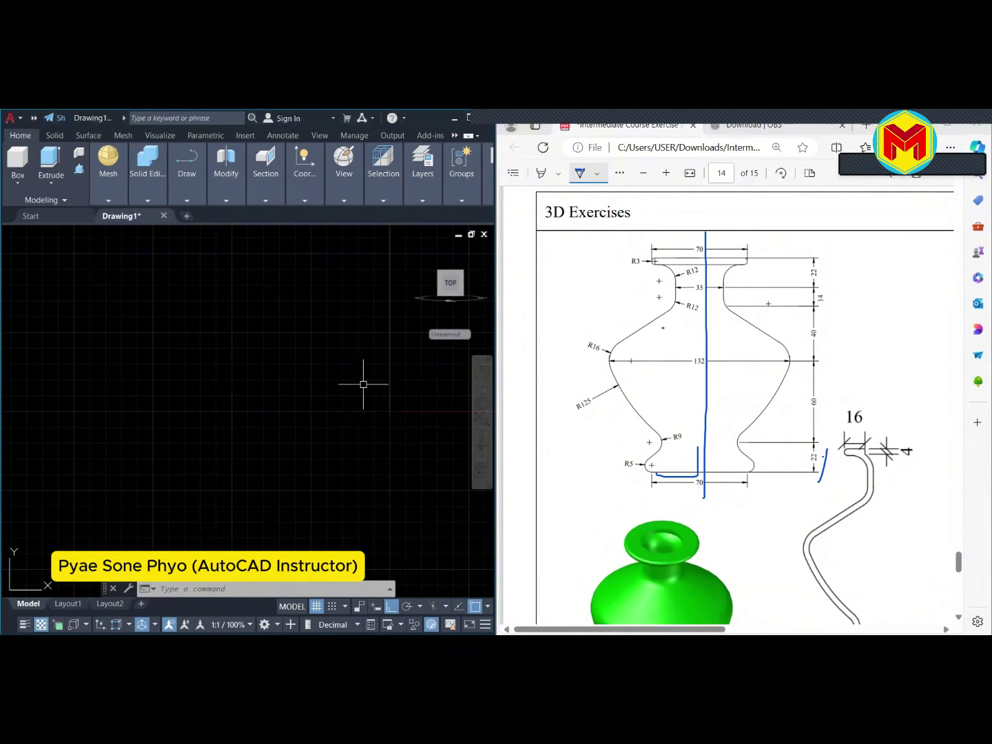
mouse_move(362, 383)
middle_down()
mouse_move(300, 403)
mouse_move(275, 428)
middle_up()
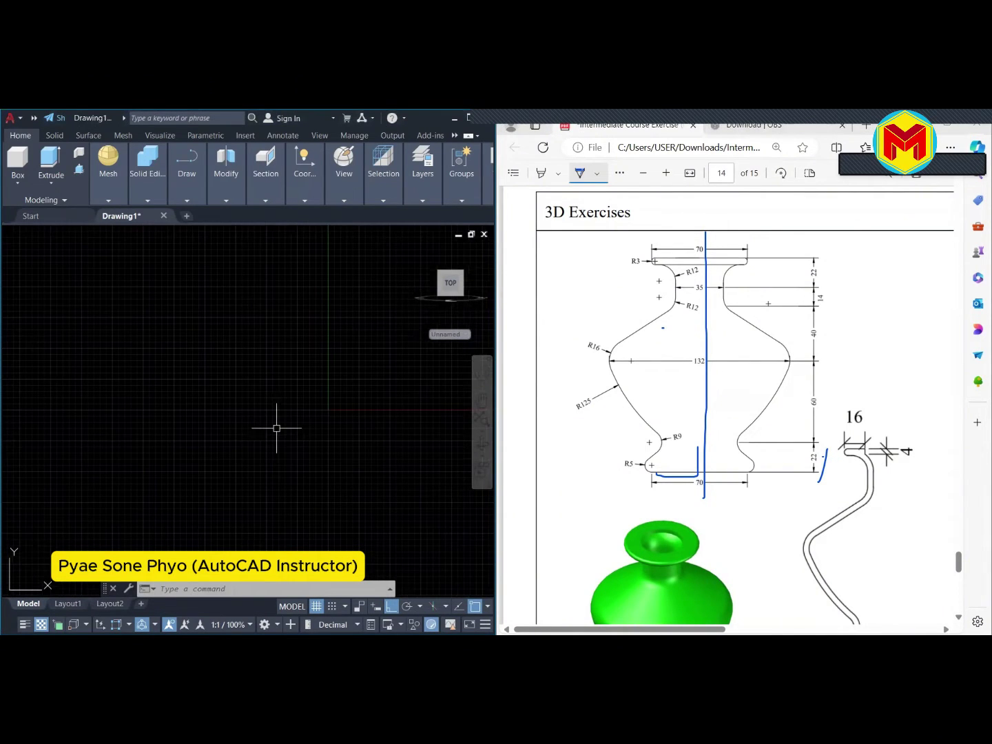
scroll(276, 428, down, 3)
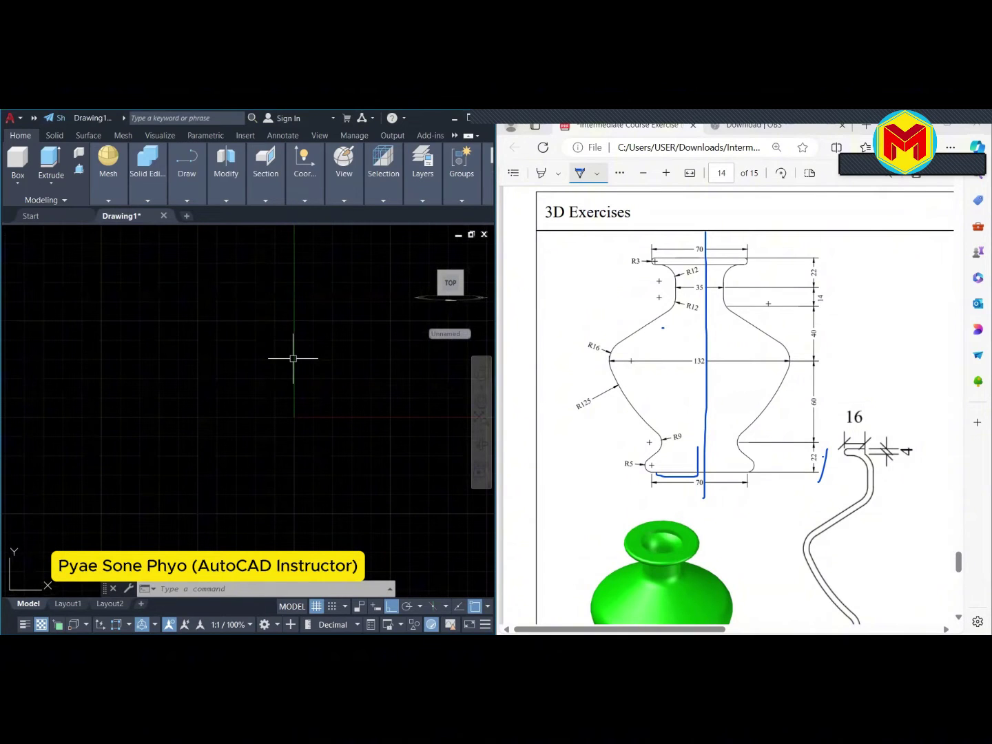
Draw the 35-unit horizontal base line of the vase profile
text(l)
key(Return)
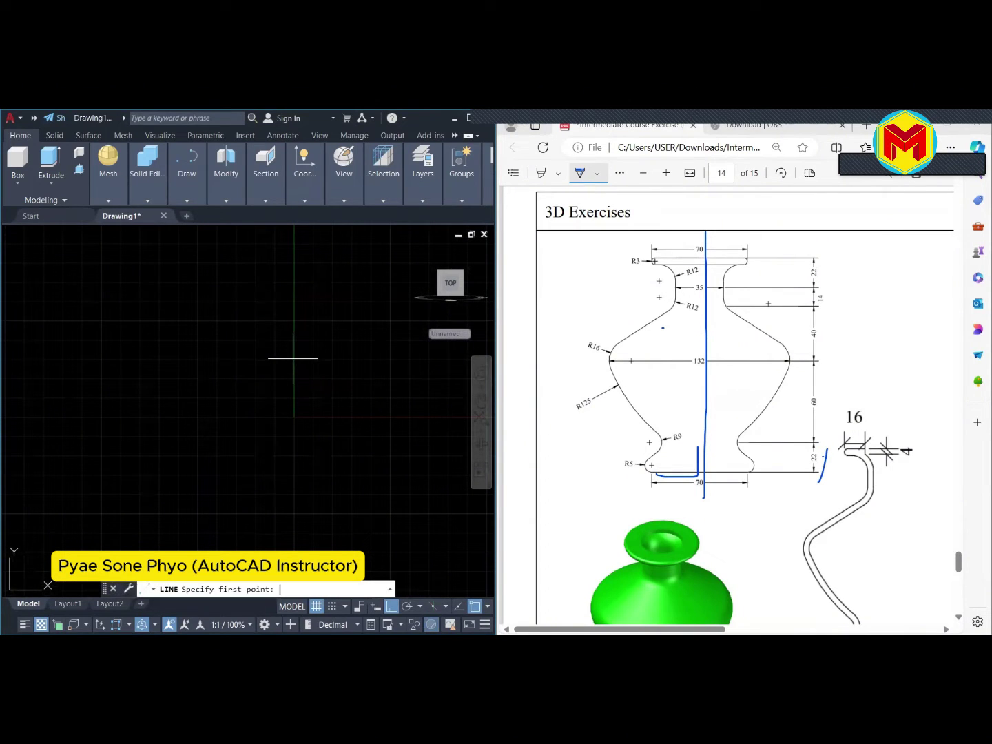
click(221, 378)
text(35)
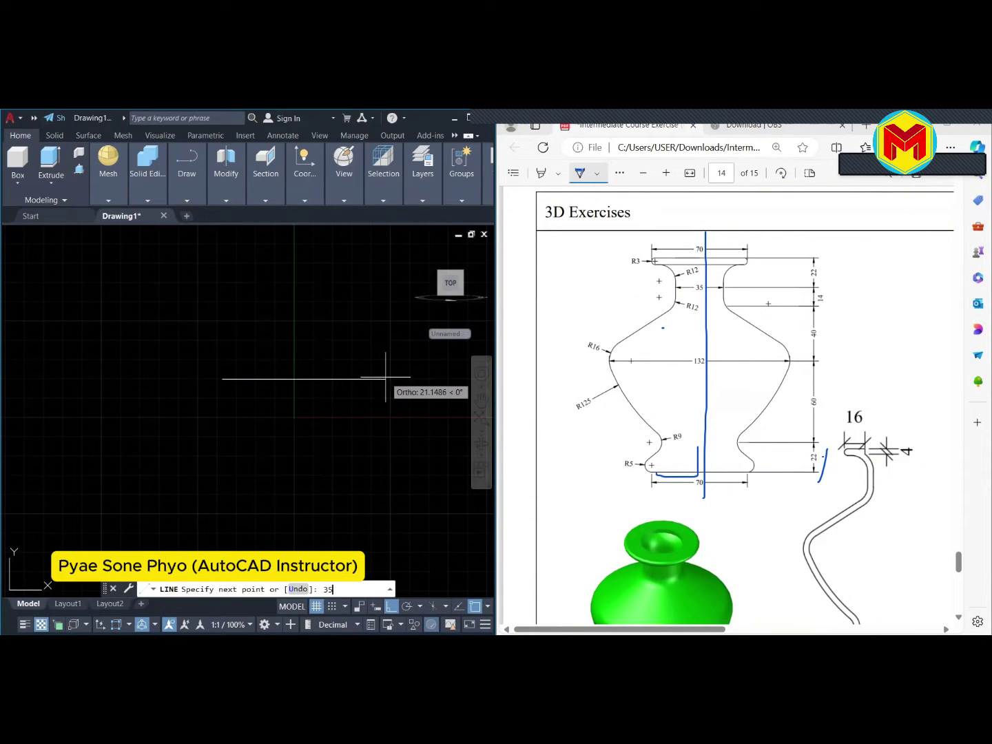
key(Return)
key(Return)
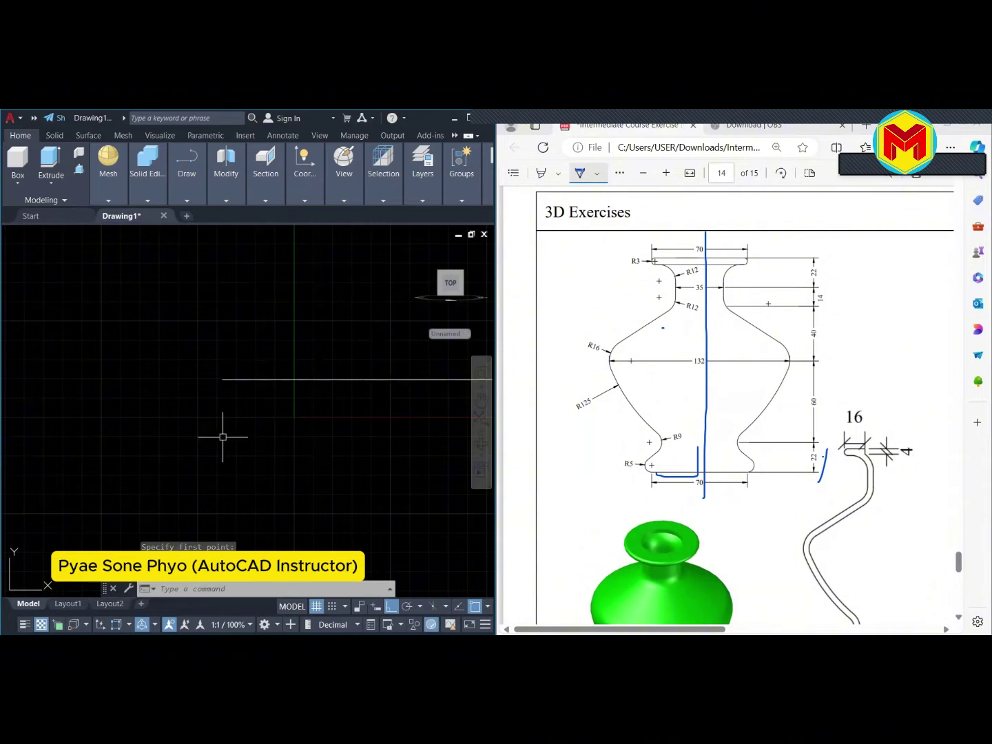
scroll(208, 442, down, 5)
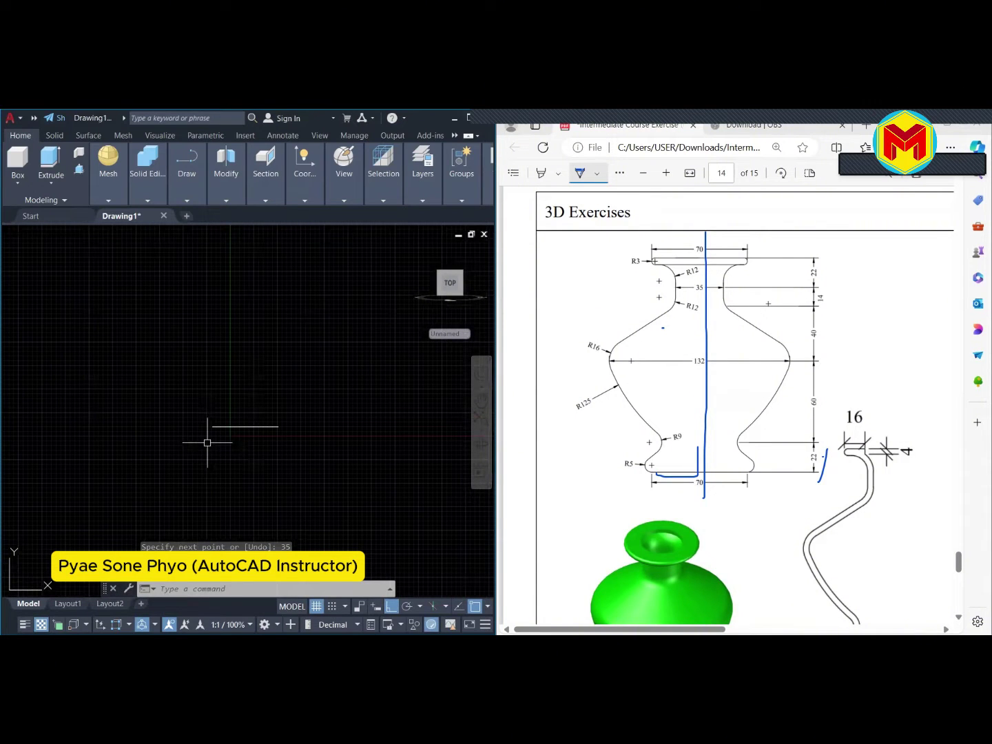
scroll(233, 406, up, 2)
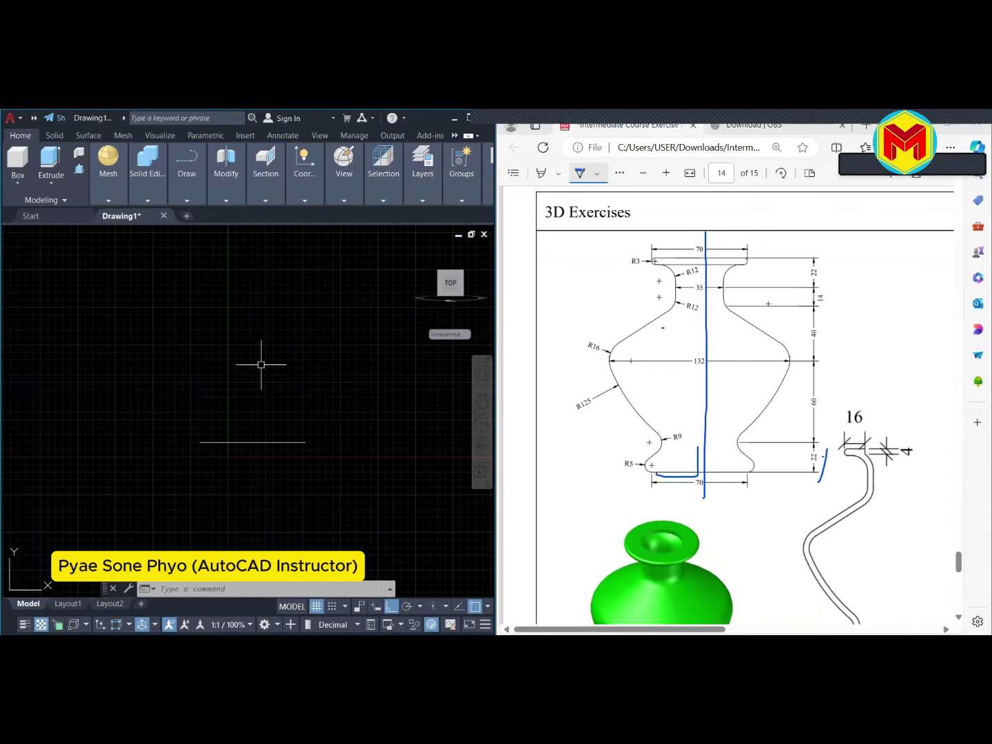
Draw a 22-unit vertical line up from the base line's end
text(l)
key(Return)
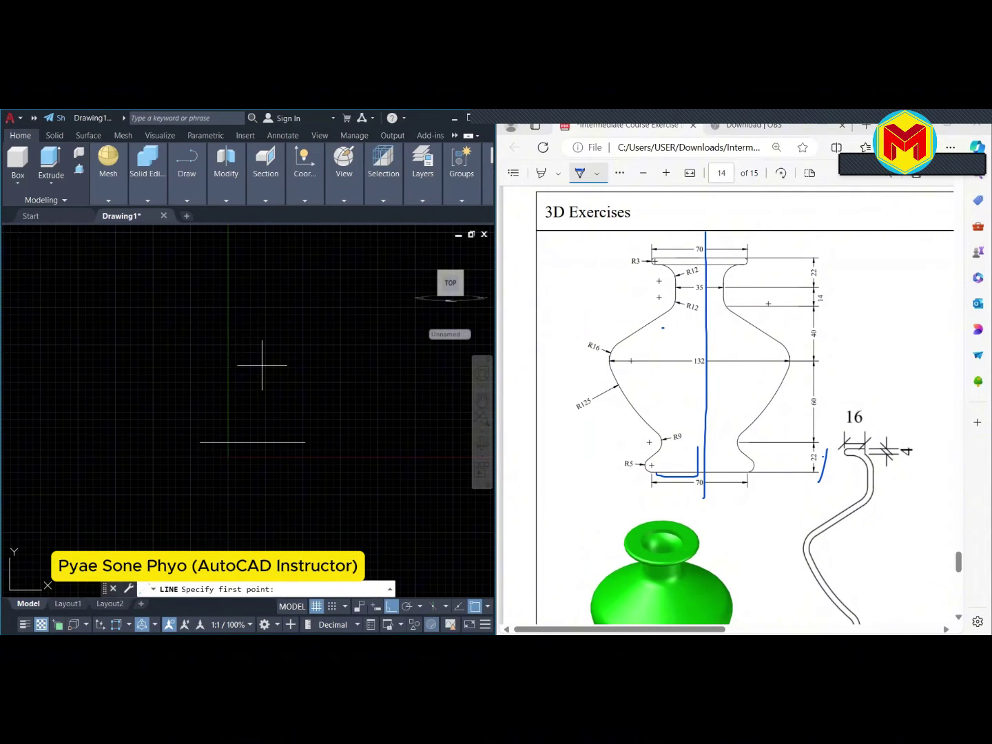
click(305, 442)
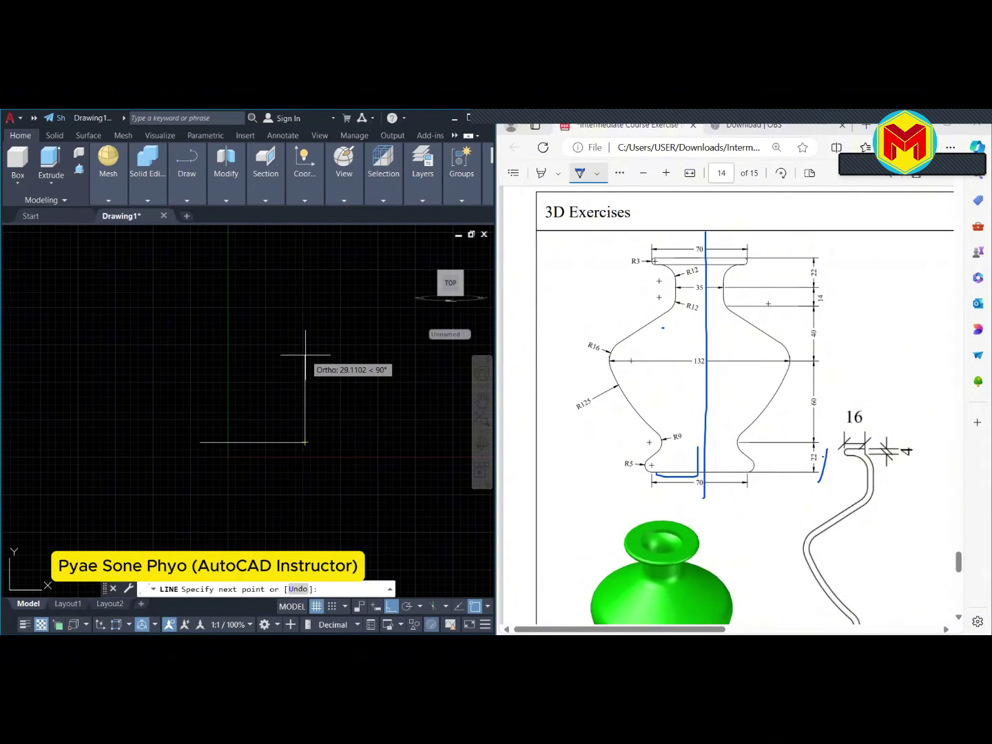
text(22)
key(Return)
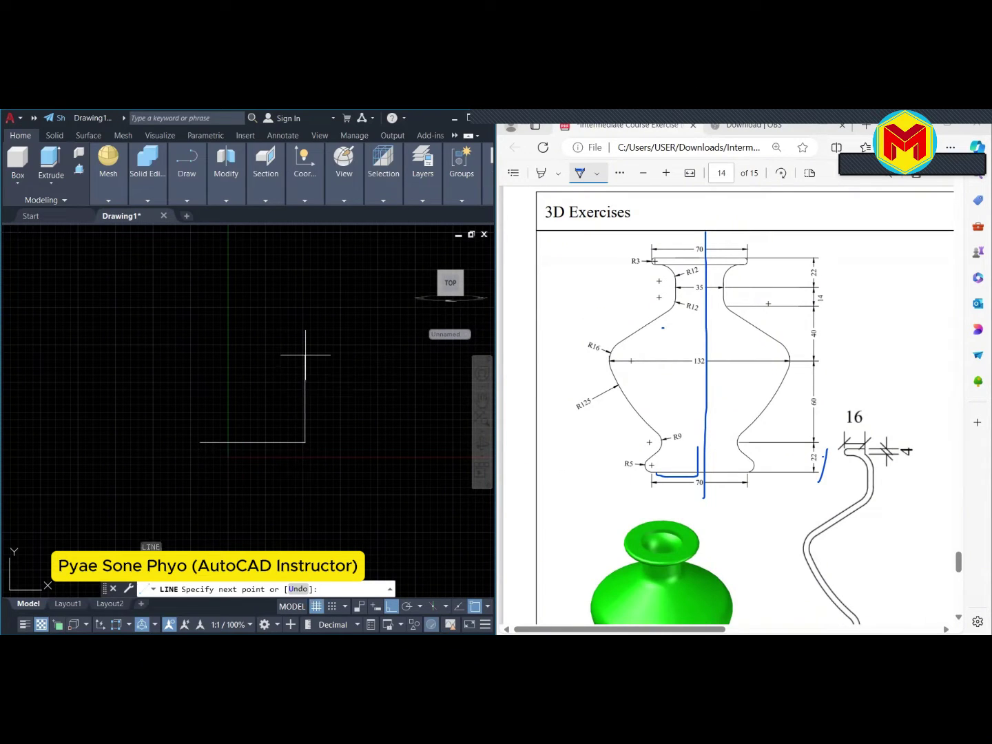
key(Return)
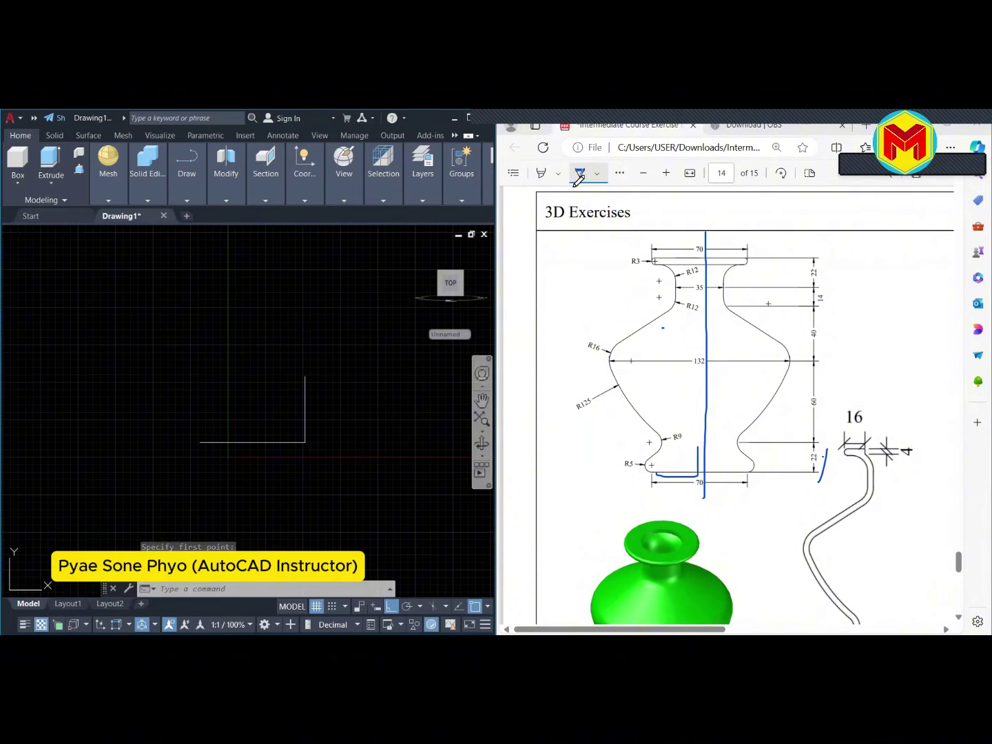
Erase the earlier ink on the PDF and mark the R9 neck line in blue
click(597, 173)
click(620, 173)
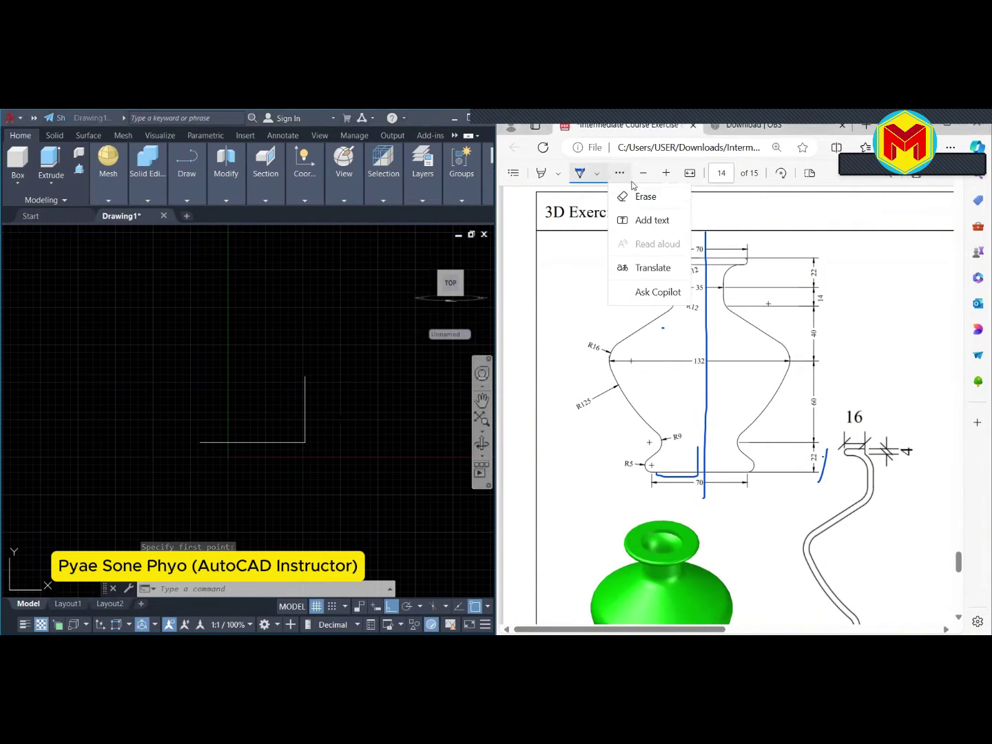
click(642, 196)
drag(715, 396, 685, 445)
click(826, 461)
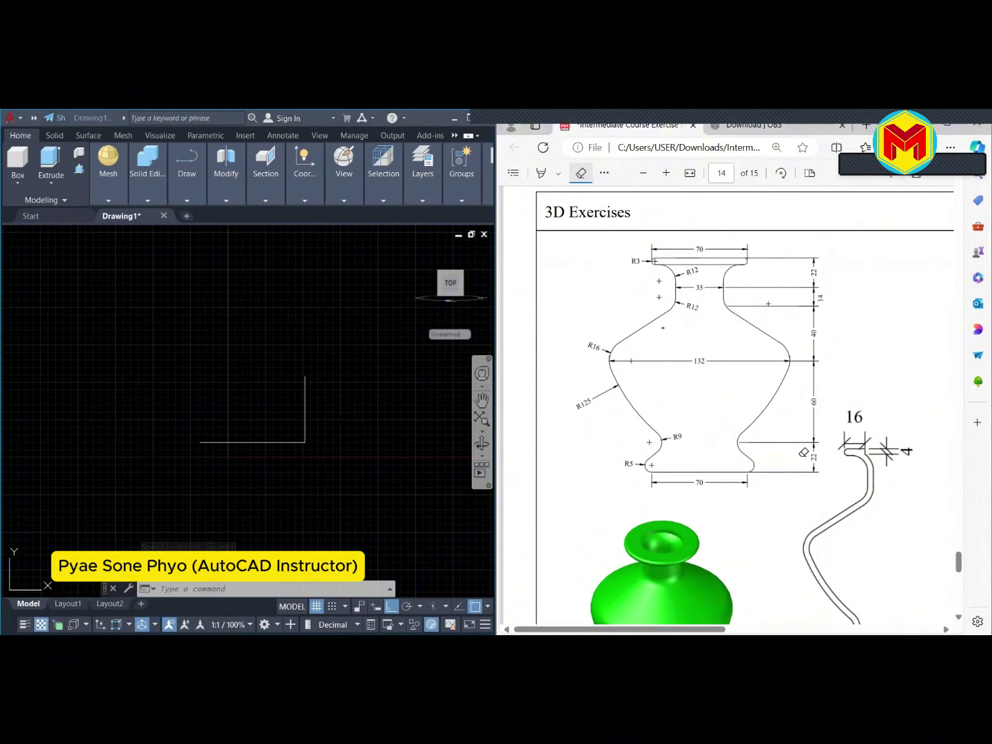
click(603, 172)
click(627, 195)
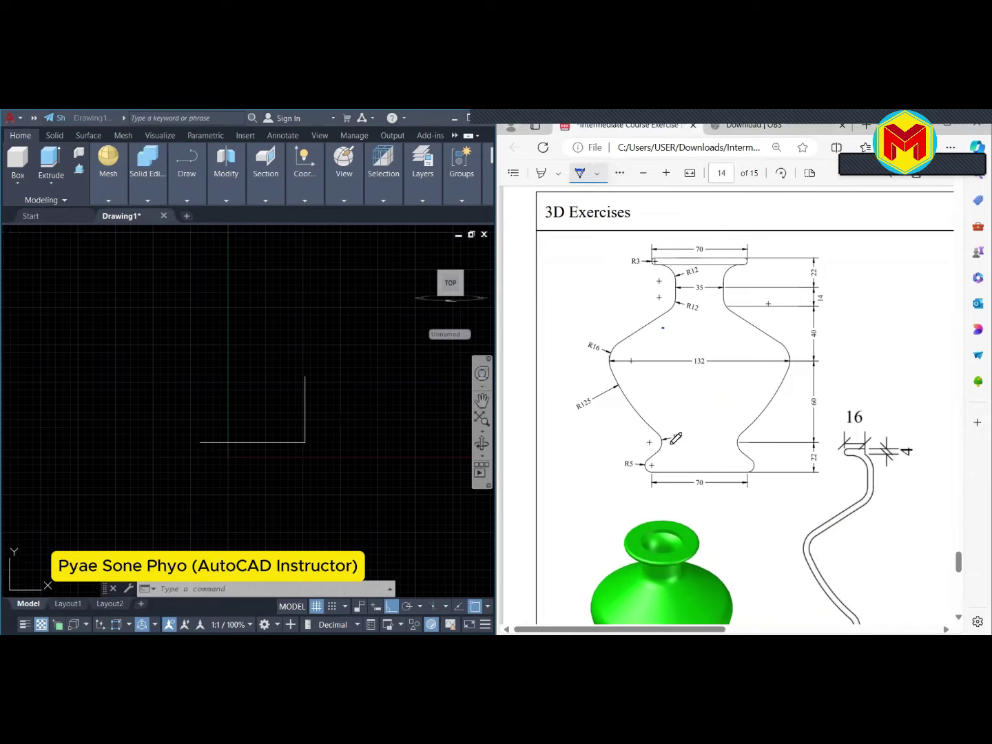
mouse_move(660, 442)
mouse_down()
mouse_move(755, 433)
mouse_move(701, 439)
mouse_move(709, 432)
mouse_up()
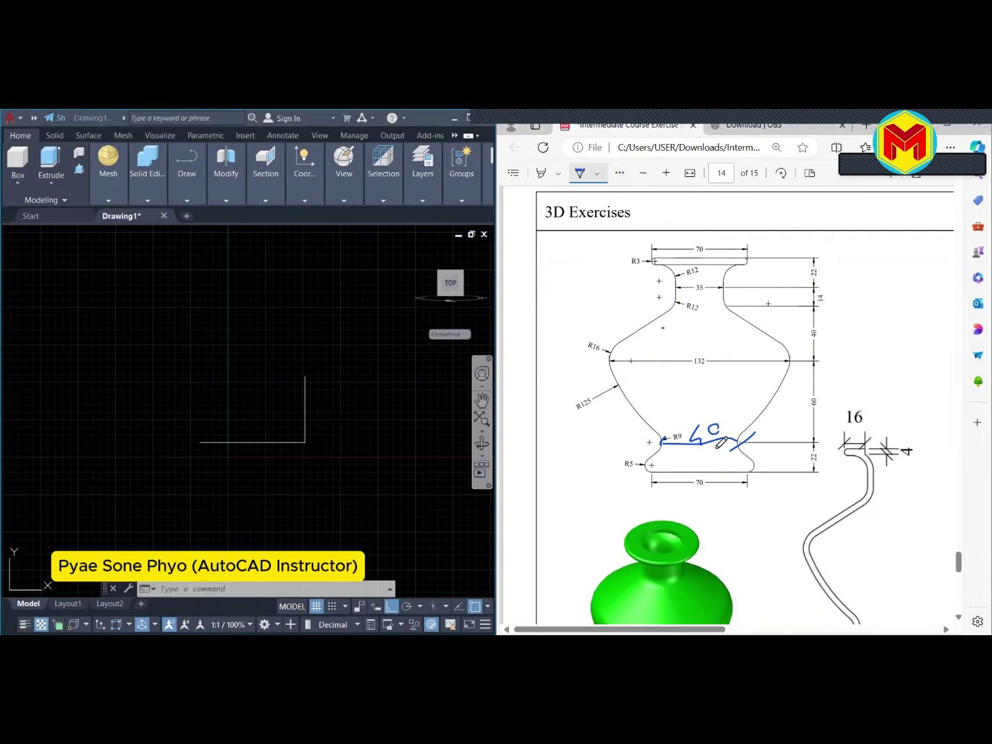
click(344, 347)
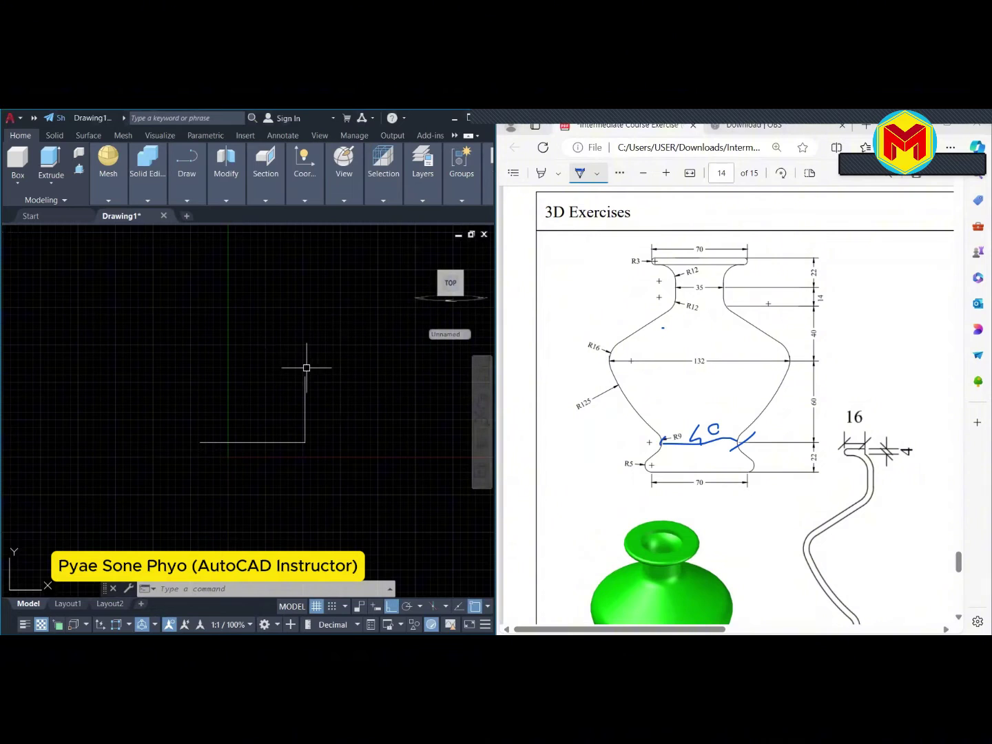
Draw a 25-unit line left from the top of the 22-unit rise
text(l)
key(Return)
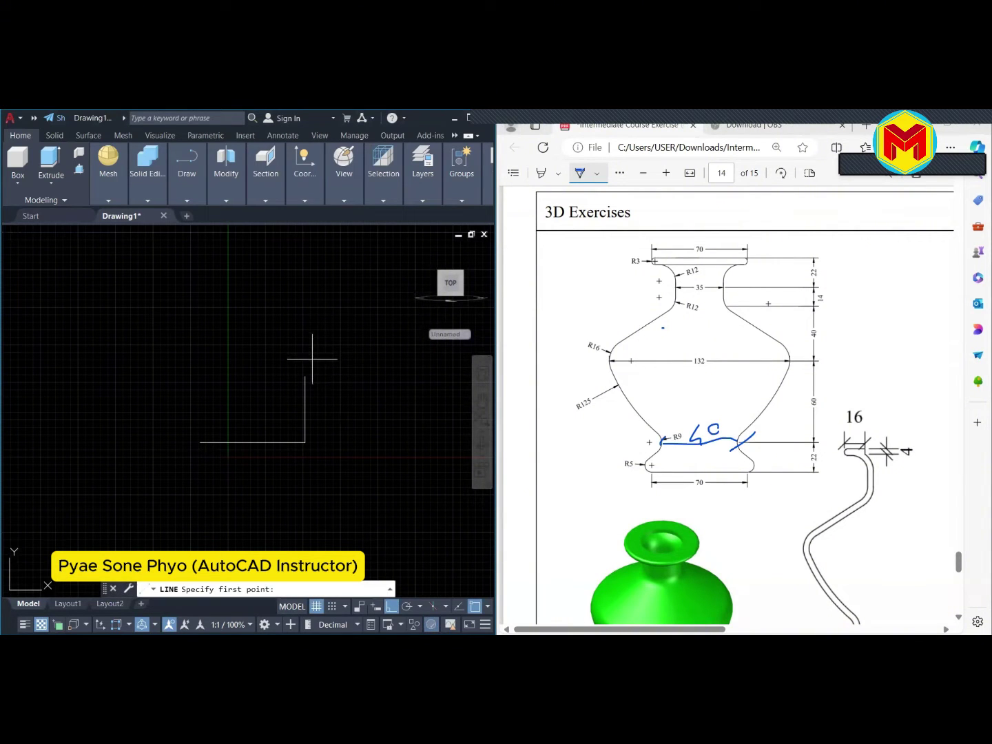
click(304, 375)
text(25)
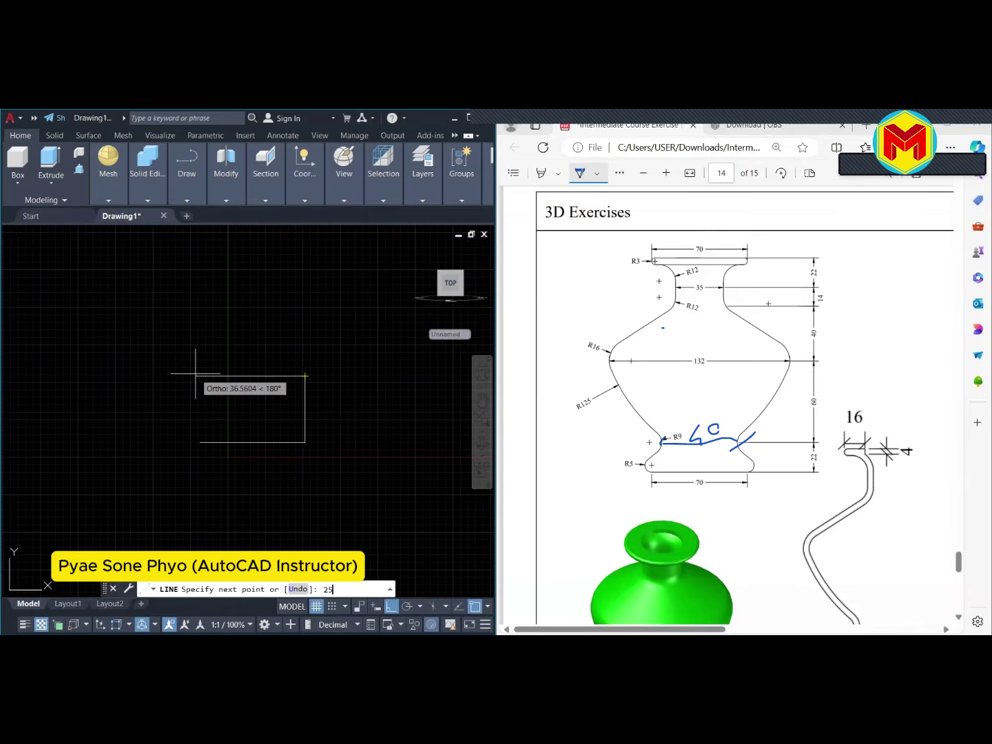
key(Return)
key(Return)
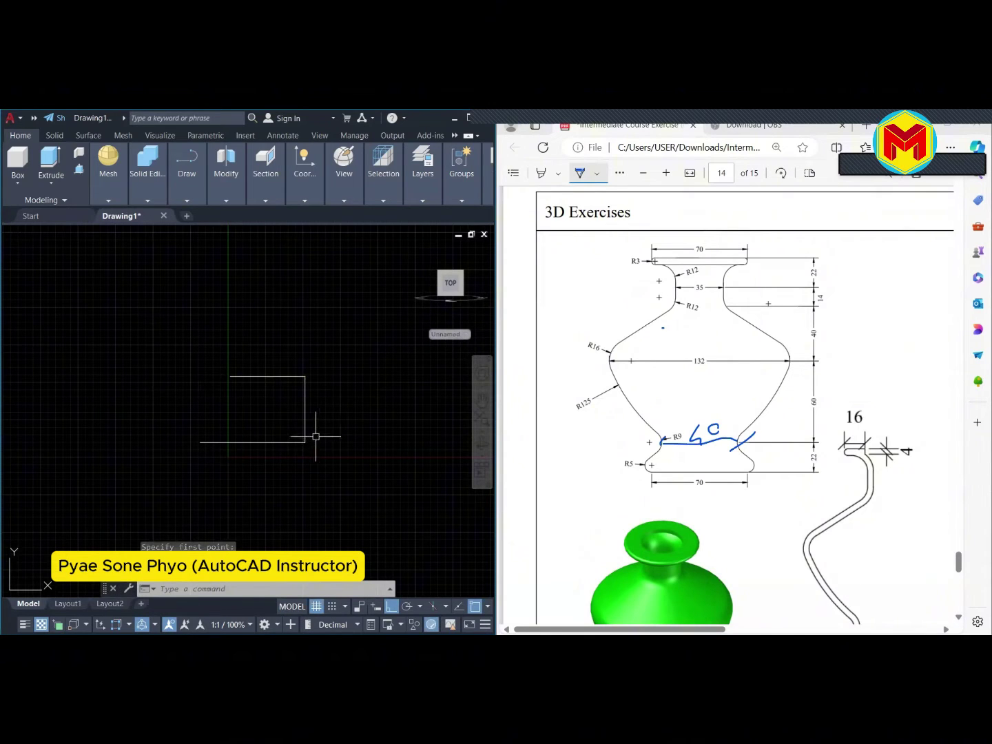
Replace the neck scribble on the PDF with ink marks for the inner height, 60 dimension and 132 width
click(595, 174)
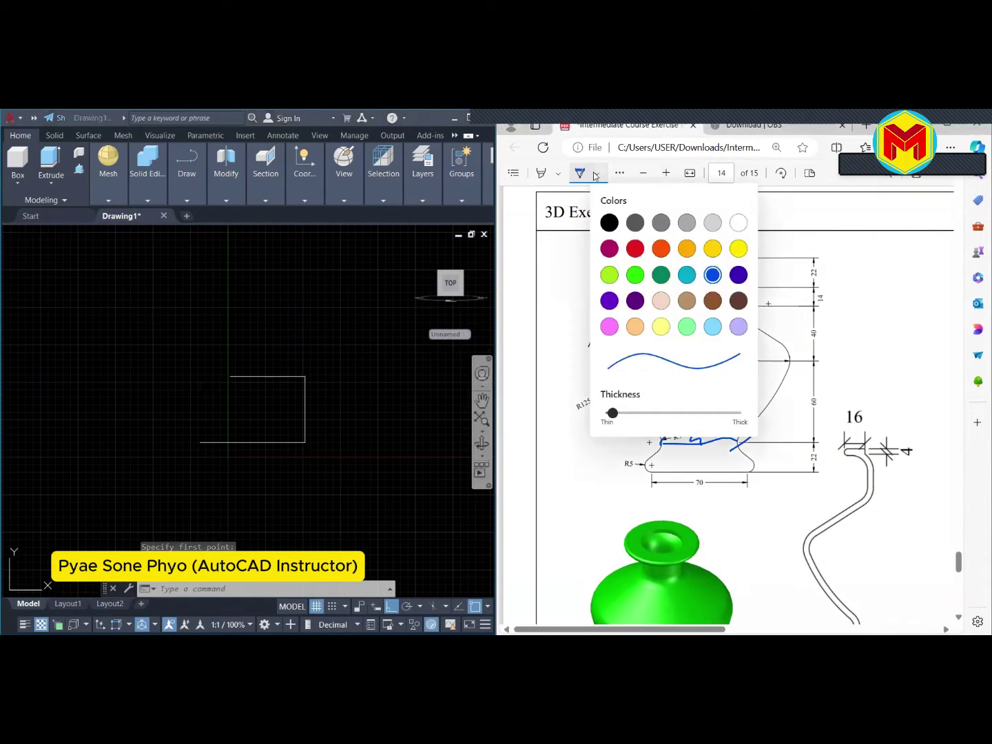
click(620, 173)
click(637, 195)
drag(692, 435, 742, 439)
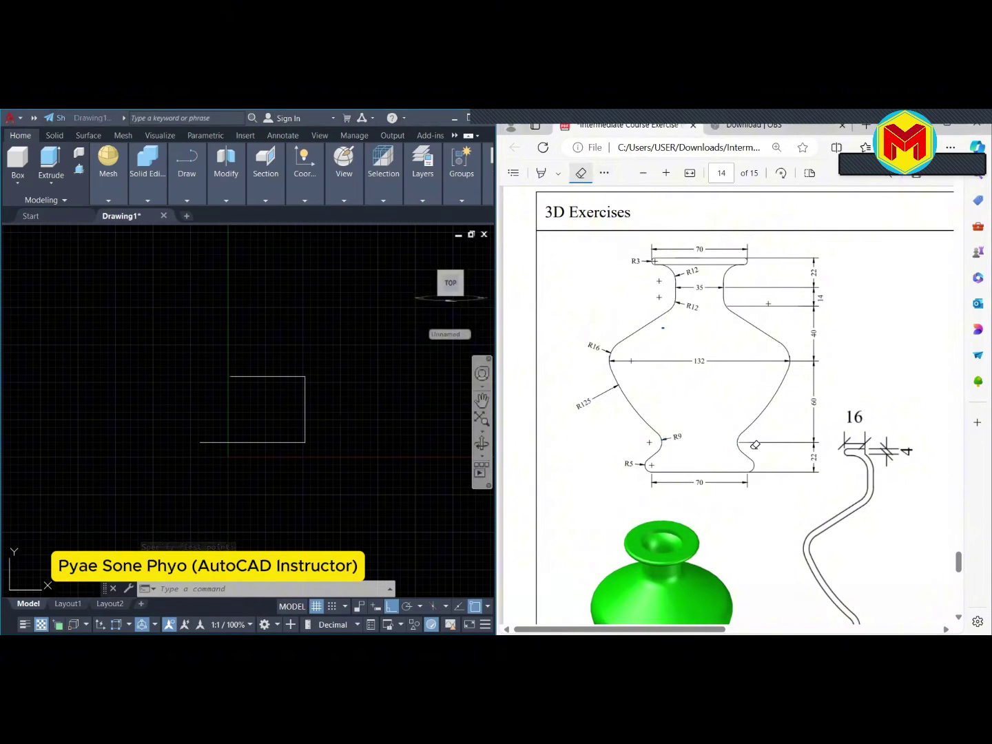
click(604, 173)
click(624, 196)
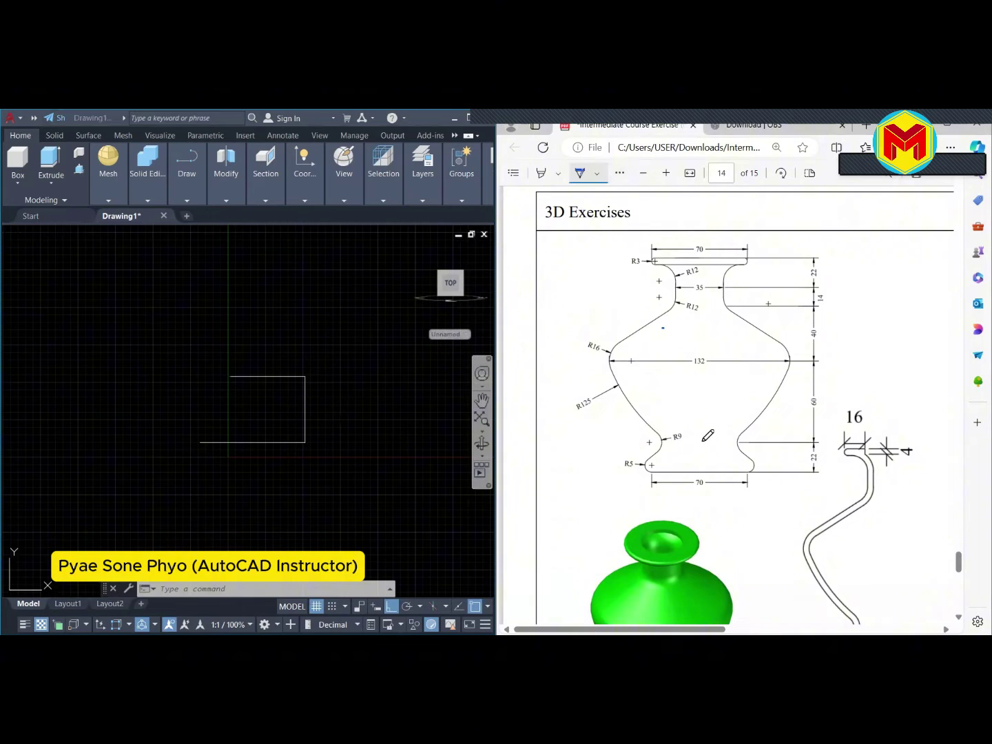
drag(703, 441, 703, 370)
drag(828, 391, 829, 417)
drag(704, 367, 614, 372)
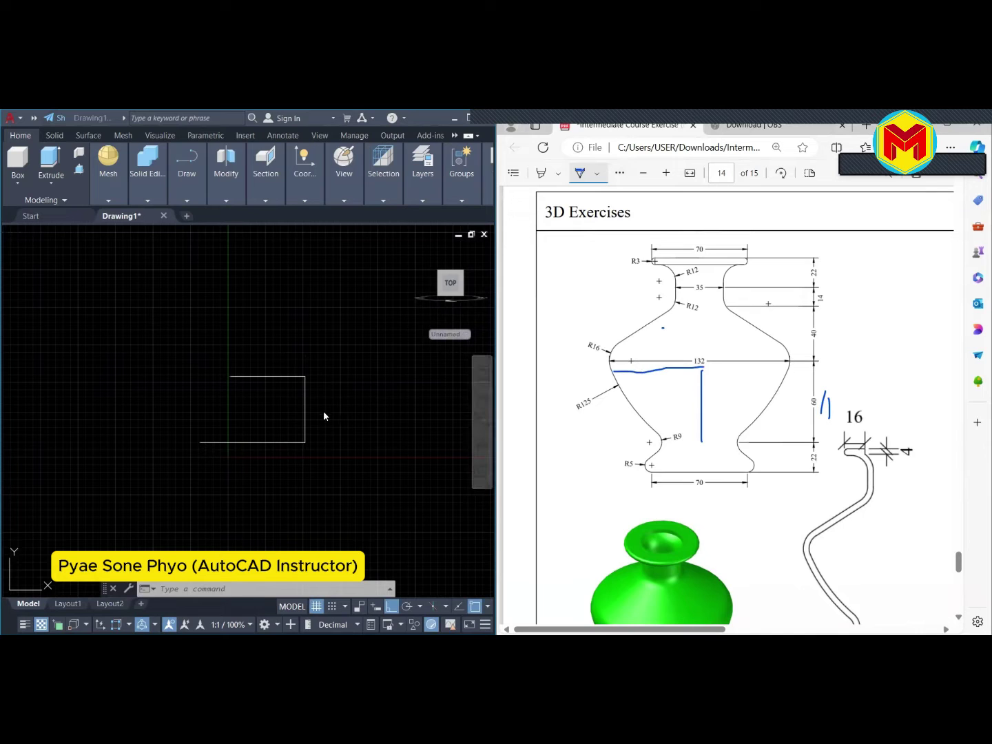
Draw a line 60 units up from the top-right corner, then 66 units left
click(331, 351)
text(l)
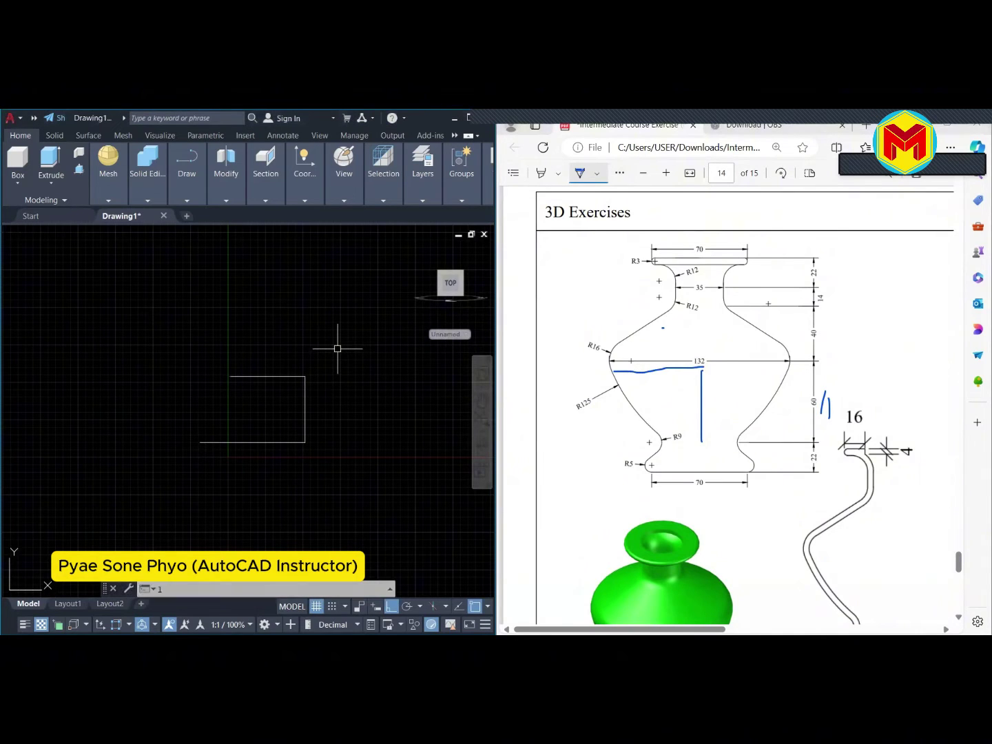
key(Return)
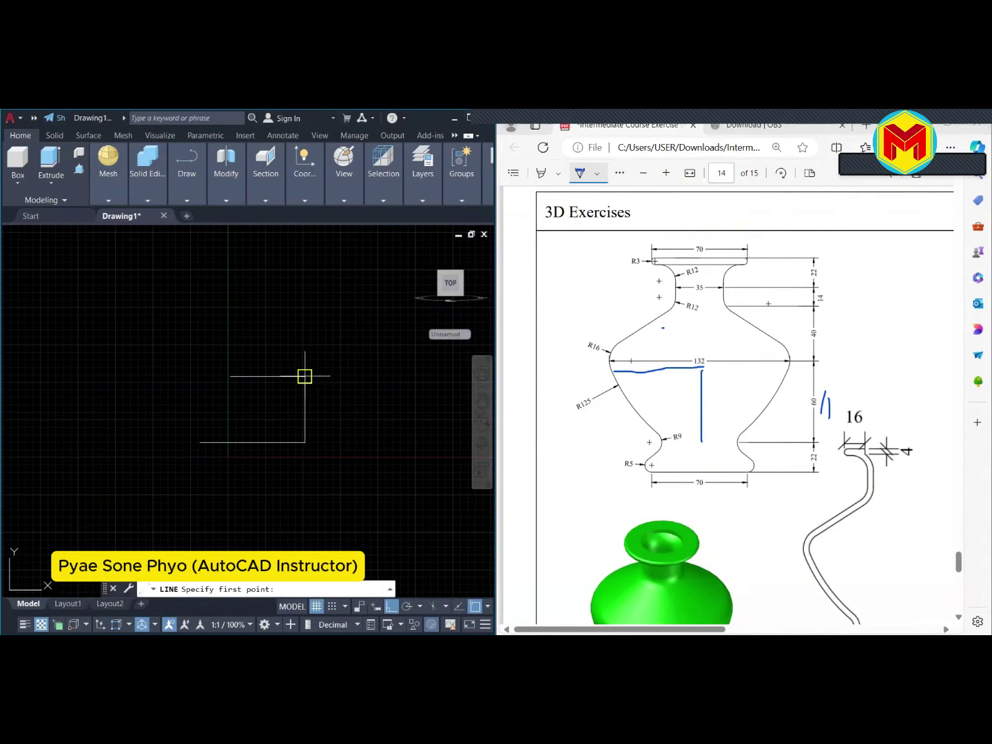
click(306, 377)
scroll(307, 378, down, 2)
text(60)
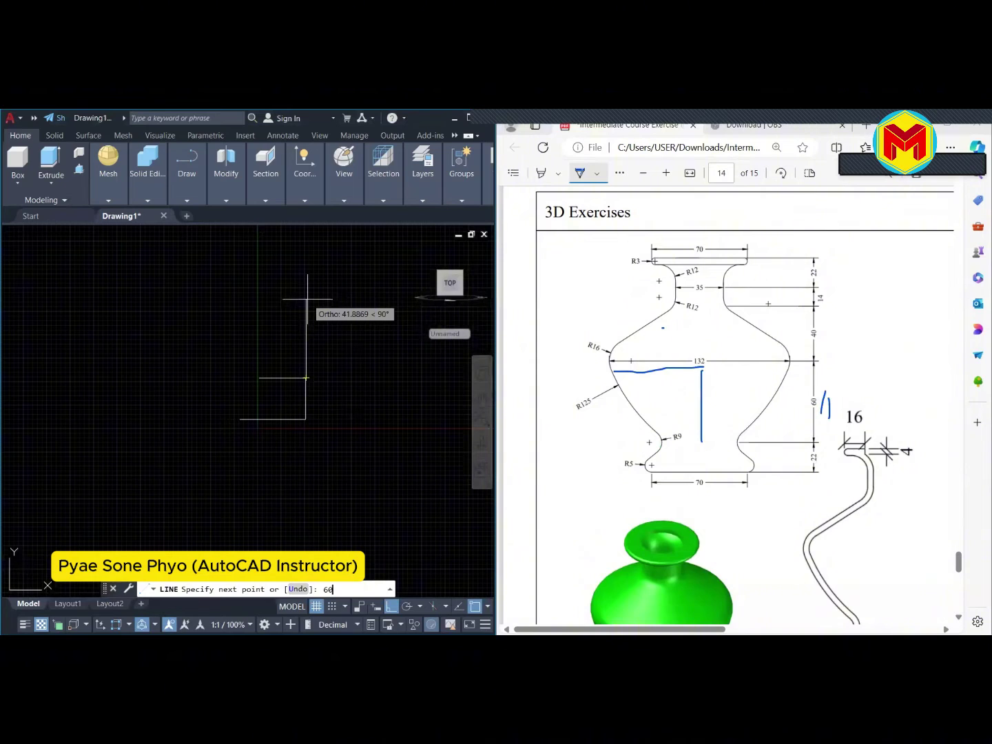
key(Return)
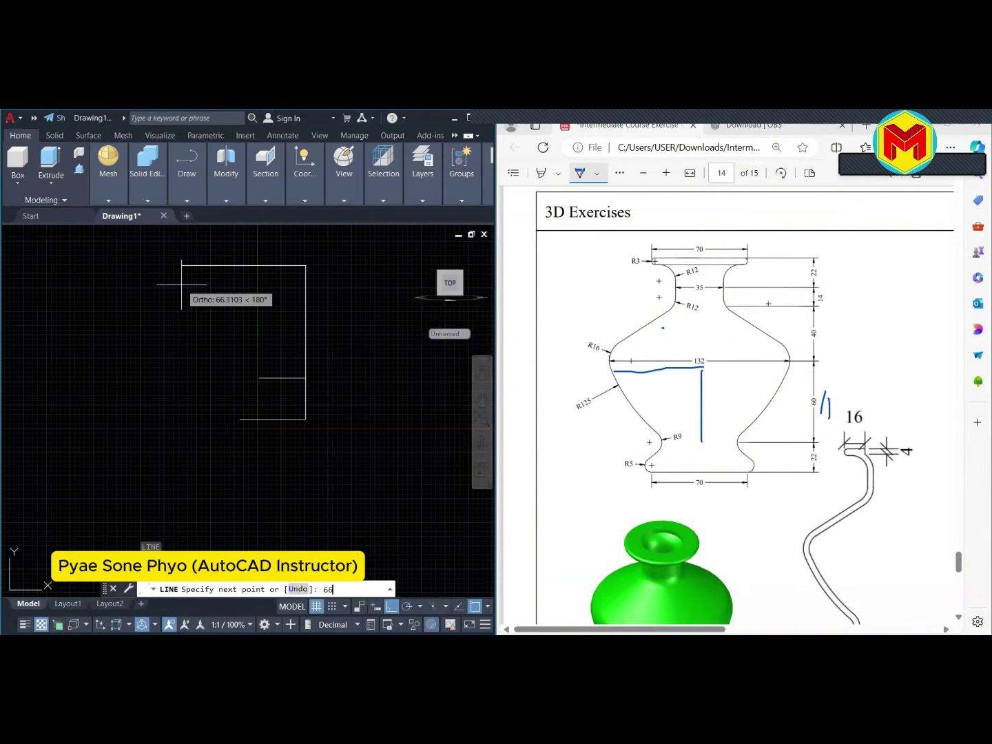
key(Return)
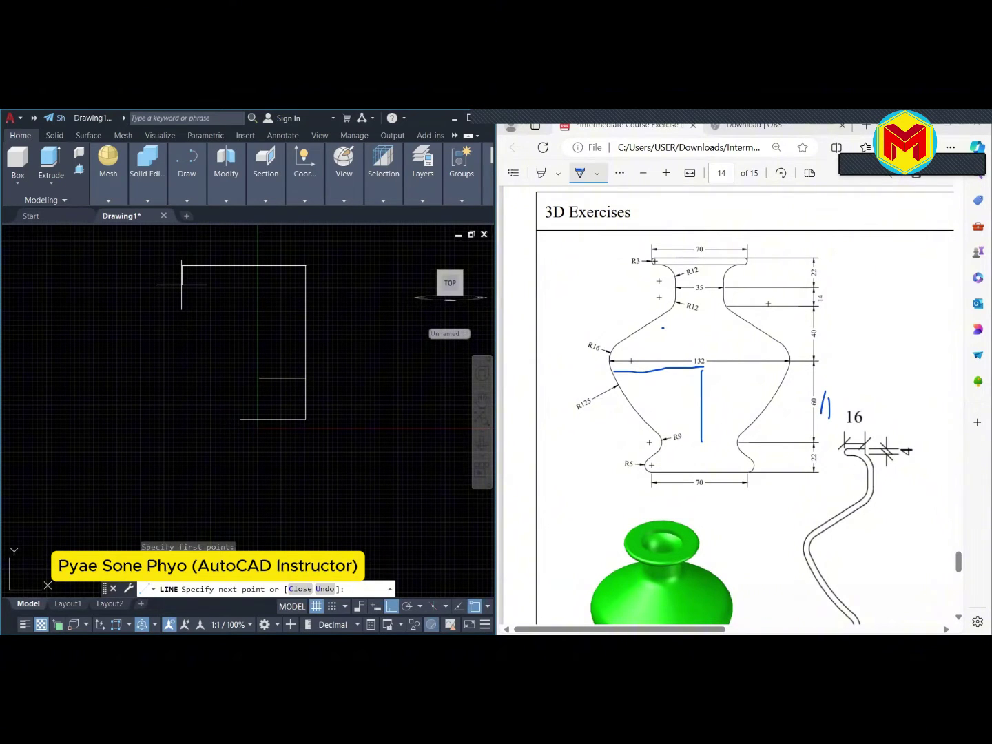
right_click(195, 334)
click(249, 343)
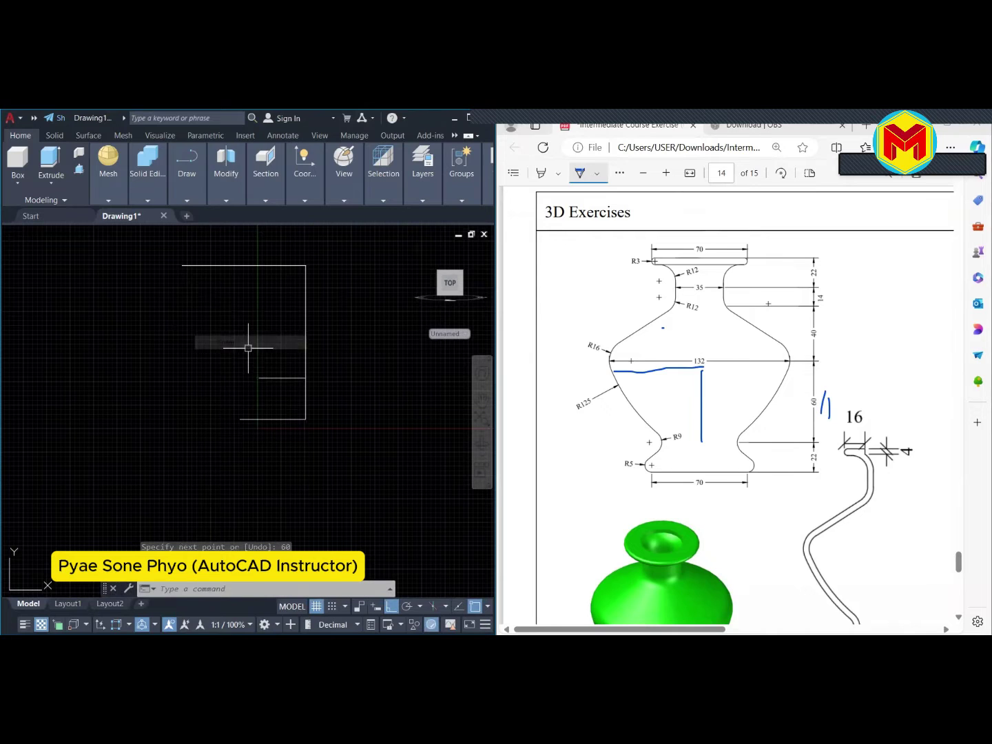
scroll(261, 400, down, 4)
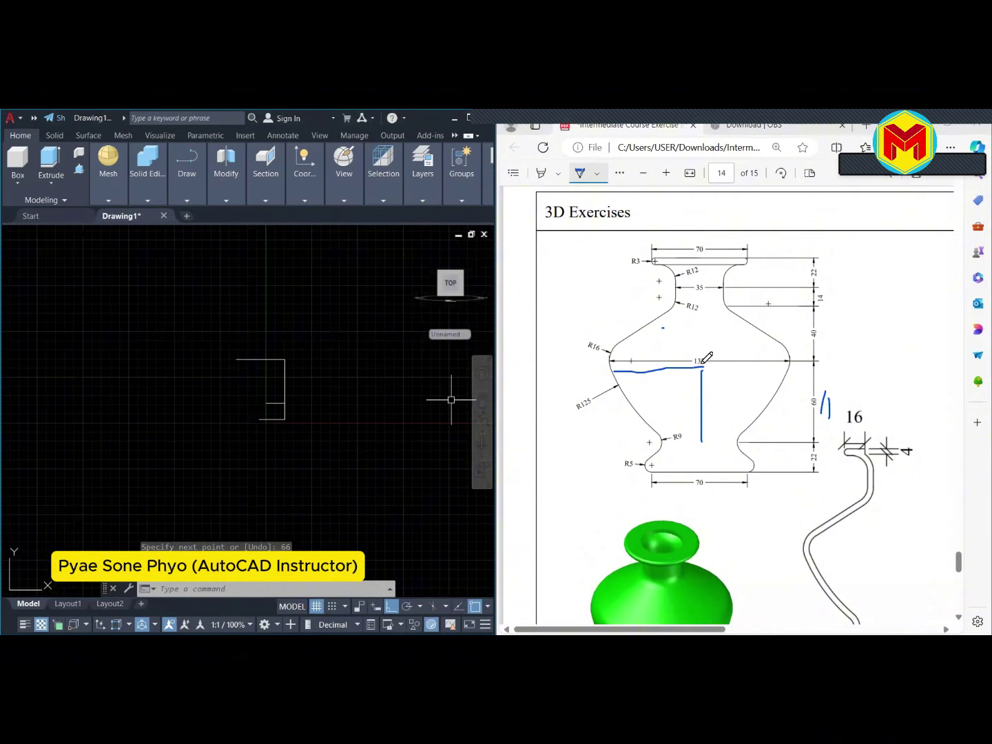
drag(704, 366, 700, 311)
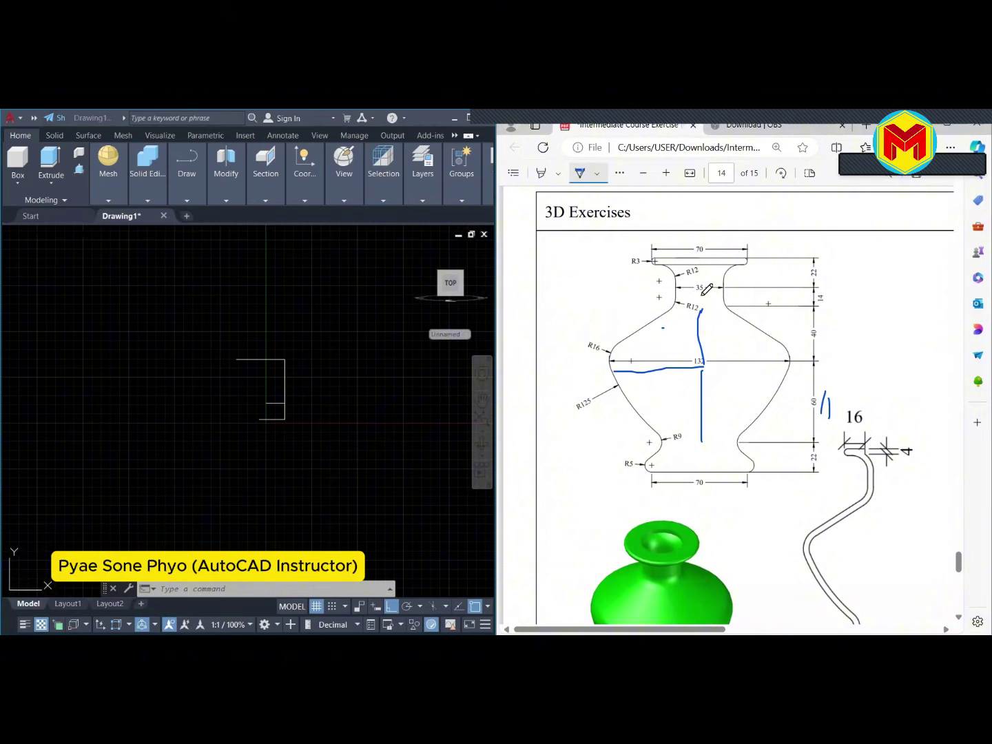
Draw a 40-unit rise then 17.5 units left, and tick the shoulder and 40 dimension on the PDF
drag(701, 311, 670, 307)
click(340, 308)
text(l)
key(Return)
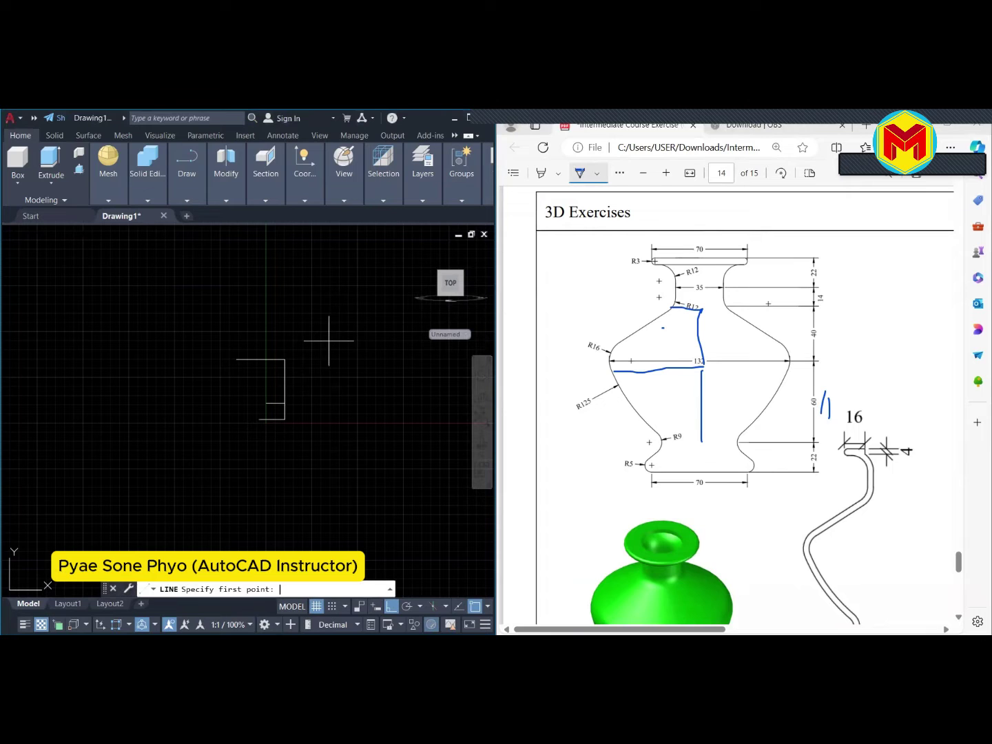
click(285, 359)
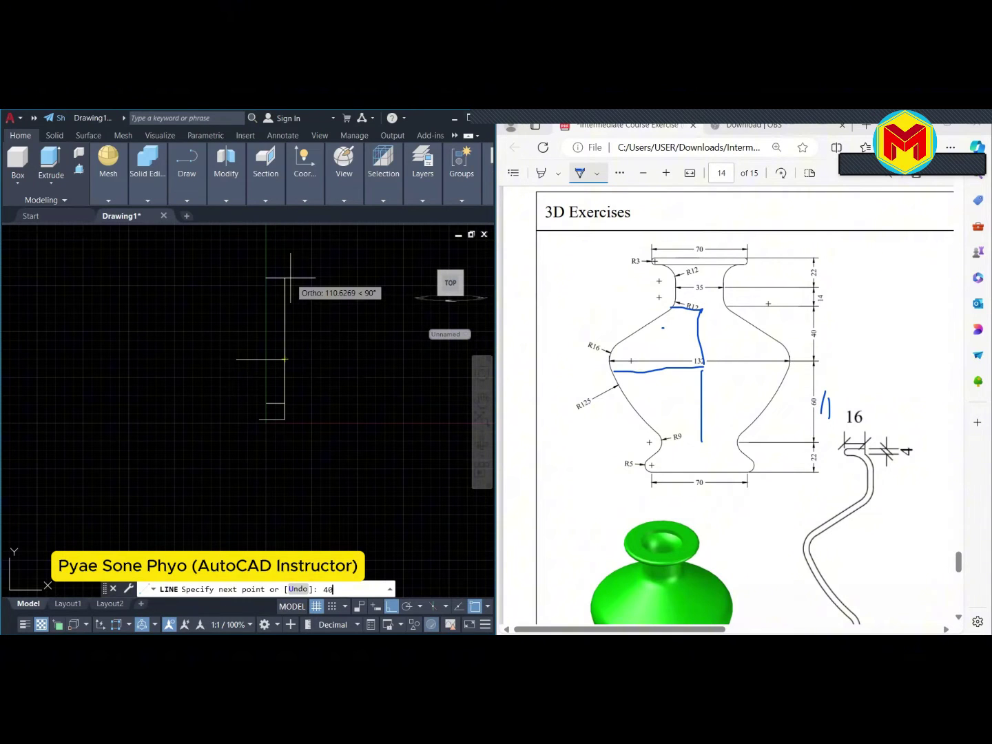
key(Return)
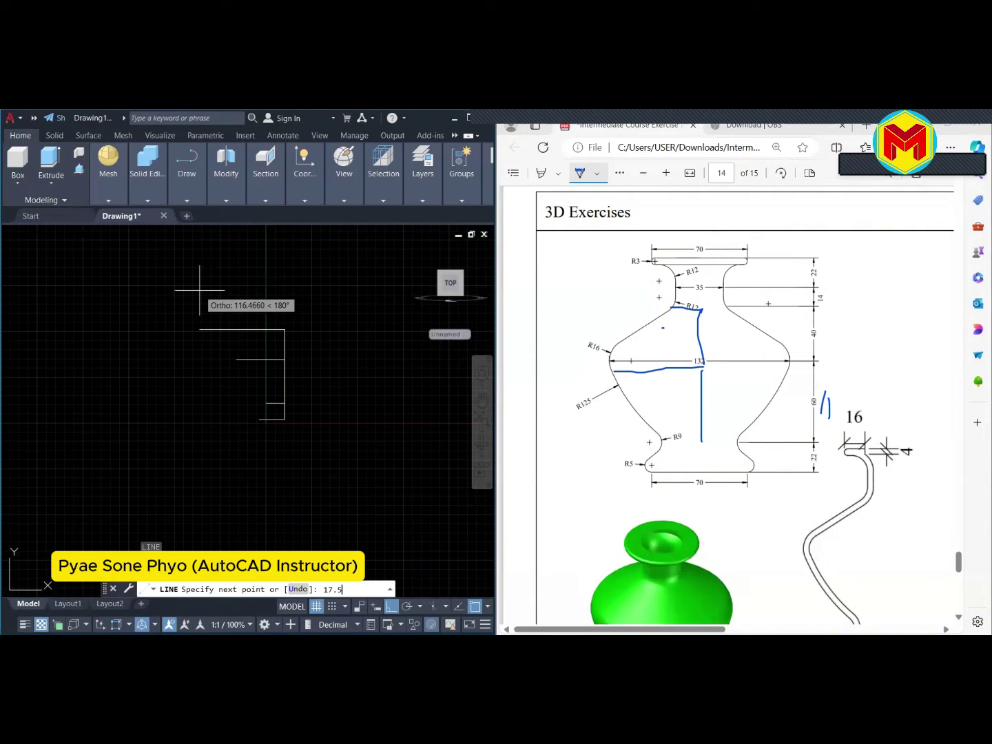
key(Return)
key(Return)
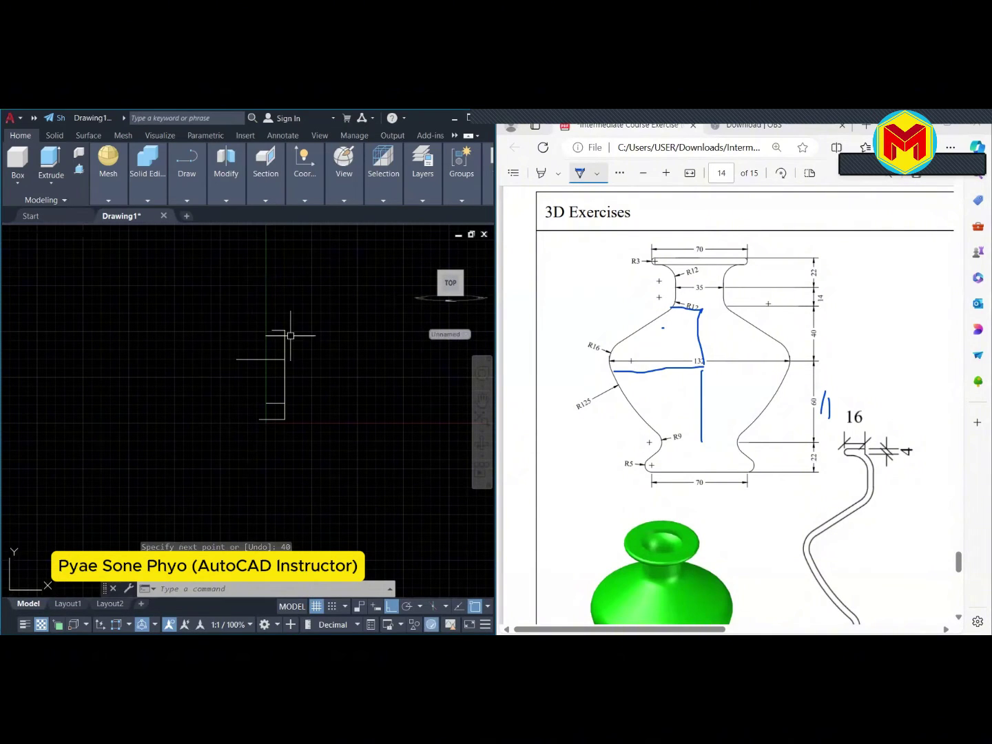
scroll(288, 324, up, 2)
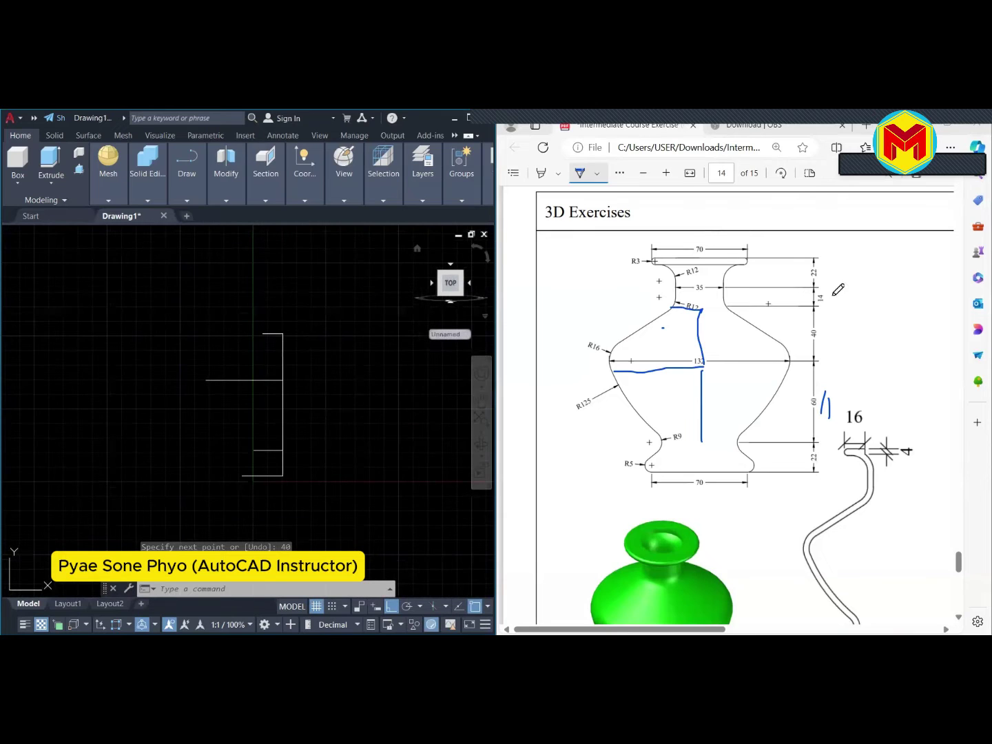
drag(833, 292, 820, 339)
Draw a 14-unit rise and a 17.5-unit inward step, then ink the neck, 22 dimension and rim on the PDF
click(344, 339)
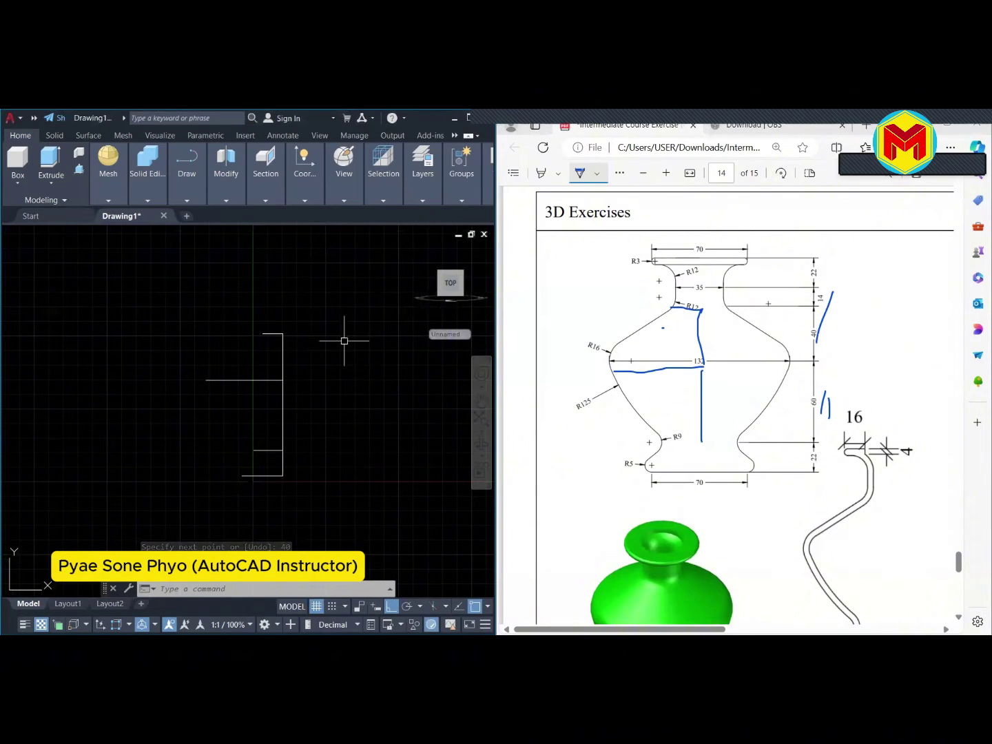
text(l)
key(Return)
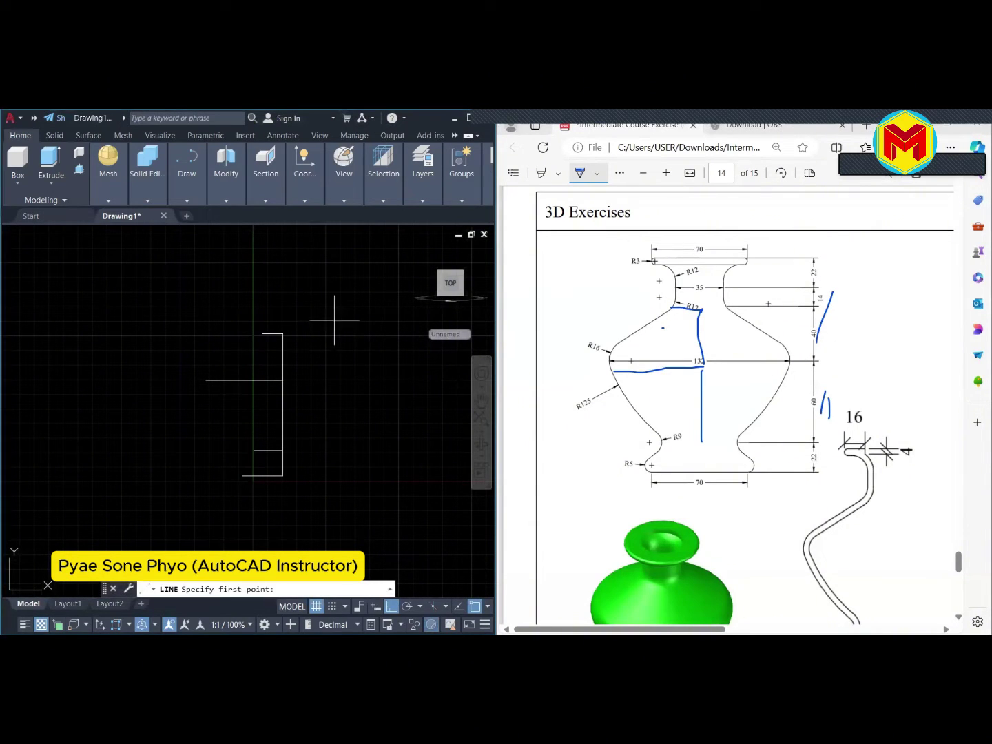
click(283, 333)
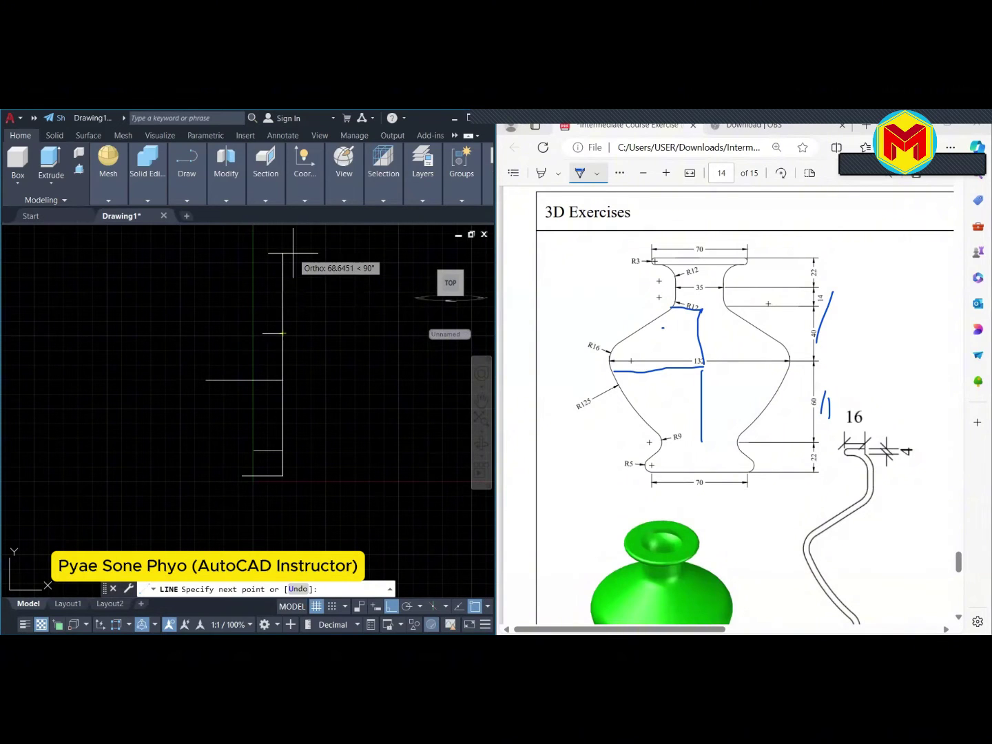
text(14)
key(Return)
text(17.5)
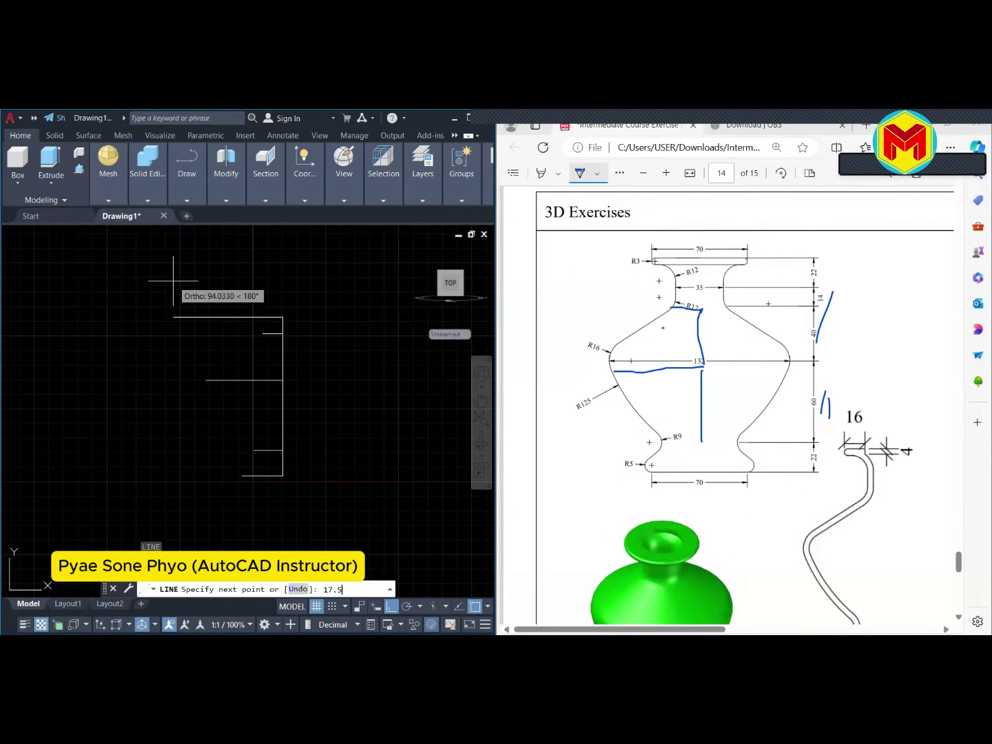
key(Return)
key(Return)
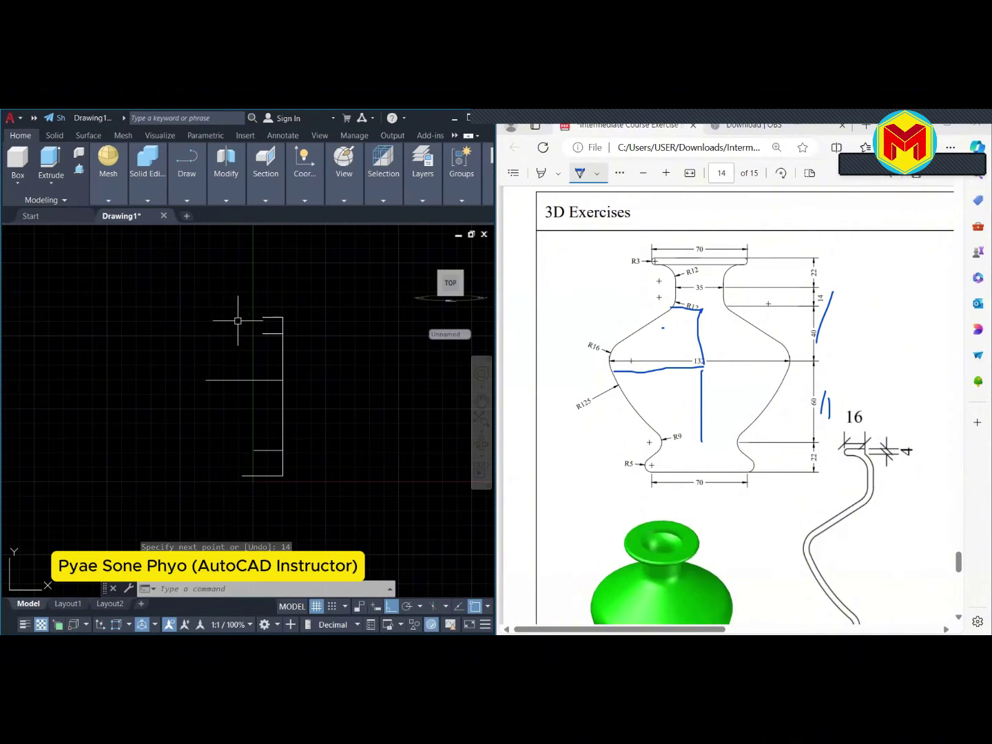
drag(705, 288, 705, 271)
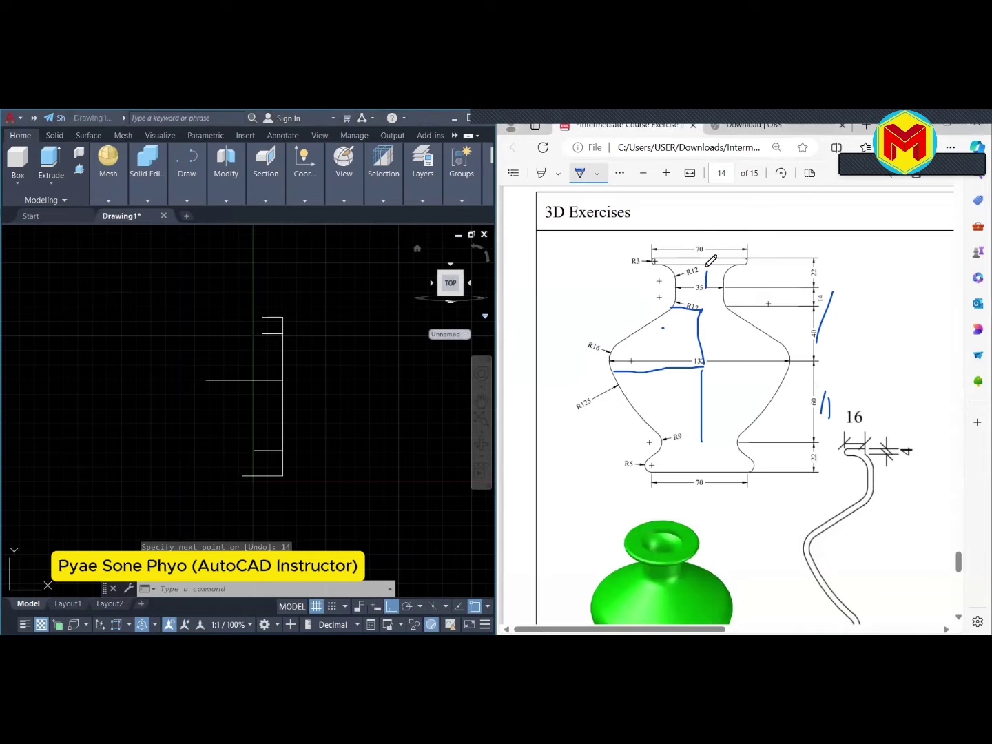
drag(815, 289, 829, 275)
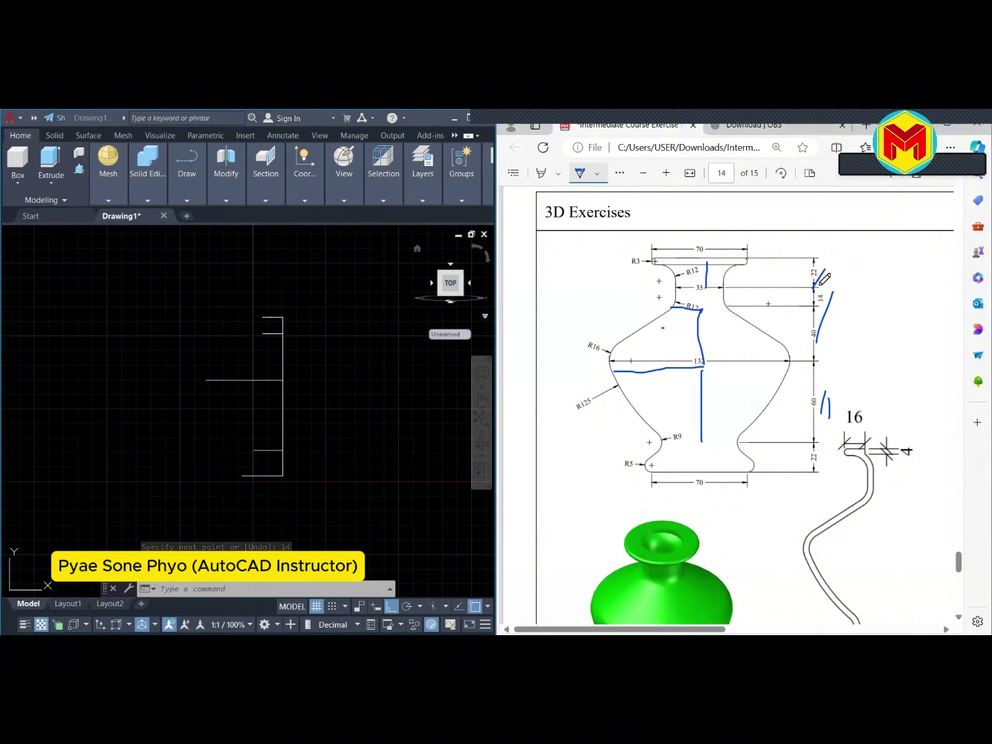
drag(708, 254, 631, 262)
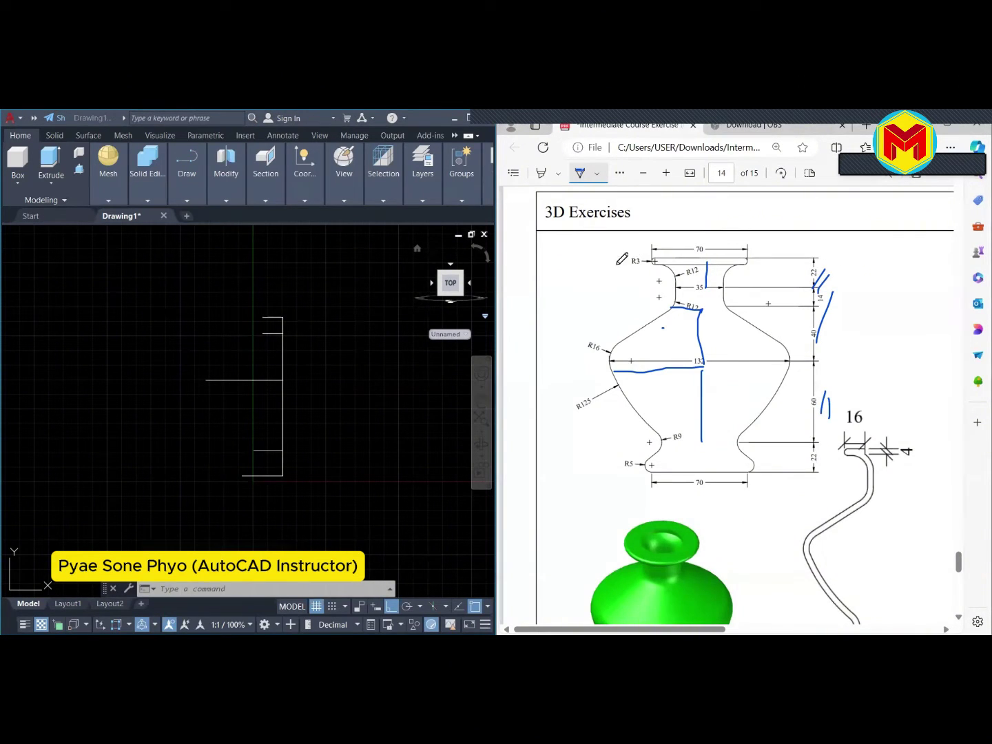
Draw a 22-unit rise capped by a 35-unit line left, half the 70 rim
click(370, 340)
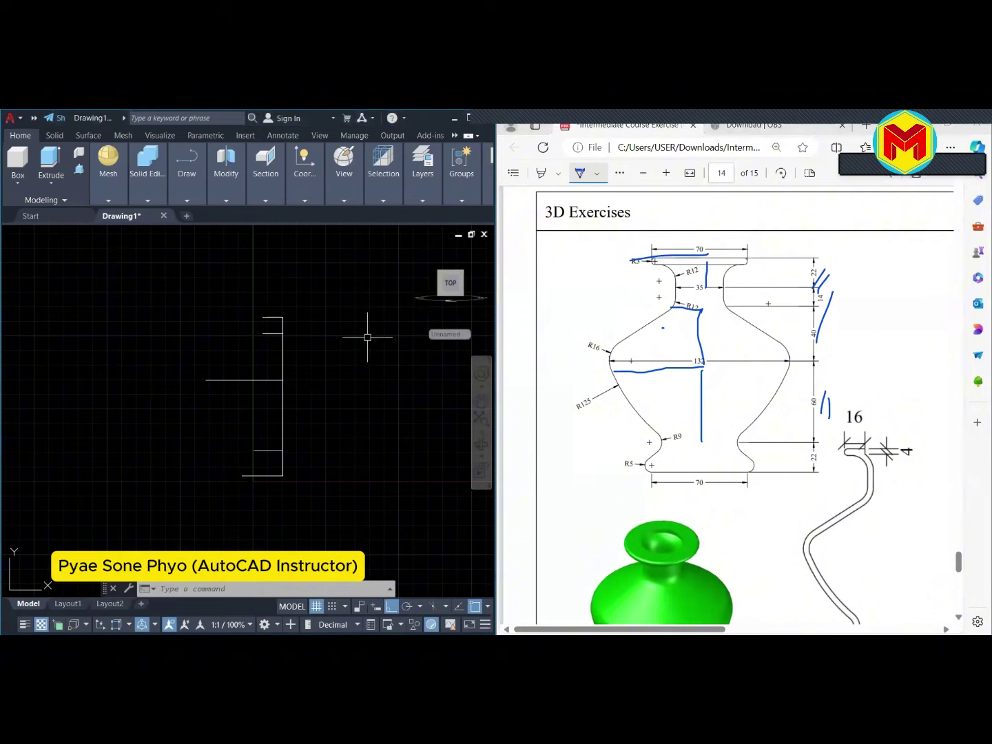
text(l)
key(Return)
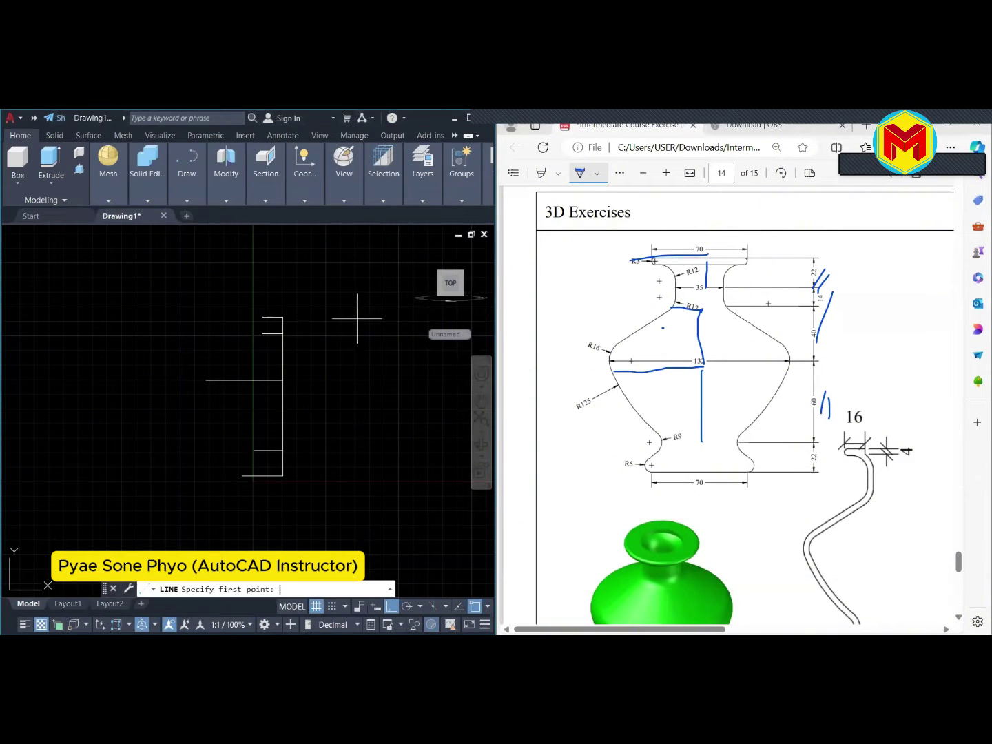
click(282, 318)
text(22)
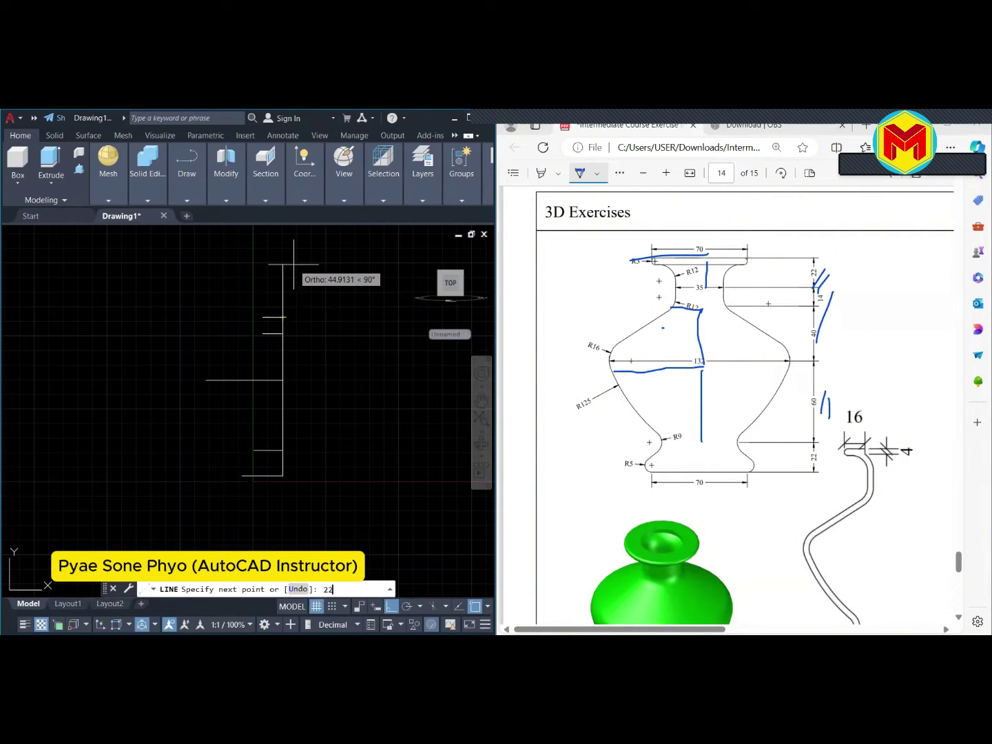
key(Return)
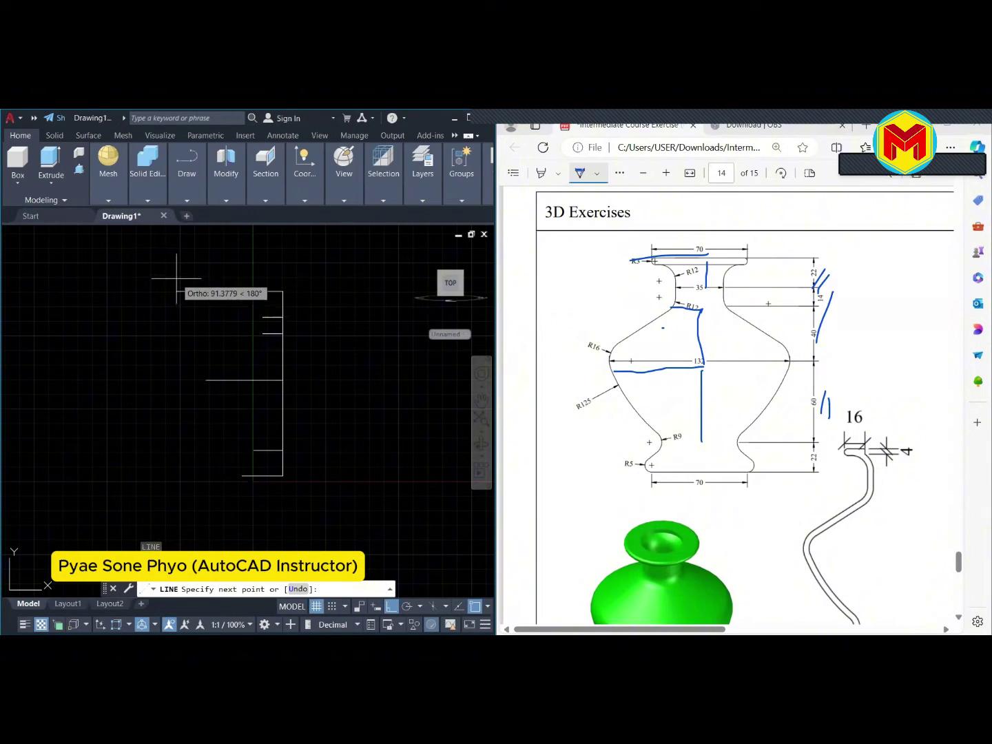
text(35)
key(Return)
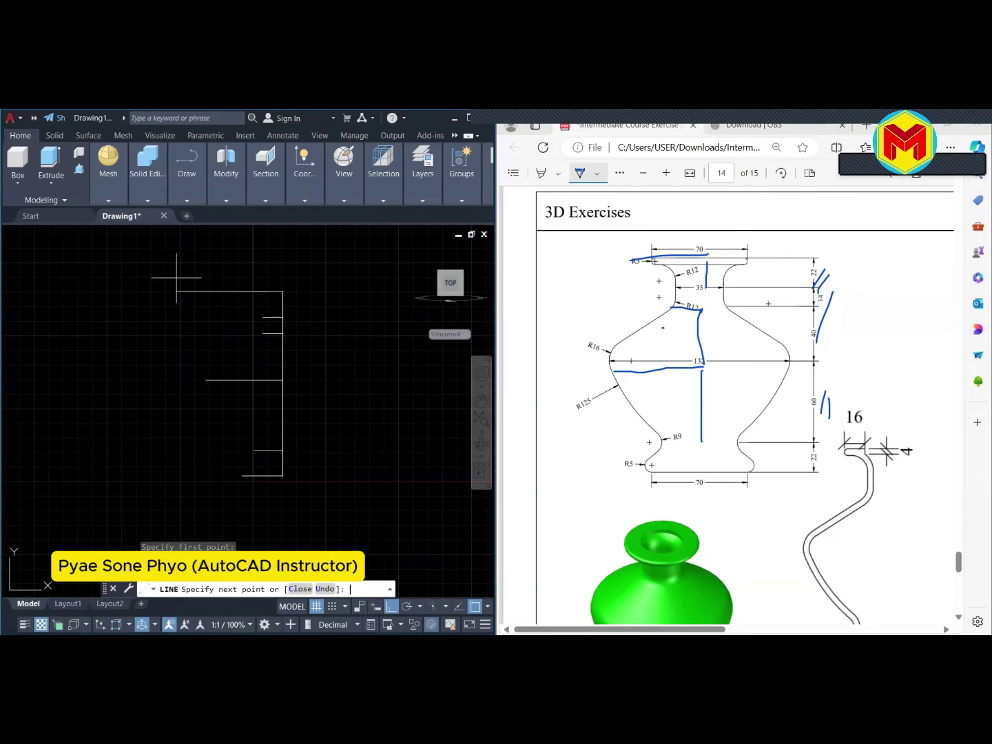
key(Escape)
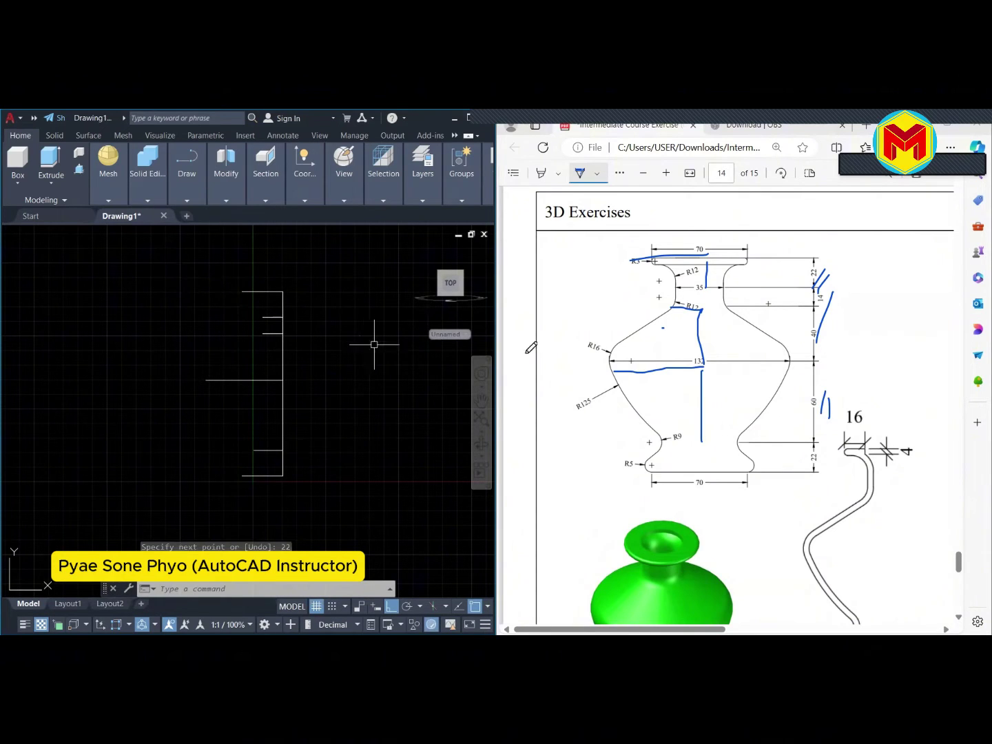
click(619, 173)
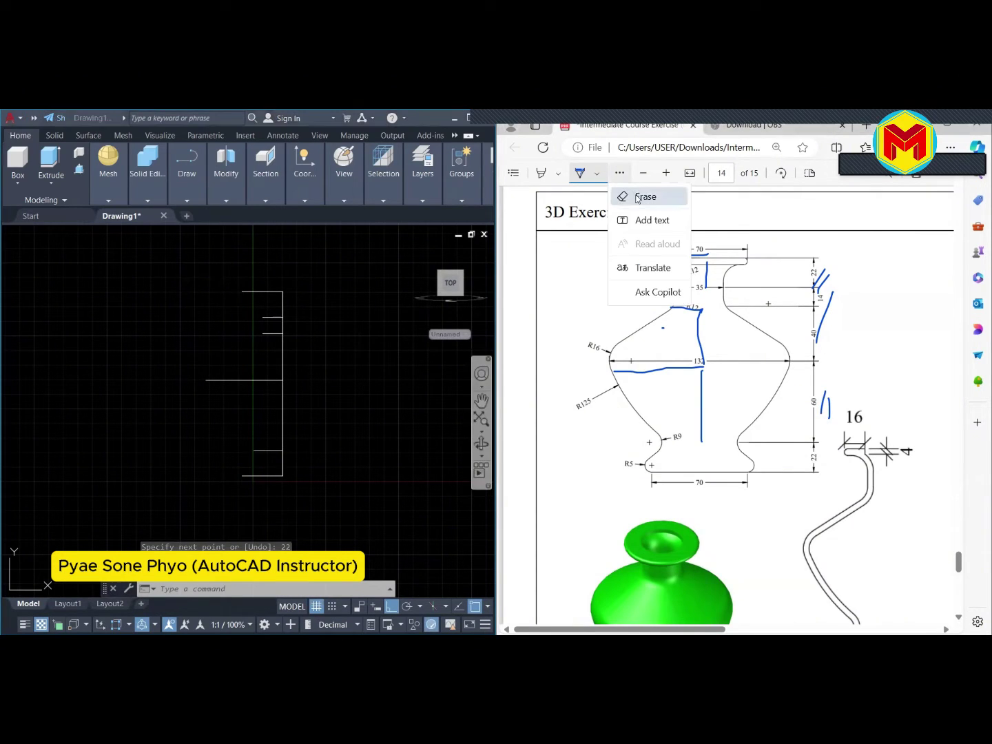
Erase the old ink around the neck and body and beside the 22, 14, 40 and 60 dimensions
click(640, 195)
drag(655, 370, 681, 346)
drag(705, 276, 702, 413)
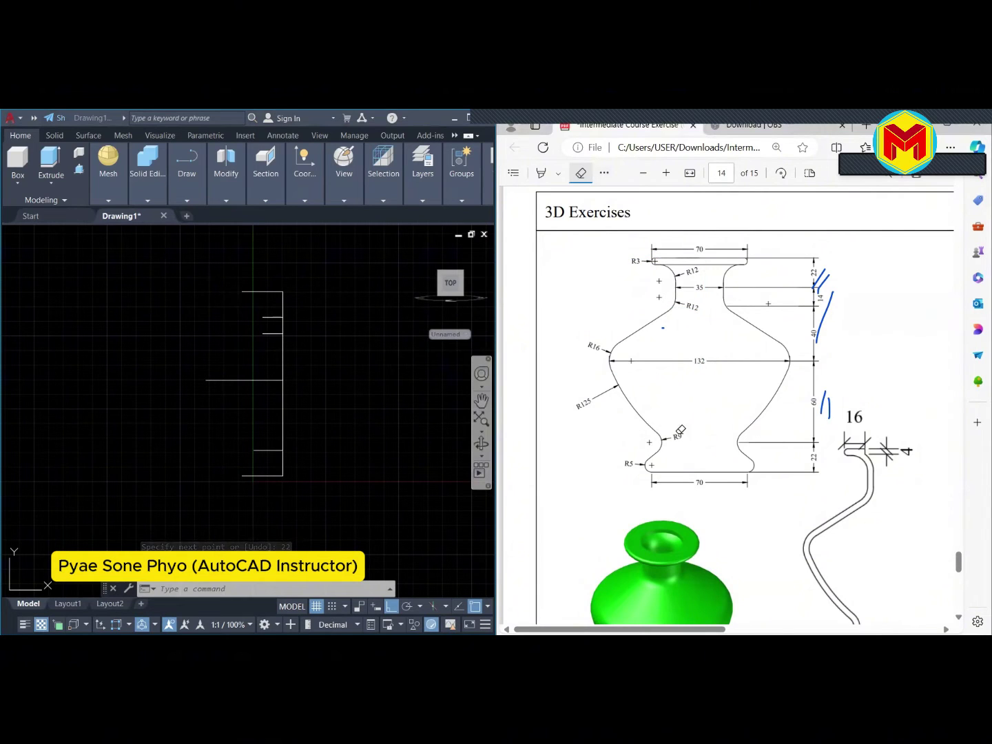
click(663, 329)
mouse_move(839, 338)
mouse_down()
mouse_move(813, 289)
mouse_move(822, 281)
mouse_up()
drag(824, 388, 835, 402)
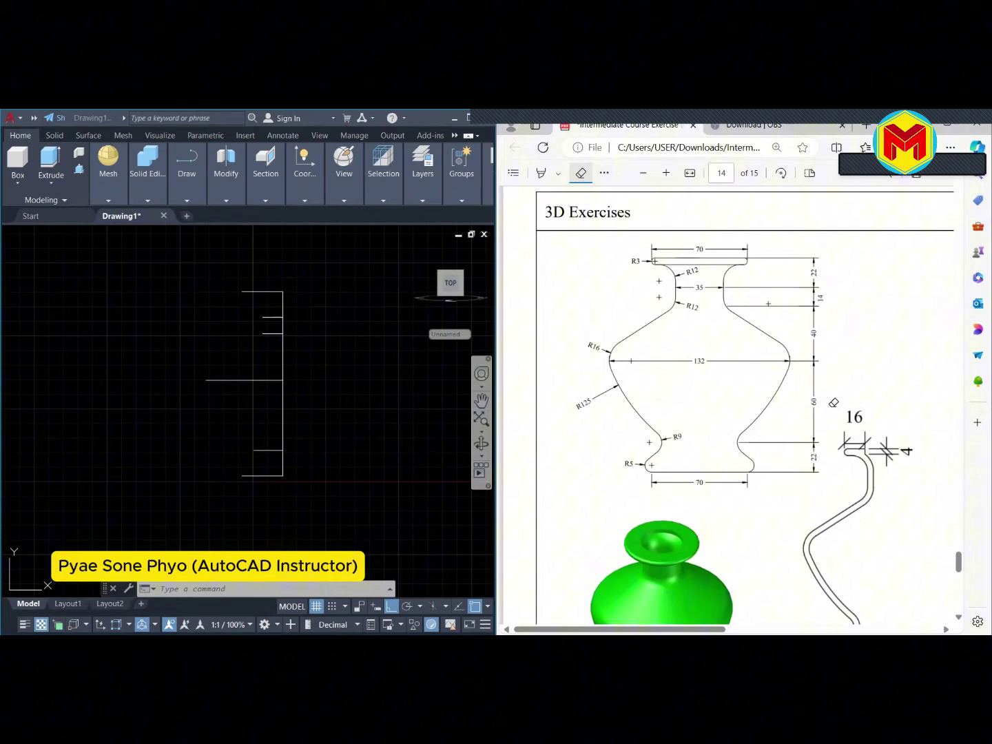
click(605, 173)
click(634, 196)
Zoom into the vase and ink the R5 base corner and the bottom 70 line
ctrl+scroll(748, 374, up, 1)
ctrl+scroll(748, 375, up, 1)
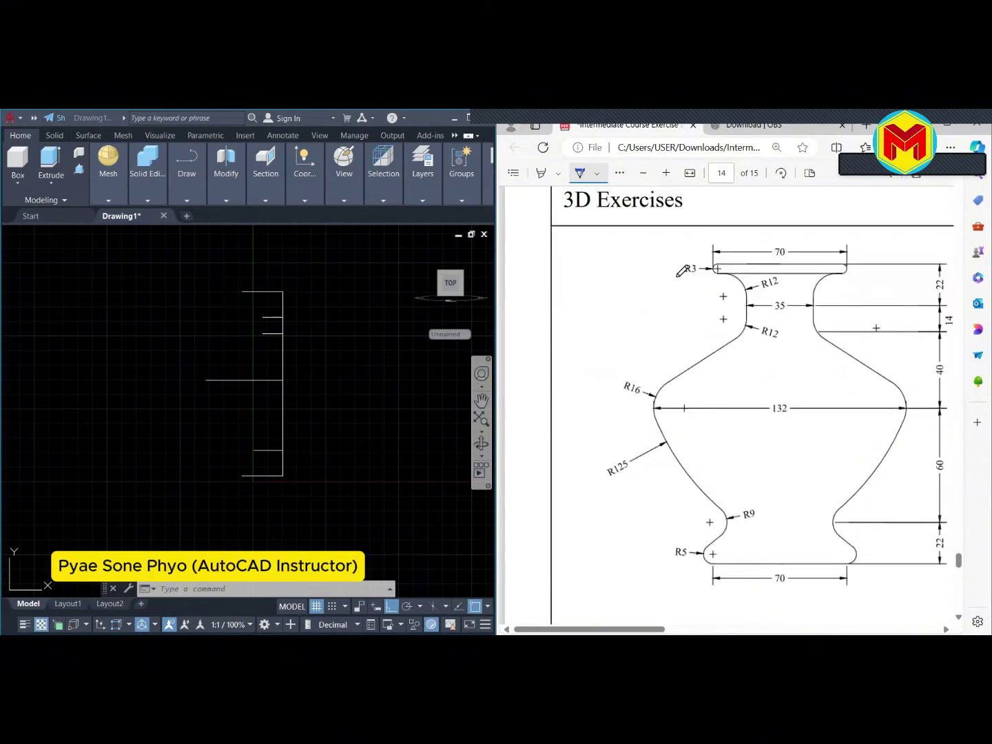
ctrl+scroll(749, 374, up, 1)
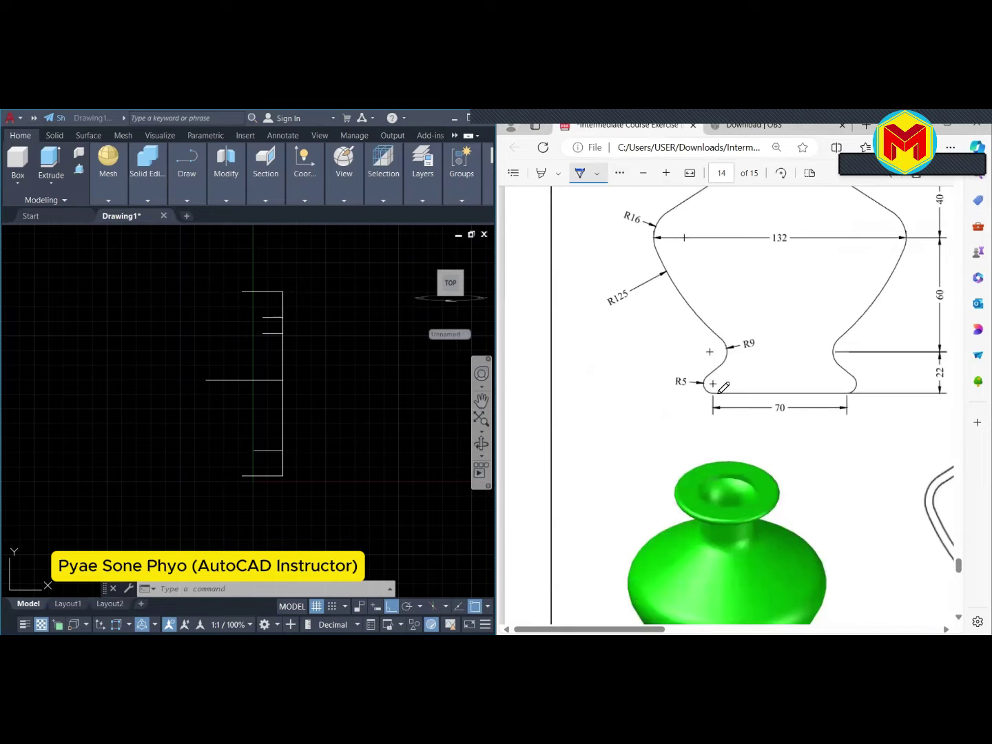
drag(717, 391, 725, 388)
right_click(609, 182)
click(638, 195)
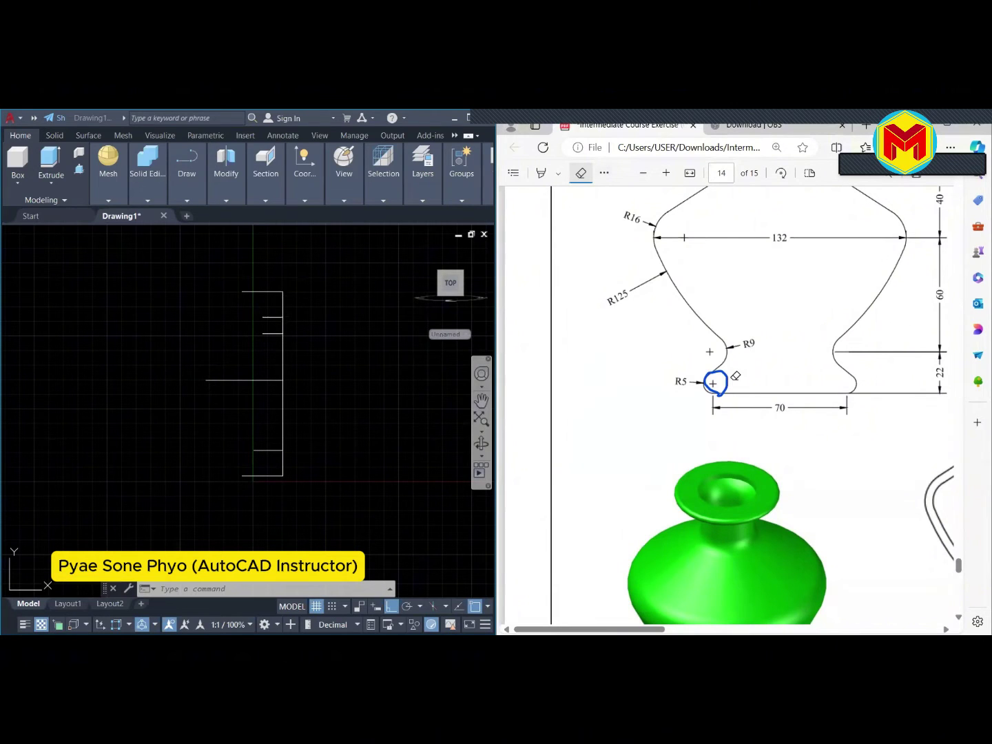
drag(736, 367, 751, 415)
right_click(596, 187)
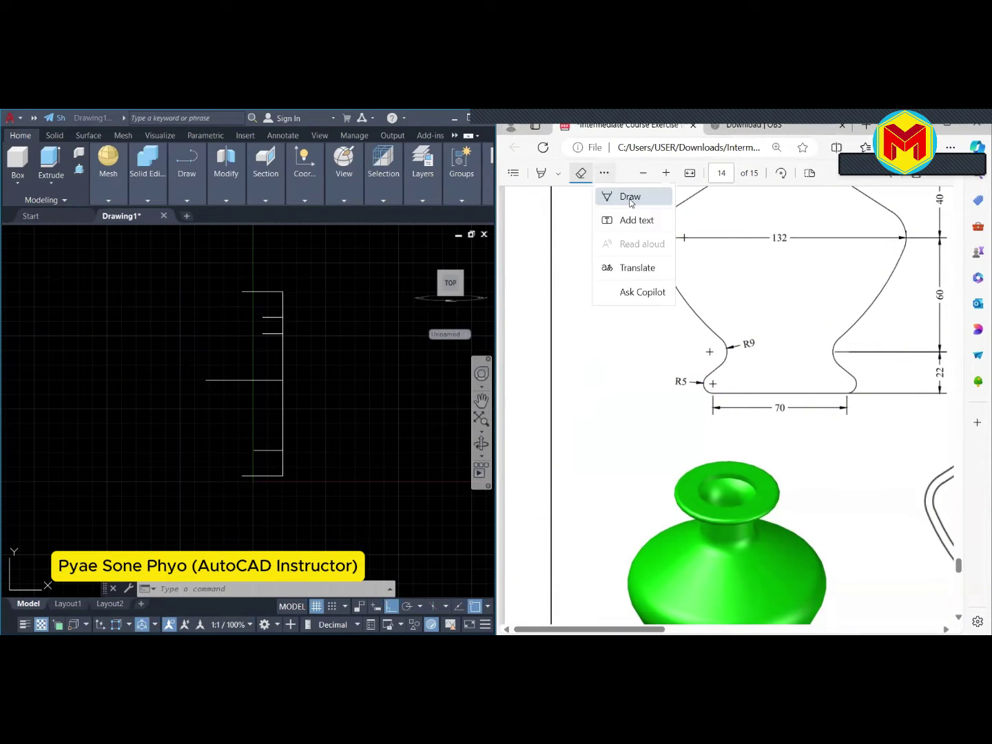
click(630, 197)
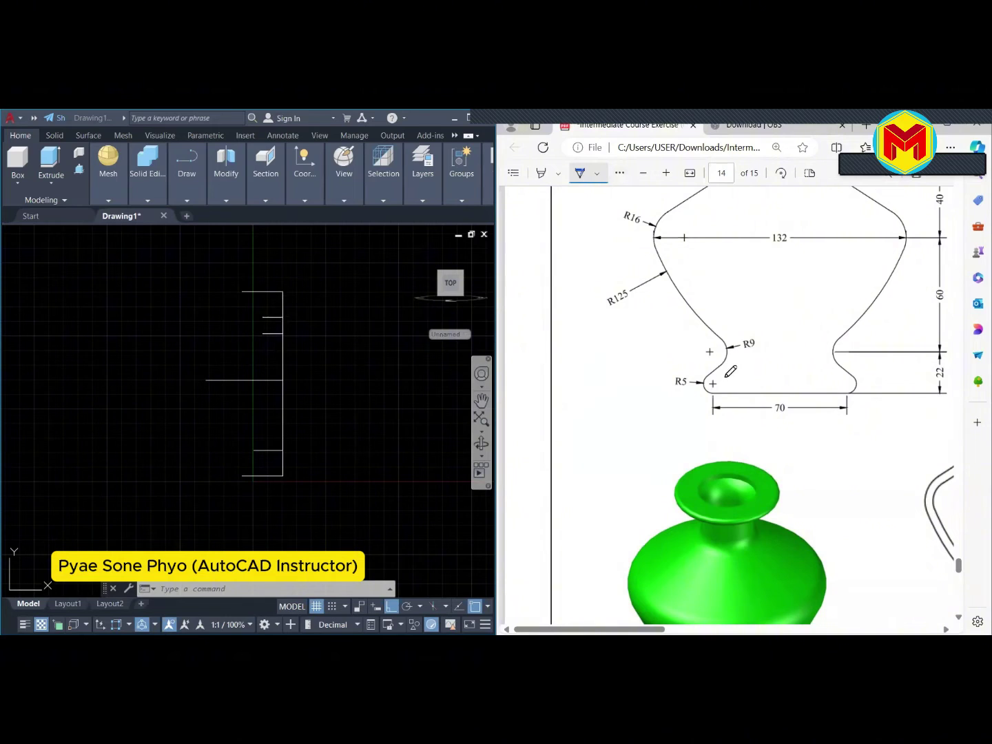
drag(714, 383, 724, 375)
mouse_move(781, 399)
mouse_down()
mouse_move(715, 390)
mouse_move(715, 399)
mouse_up()
click(384, 353)
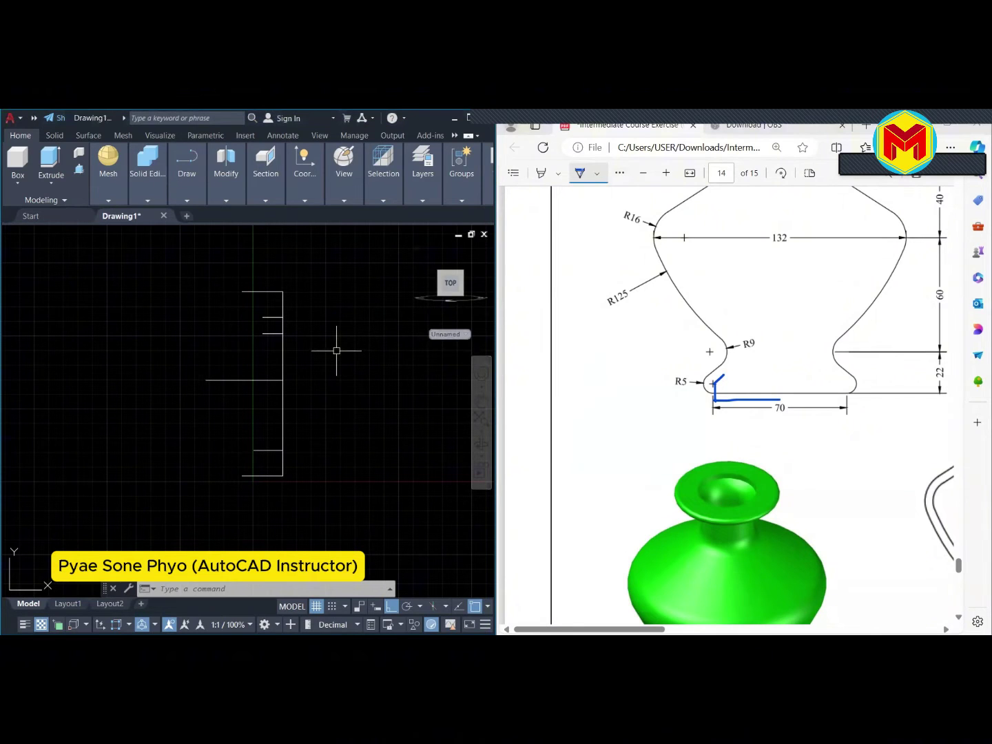
Draw a radius 5 circle left of the vase profile
text(c)
key(Return)
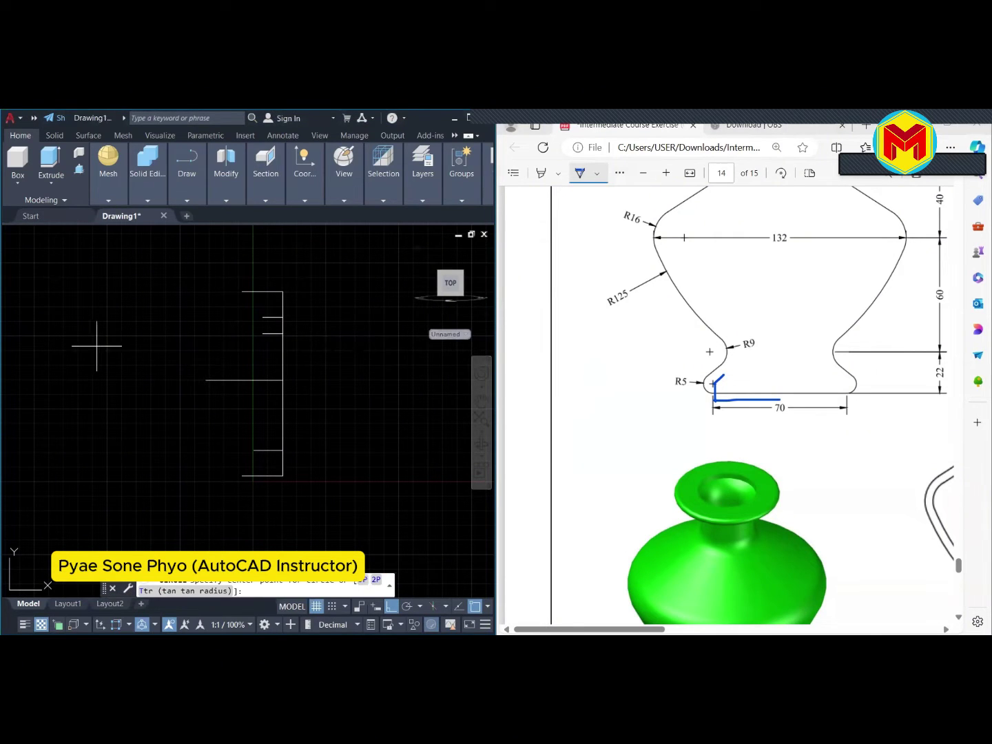
click(112, 338)
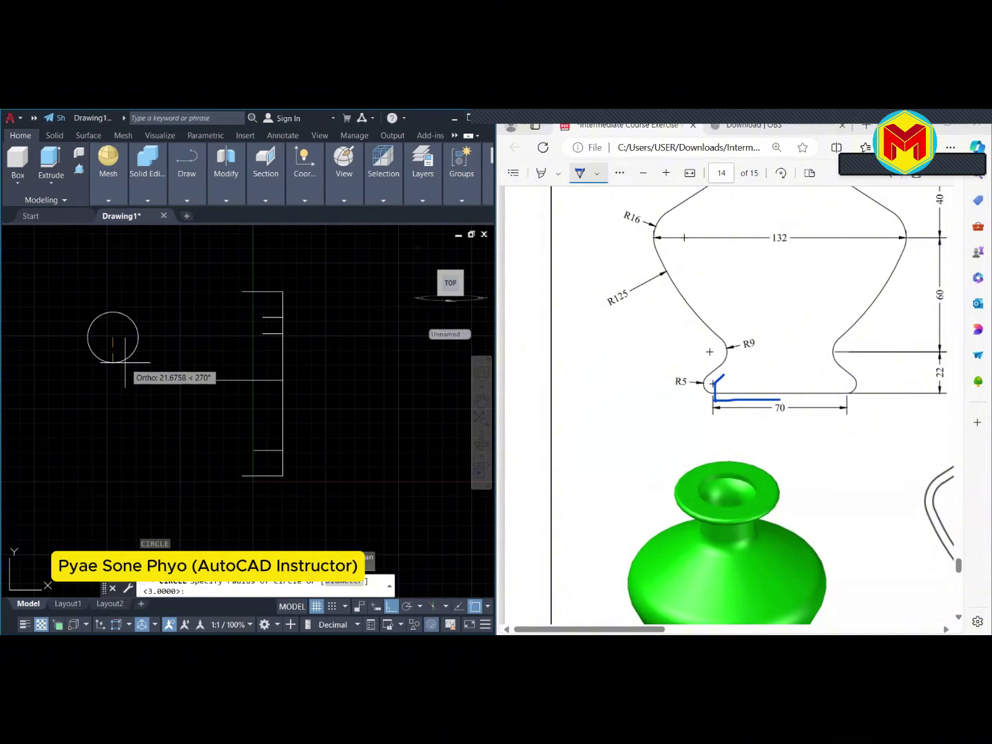
text(5)
key(Return)
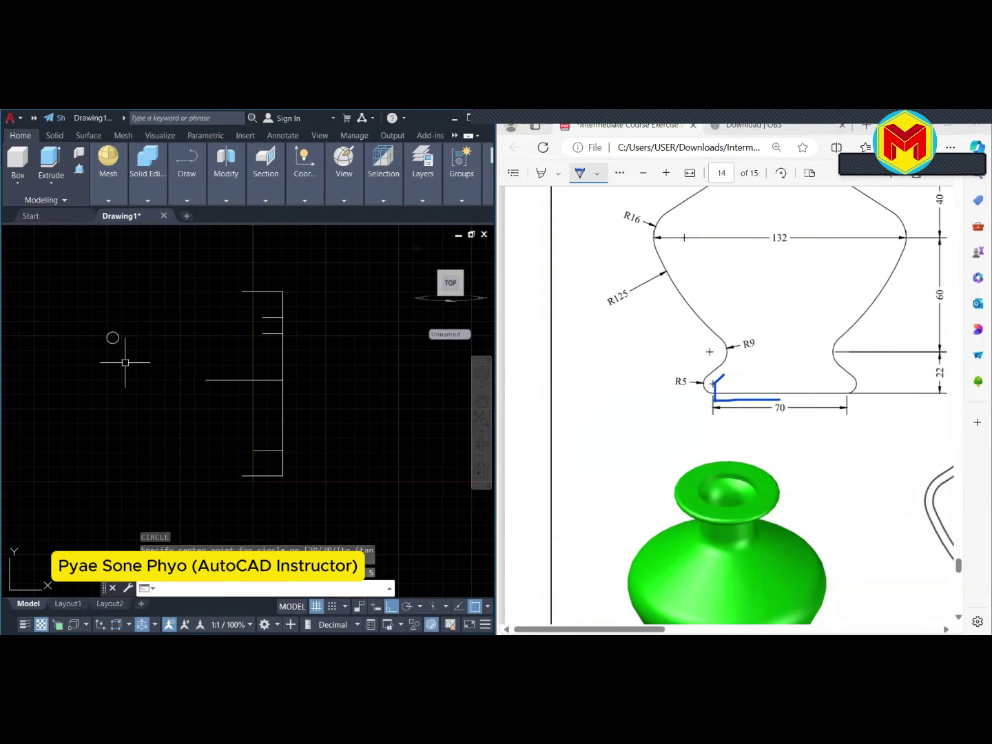
Move the radius 5 circle by its bottom quadrant onto the base line's left endpoint
text(m)
key(Return)
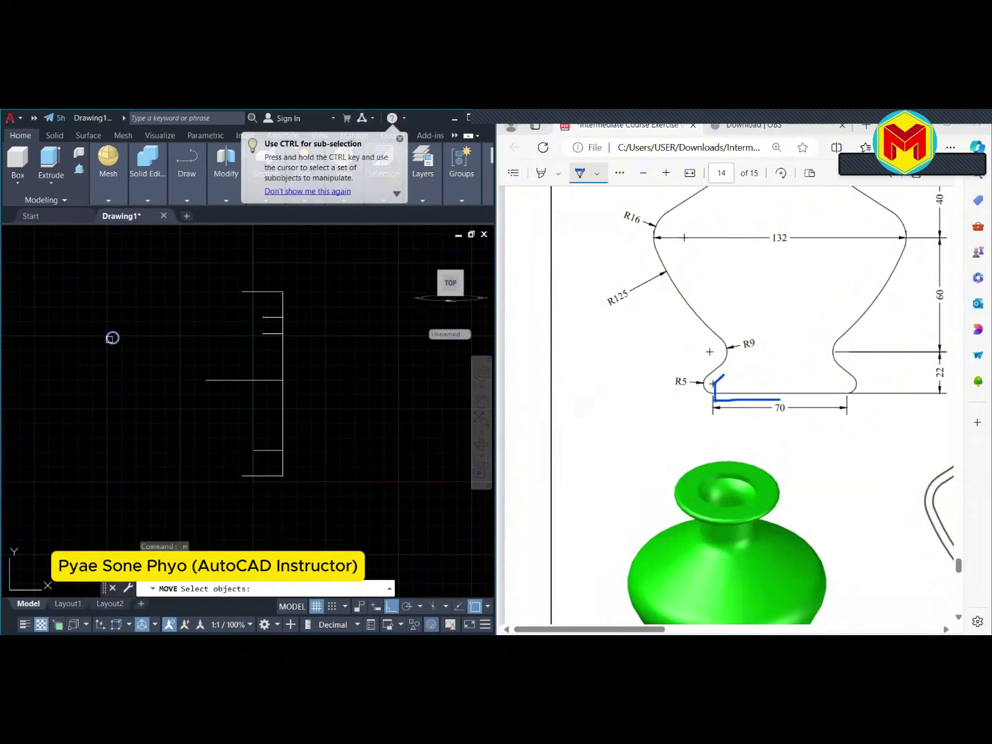
click(112, 339)
key(Return)
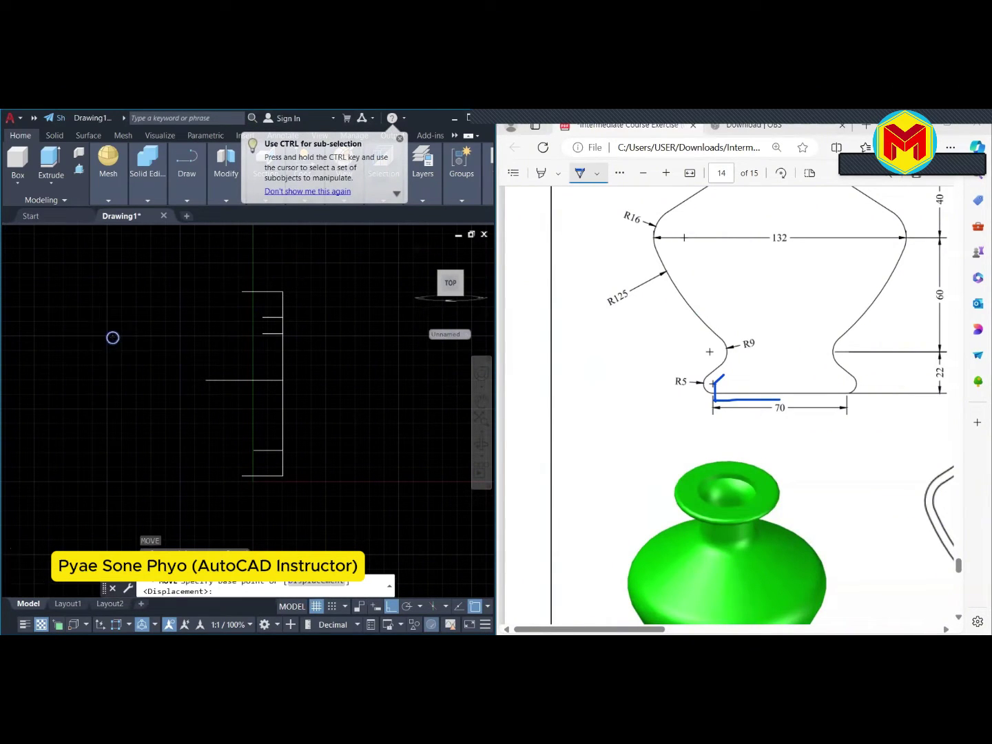
scroll(99, 328, up, 2)
scroll(100, 326, up, 4)
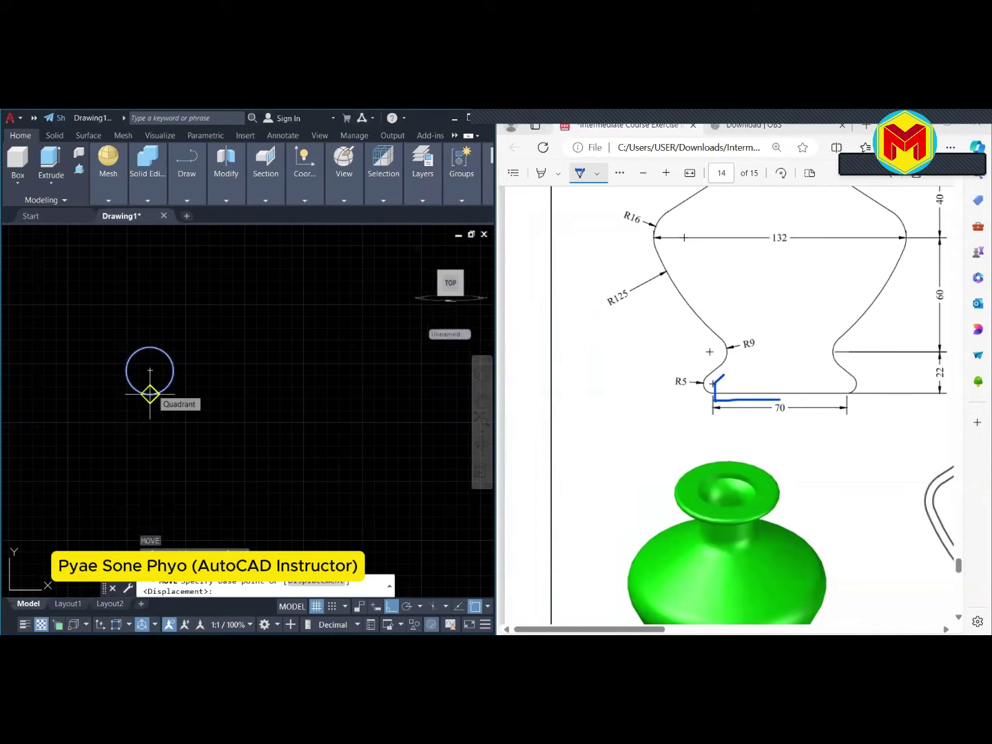
scroll(151, 394, down, 2)
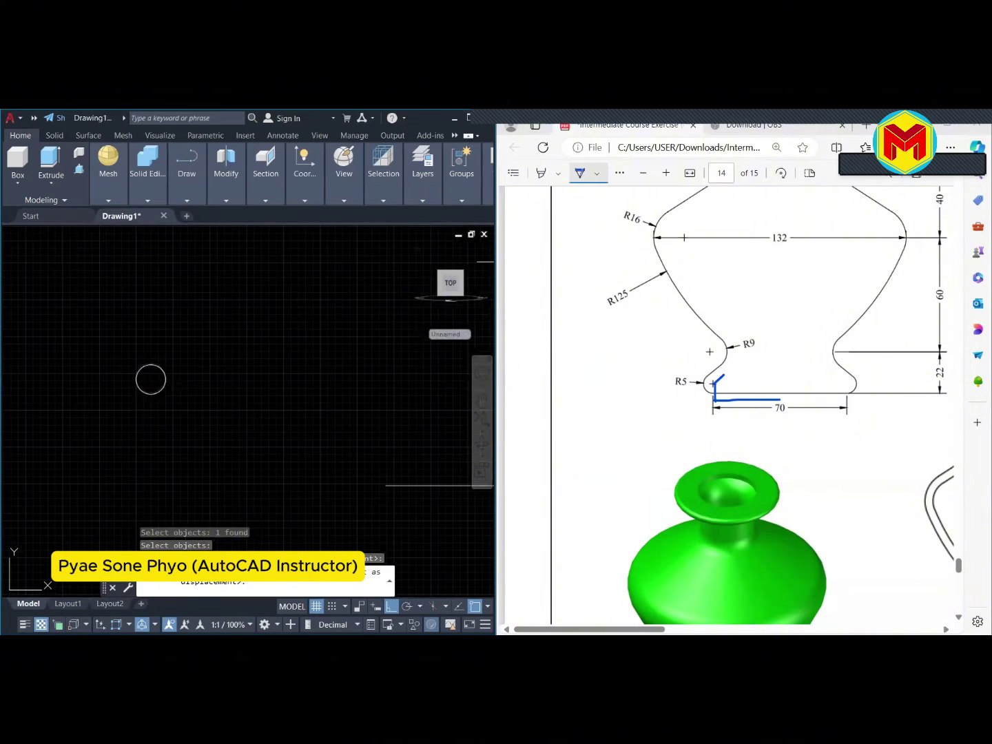
scroll(226, 462, up, 2)
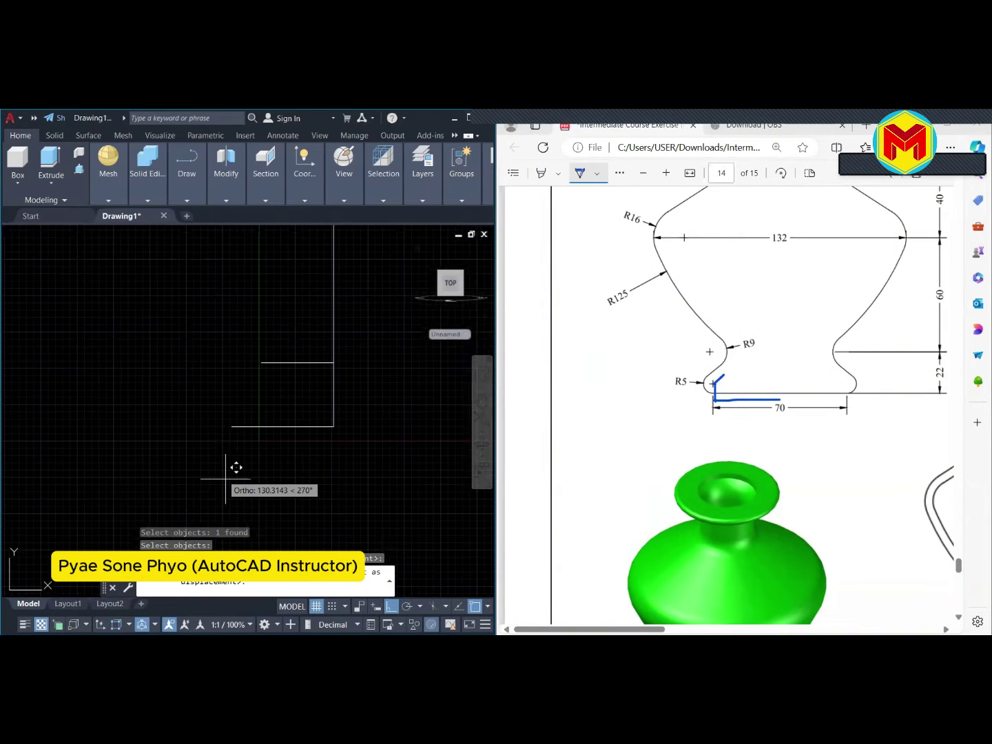
scroll(227, 441, up, 3)
scroll(236, 412, up, 1)
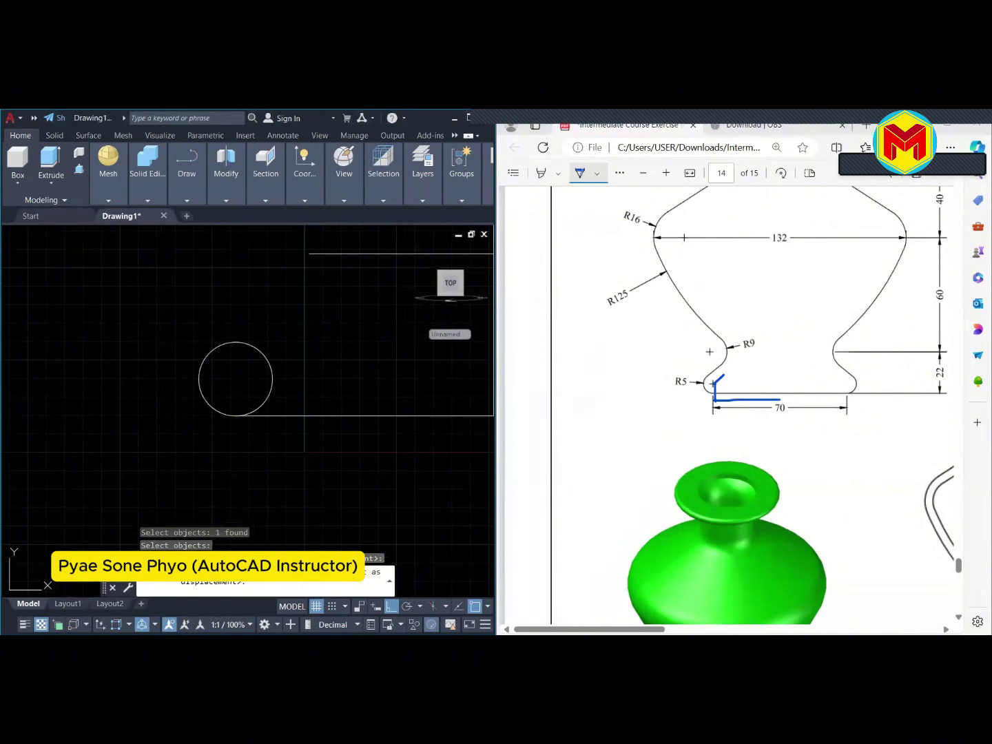
click(236, 413)
click(271, 381)
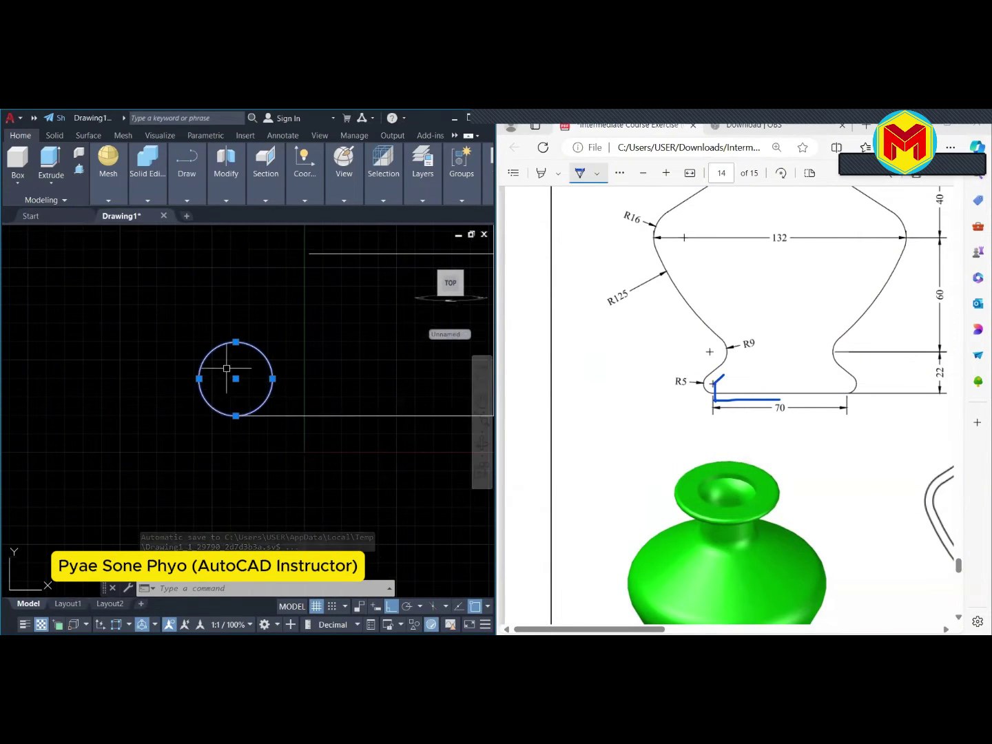
click(352, 374)
Draw a radius 9 circle beside the profile
key(Escape)
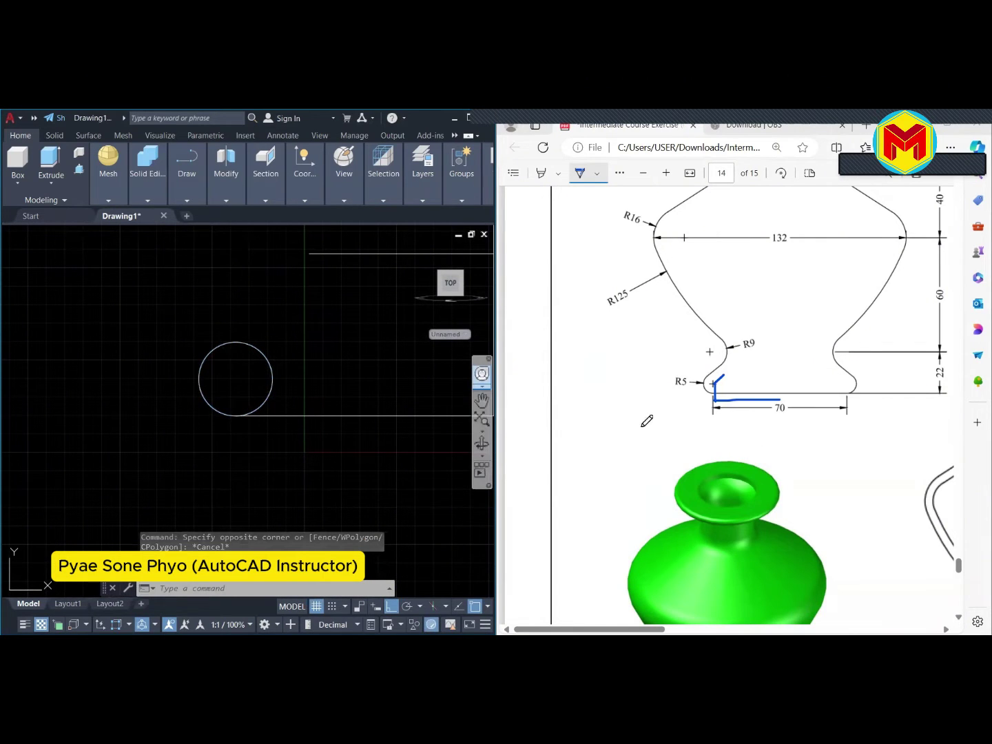
scroll(266, 335, down, 2)
text(c)
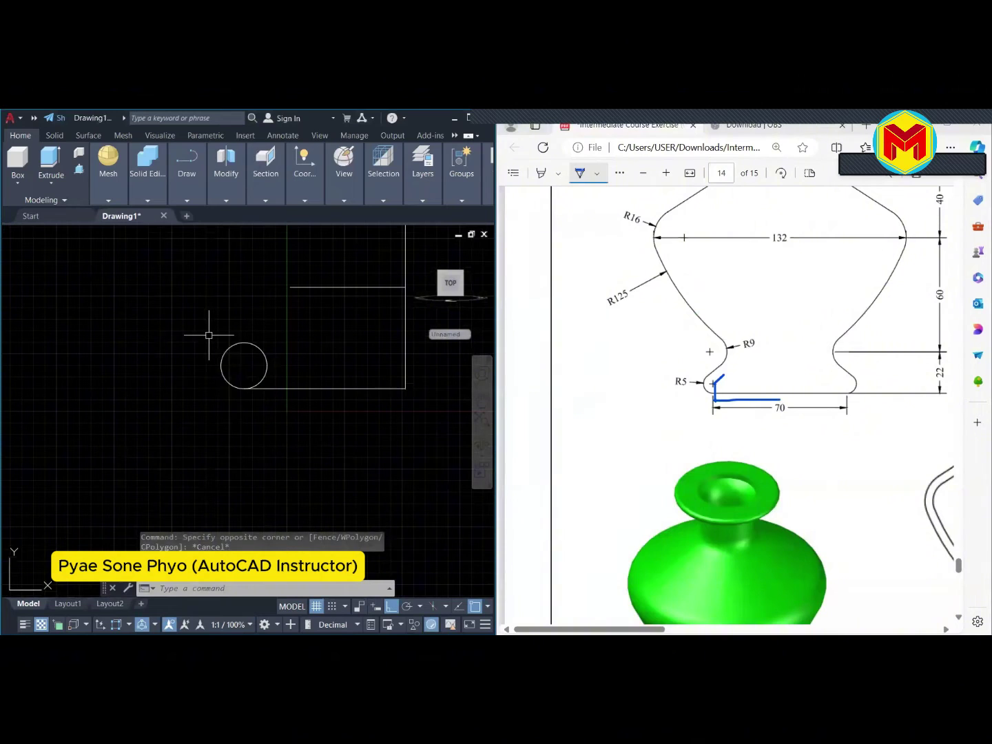
key(Return)
click(152, 294)
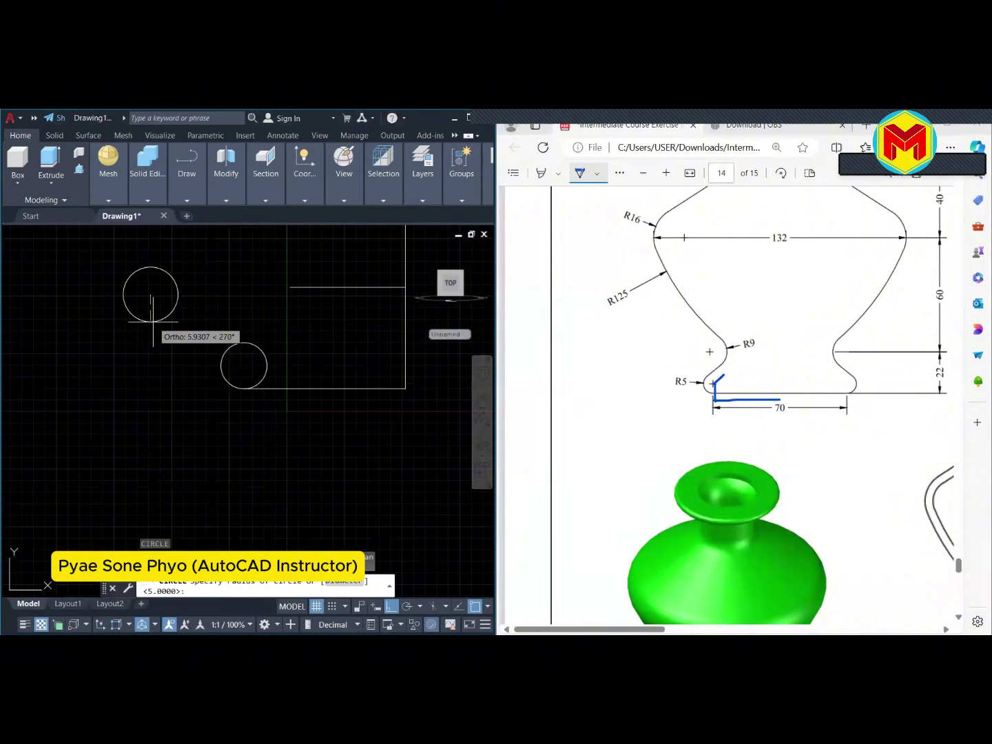
text(9)
key(Return)
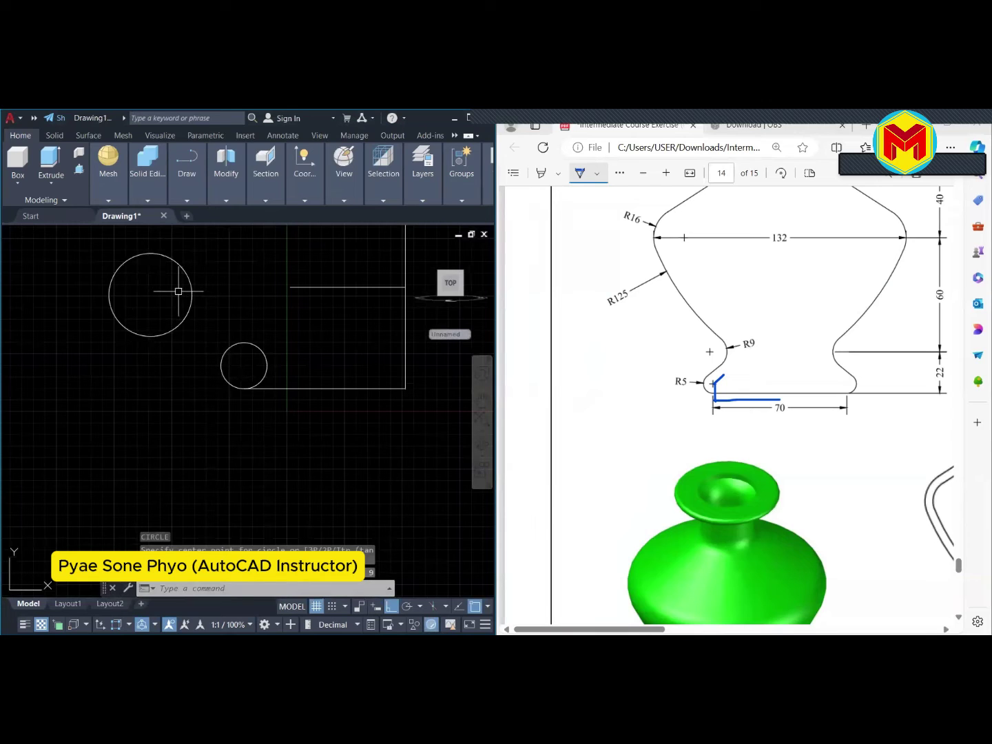
Move the R9 circle by its side quadrant onto the upper horizontal line's left end
text(m)
key(Return)
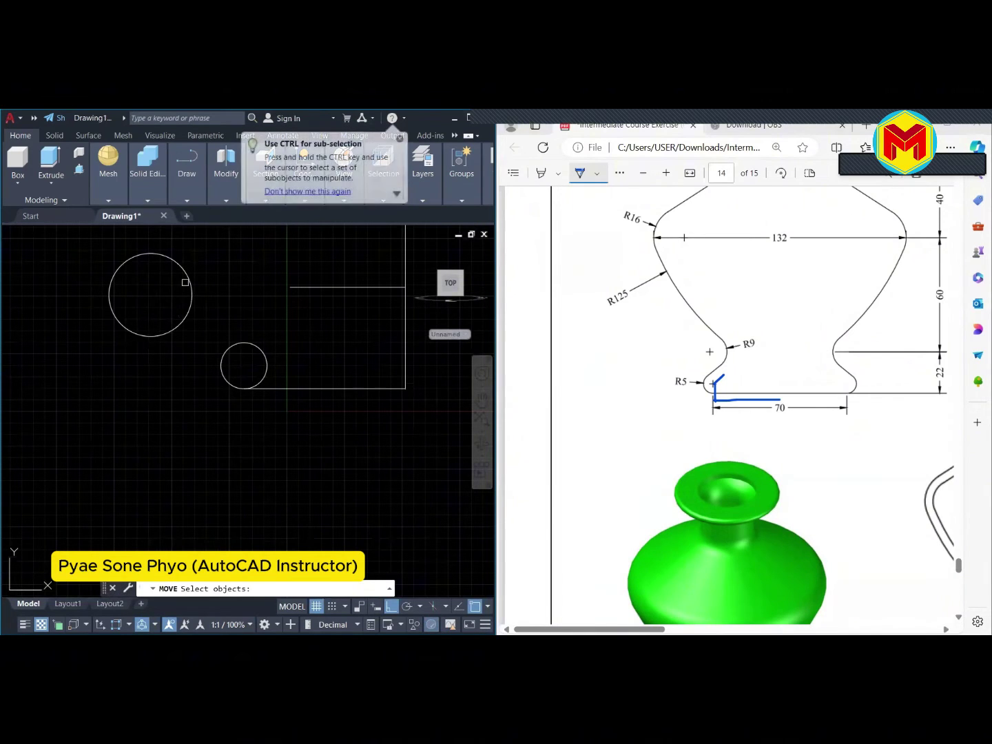
click(188, 281)
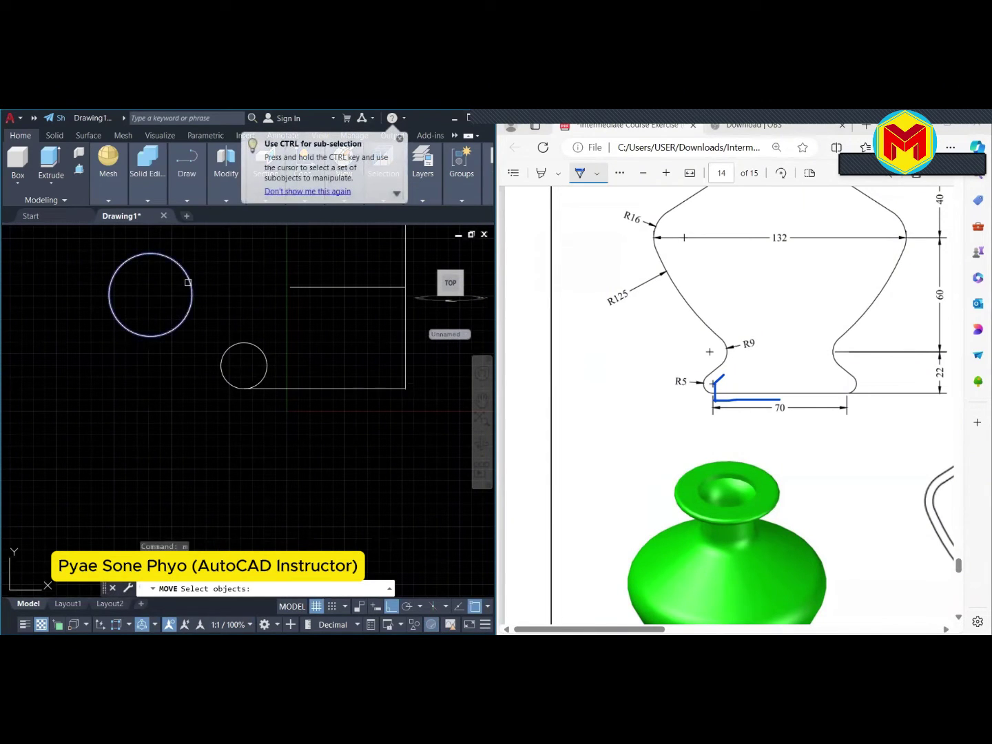
key(Return)
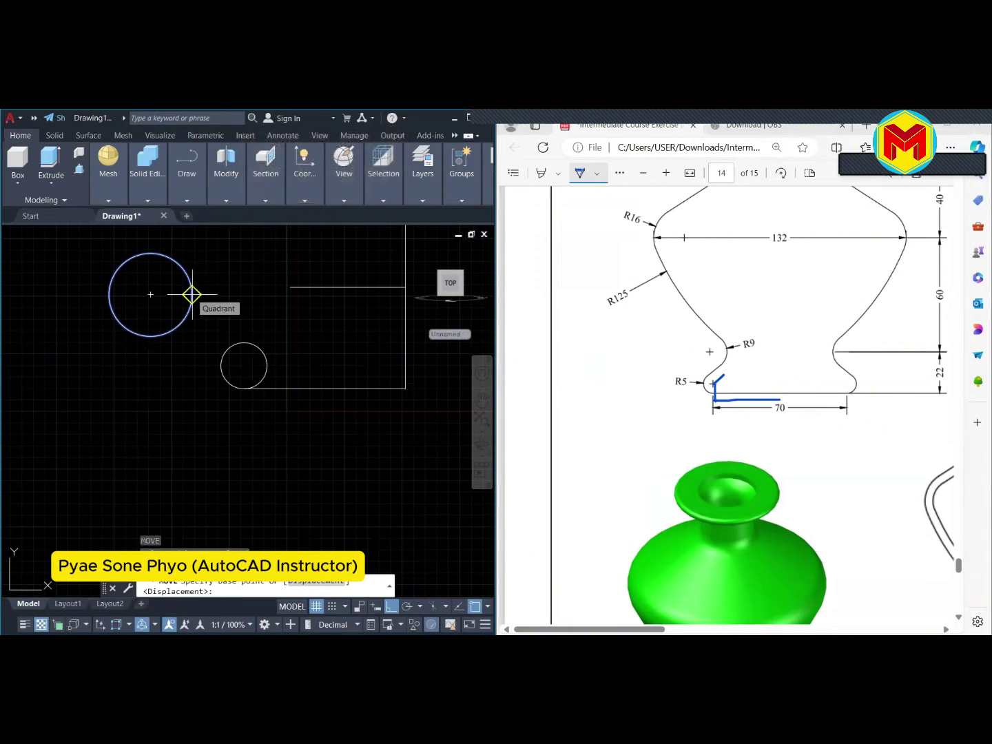
click(191, 295)
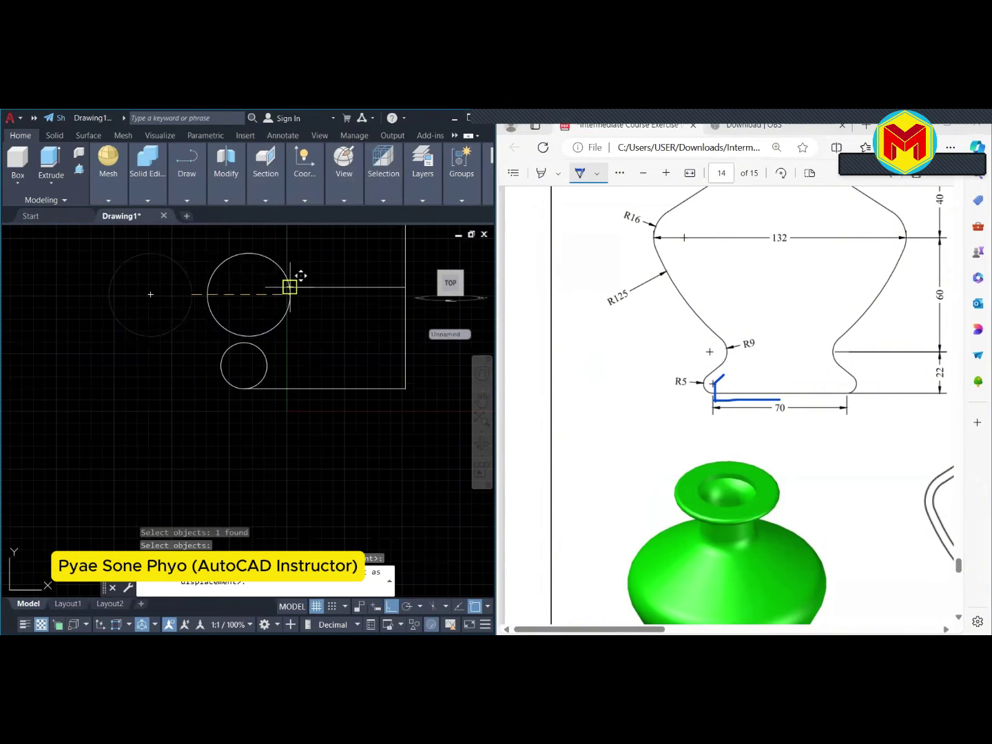
click(290, 287)
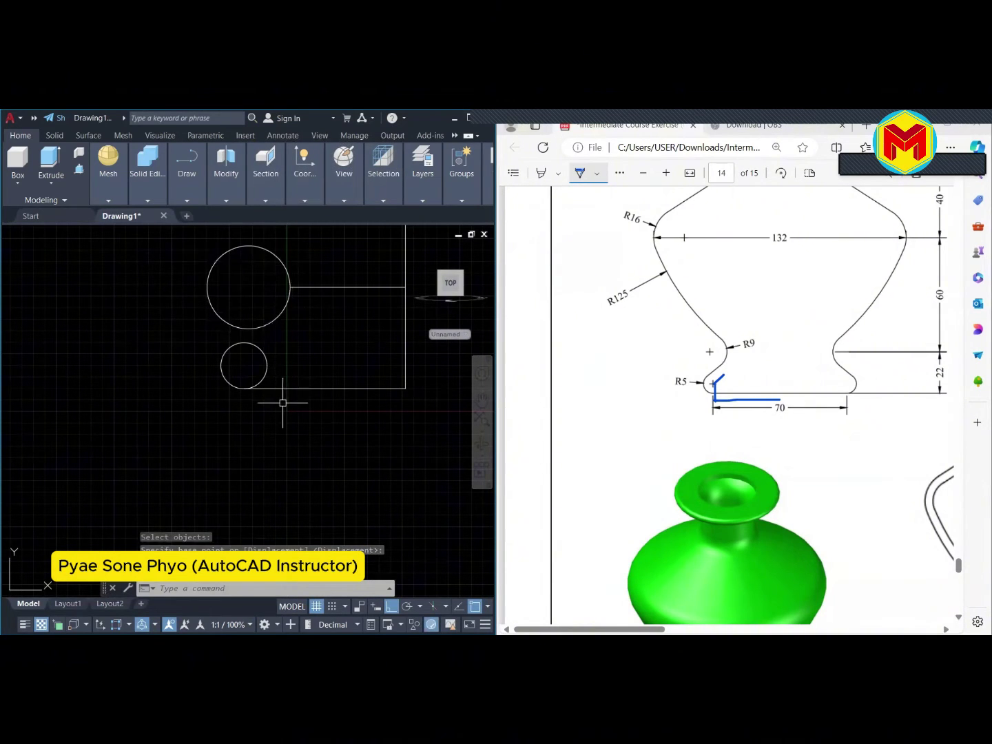
scroll(282, 403, down, 2)
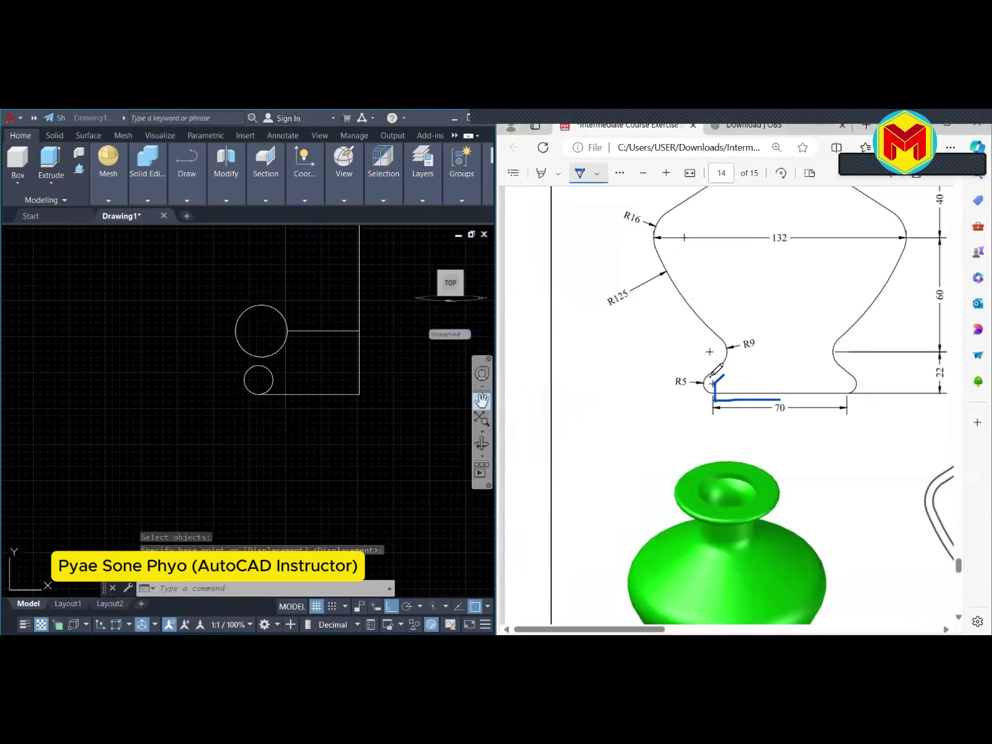
drag(713, 377, 725, 365)
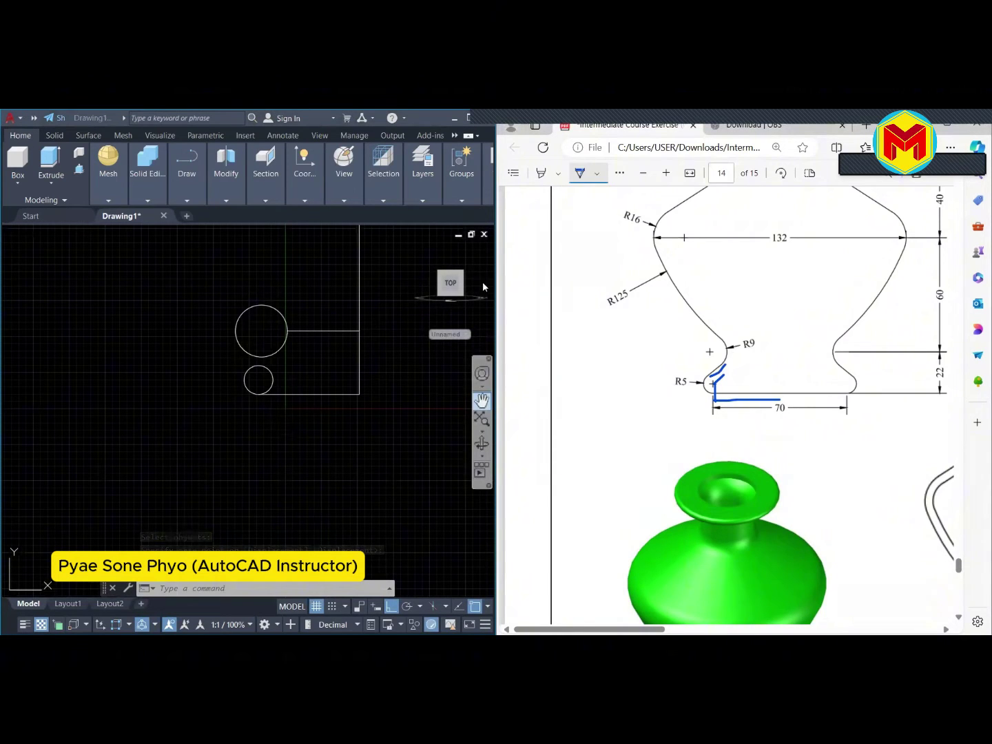
click(323, 302)
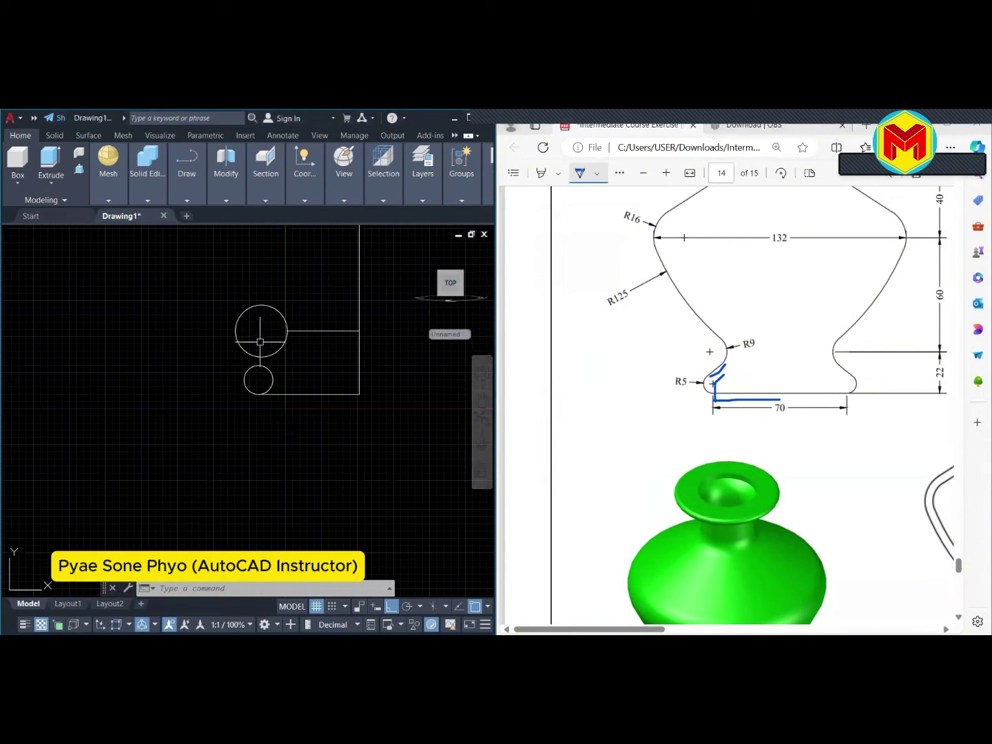
text(l)
key(Return)
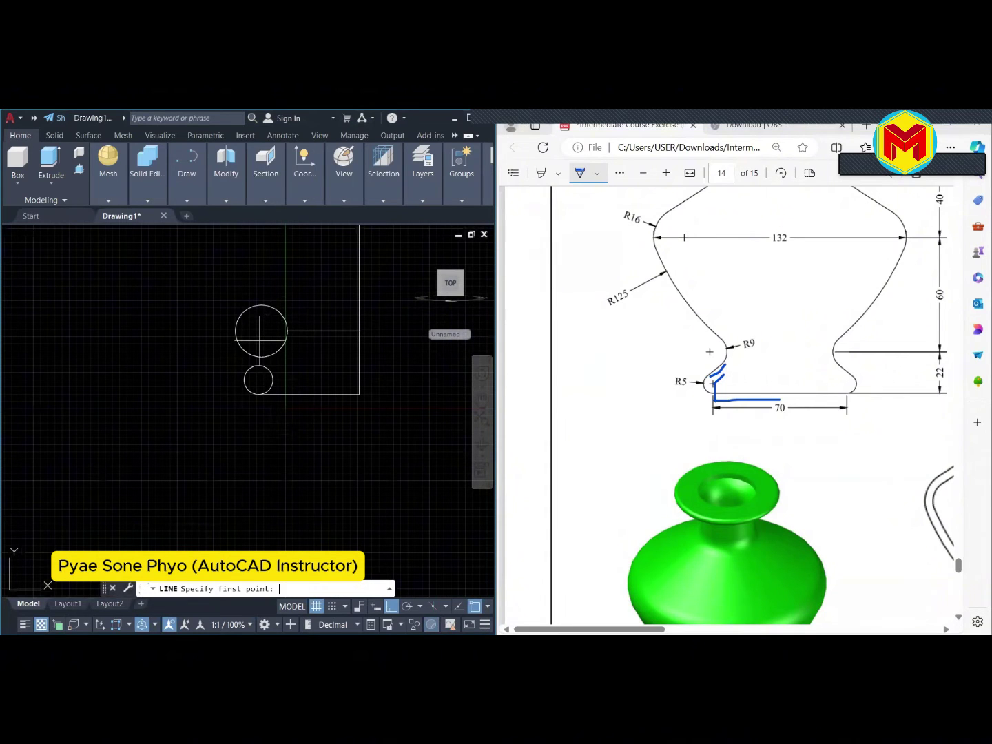
scroll(261, 357, up, 5)
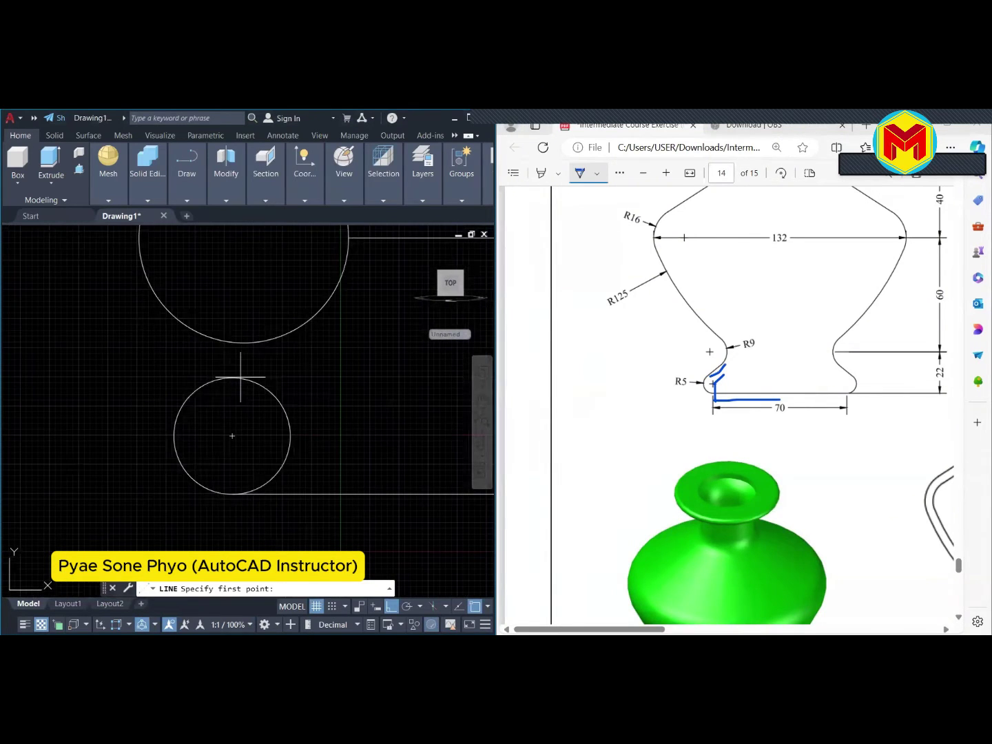
click(240, 377)
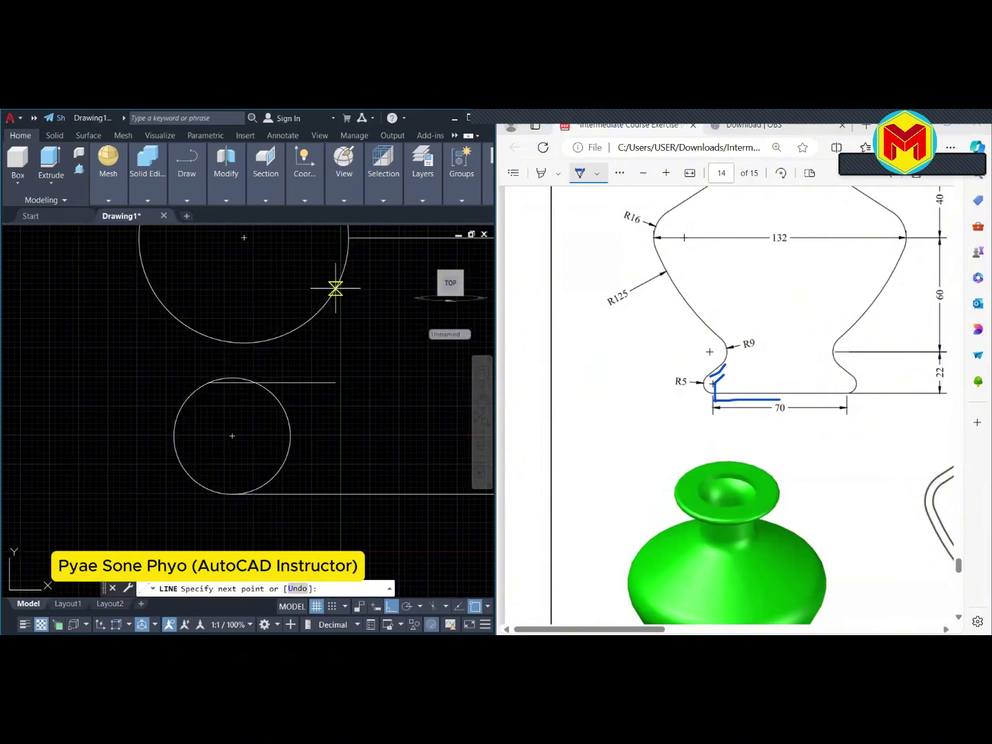
click(335, 288)
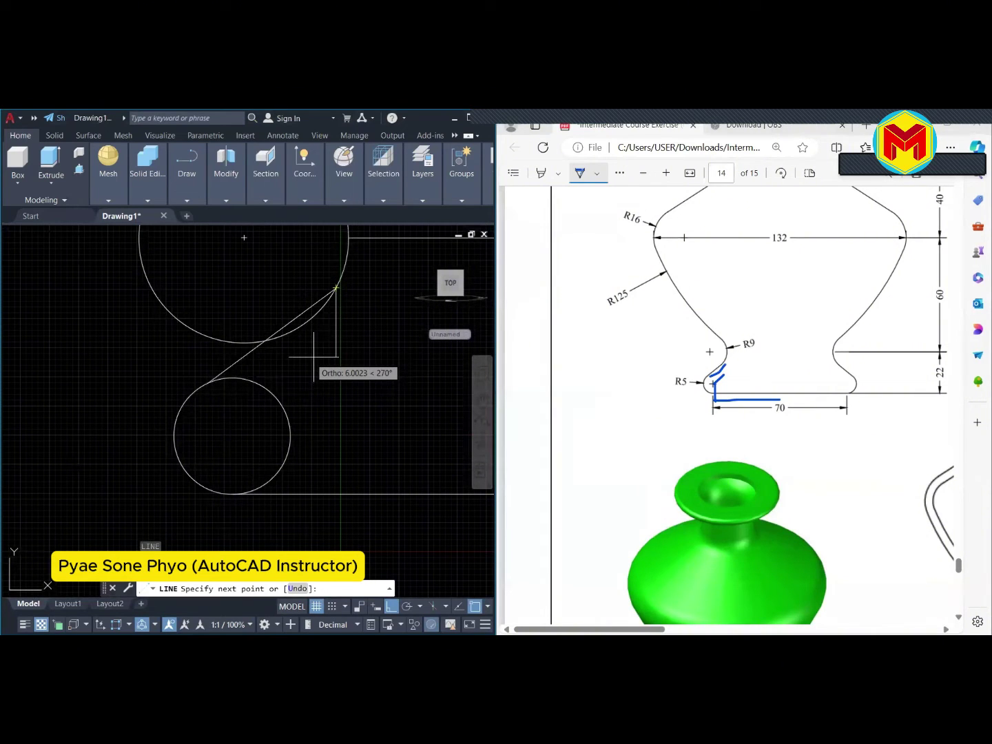
key(Return)
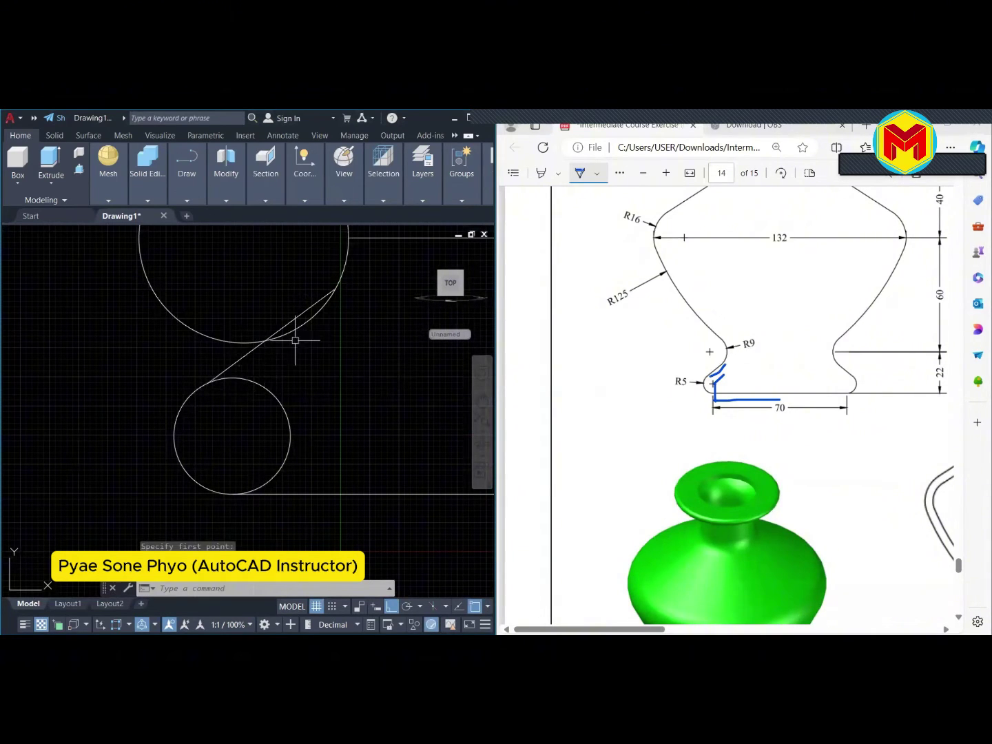
scroll(350, 375, down, 2)
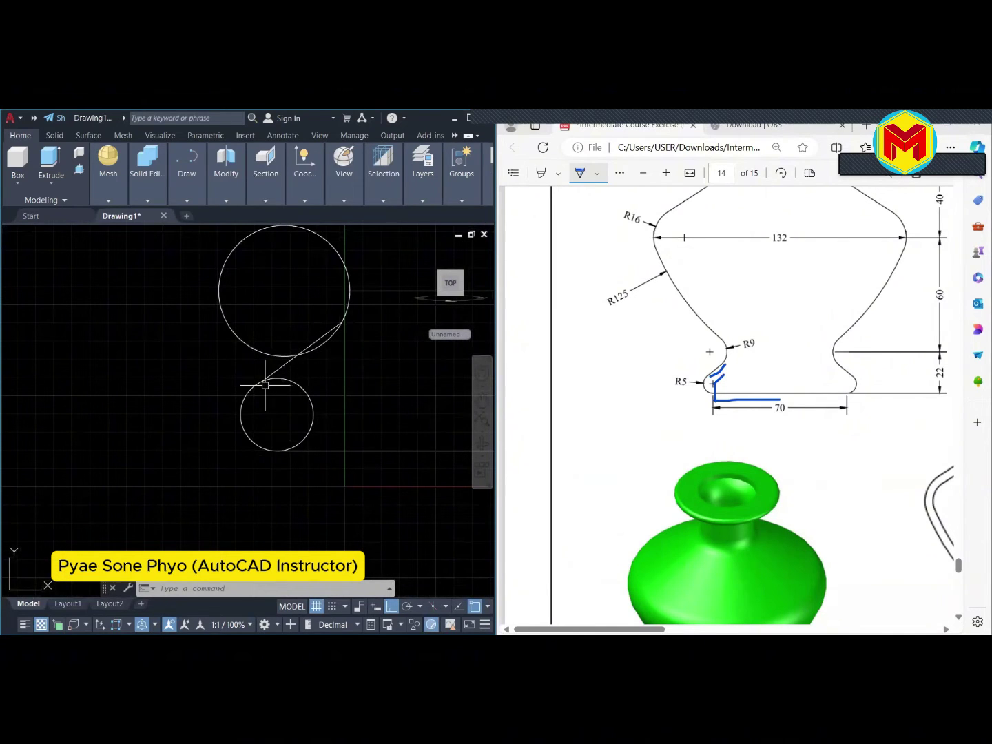
scroll(266, 382, up, 2)
scroll(266, 381, up, 2)
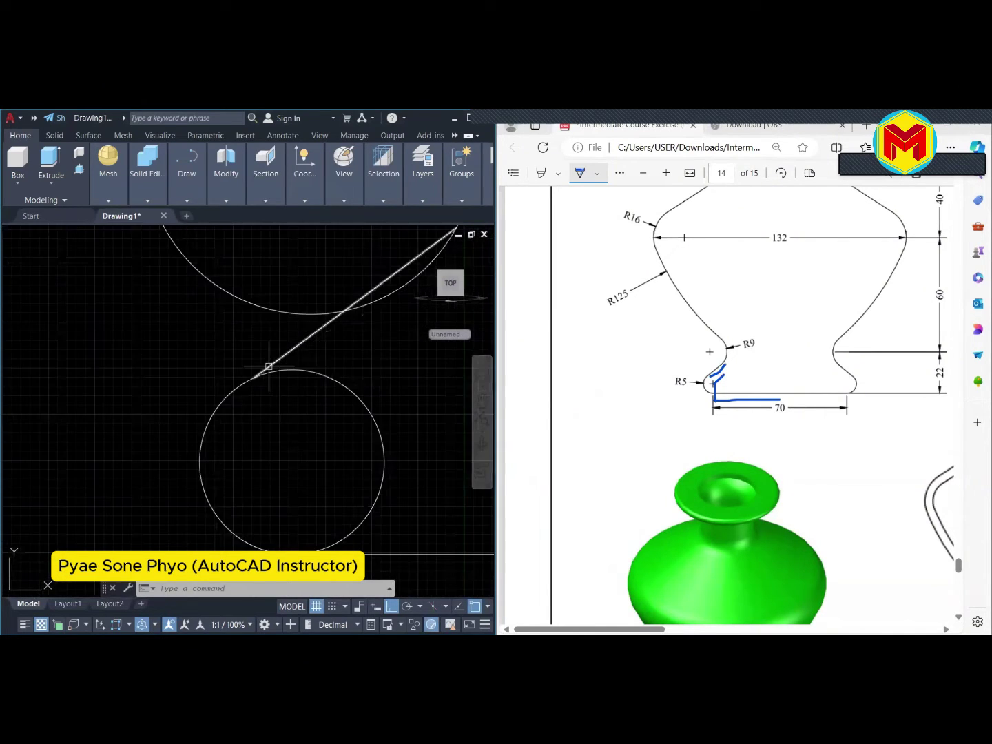
scroll(269, 367, down, 2)
click(326, 343)
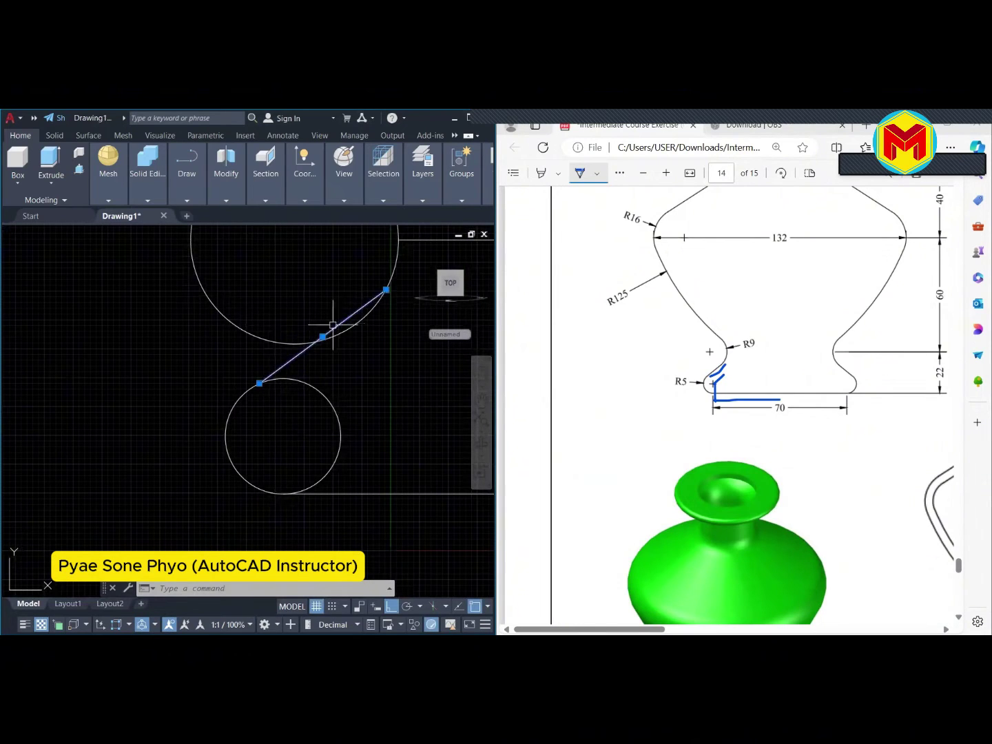
right_click(296, 307)
click(330, 381)
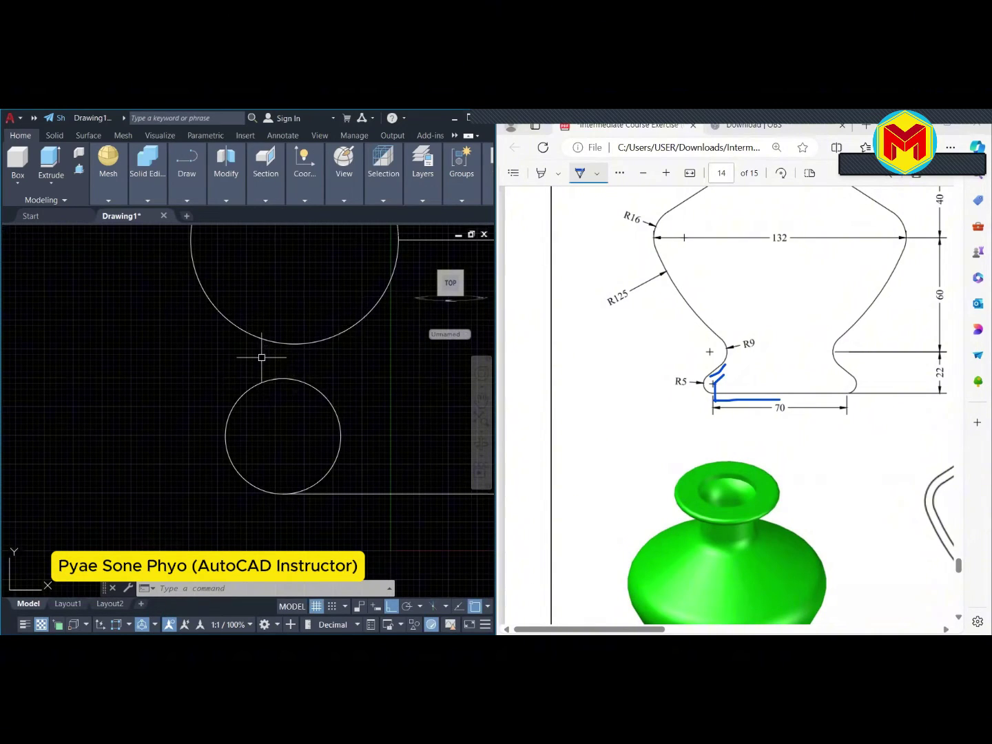
text(l)
Draw a line using Tangent snaps from the small base circle to the R9 circle
key(Return)
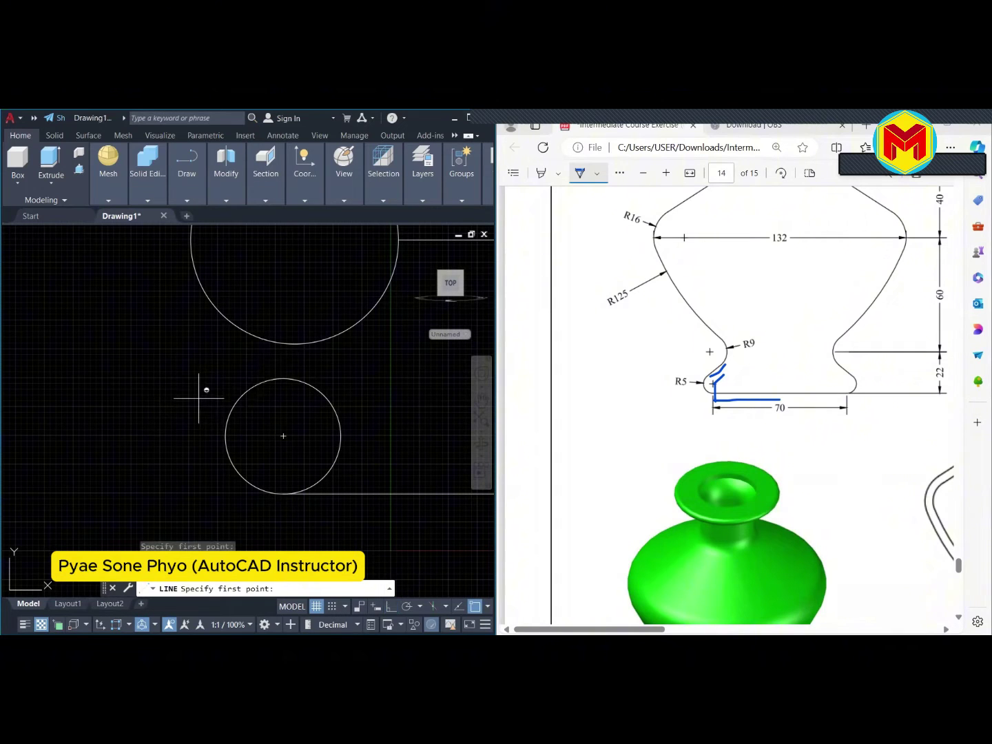
shift+right_click(199, 399)
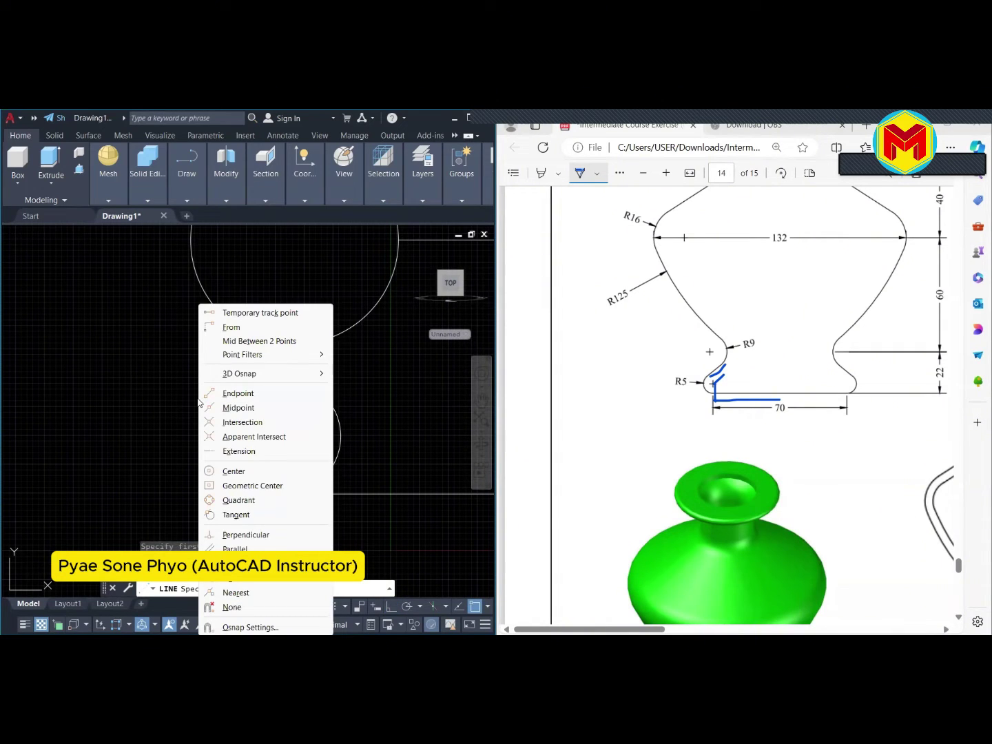
key(Escape)
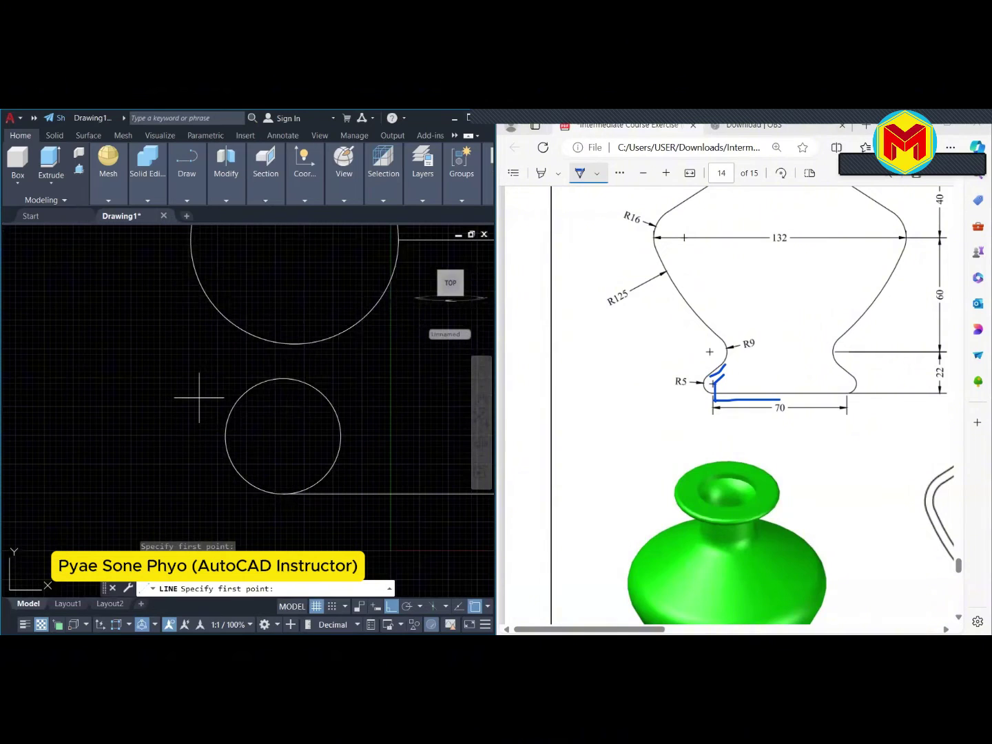
shift+right_click(199, 398)
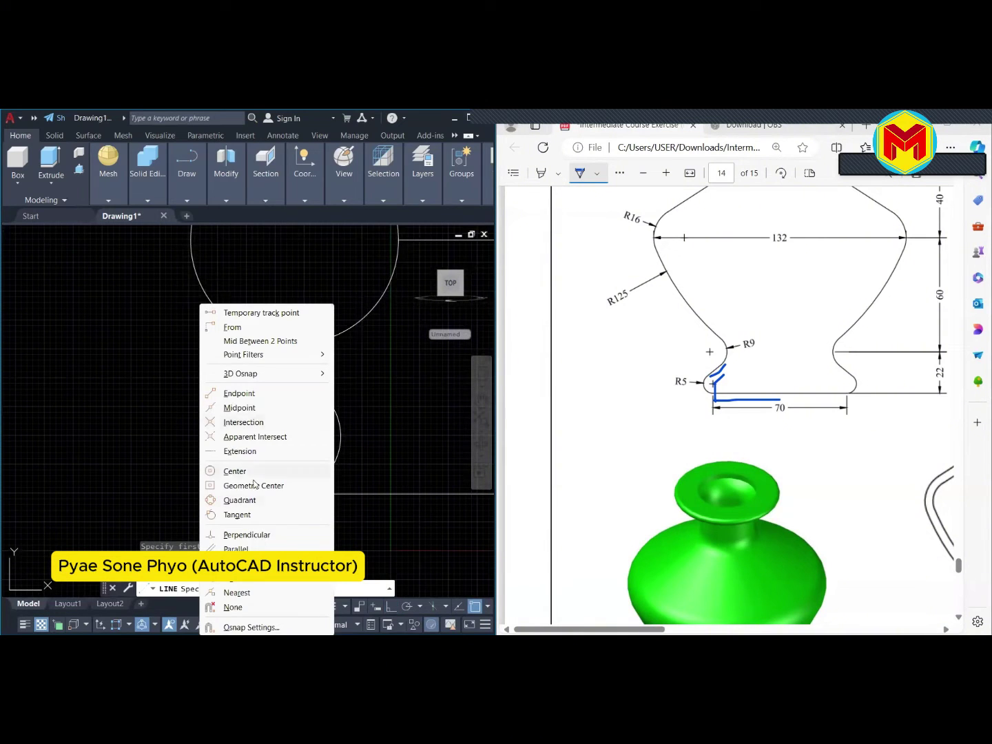
click(237, 514)
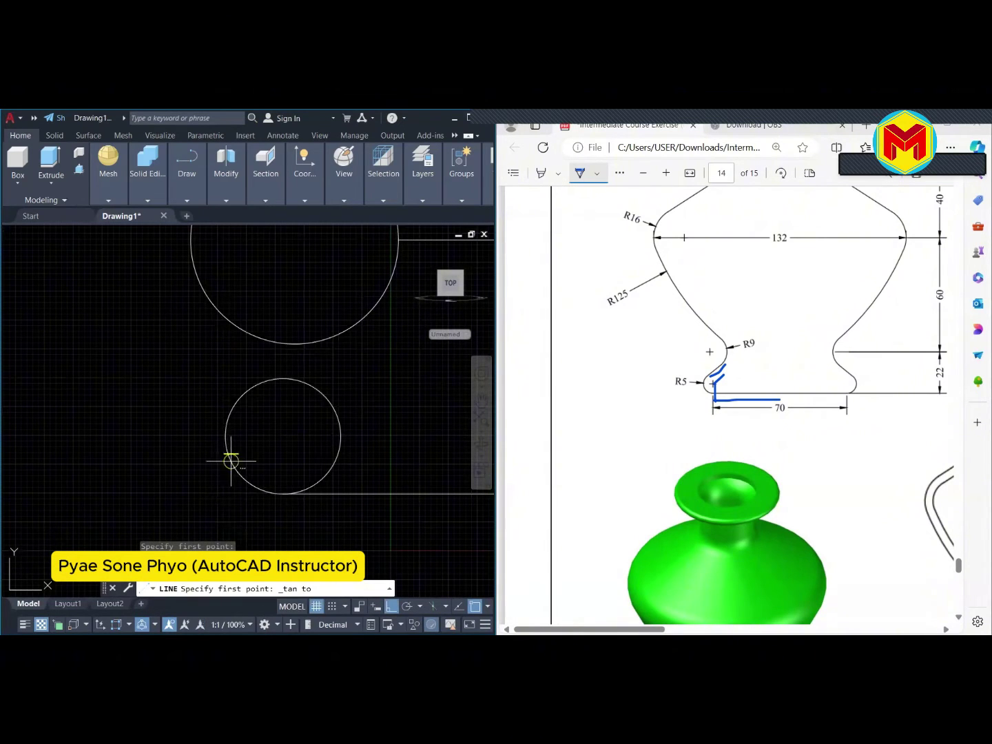
click(238, 400)
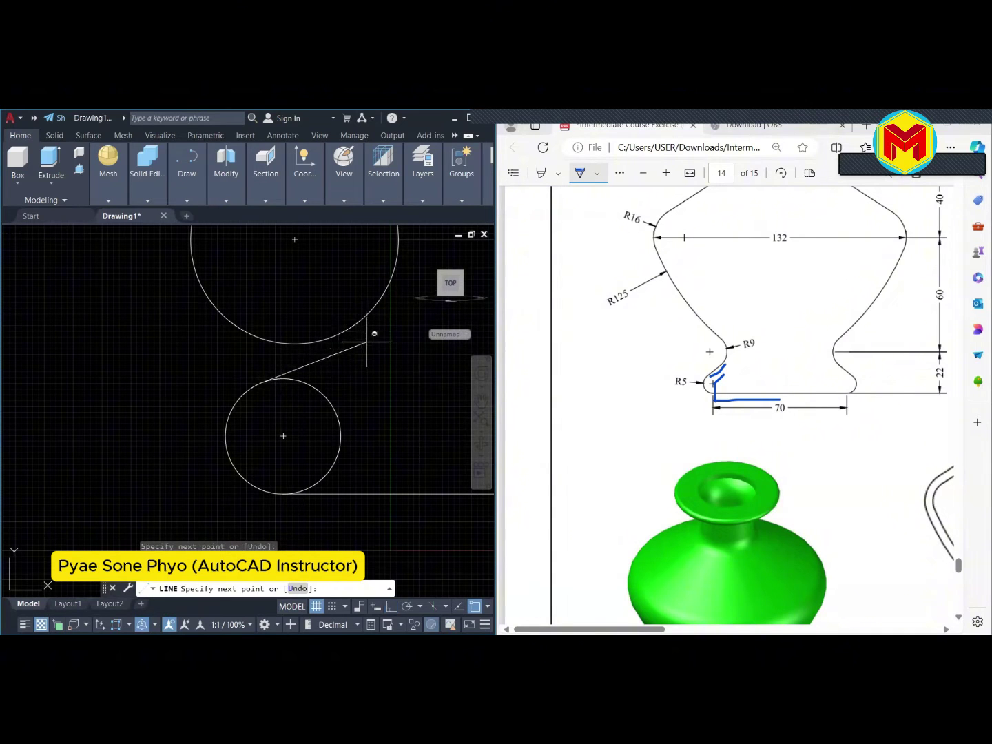
shift+right_click(367, 341)
click(404, 515)
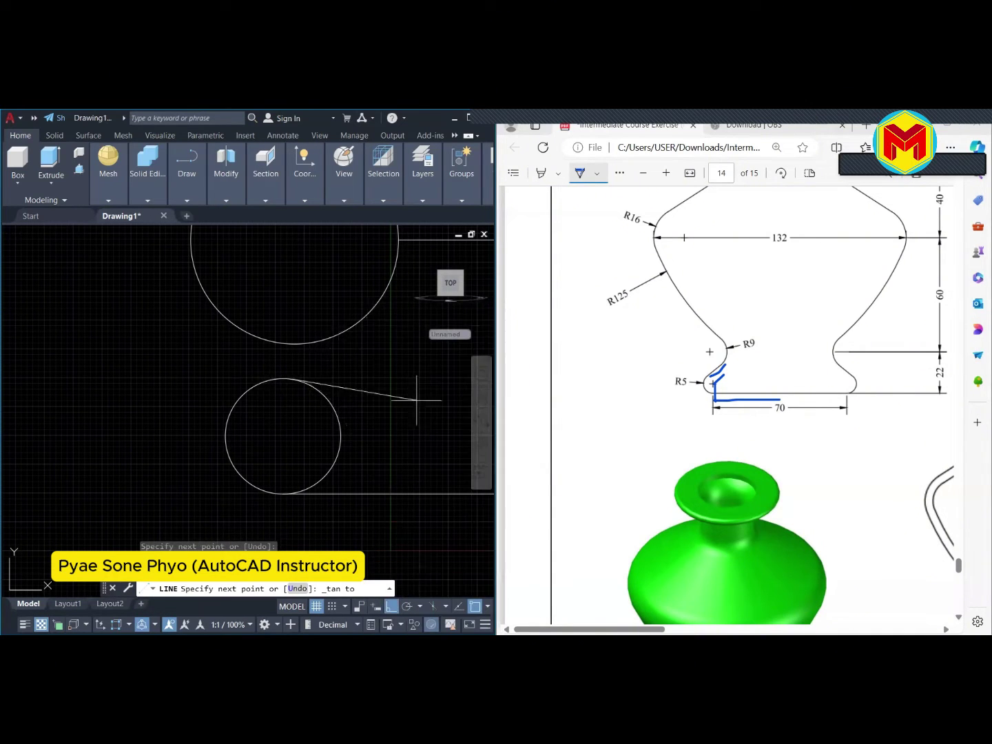
click(365, 316)
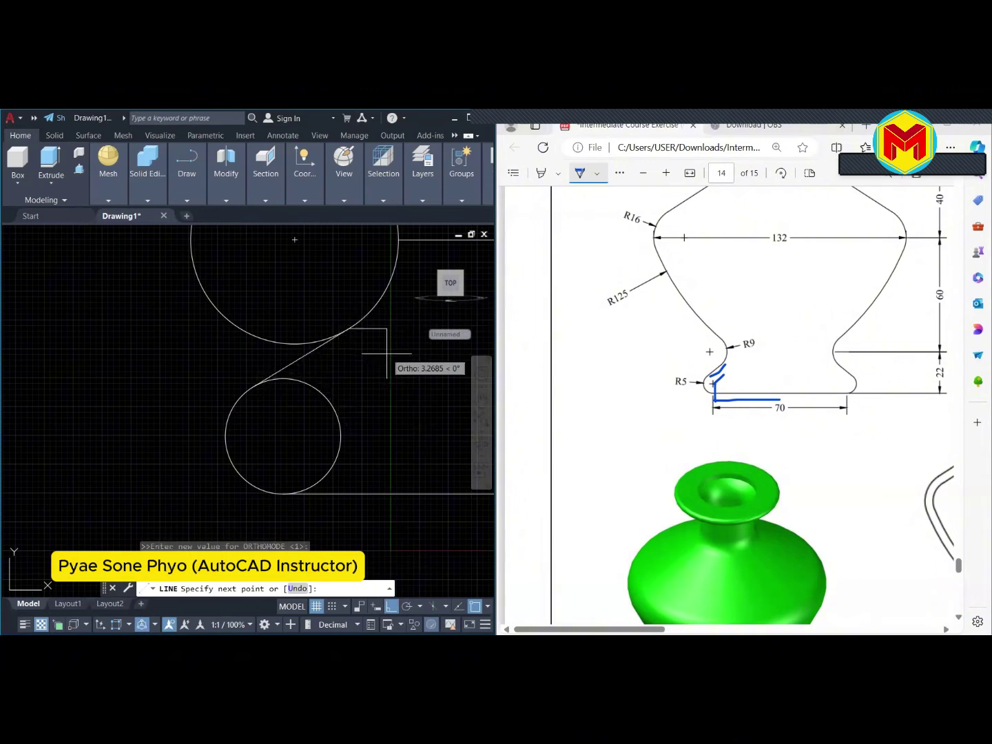
key(Return)
scroll(318, 423, down, 2)
scroll(319, 420, down, 2)
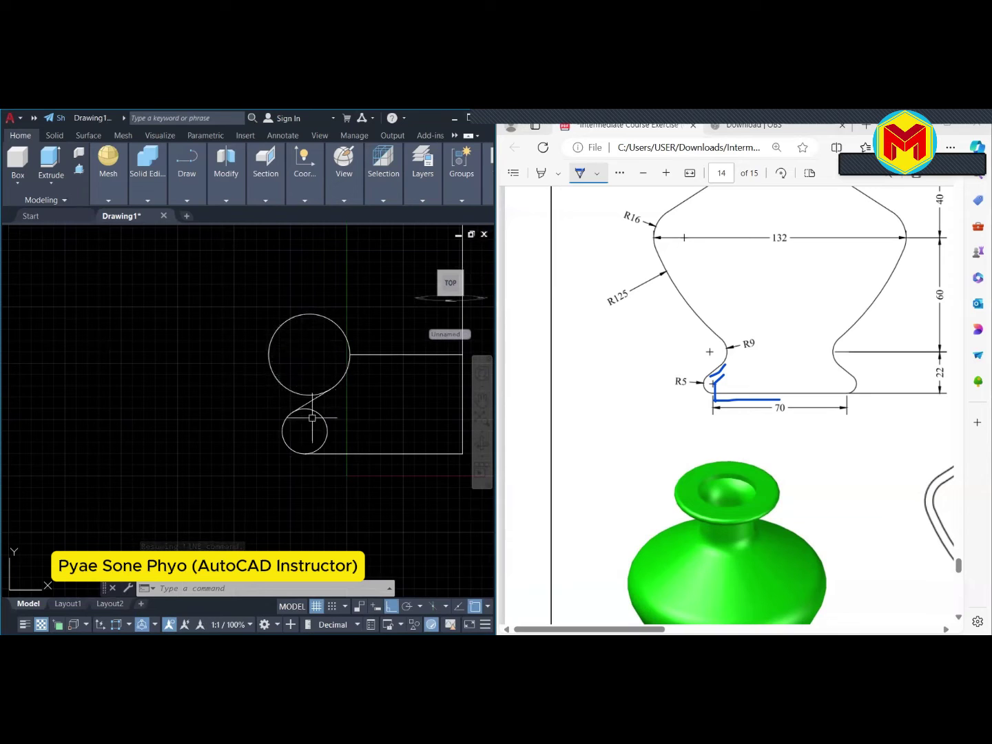
scroll(311, 399, up, 3)
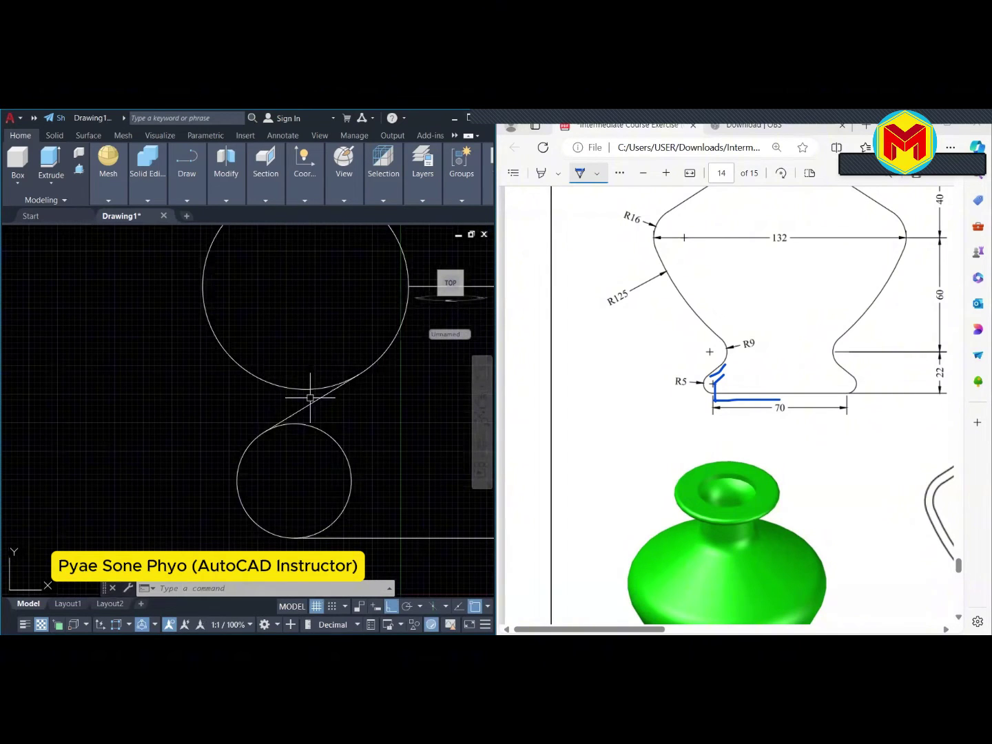
Trim the small circle's right portion, leaving an arc joining base and tangent lines
click(310, 398)
key(Escape)
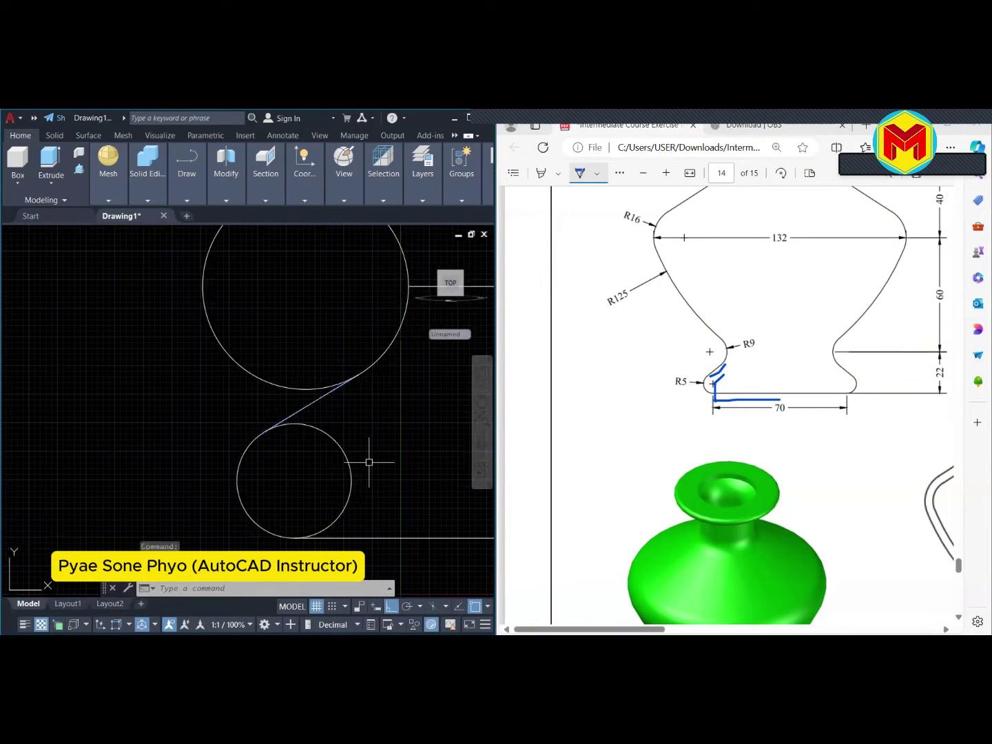
text(tr)
key(Return)
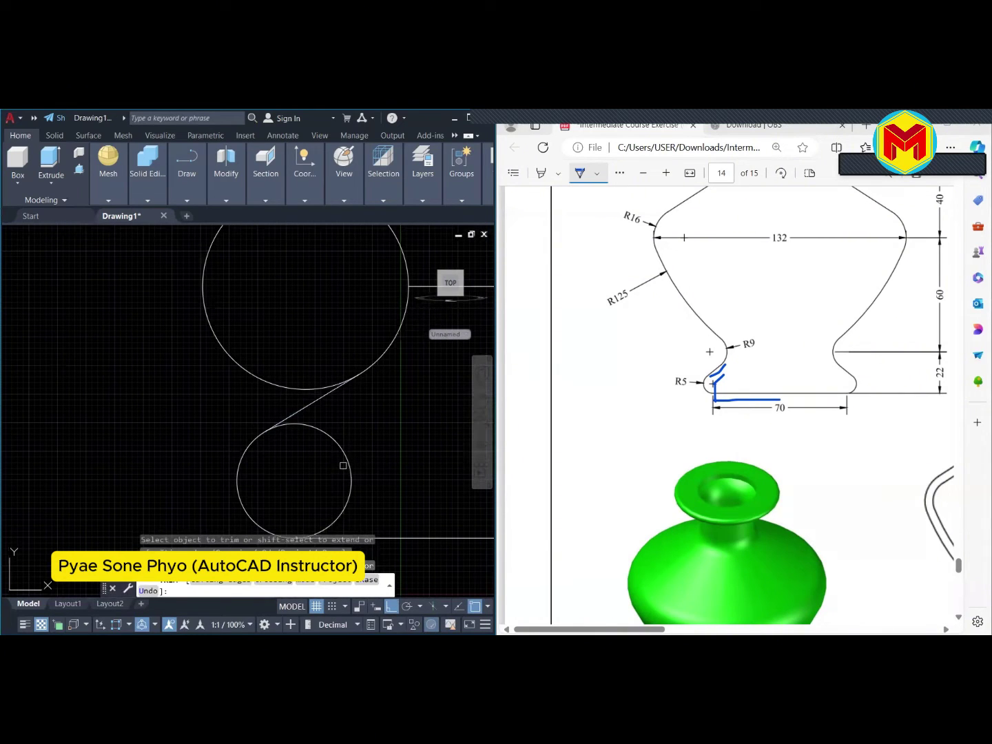
click(343, 465)
key(Escape)
scroll(355, 441, down, 2)
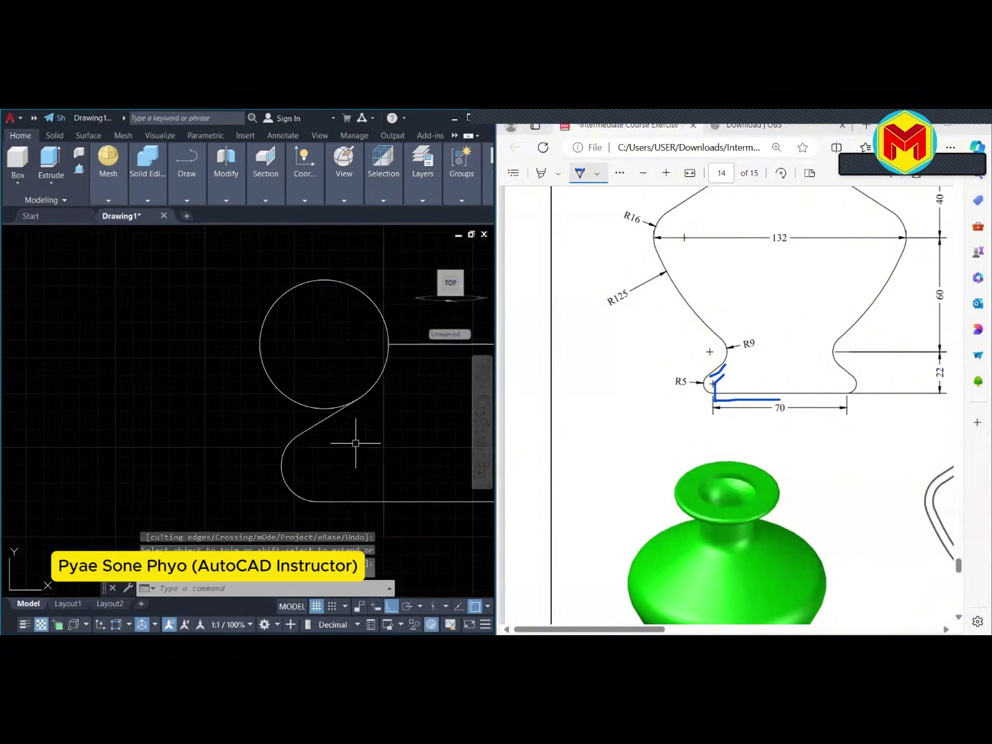
scroll(355, 444, down, 4)
scroll(355, 452, down, 3)
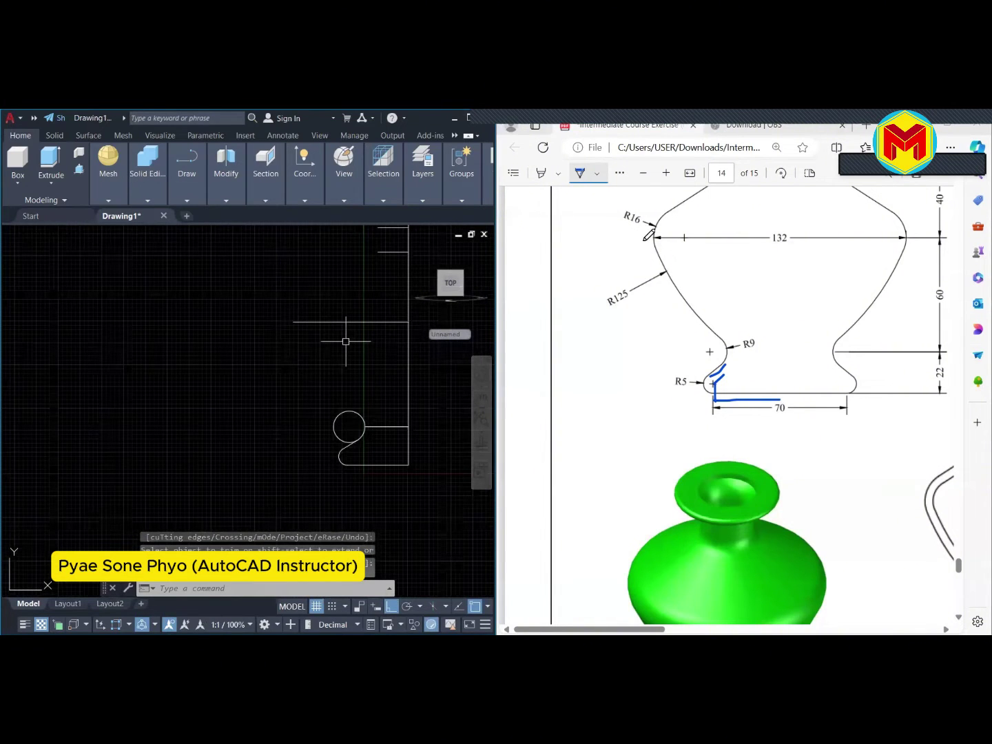
scroll(653, 237, up, 1)
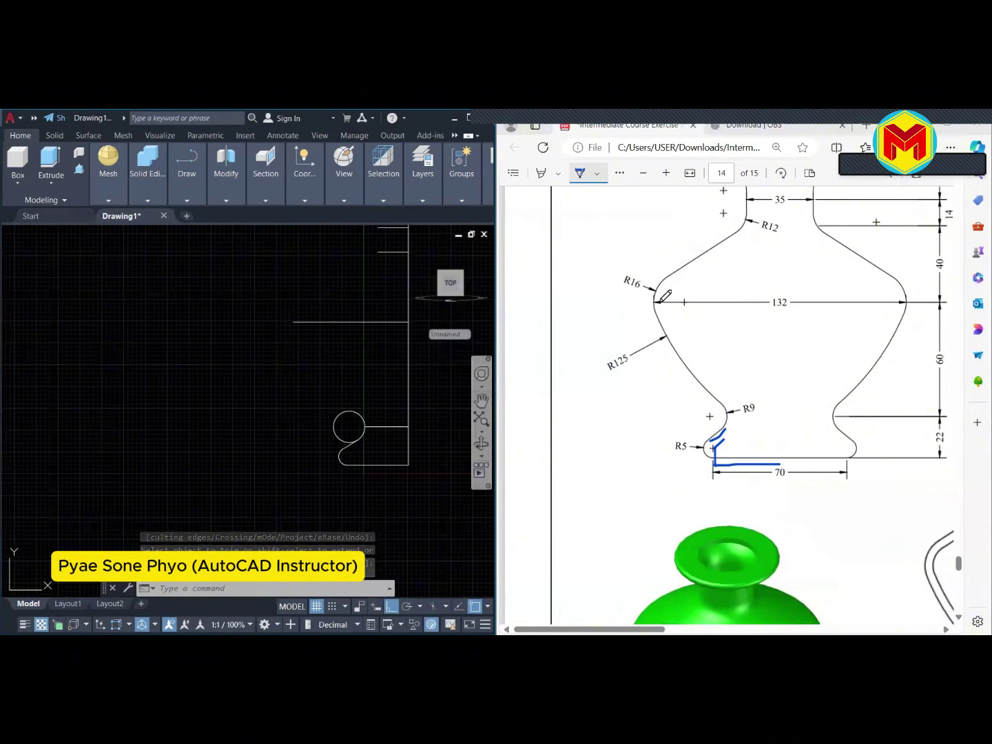
Draw a radius 16 circle on the canvas
mouse_move(661, 299)
mouse_down()
mouse_move(625, 268)
mouse_move(695, 324)
mouse_up()
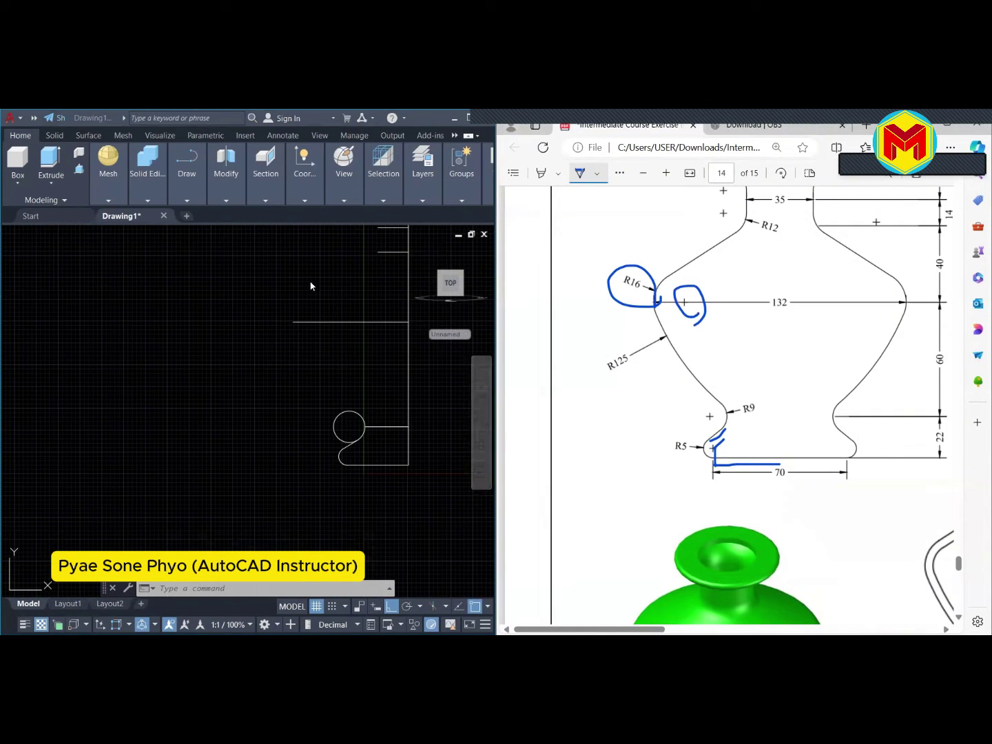
click(251, 329)
text(c)
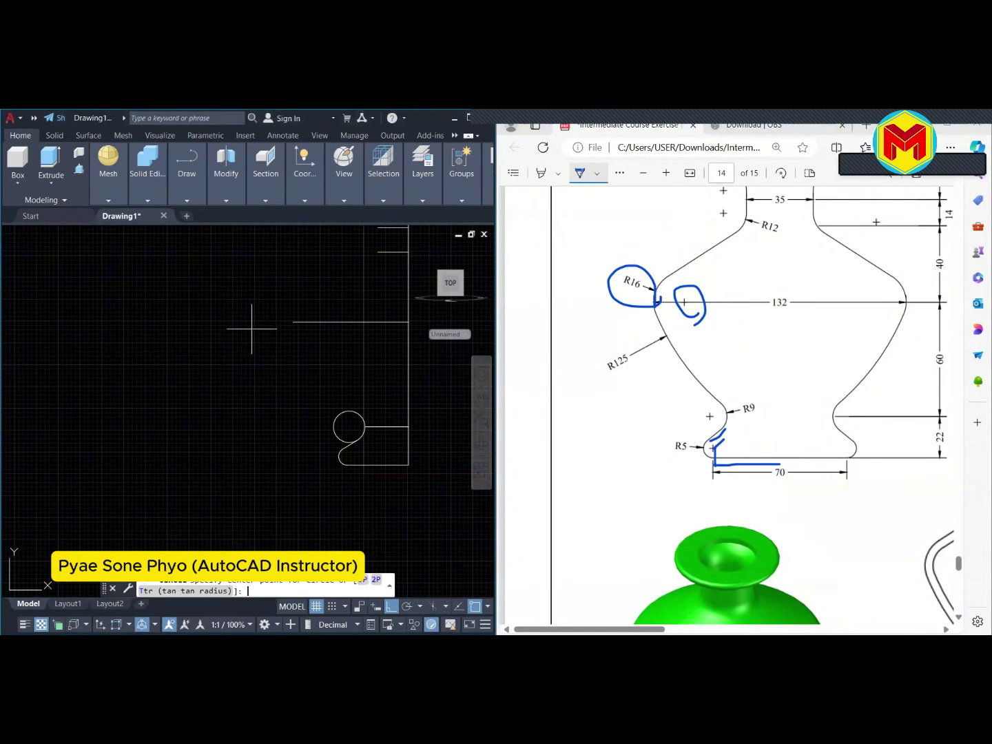
key(Return)
click(195, 326)
text(16)
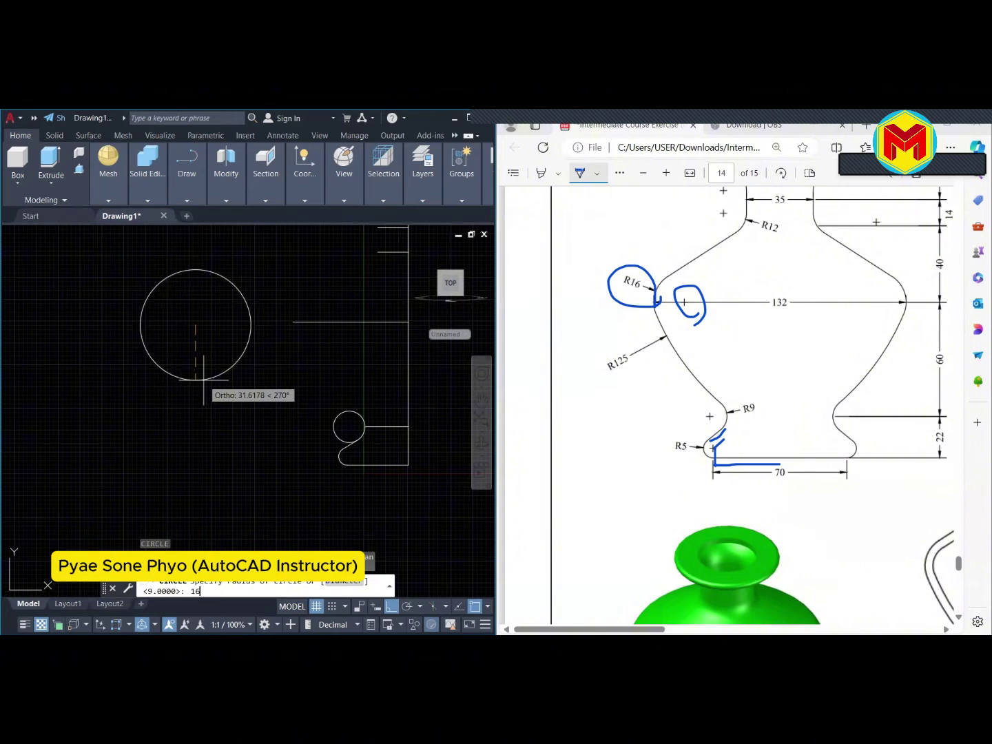
key(Return)
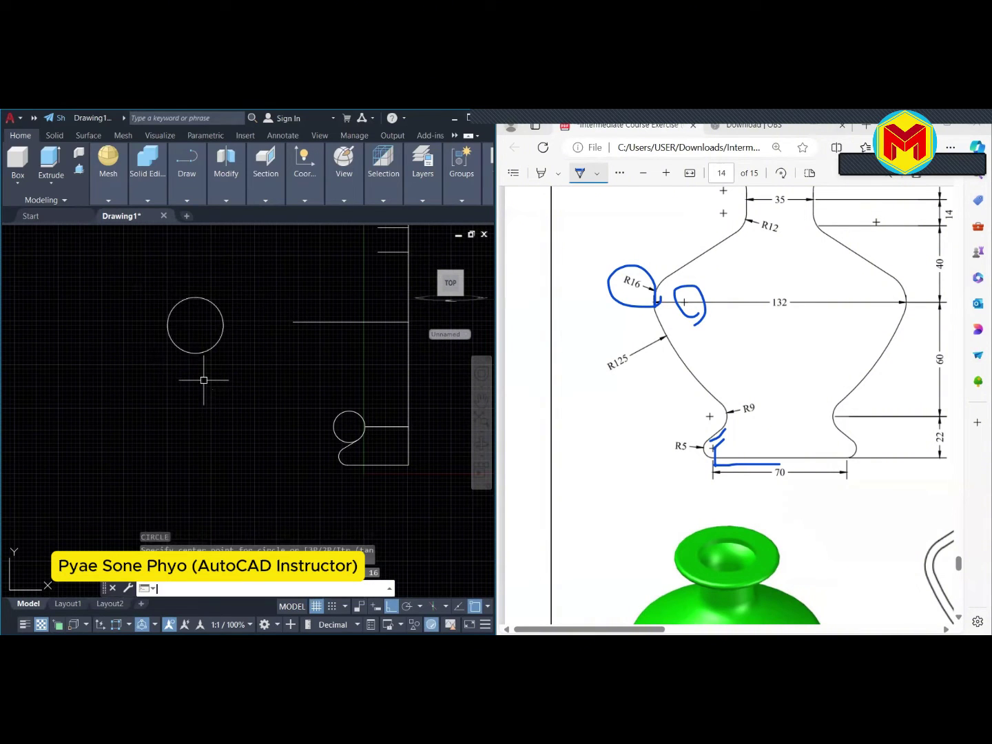
Move the R16 circle by its leftmost point onto the widest body line's left end
key(Return)
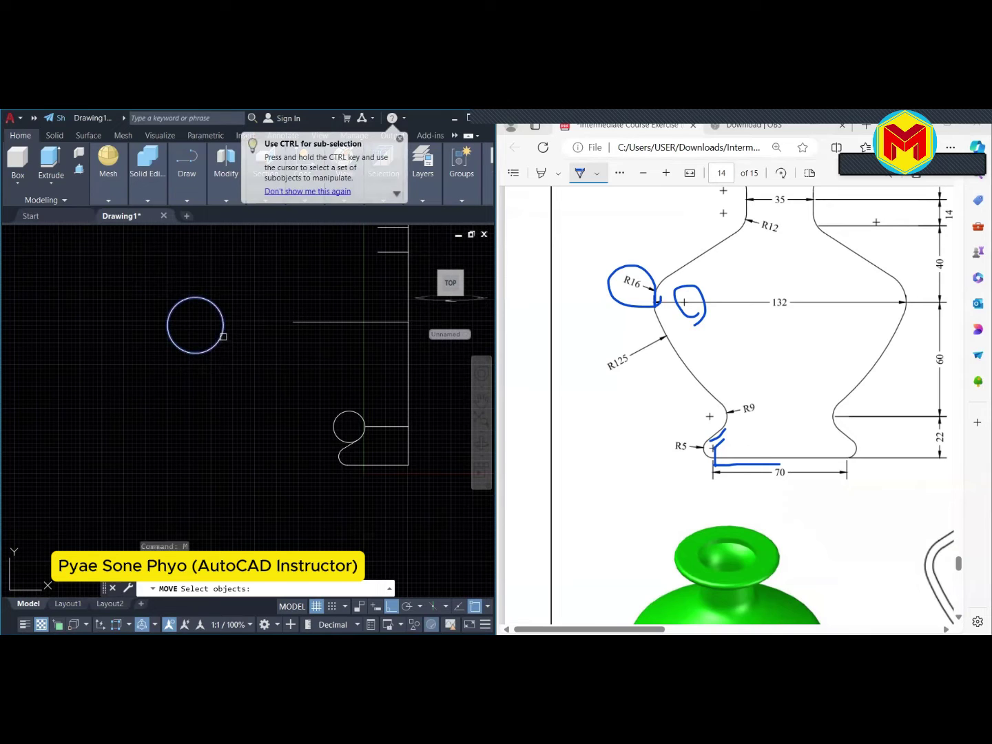
click(223, 336)
key(Return)
scroll(167, 307, up, 2)
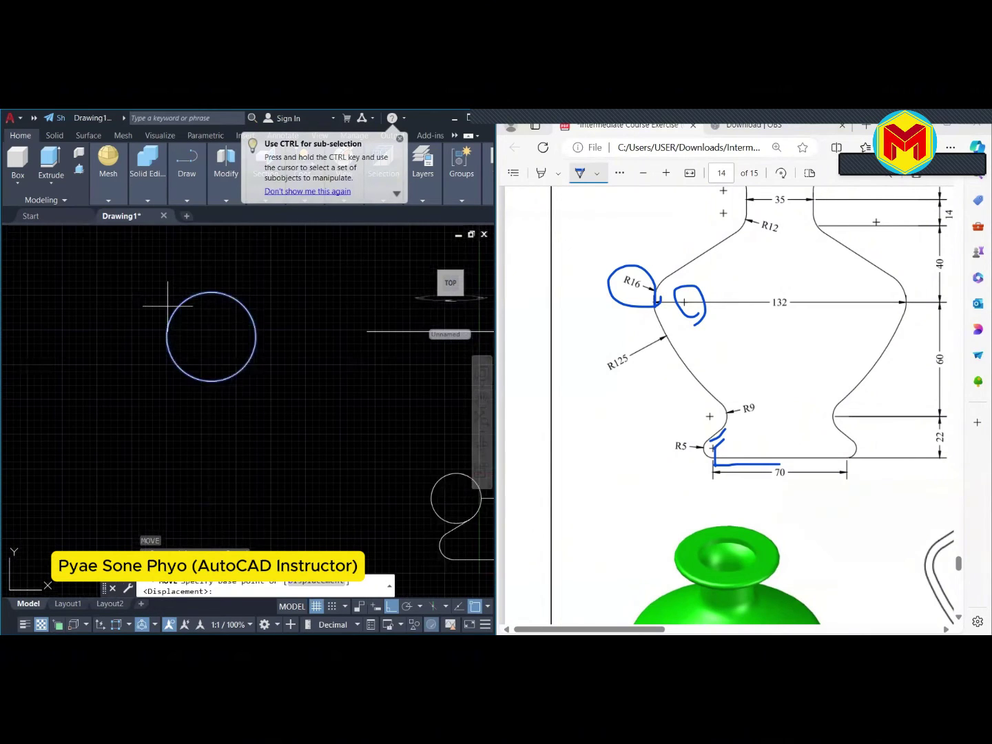
scroll(167, 307, up, 2)
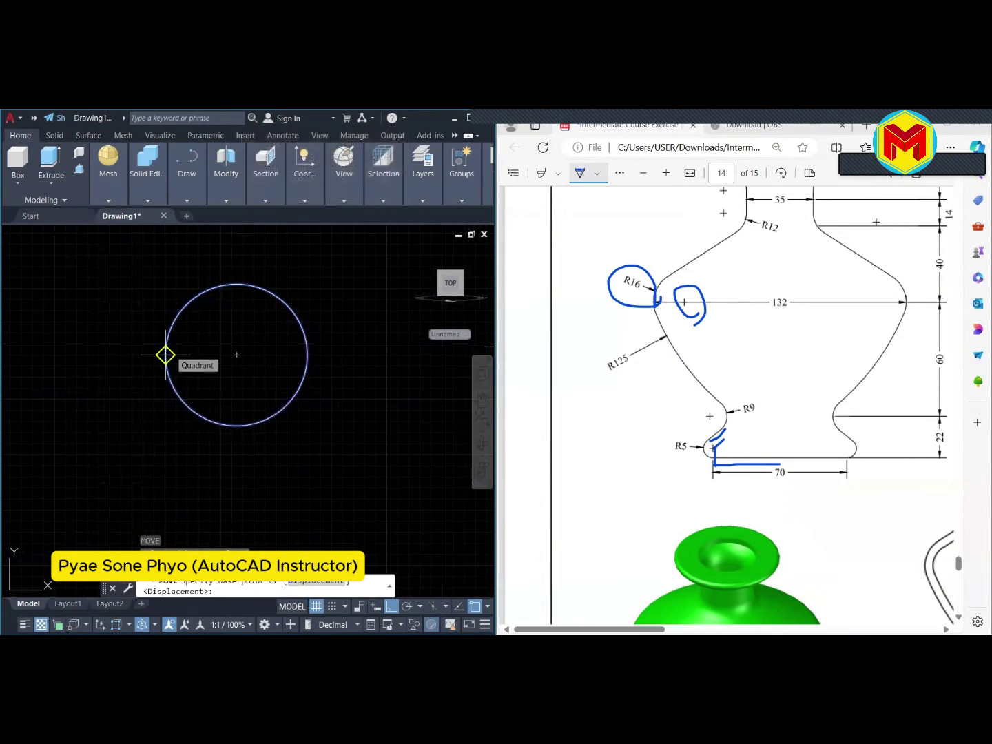
click(166, 355)
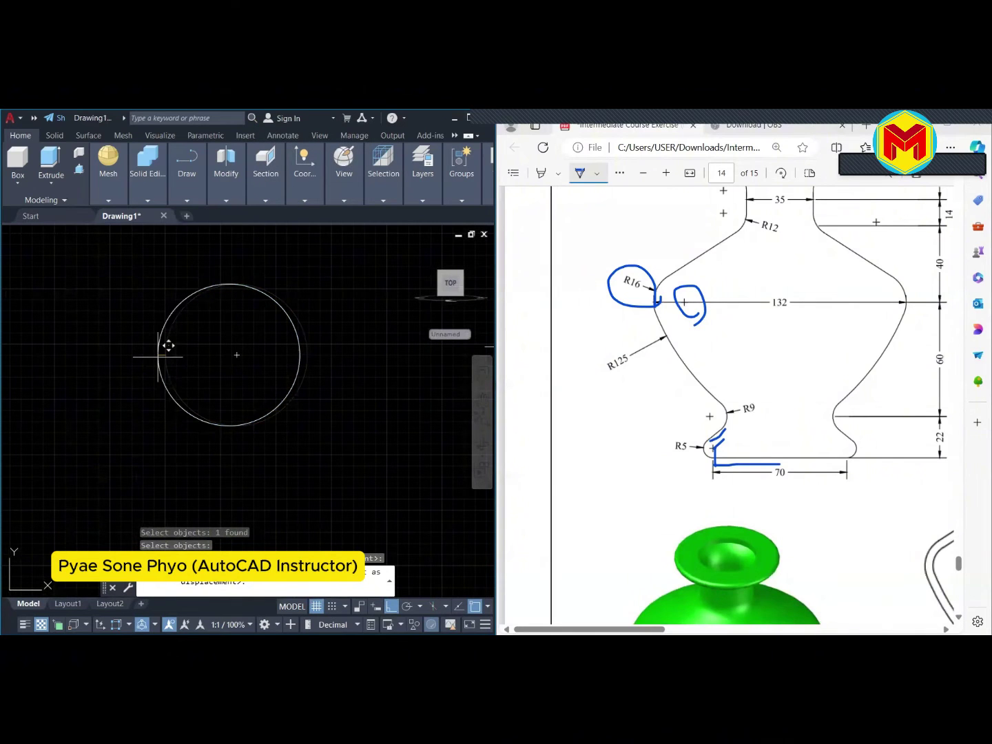
scroll(166, 351, down, 3)
scroll(217, 369, up, 4)
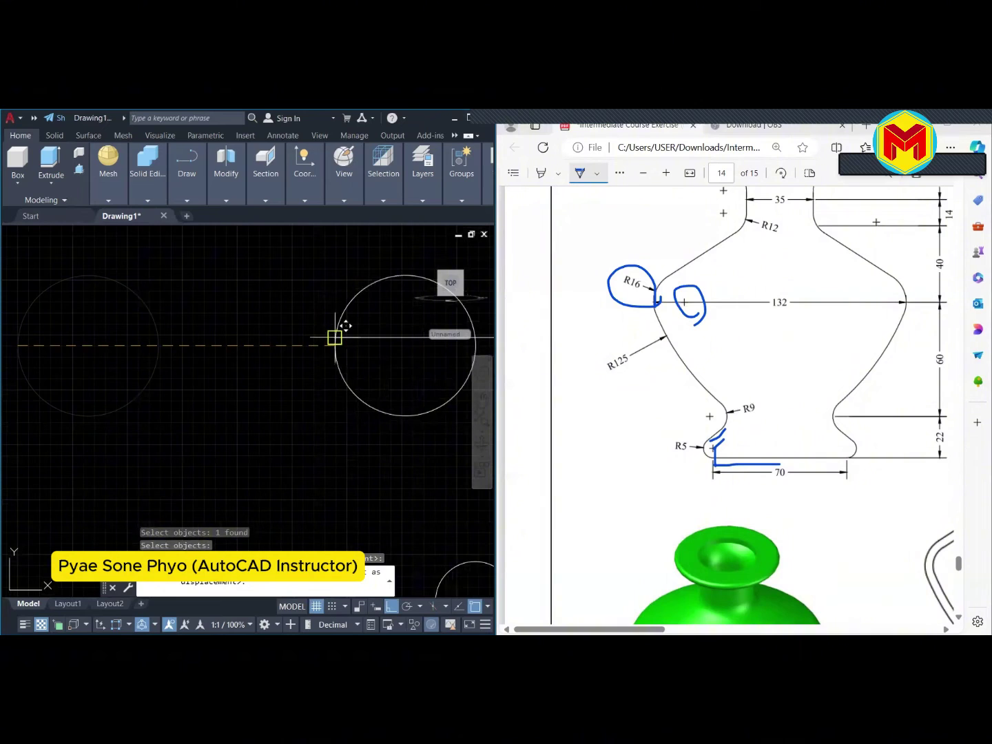
click(335, 338)
scroll(135, 410, down, 2)
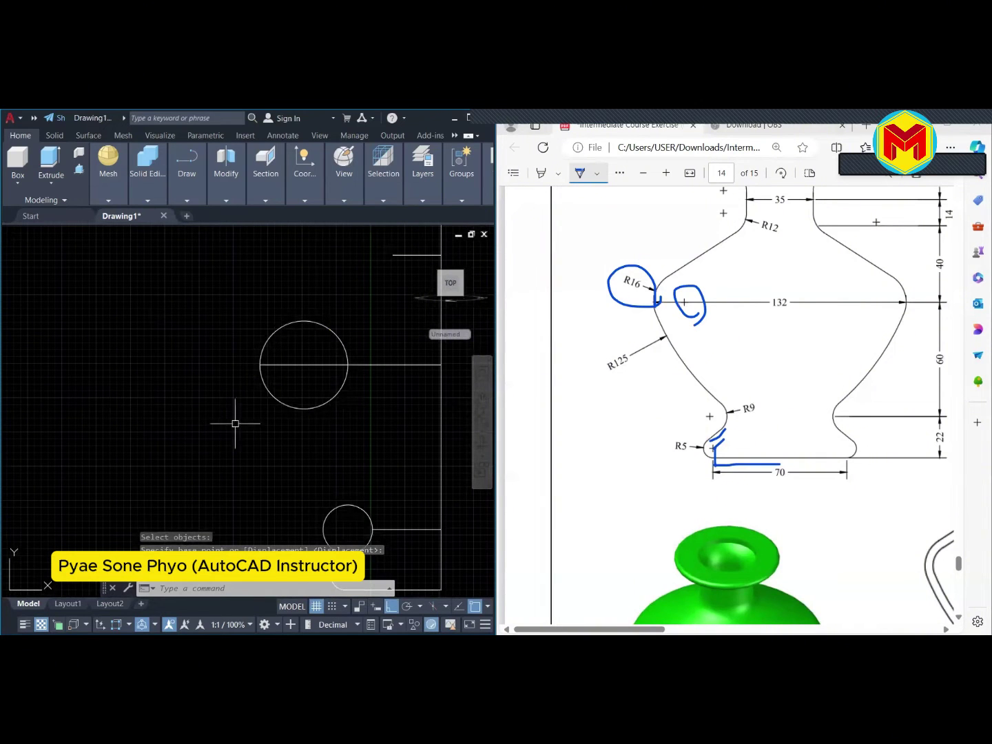
scroll(235, 424, down, 2)
Mark the R125 curve on the PDF, then erase all blue ink markups
scroll(235, 424, down, 2)
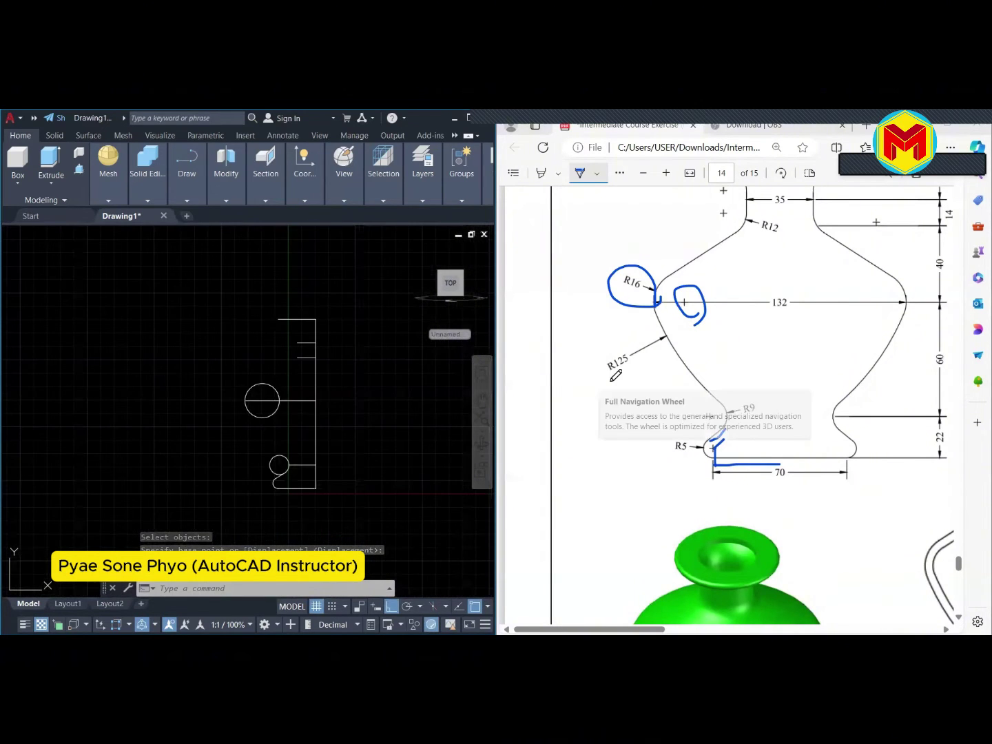
mouse_move(611, 382)
mouse_down()
mouse_move(608, 336)
mouse_move(613, 383)
mouse_up()
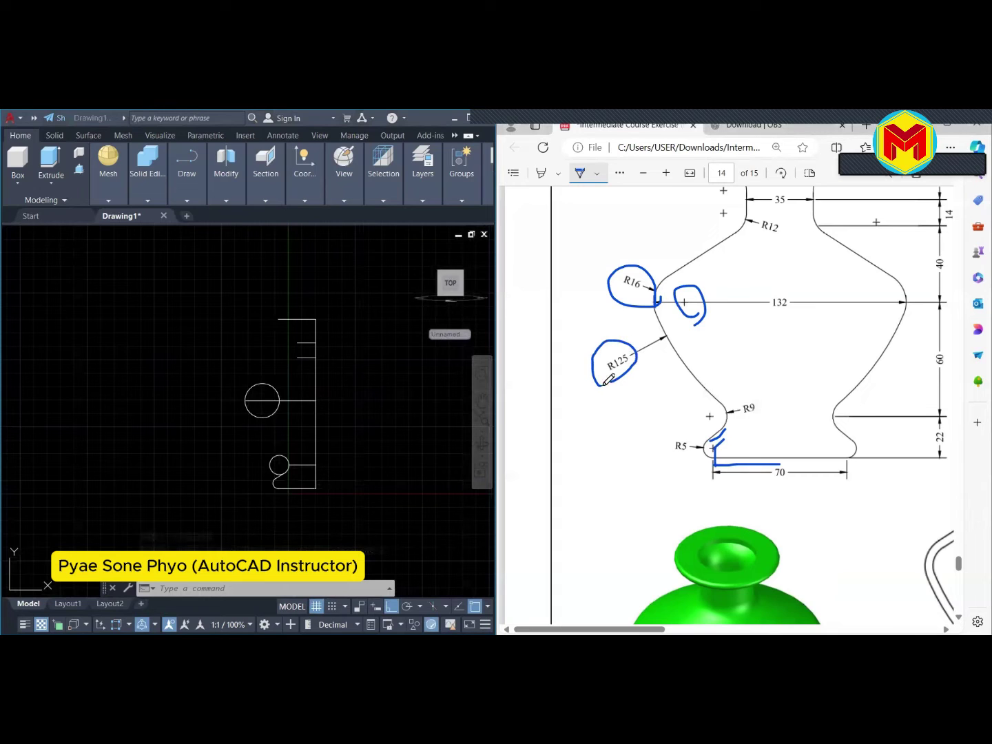
drag(658, 301, 706, 378)
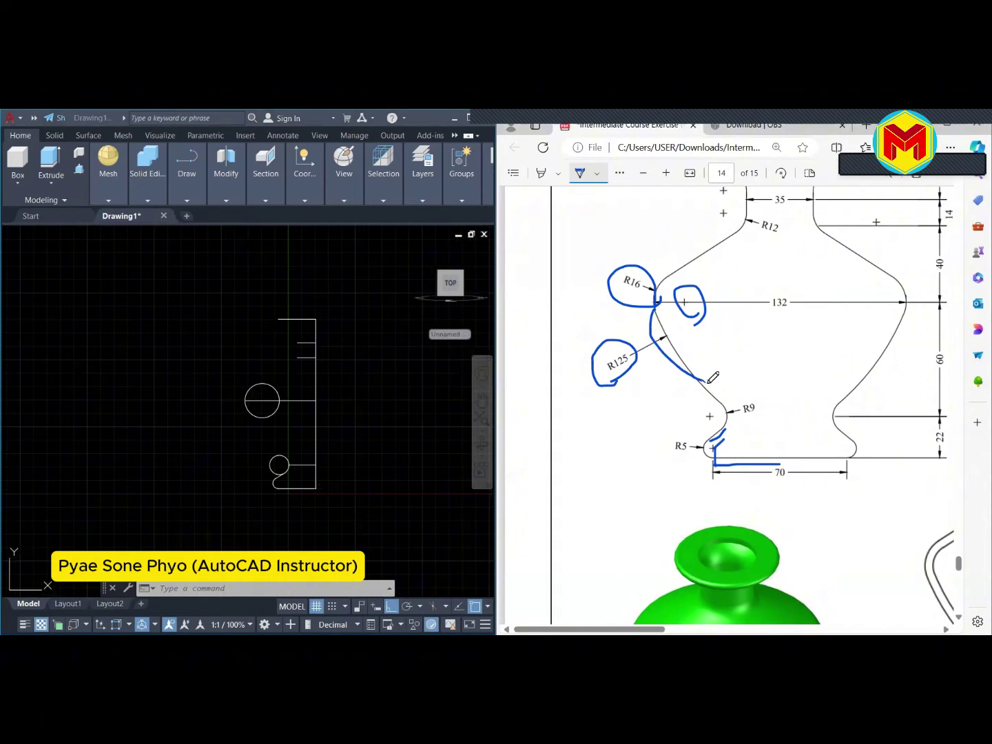
click(620, 173)
drag(689, 362, 613, 362)
drag(656, 281, 607, 286)
mouse_move(687, 438)
mouse_down()
mouse_move(723, 449)
mouse_move(711, 451)
mouse_up()
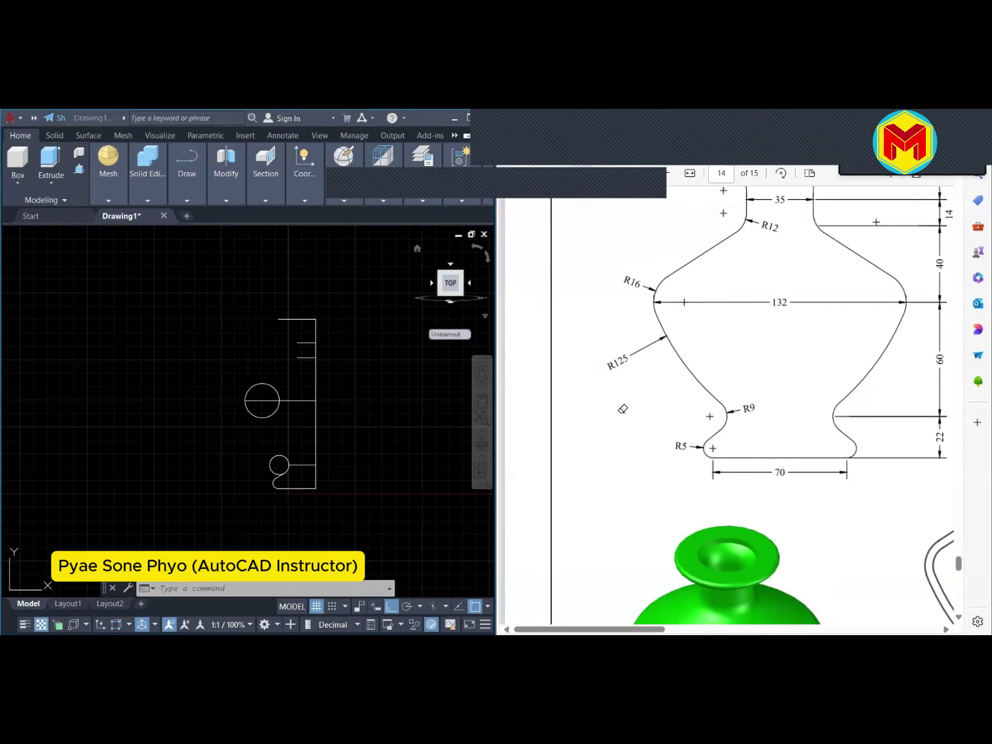
key(Escape)
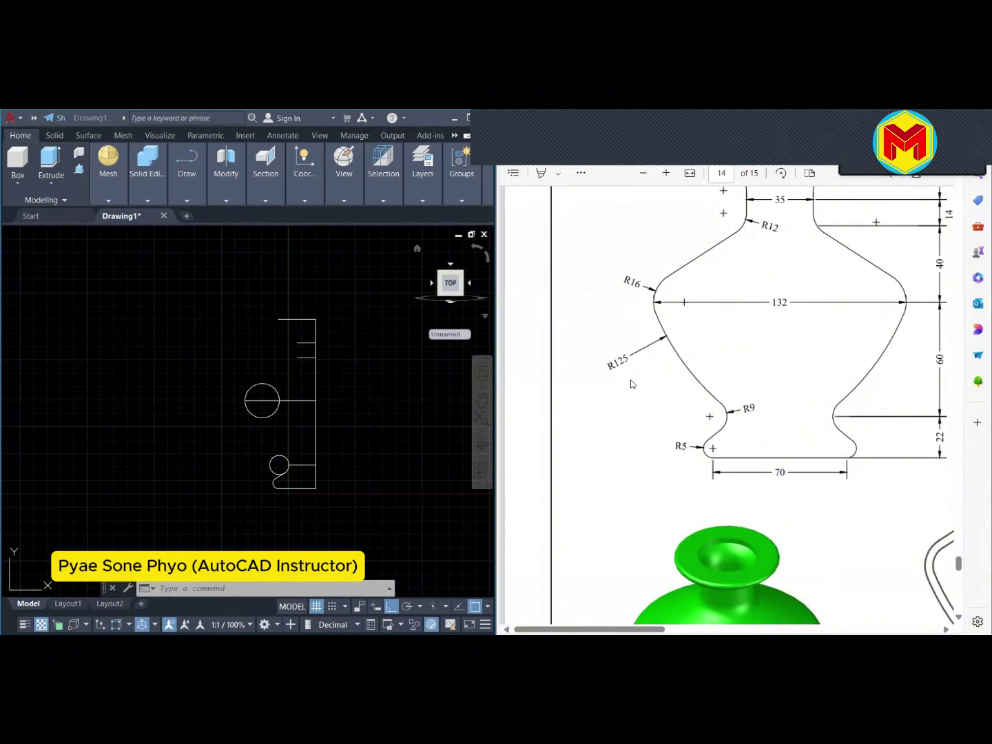
Start a new circle command in AutoCAD
click(371, 400)
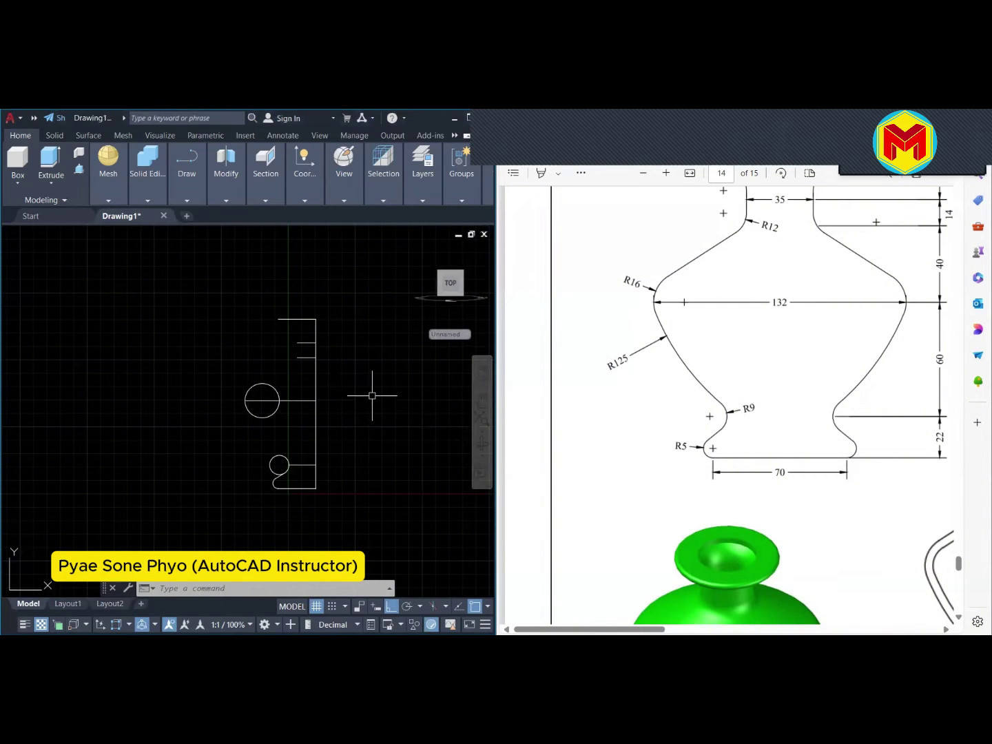
text(c)
key(Return)
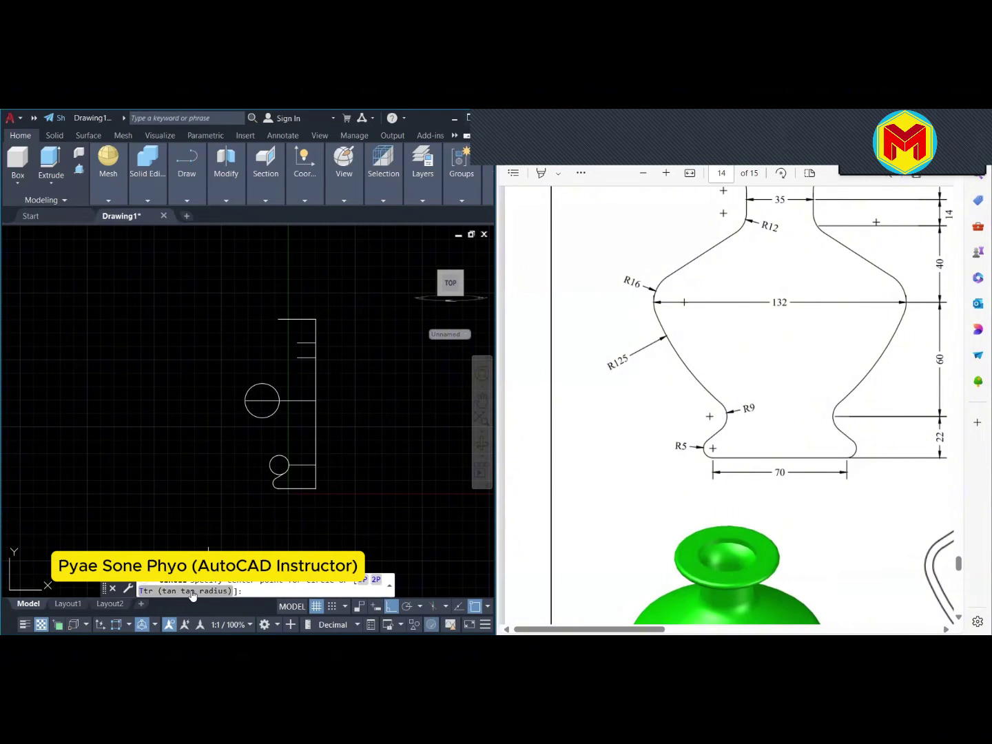
Draw a Ttr circle of radius 125 tangent to the R16 and small lower circles
click(192, 592)
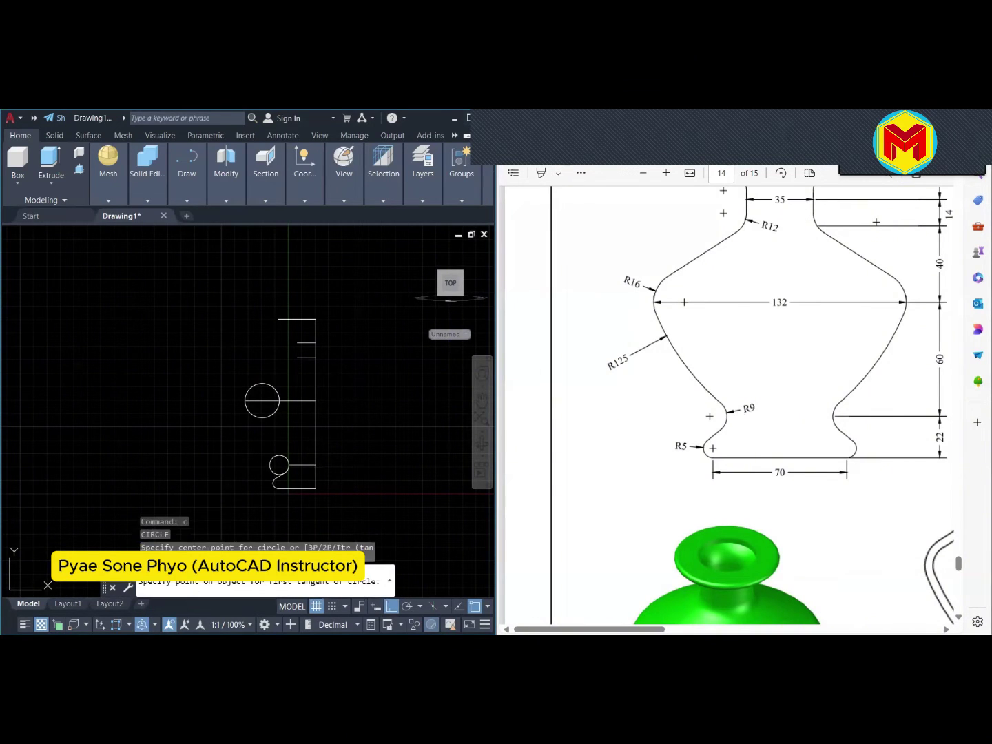
scroll(254, 418, up, 2)
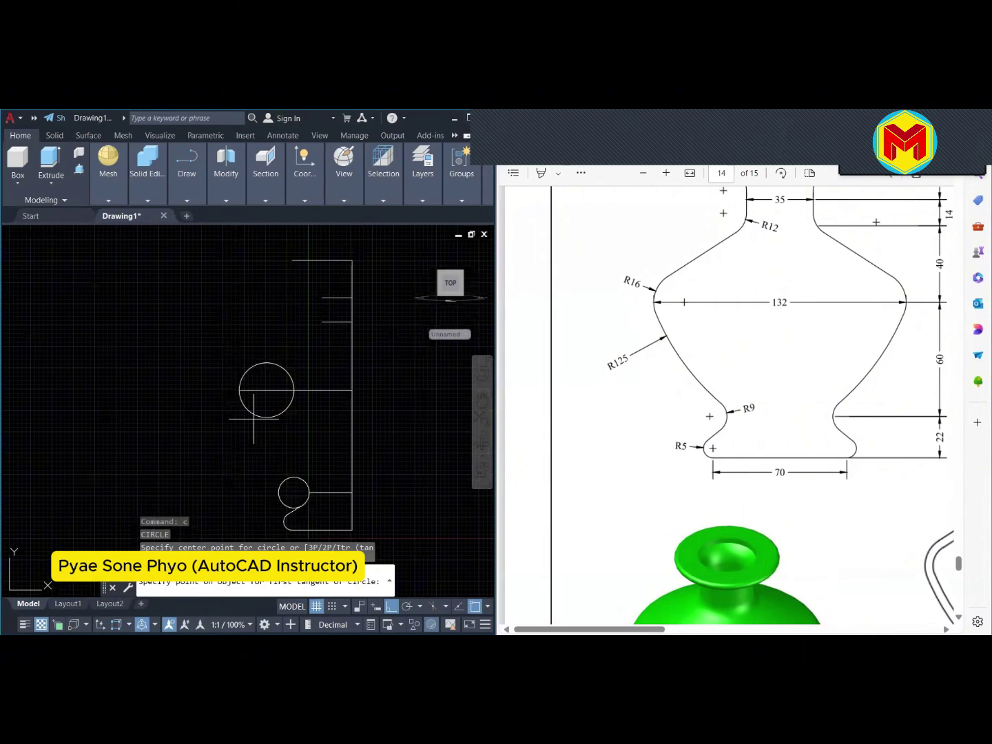
scroll(253, 419, up, 2)
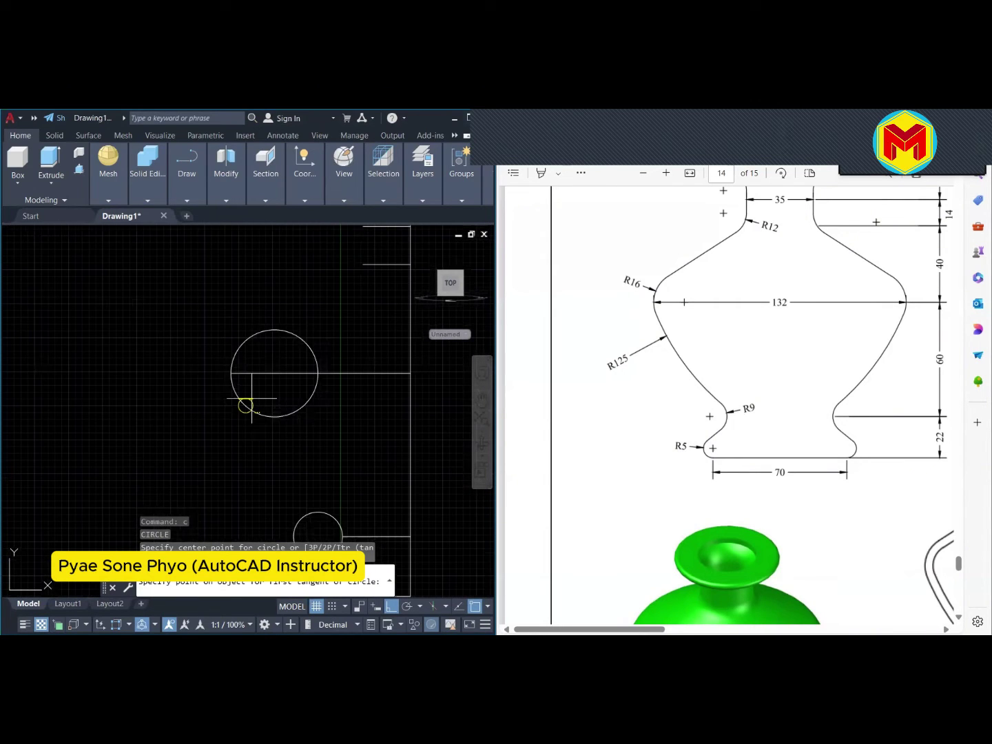
scroll(252, 399, down, 3)
scroll(266, 410, up, 3)
click(263, 414)
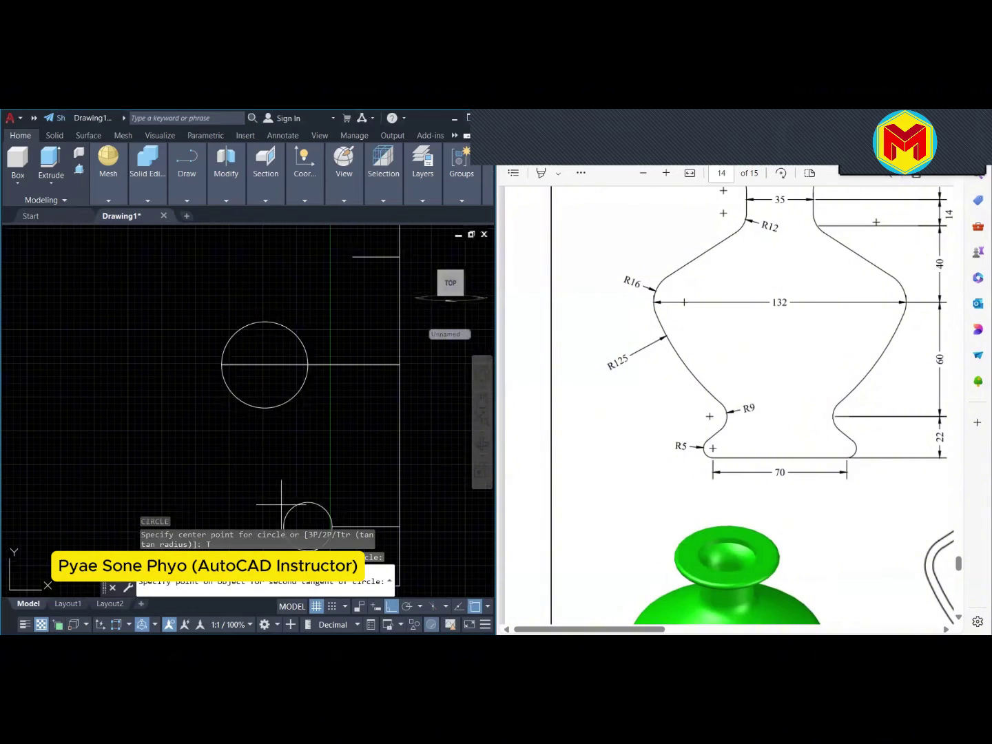
click(290, 509)
text(125)
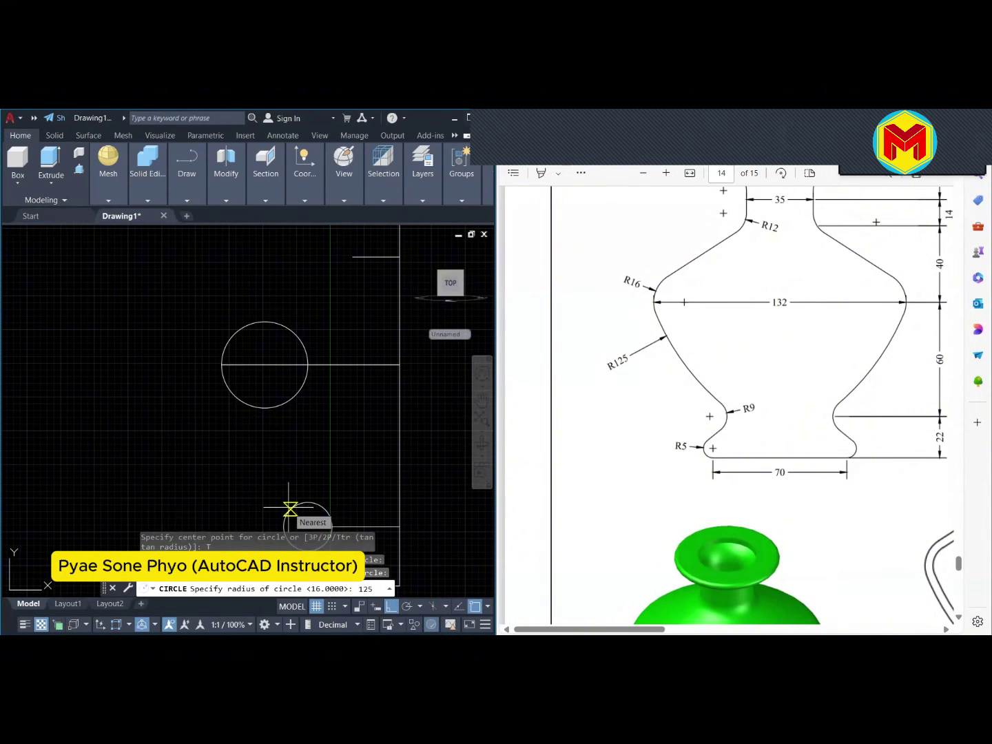
key(Return)
key(Return)
Zoom around to inspect the large arc crossing the circles
text(t)
key(Return)
scroll(292, 490, down, 1)
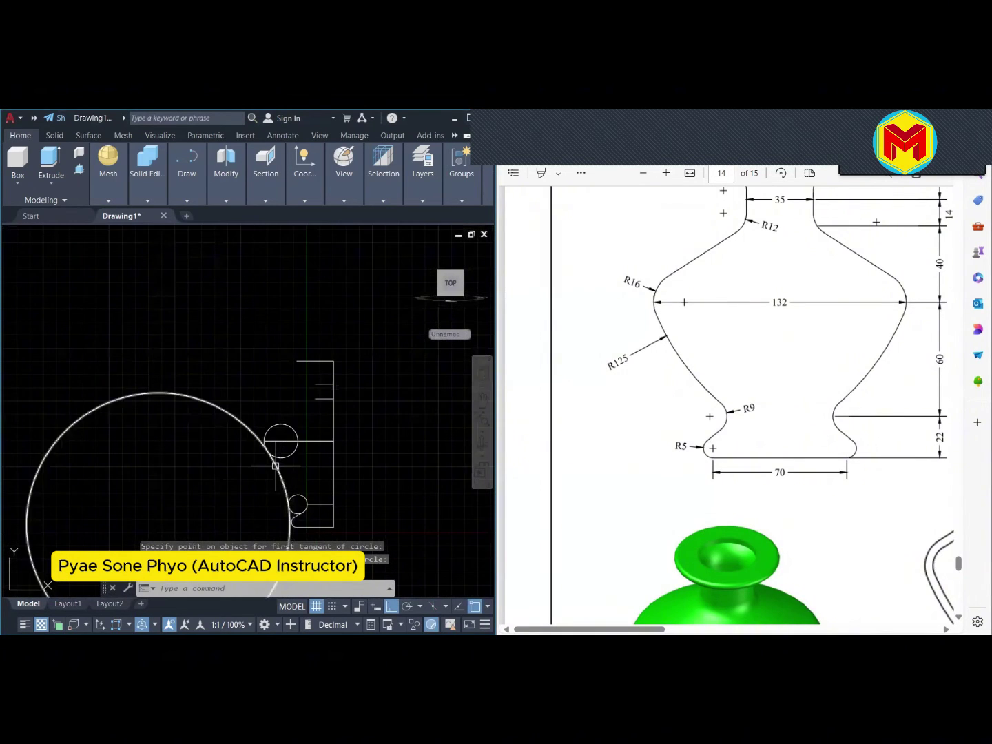
scroll(276, 467, up, 2)
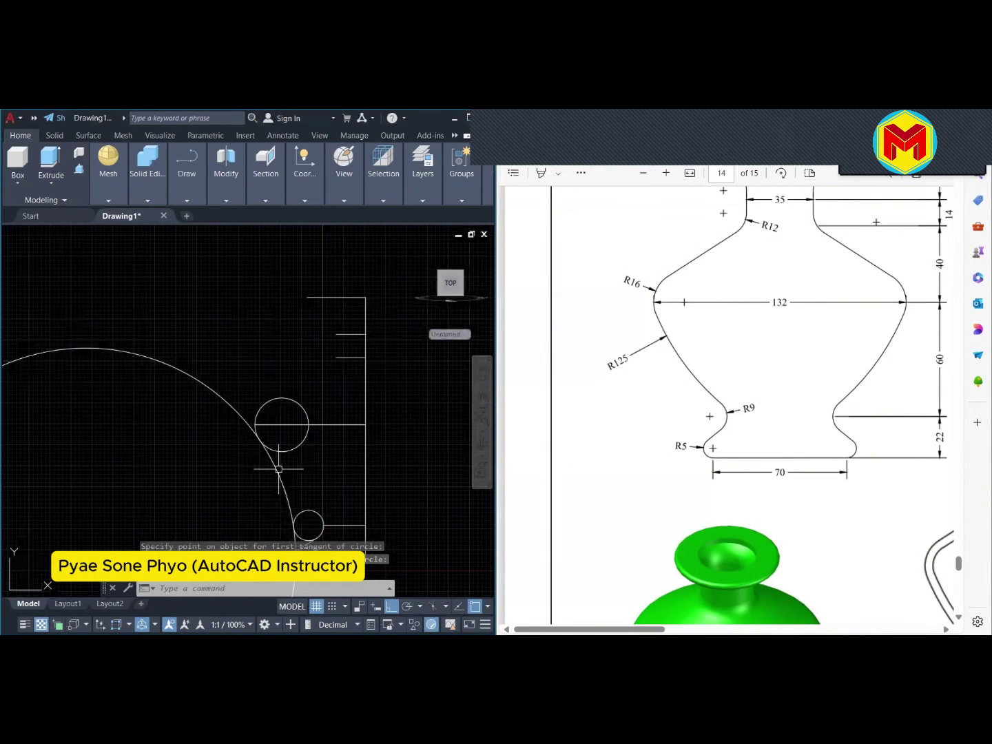
scroll(278, 469, up, 2)
scroll(254, 421, down, 2)
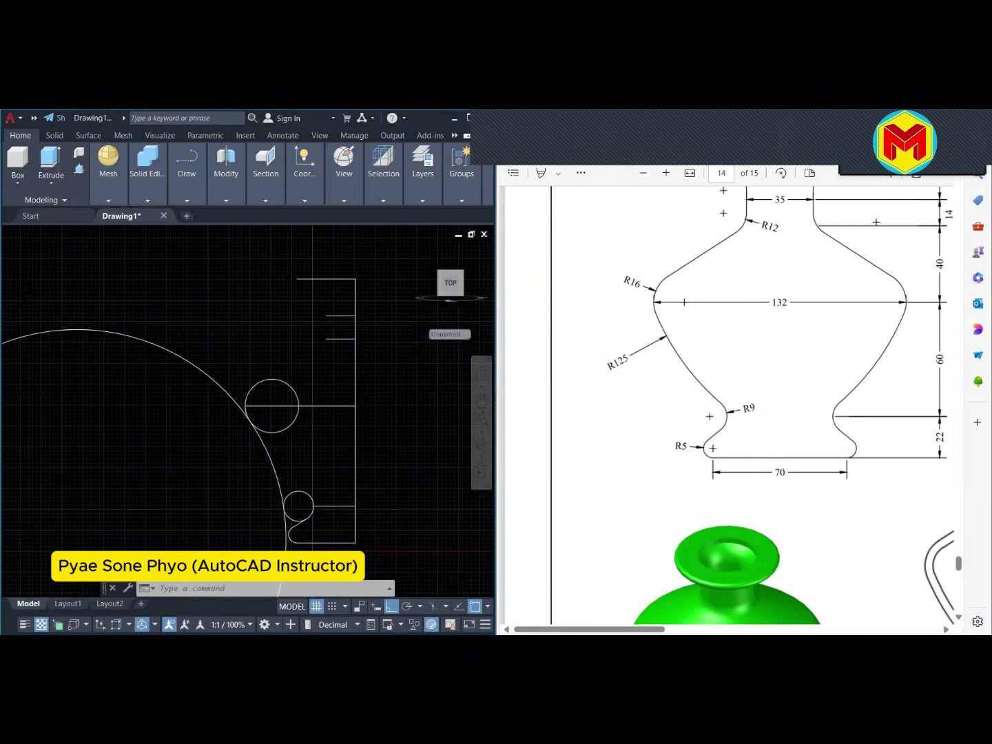
scroll(250, 426, up, 2)
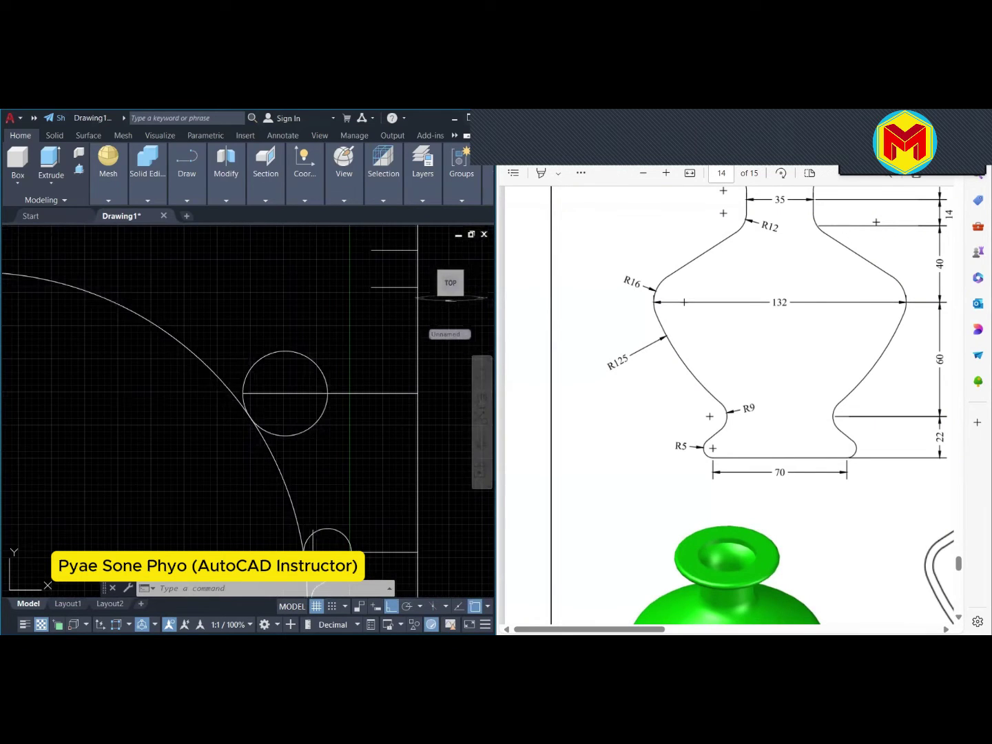
scroll(262, 448, down, 2)
Erase the large arc crossing the circles
click(264, 500)
right_click(263, 499)
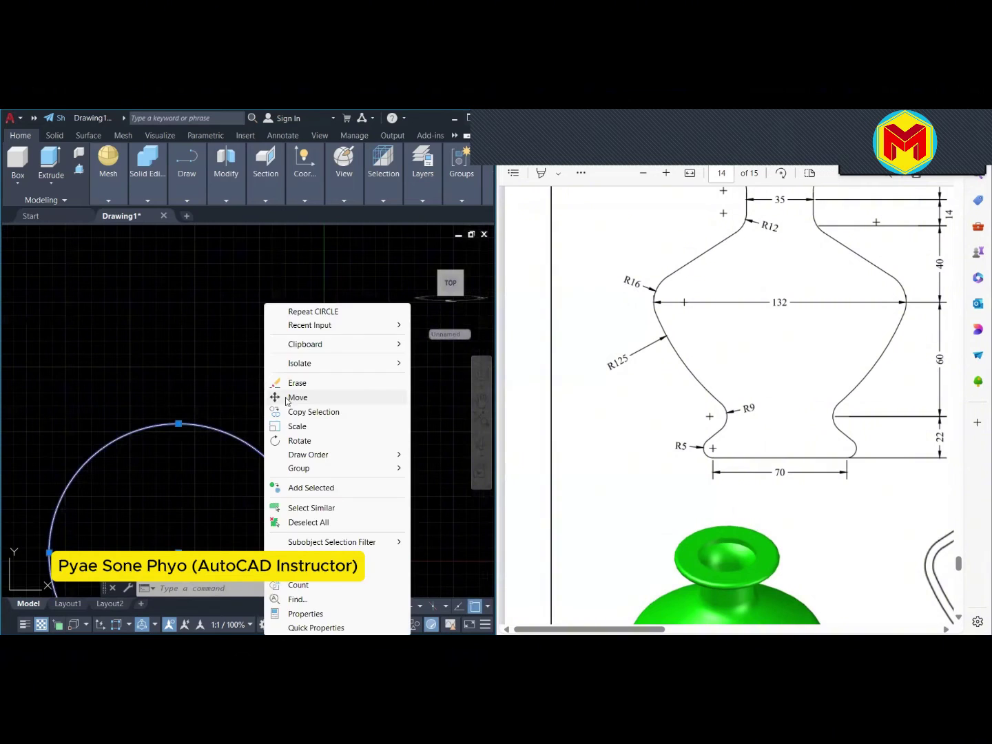
click(303, 381)
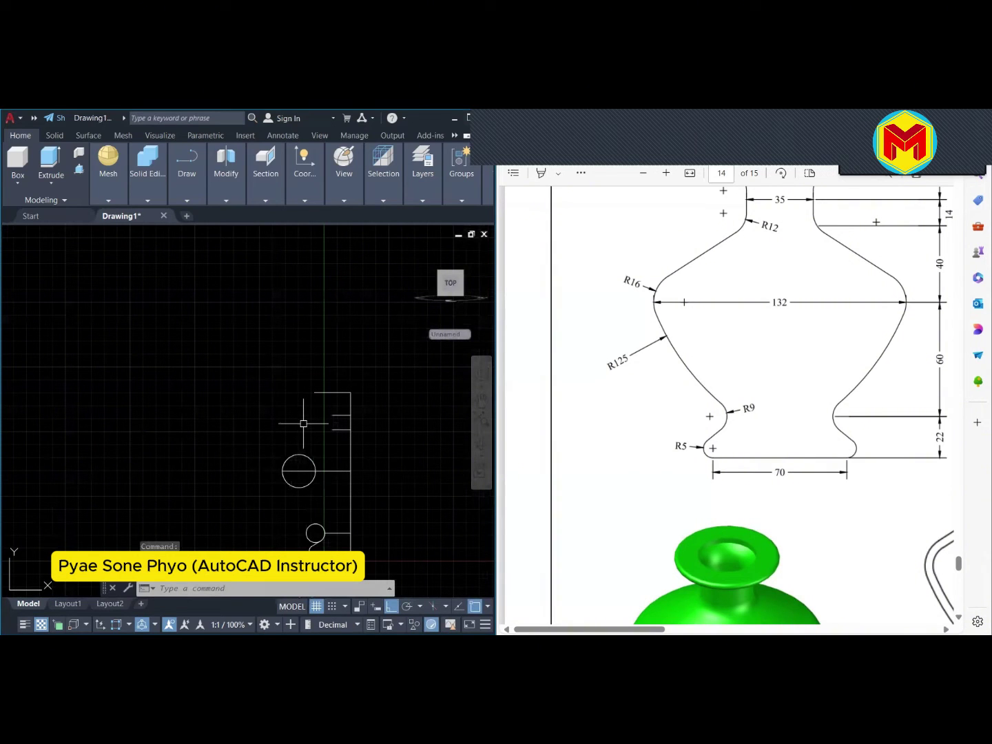
Draw a Ttr circle of radius 125 tangent to the upper circle and small lower circle
text(c)
key(Return)
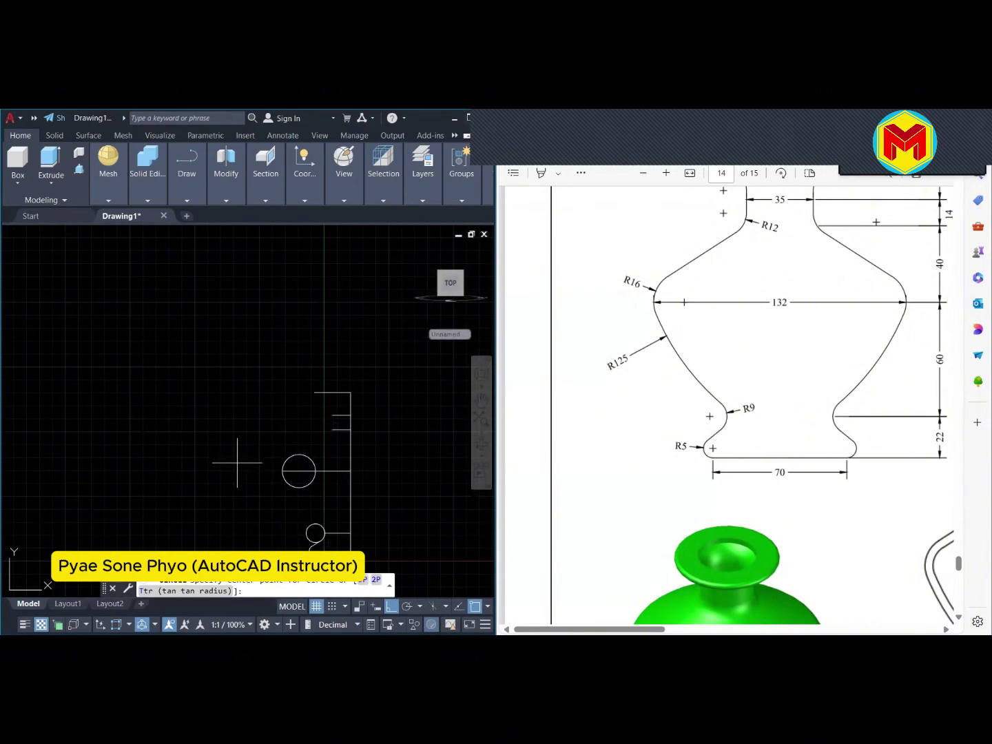
click(218, 597)
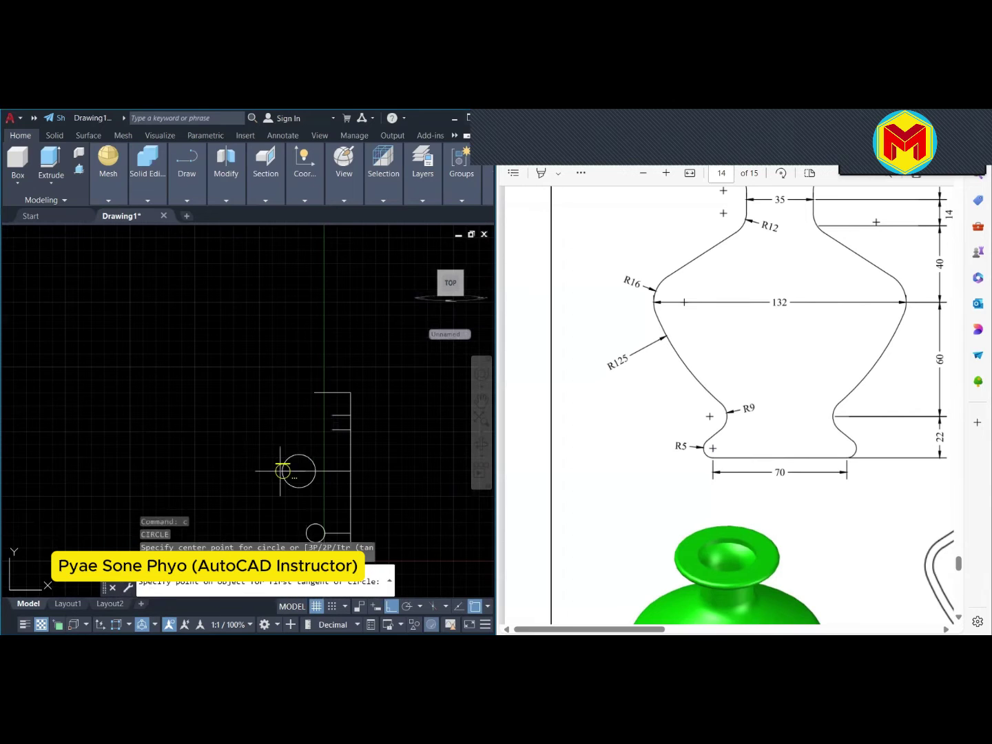
scroll(283, 470, up, 2)
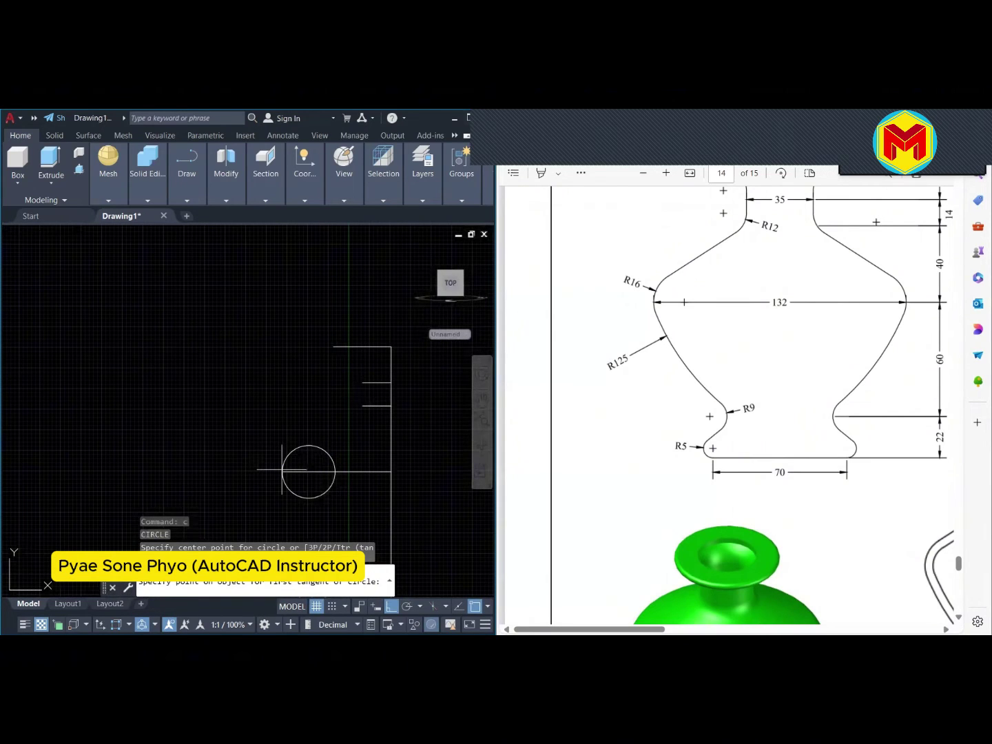
click(282, 471)
scroll(282, 471, up, 2)
scroll(296, 441, down, 2)
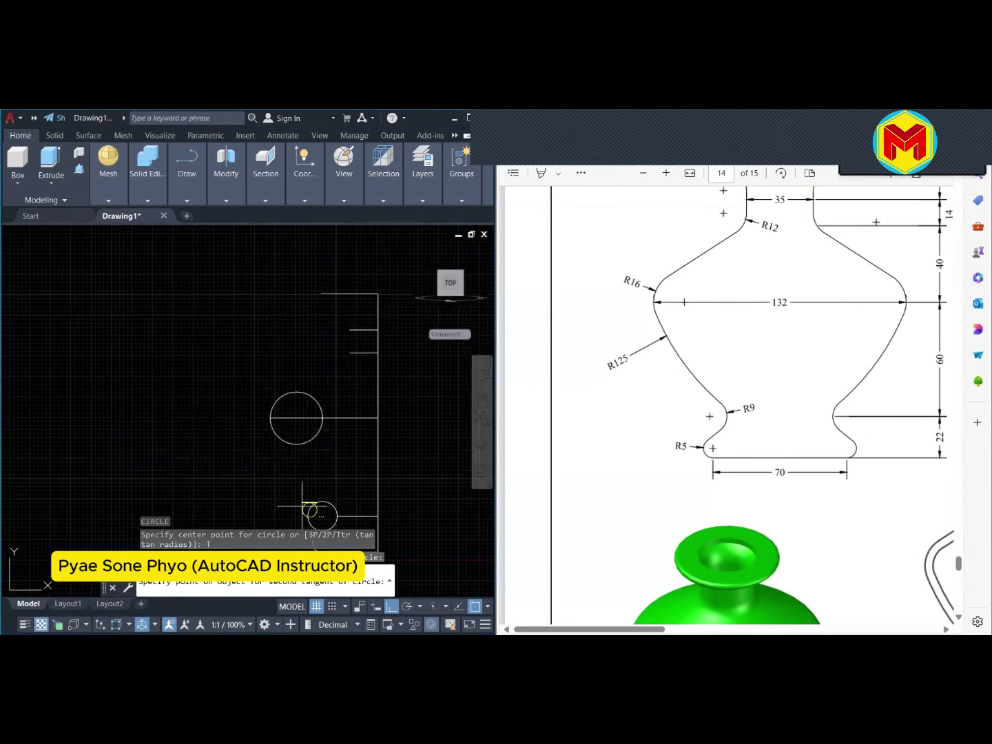
click(311, 511)
scroll(310, 510, up, 2)
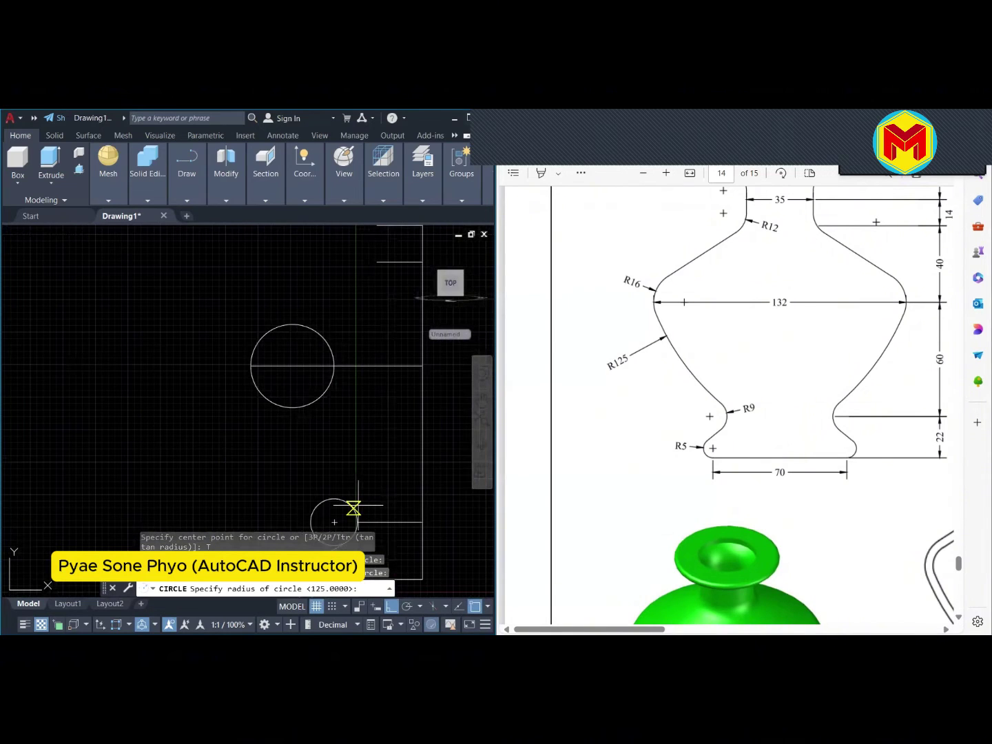
text(125)
key(Return)
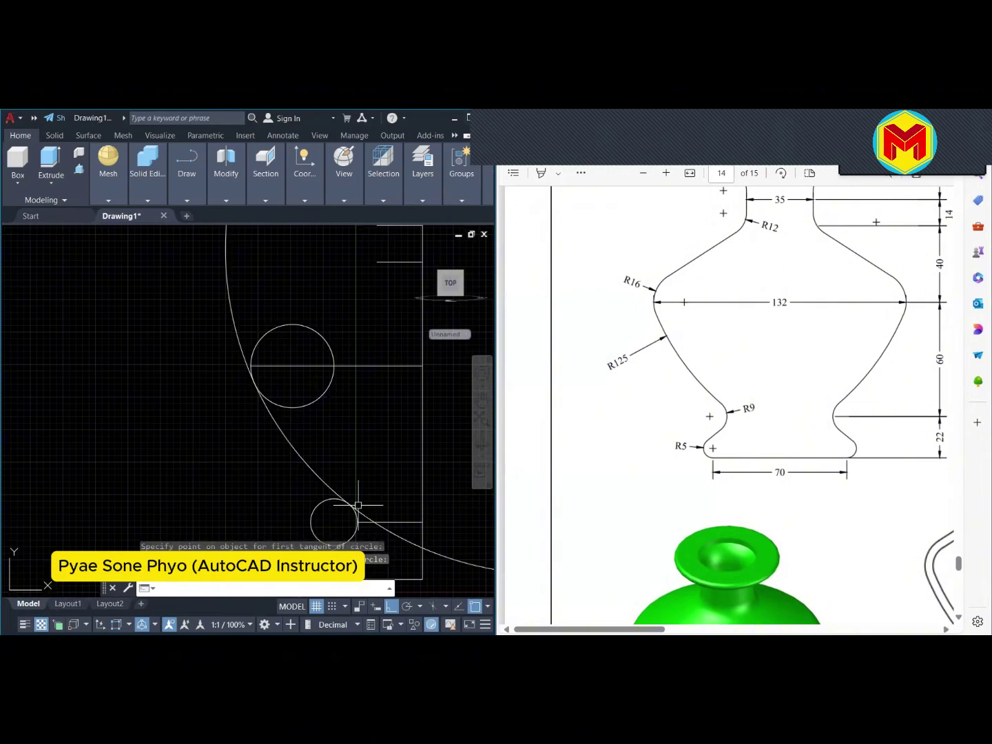
scroll(294, 510, down, 2)
scroll(289, 512, down, 2)
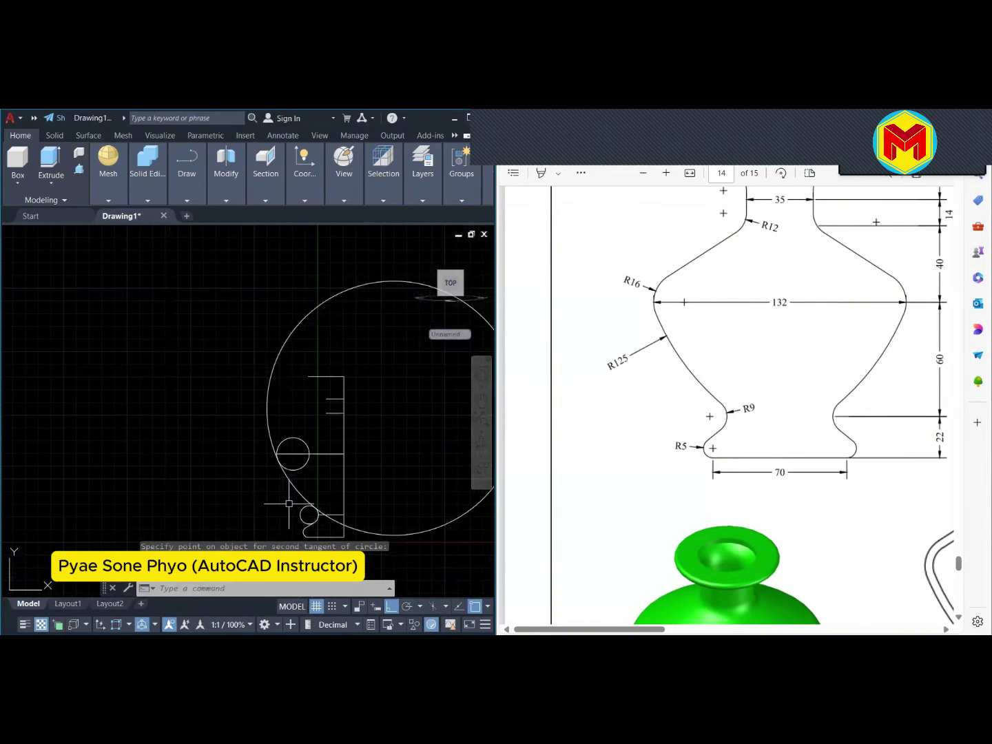
Trim the R125, lower and upper circles into one smooth continuous side arc
text(tr)
key(Return)
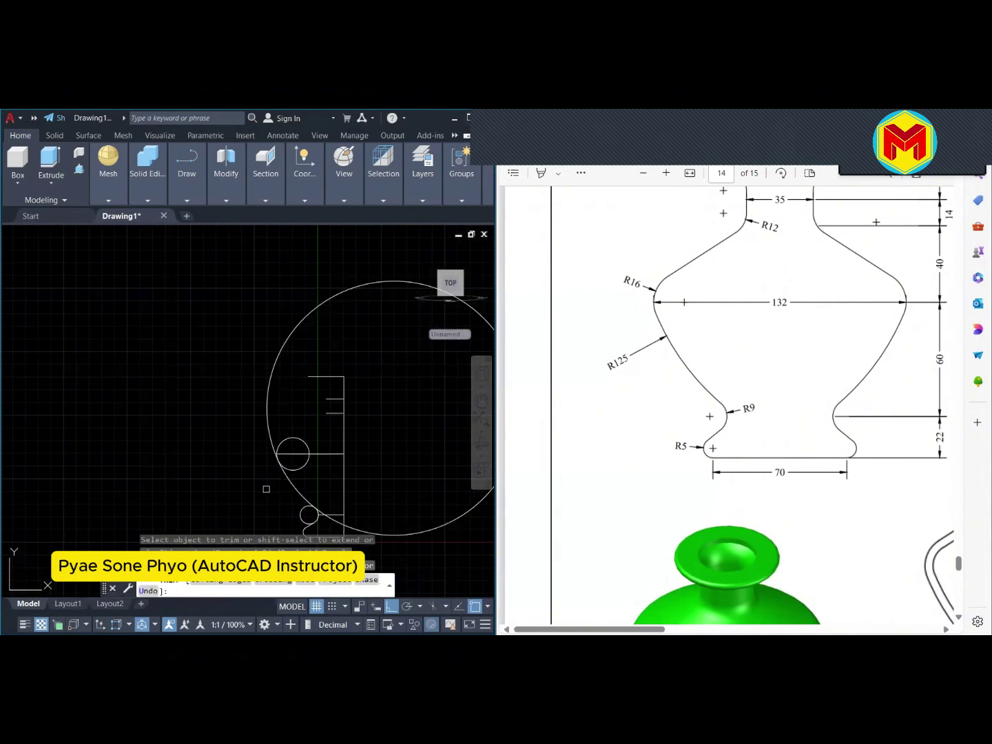
click(274, 394)
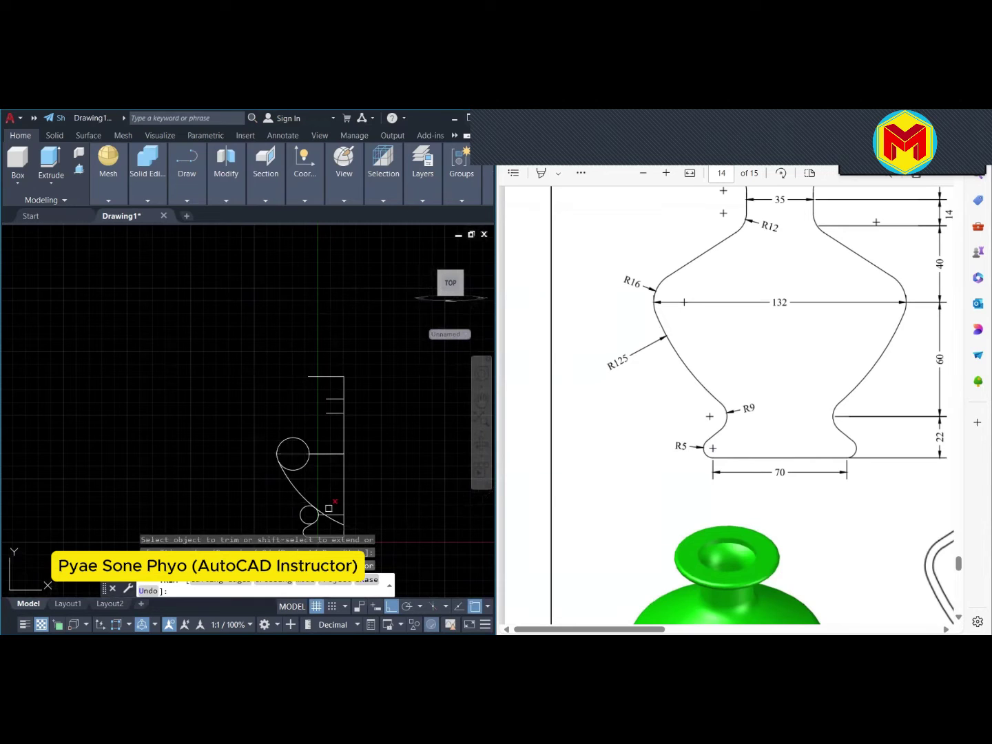
scroll(295, 527, up, 2)
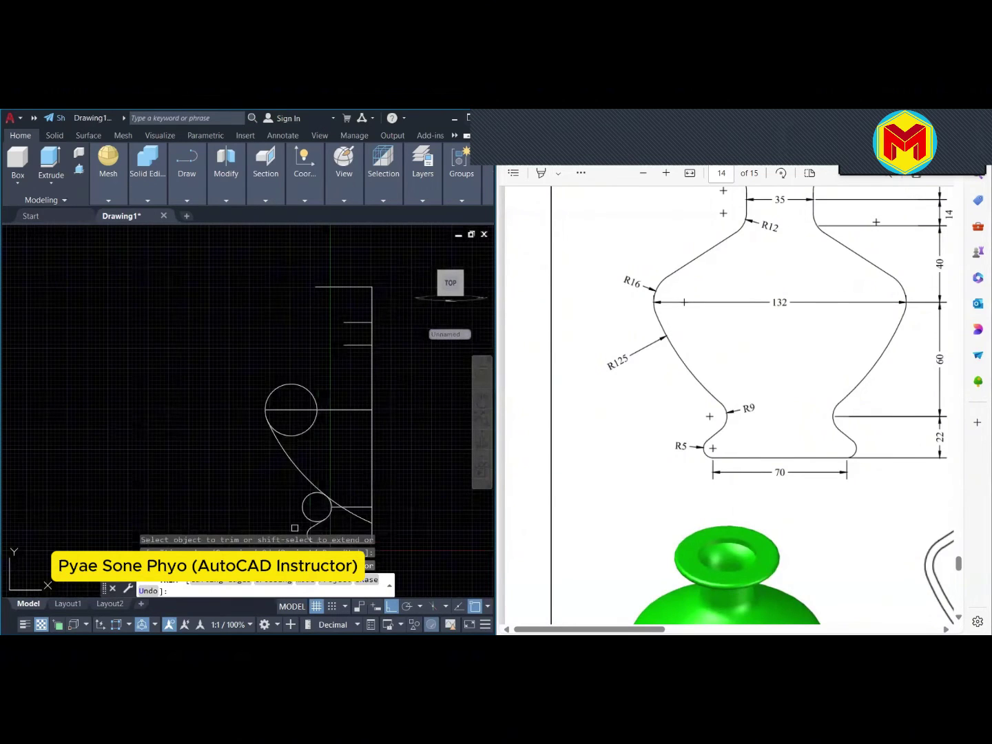
scroll(295, 528, up, 2)
click(307, 496)
click(380, 506)
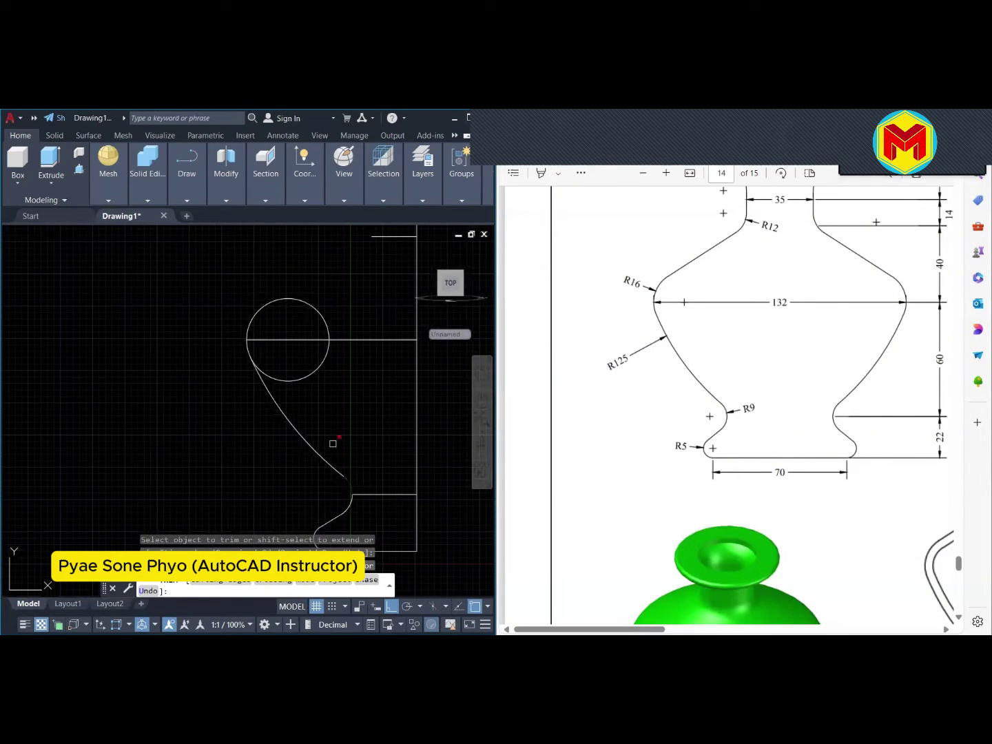
click(312, 368)
scroll(323, 405, down, 2)
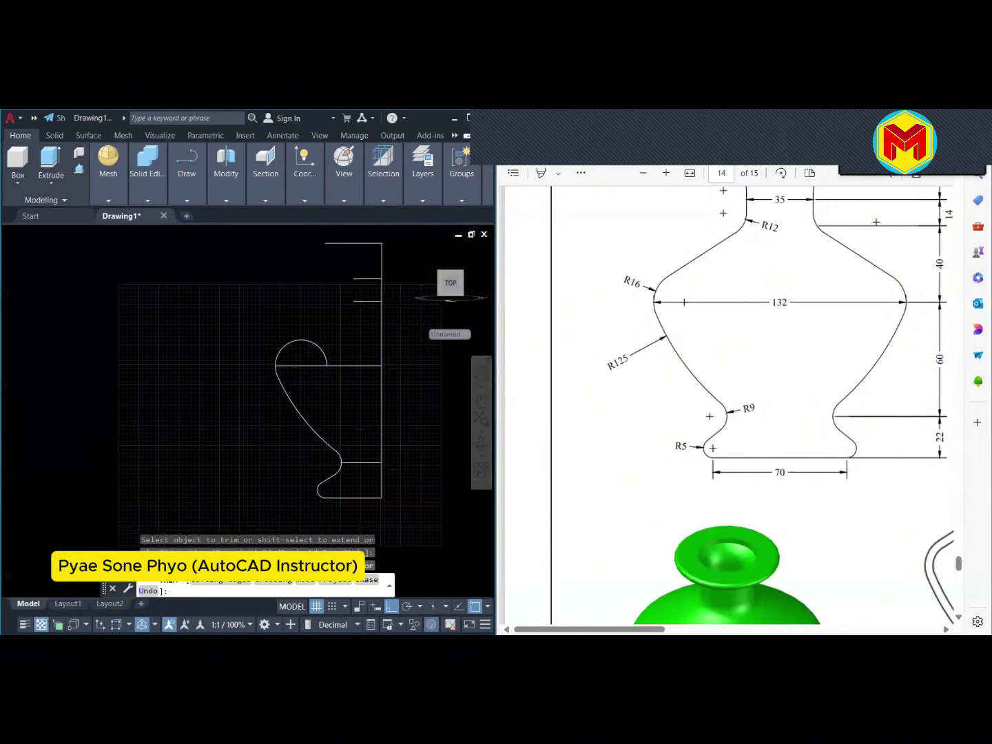
scroll(322, 410, down, 1)
key(Return)
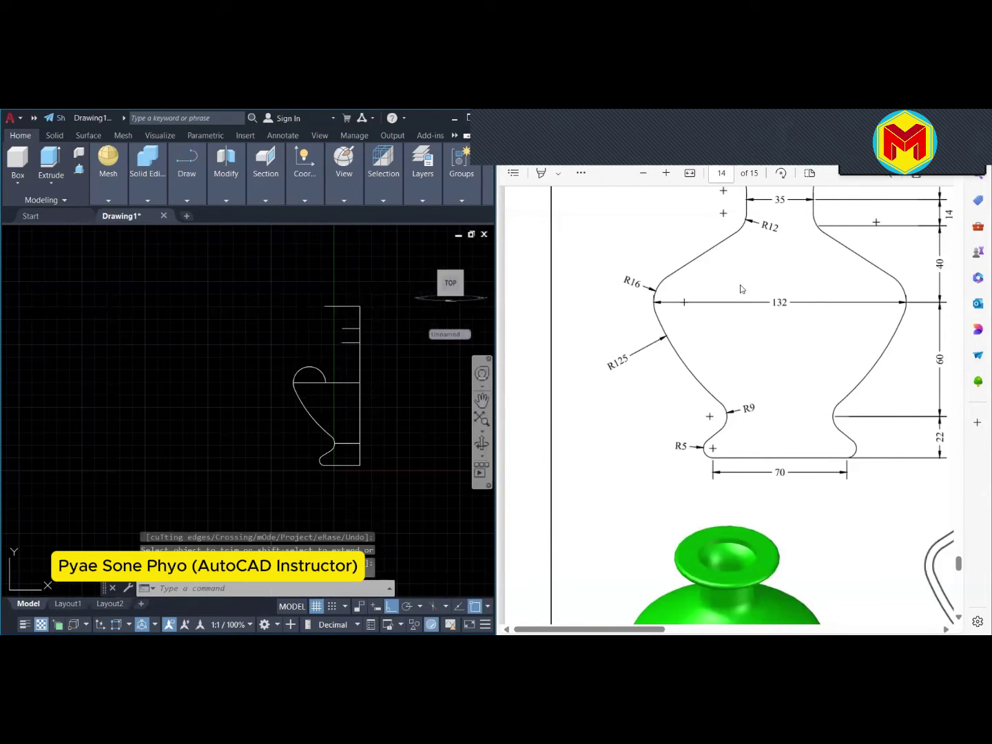
scroll(686, 415, up, 3)
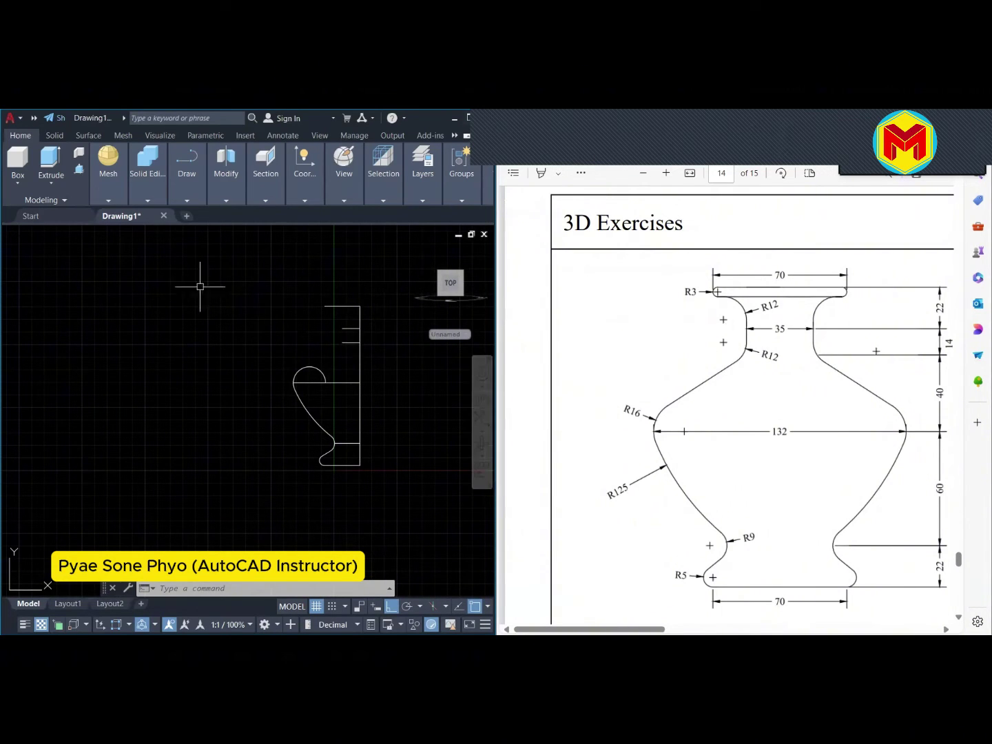
Clear the accidental selection and start a line tangent to the upper arc
click(259, 319)
text(1)
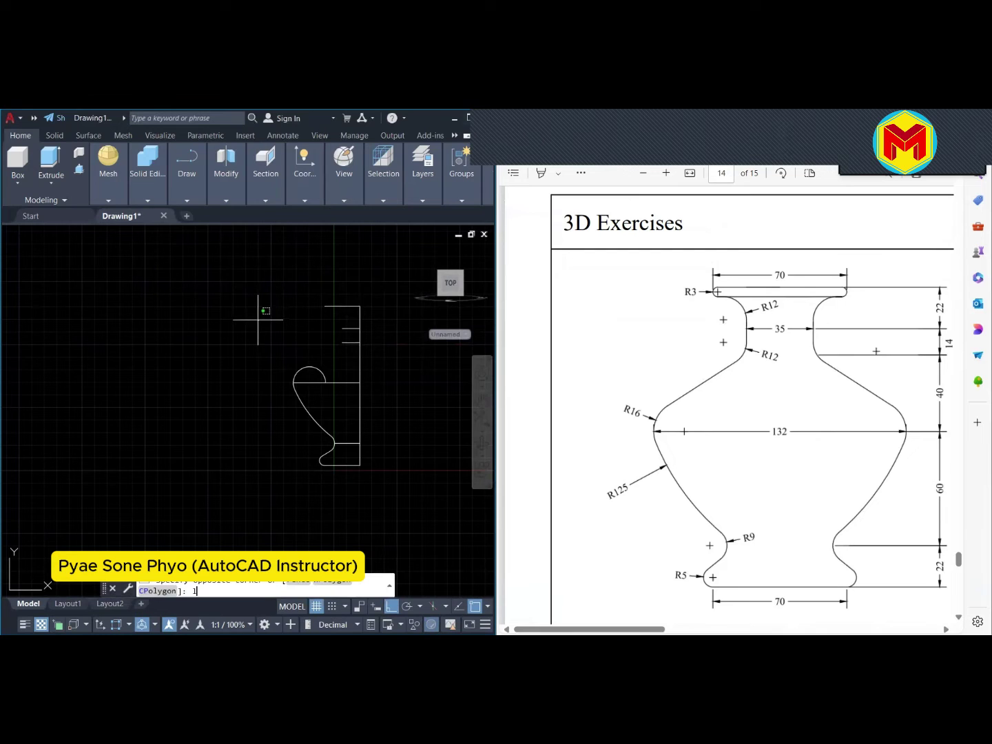
key(Escape)
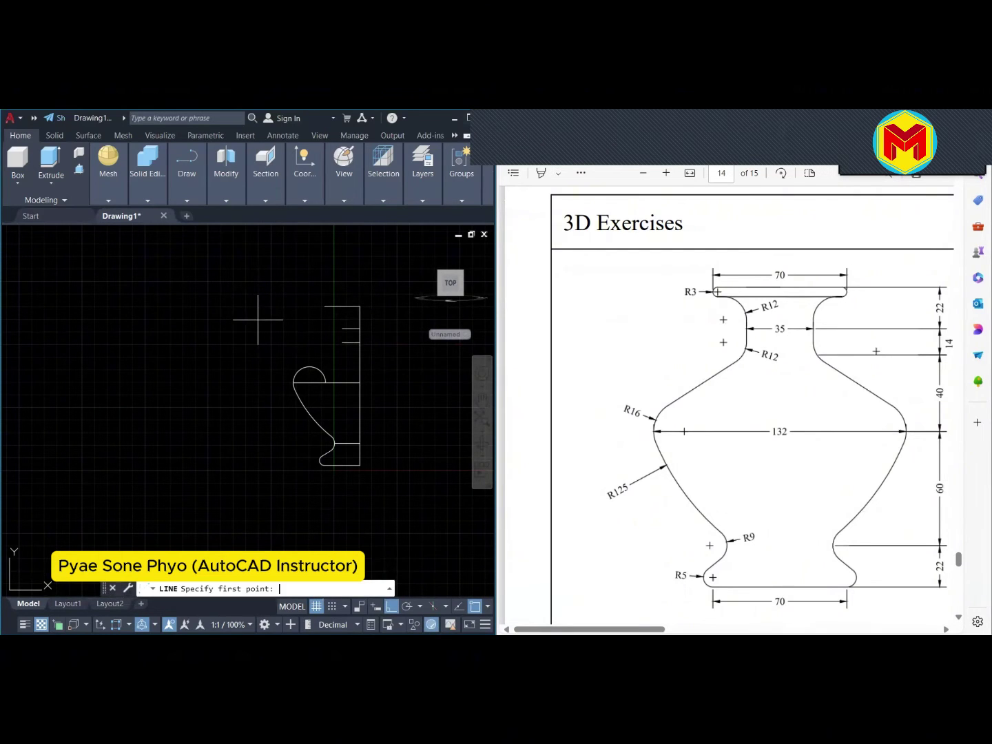
text(l)
key(Return)
scroll(296, 345, up, 2)
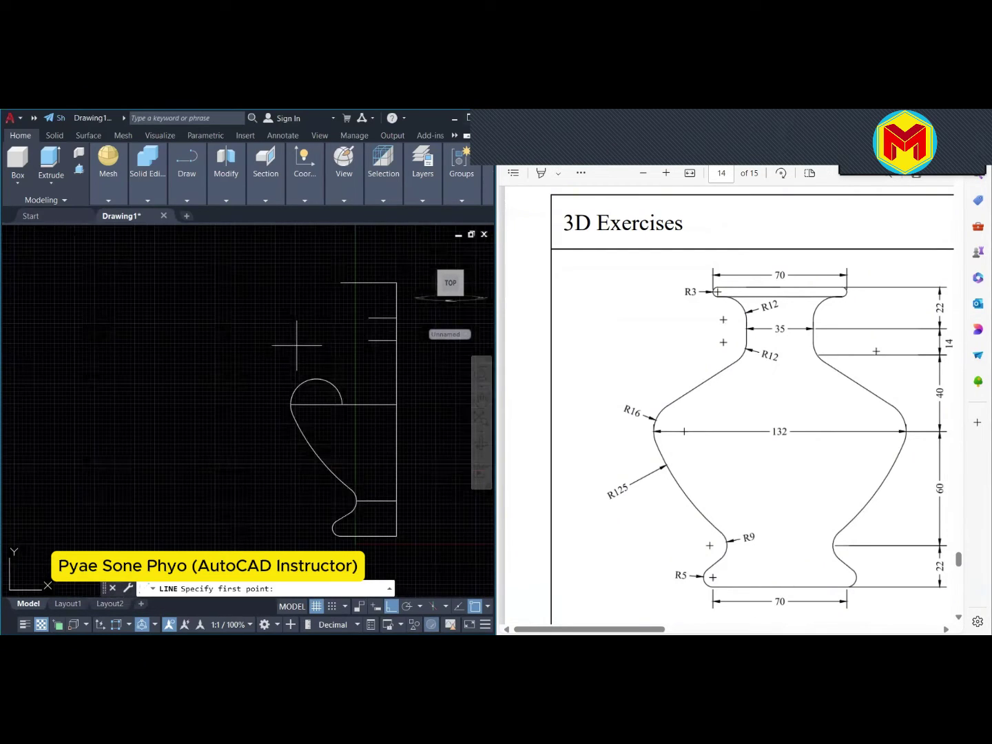
scroll(297, 345, up, 2)
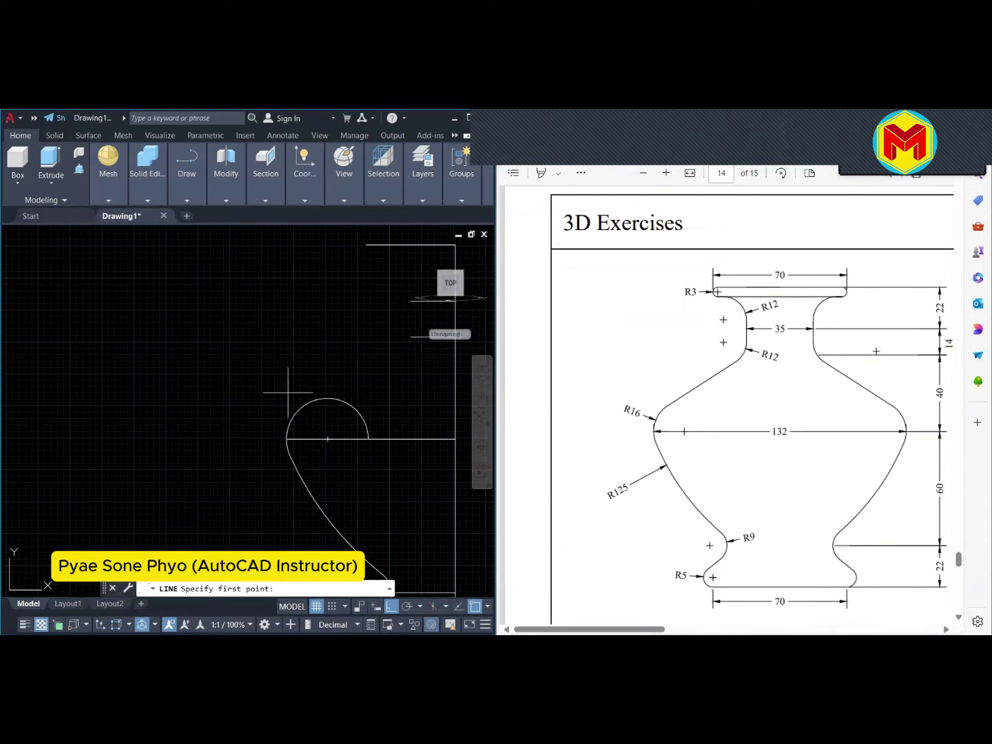
shift+right_click(284, 369)
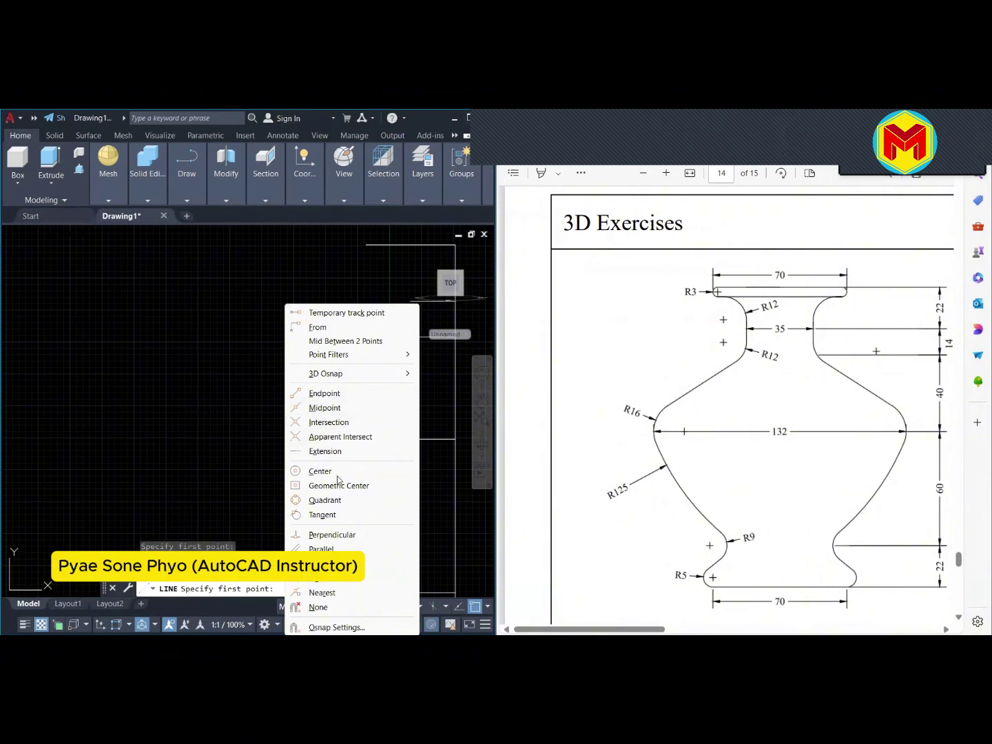
click(330, 514)
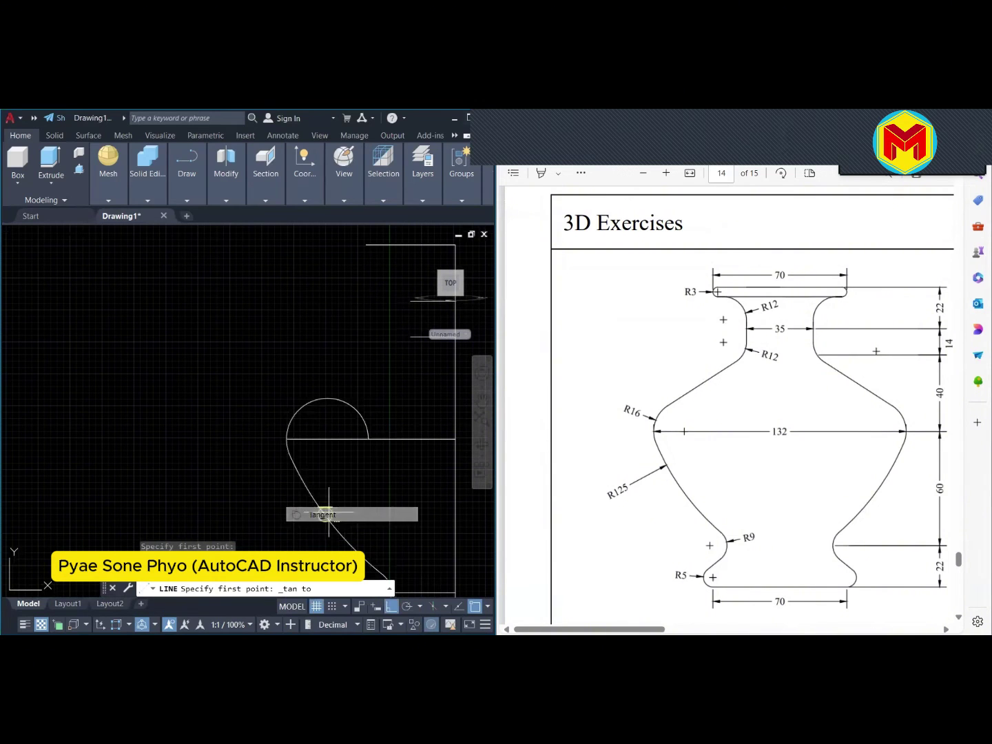
click(297, 410)
Run the shoulder line to the neck's lower corner, plus a vertical neck line to the top
scroll(287, 358, down, 2)
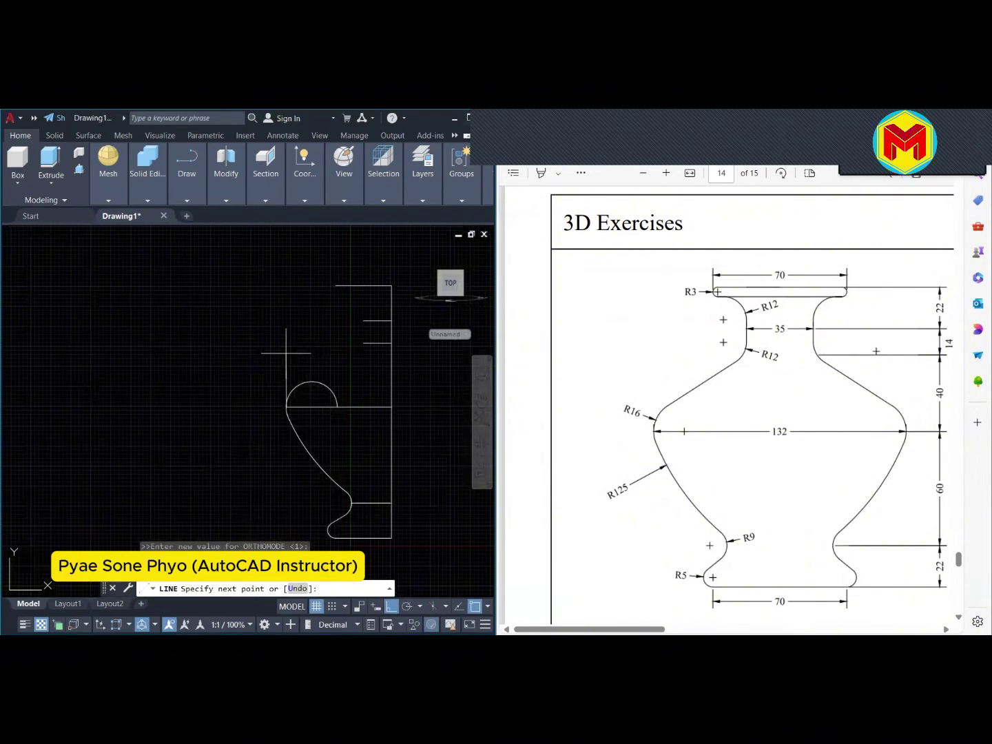
scroll(358, 342, up, 2)
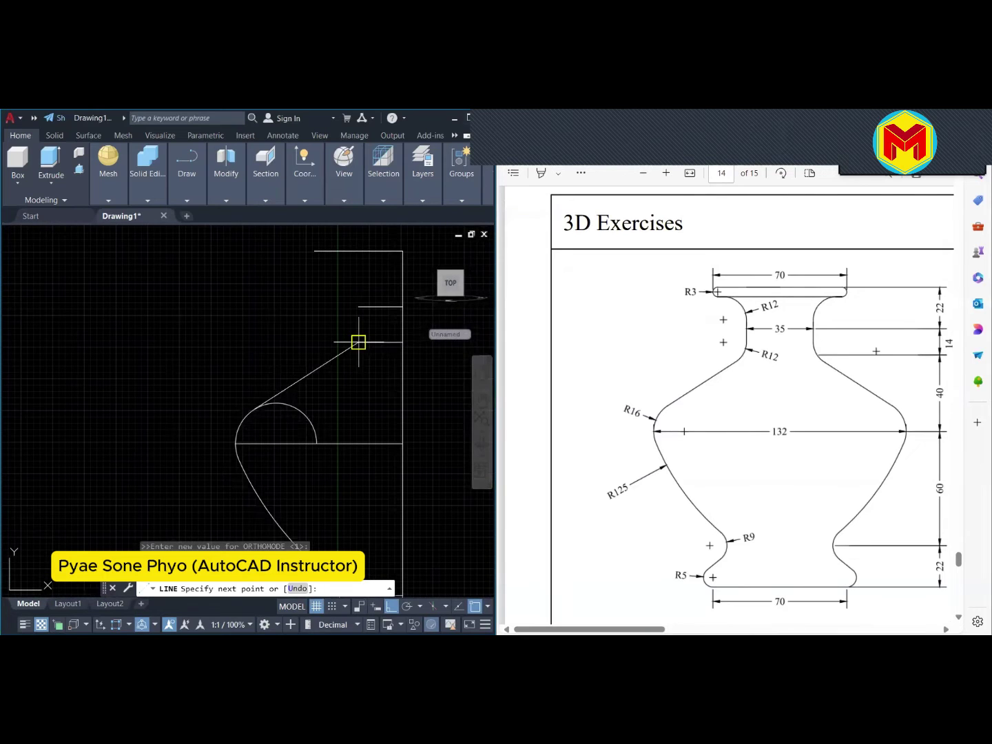
click(359, 341)
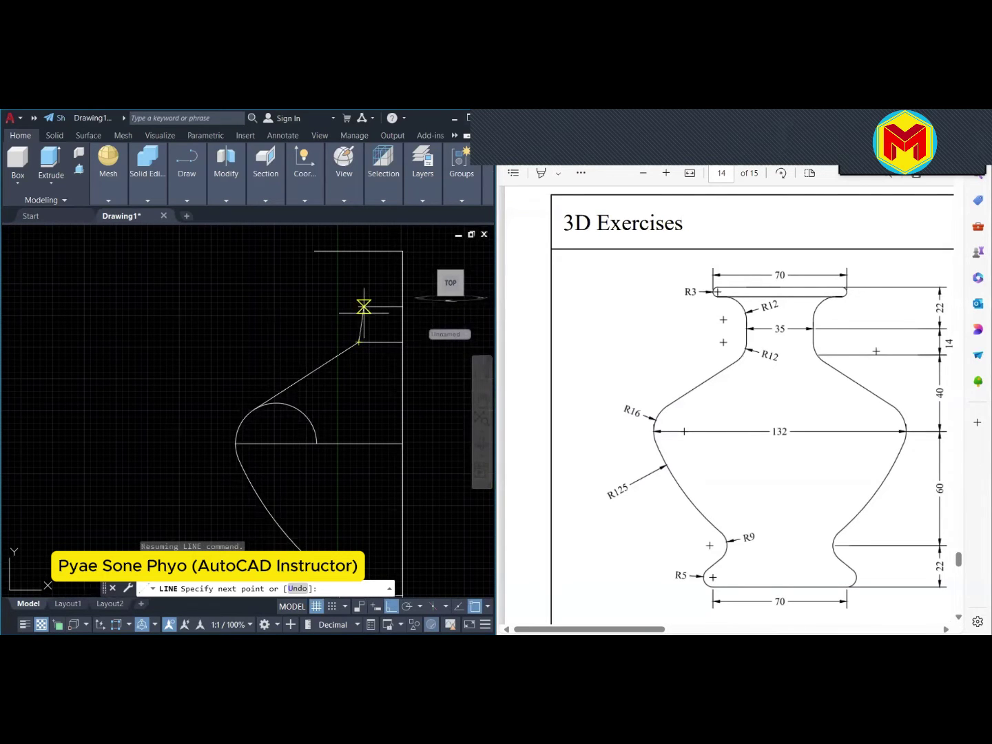
click(358, 252)
key(Return)
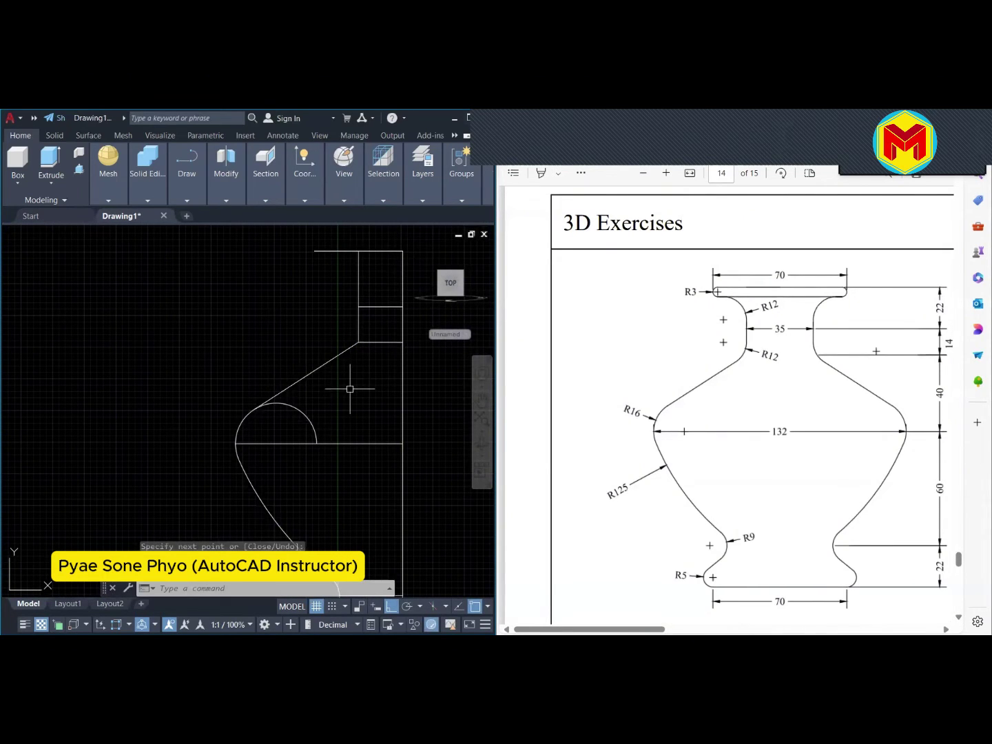
text(tr)
key(Return)
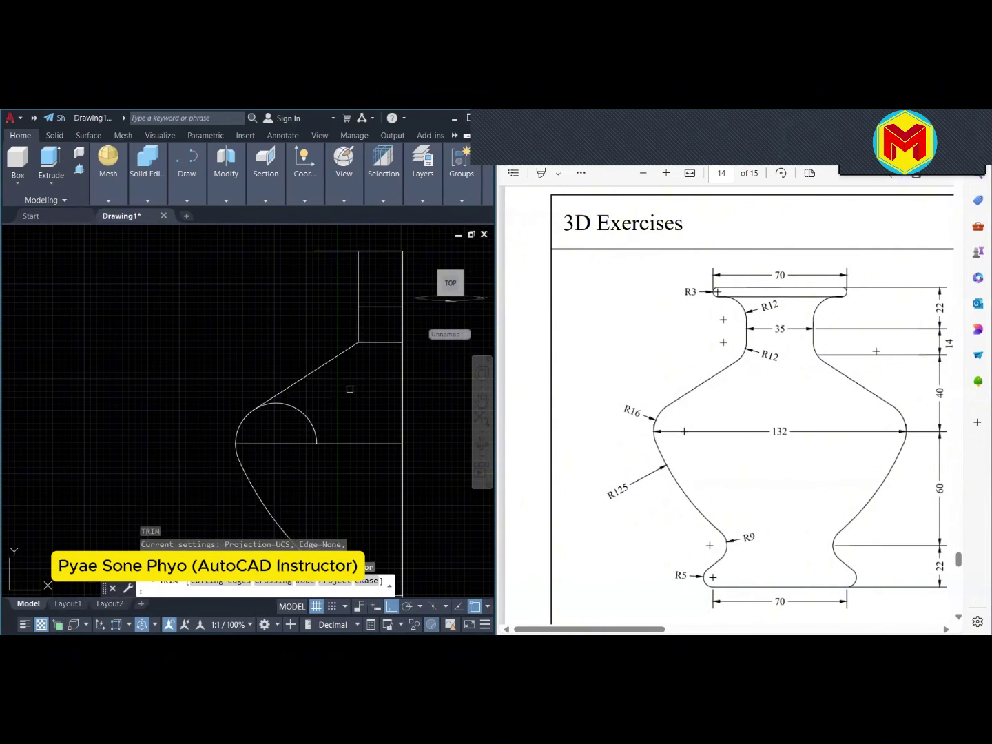
Trim the R16 circle's upper arc so it blends into the shoulder line
click(310, 415)
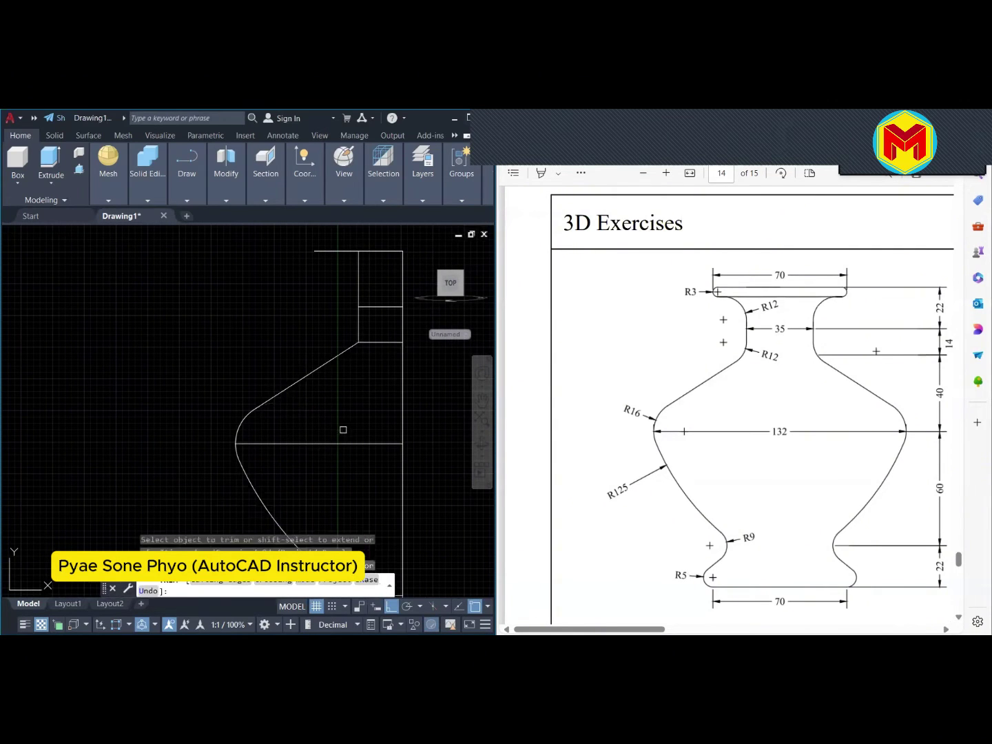
key(Return)
scroll(366, 338, up, 2)
scroll(359, 337, up, 3)
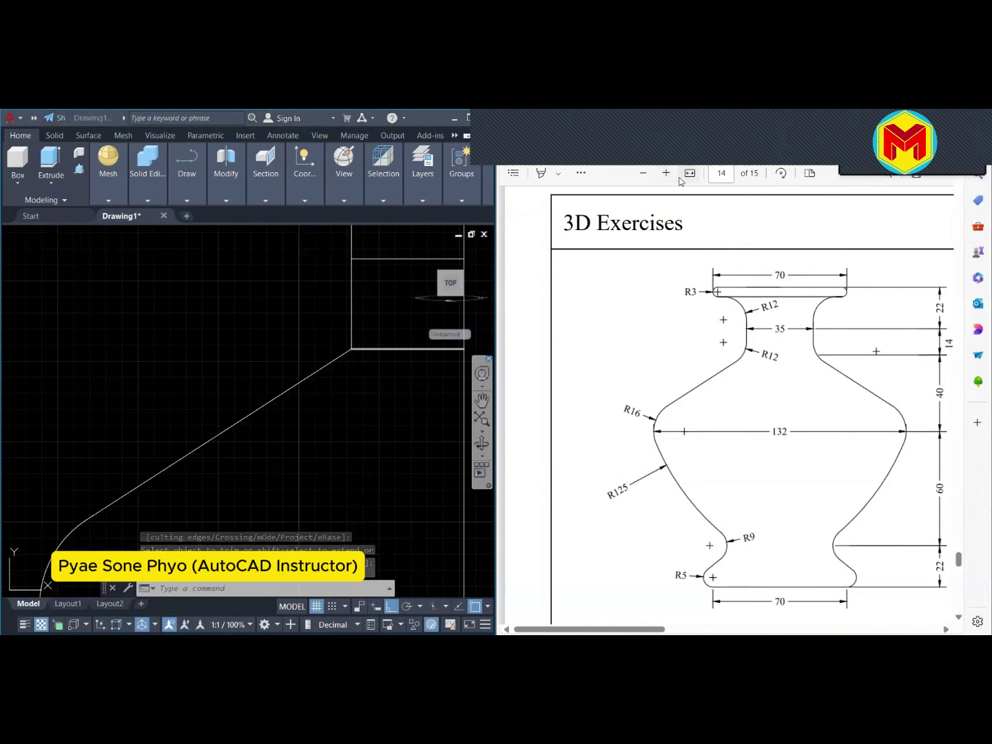
Circle the R12 label on the reference PDF, then erase the mark
click(581, 173)
click(589, 199)
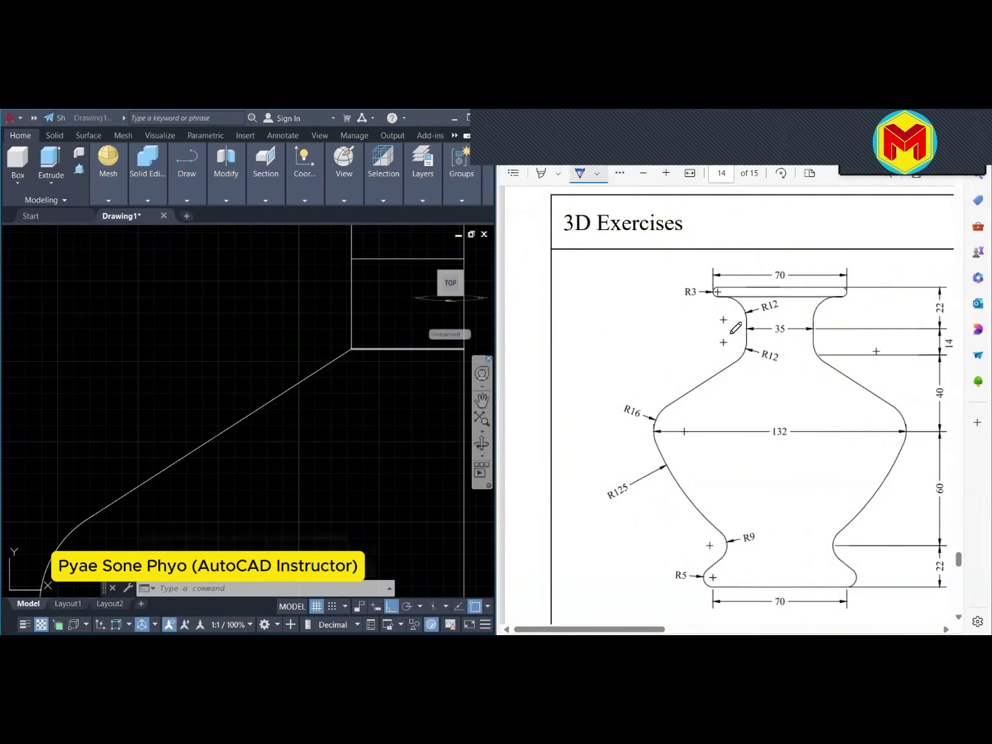
mouse_move(750, 346)
mouse_down()
mouse_move(776, 374)
mouse_move(747, 344)
mouse_up()
click(619, 173)
click(636, 197)
click(578, 173)
click(606, 204)
drag(788, 325, 768, 353)
Re-centre the vase profile in the view, ready to fillet a corner
scroll(411, 429, down, 1)
scroll(411, 429, down, 1)
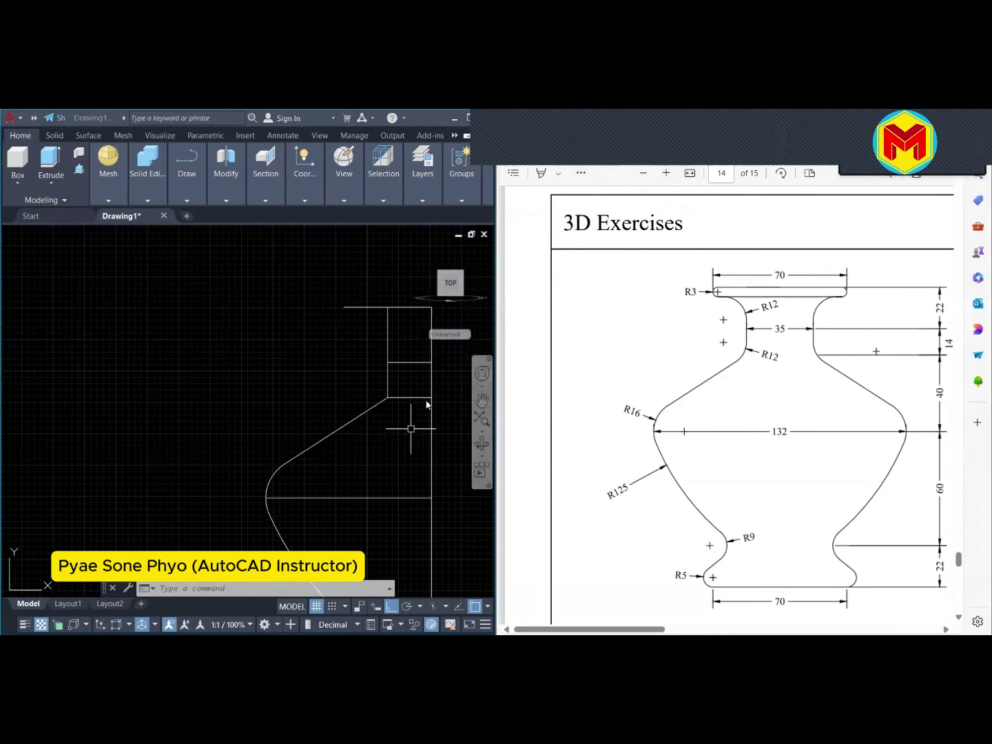
middle_drag(411, 429, 347, 446)
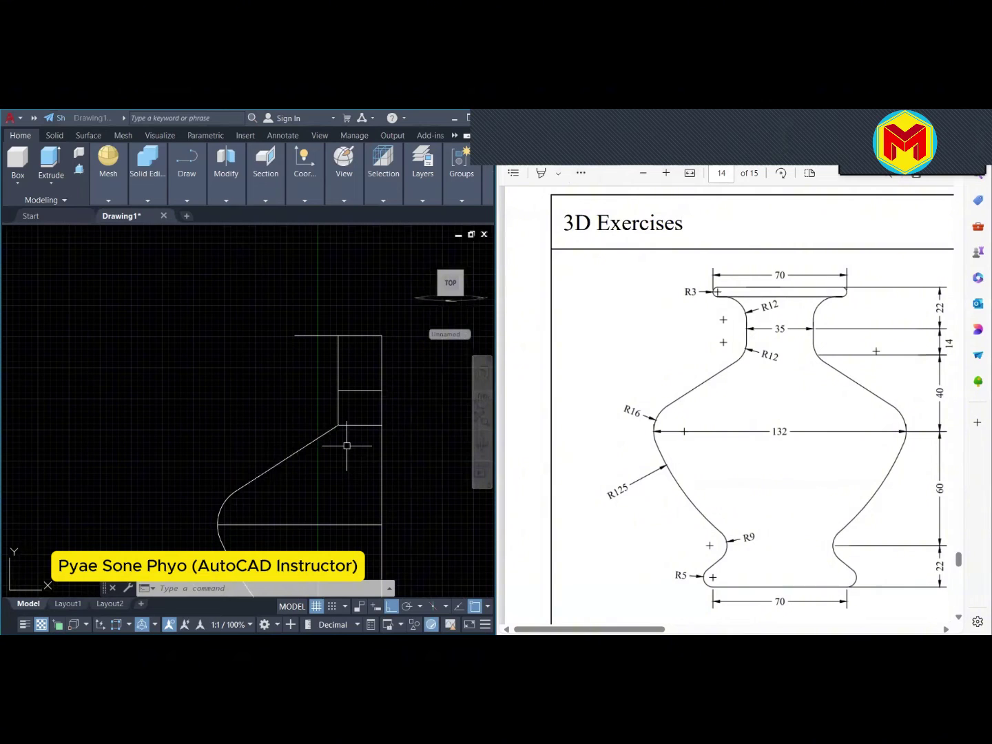
text(tr)
key(Return)
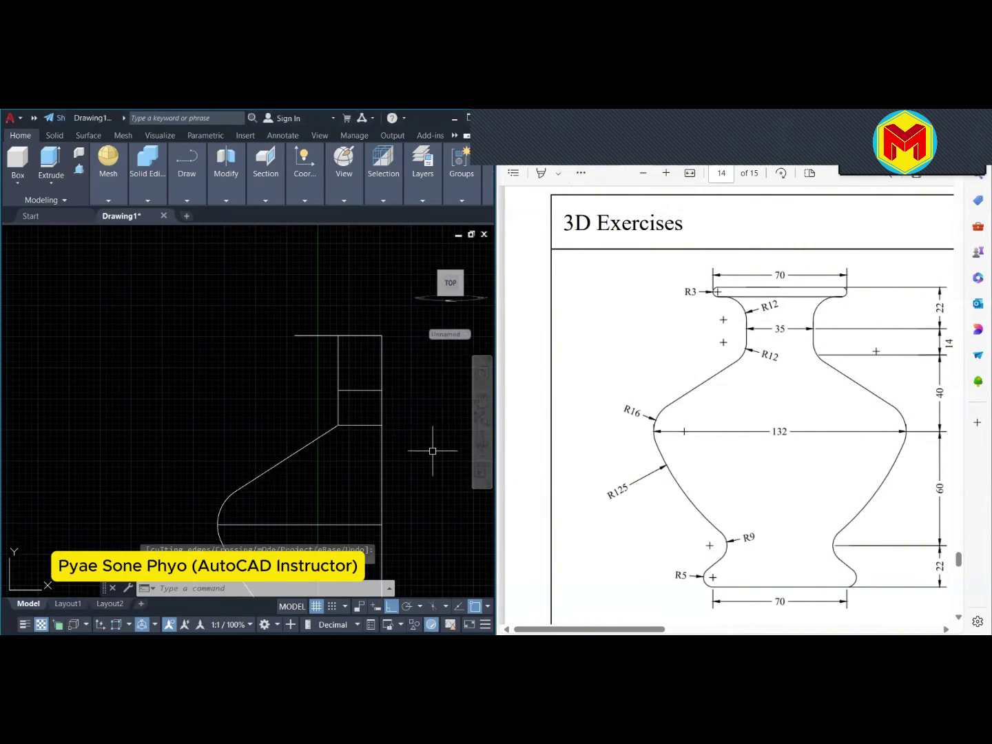
text(f)
key(Return)
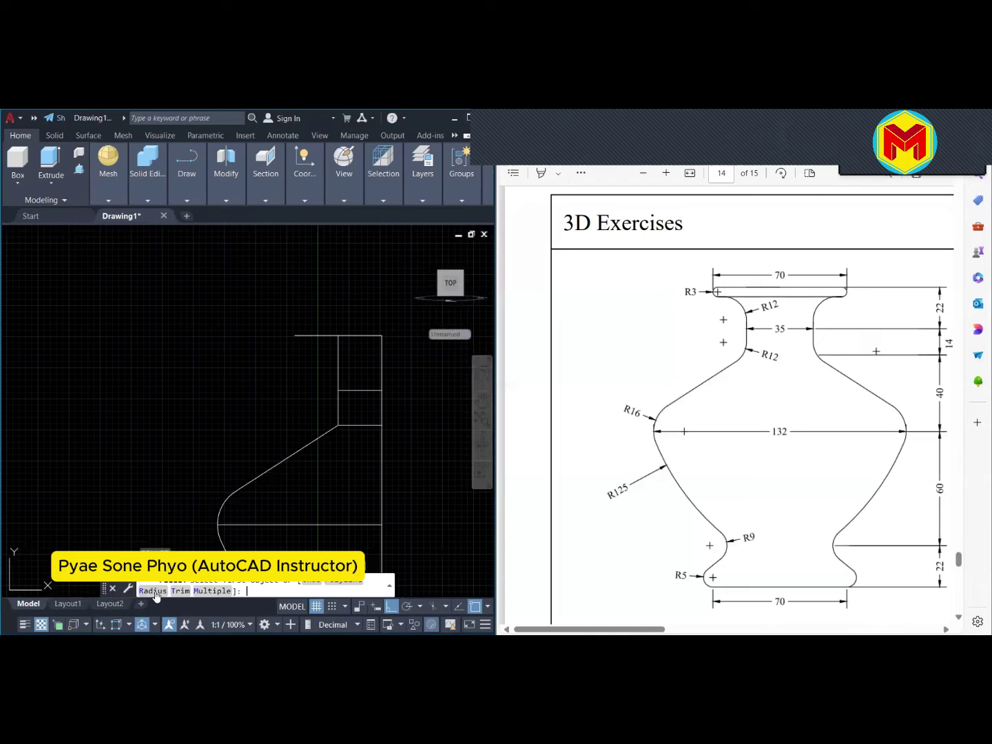
click(153, 592)
text(12)
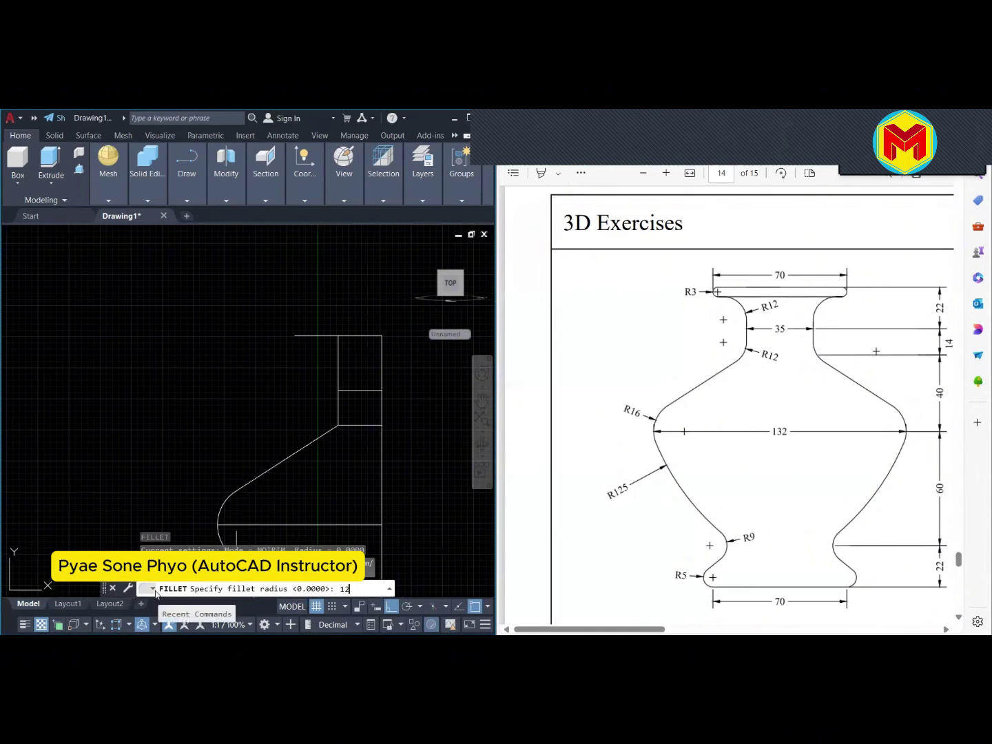
key(Return)
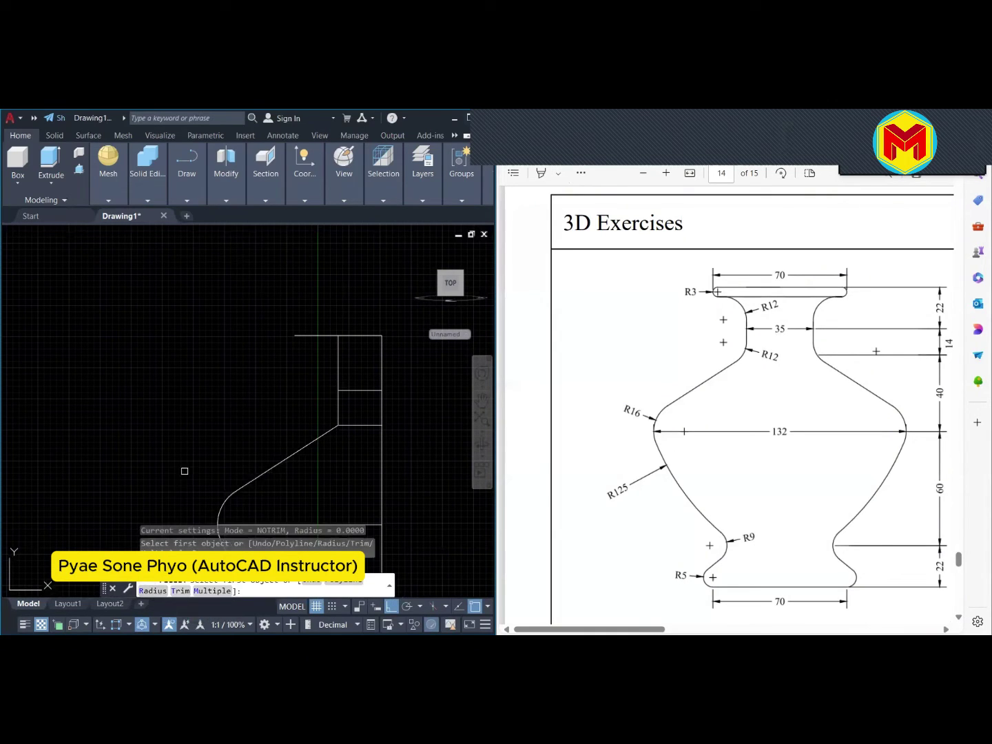
click(330, 435)
text(12)
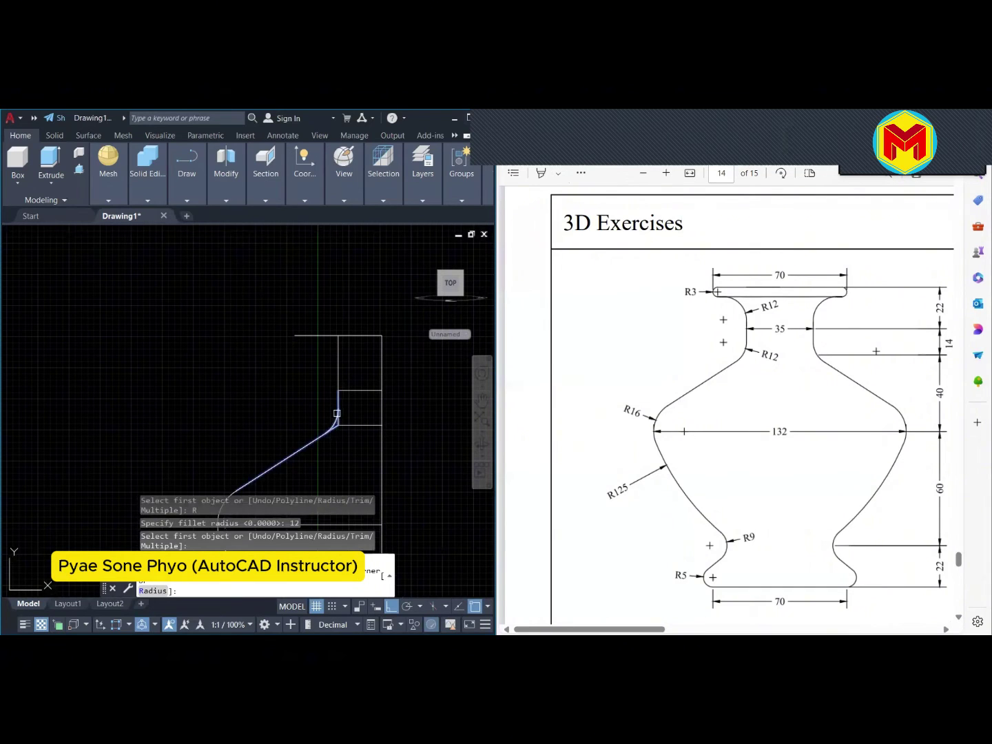
click(338, 410)
scroll(337, 430, up, 2)
scroll(337, 430, up, 3)
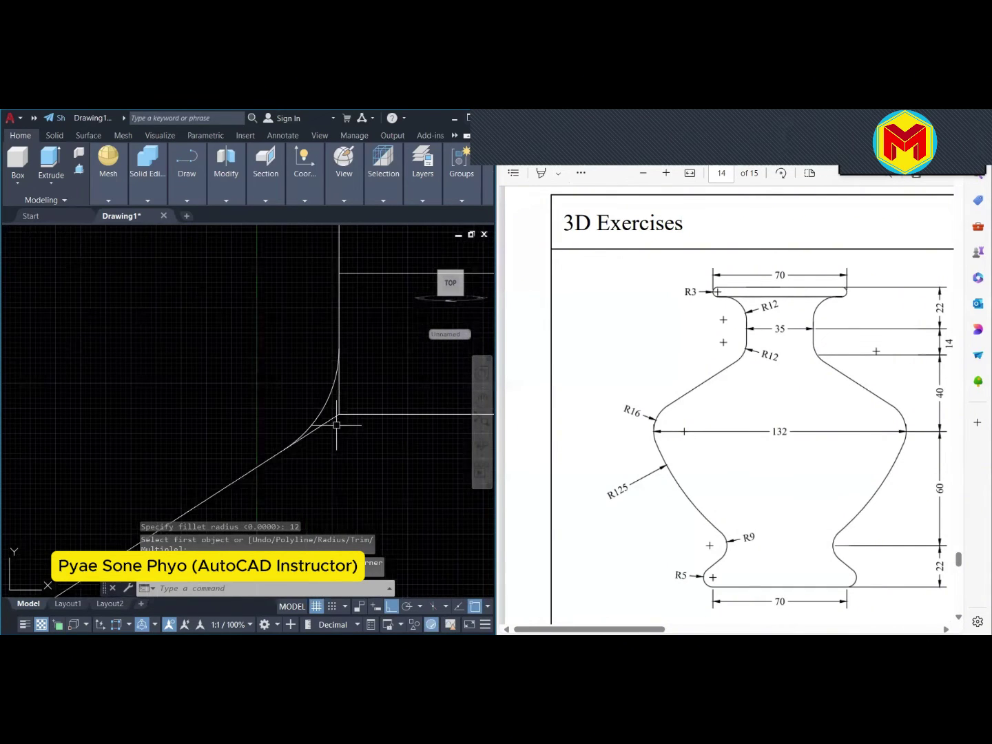
text(t)
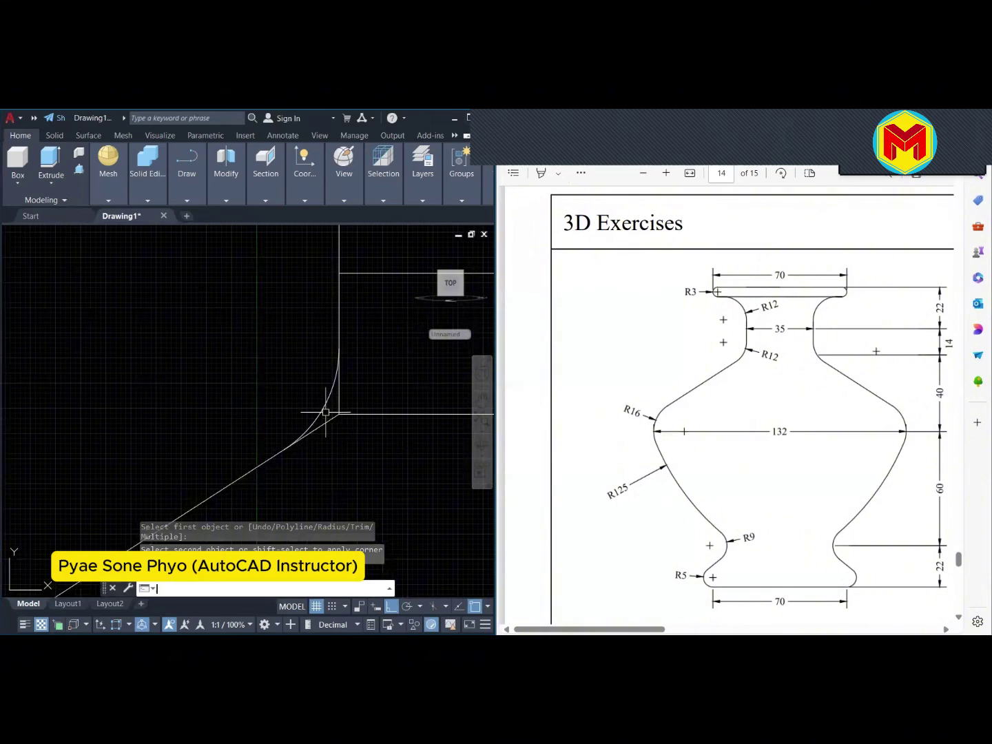
text(r)
key(Return)
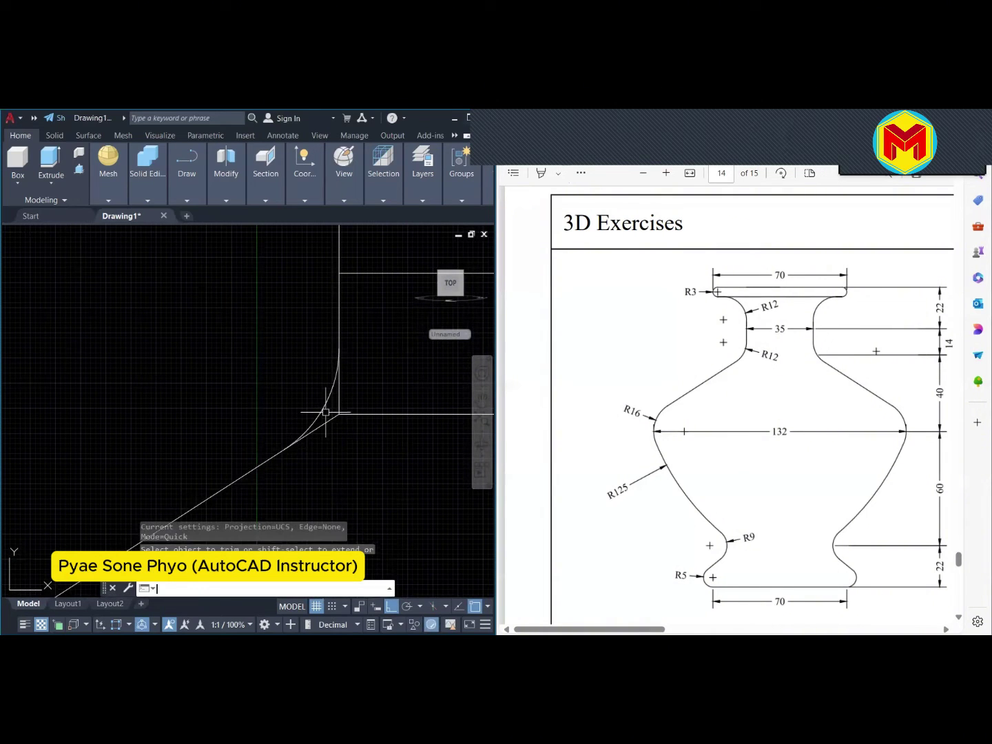
key(Escape)
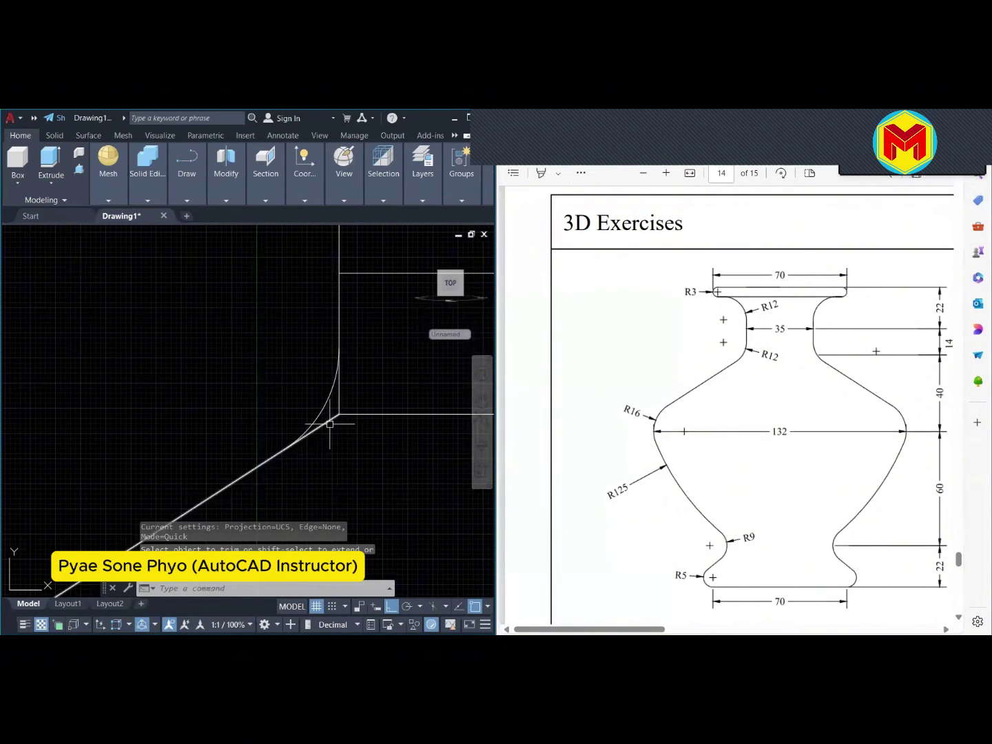
key(Escape)
scroll(343, 411, down, 3)
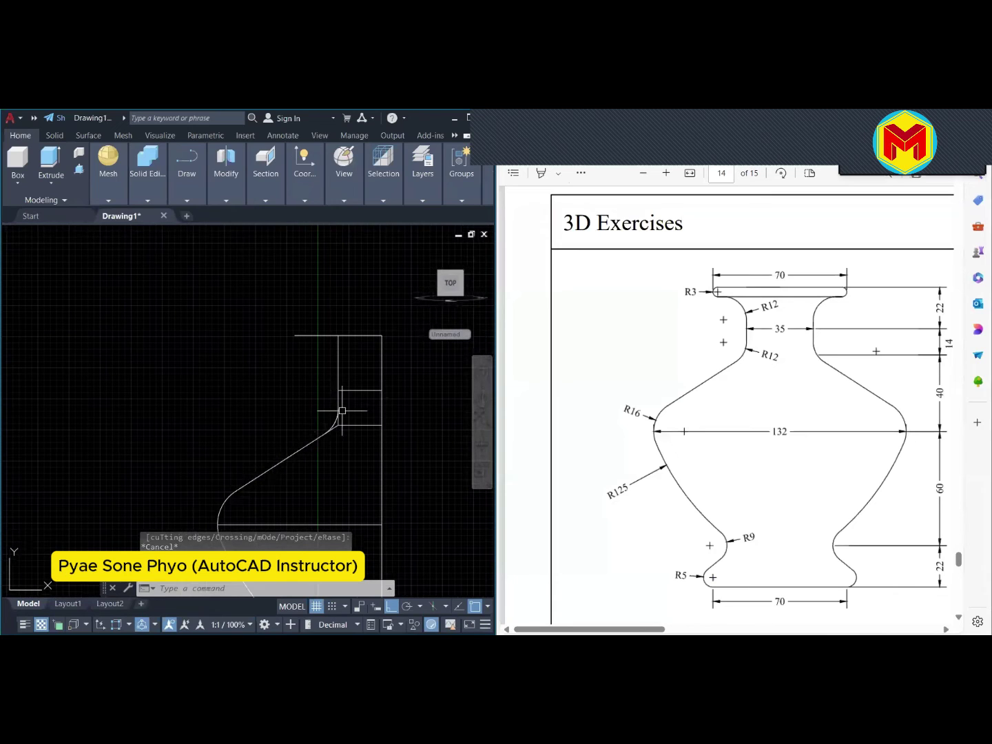
key(ctrl+z)
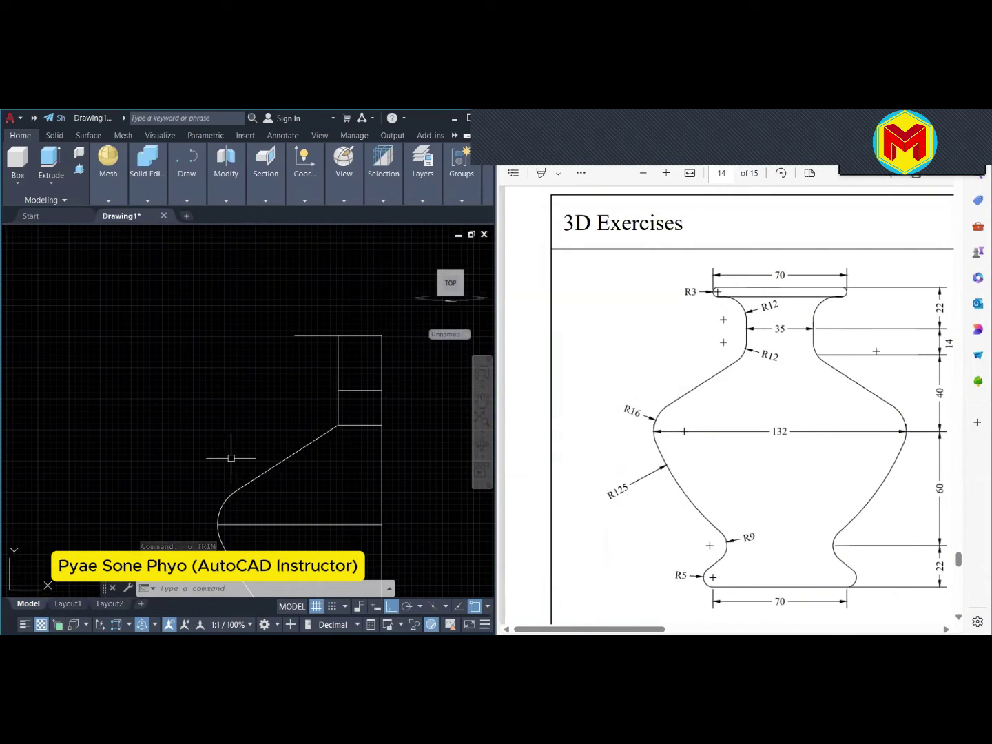
Fillet the sloped shoulder and vertical neck lines with a trimmed R12 radius, then zoom out
text(f)
key(Return)
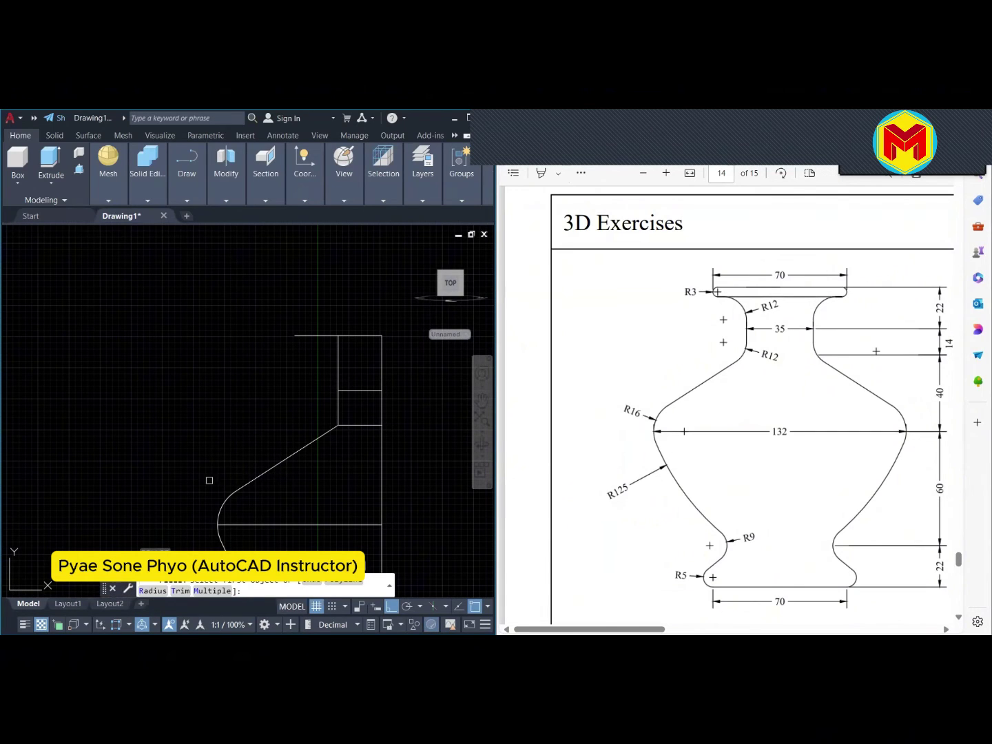
click(181, 590)
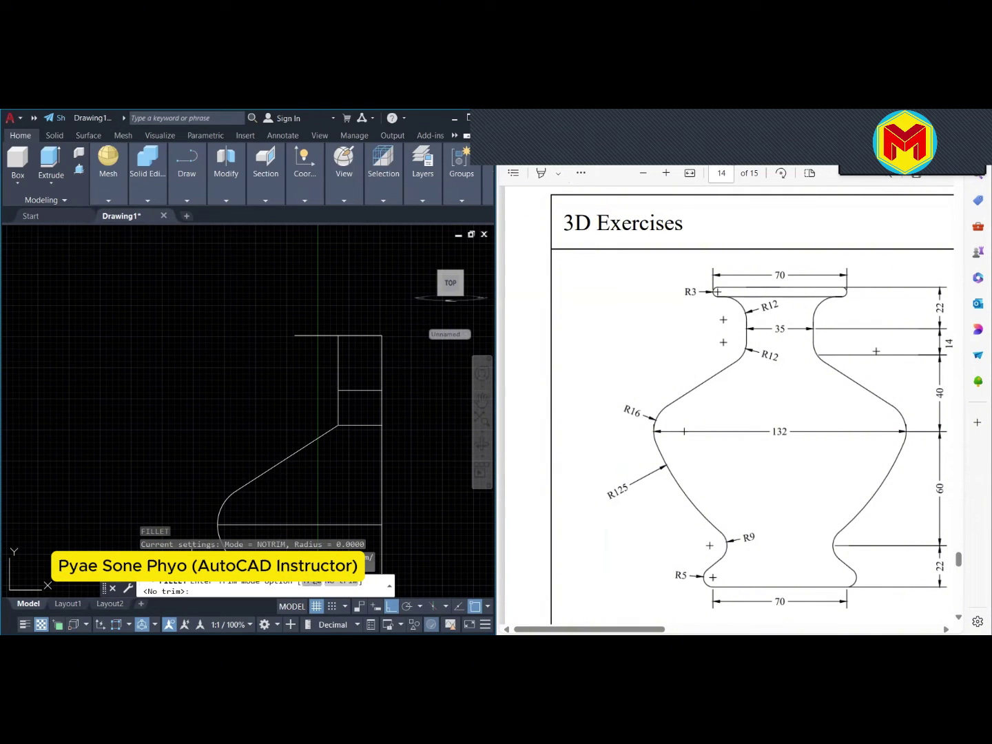
click(310, 583)
scroll(328, 450, up, 4)
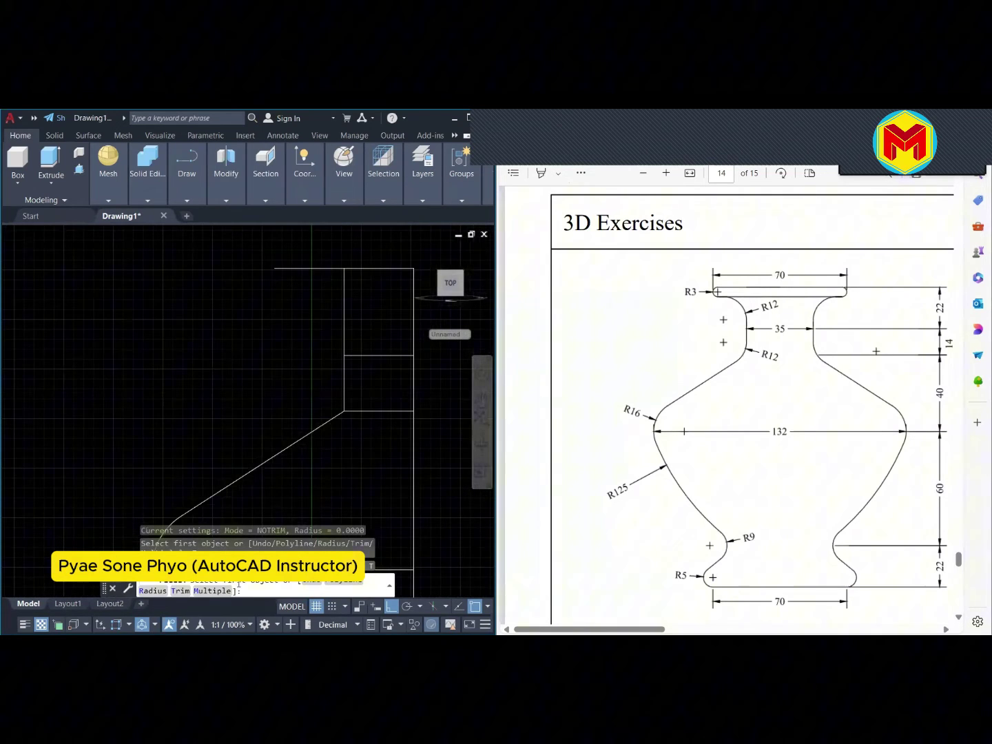
click(151, 591)
text(12)
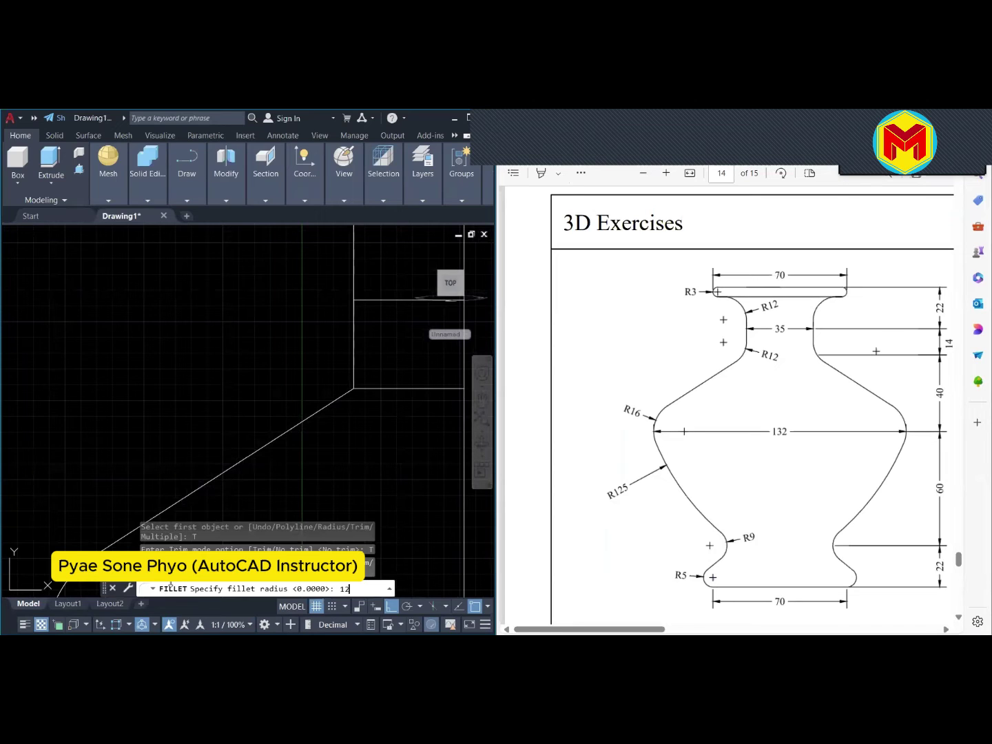
key(Return)
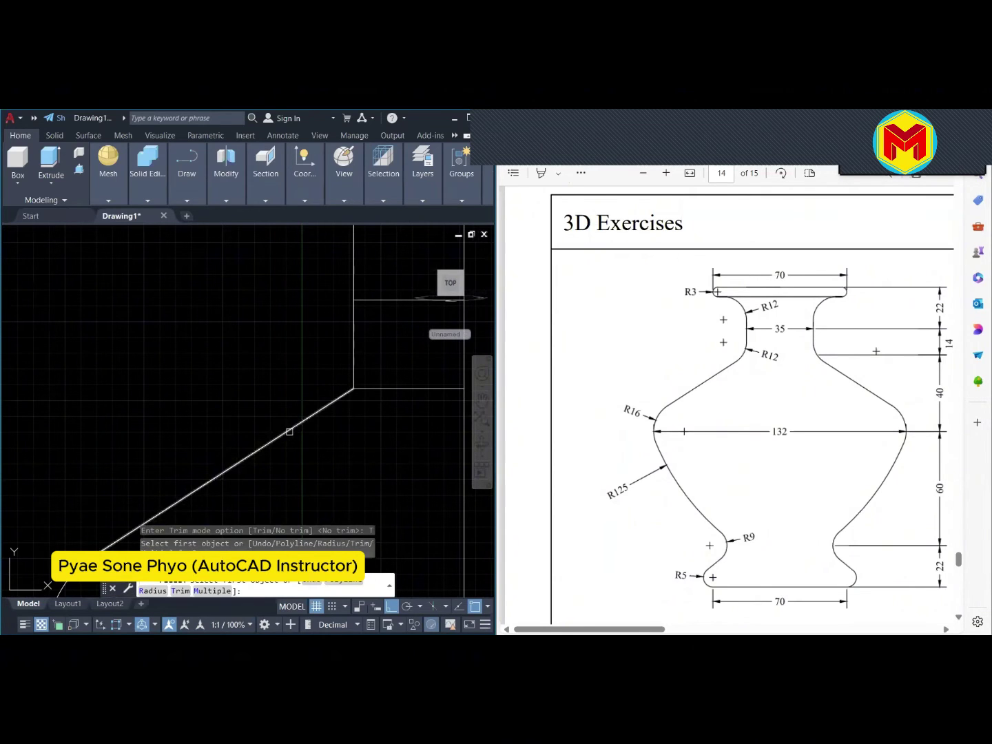
click(299, 425)
click(351, 366)
scroll(321, 483, down, 2)
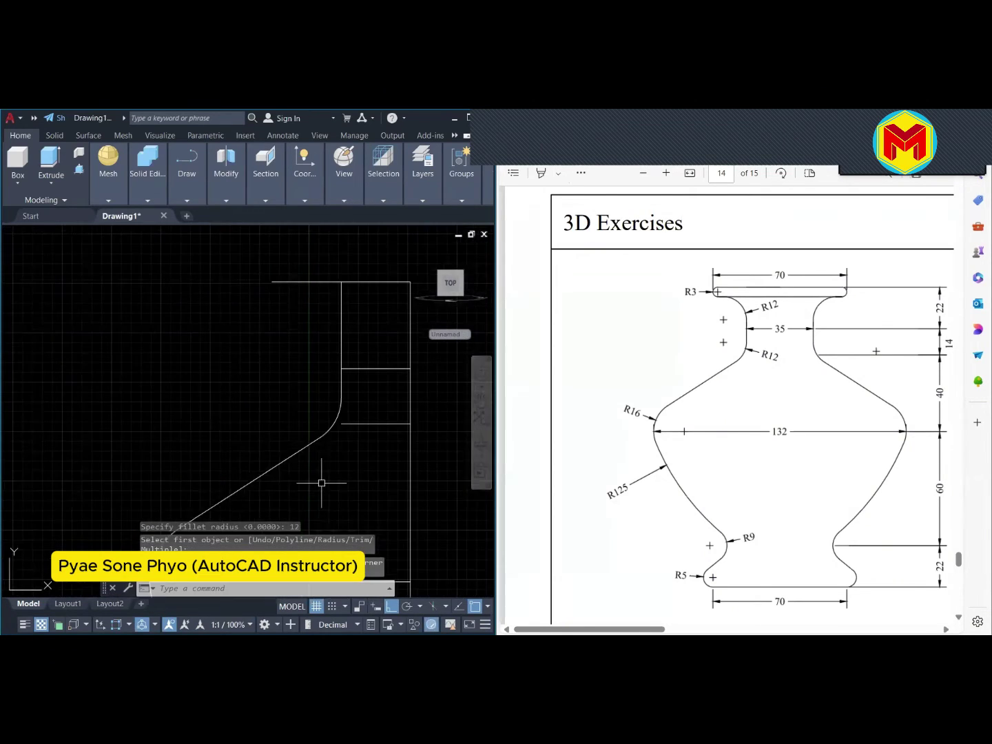
scroll(370, 454, down, 2)
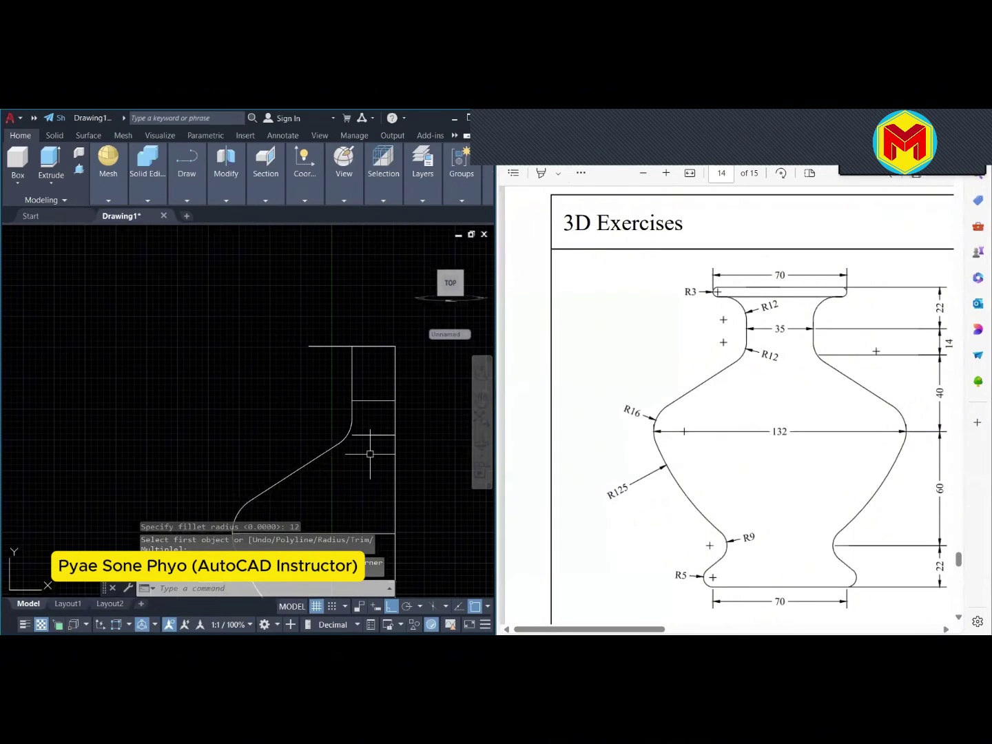
scroll(370, 454, down, 2)
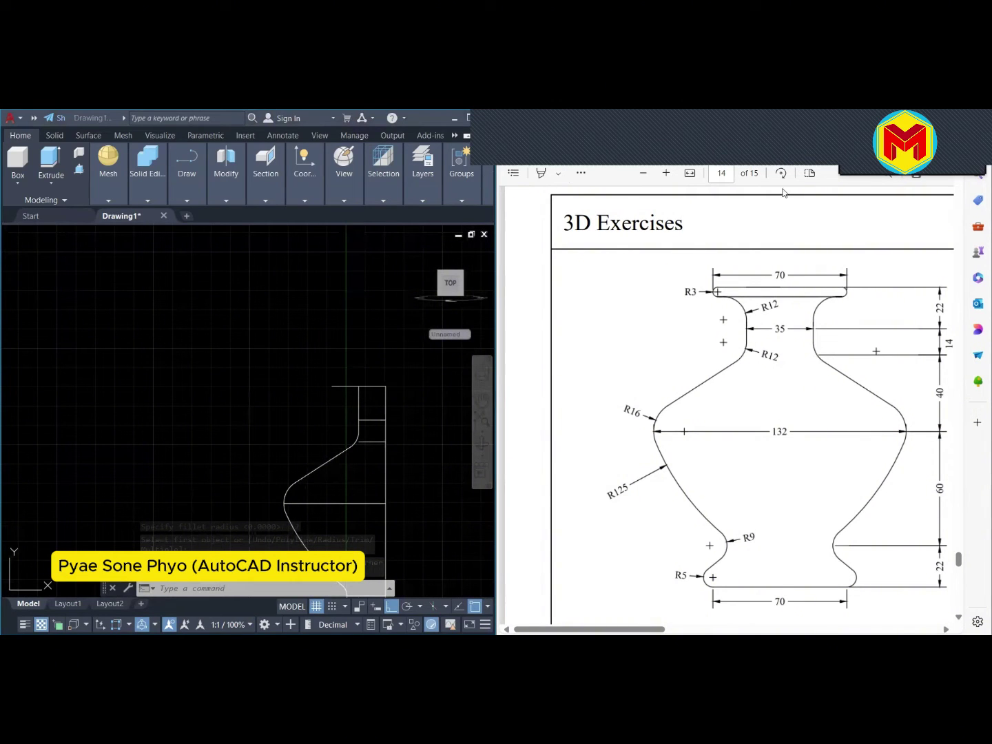
click(581, 173)
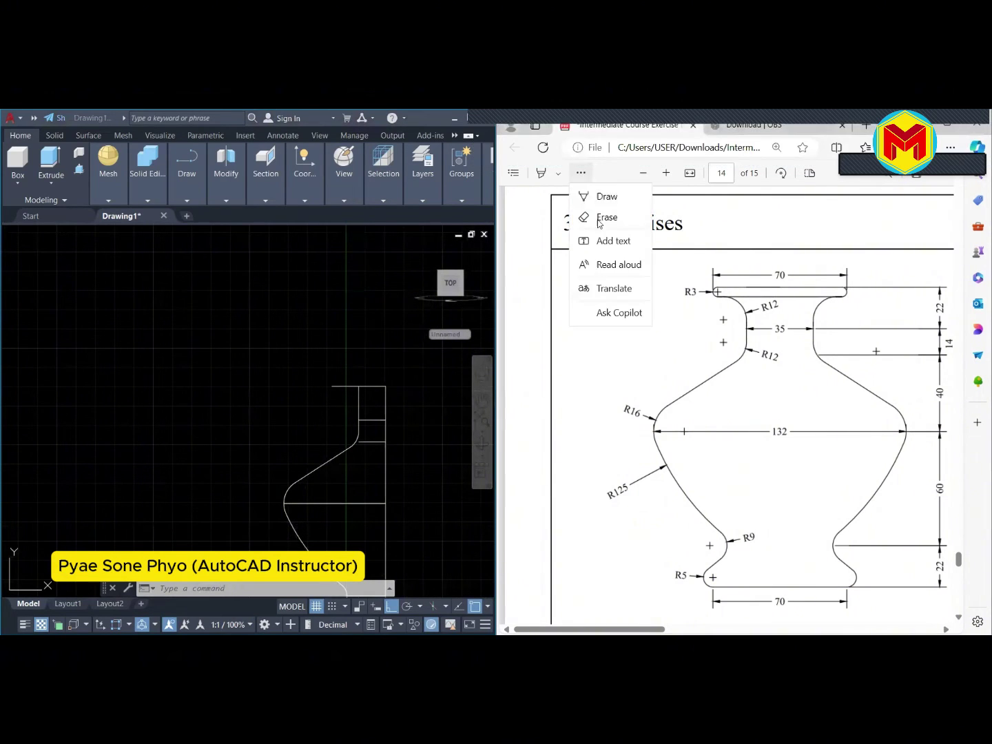
click(607, 195)
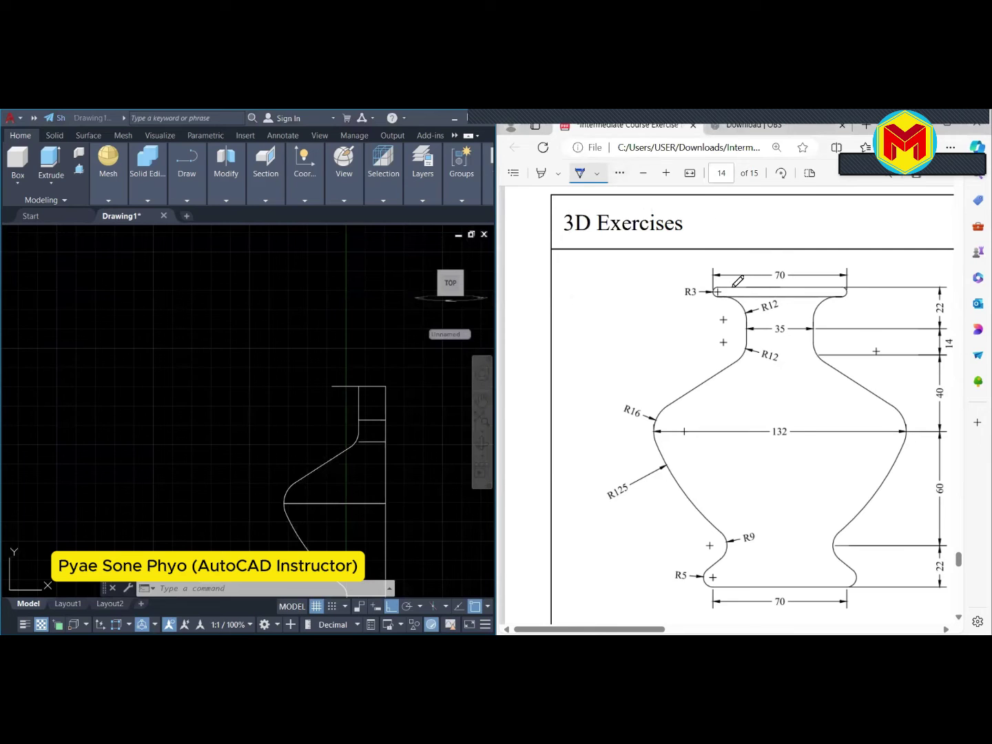
mouse_move(722, 289)
mouse_down()
mouse_move(757, 286)
mouse_move(758, 299)
mouse_up()
click(616, 173)
click(674, 208)
drag(744, 301, 760, 280)
click(605, 174)
click(620, 196)
drag(679, 282, 699, 295)
click(620, 173)
click(647, 220)
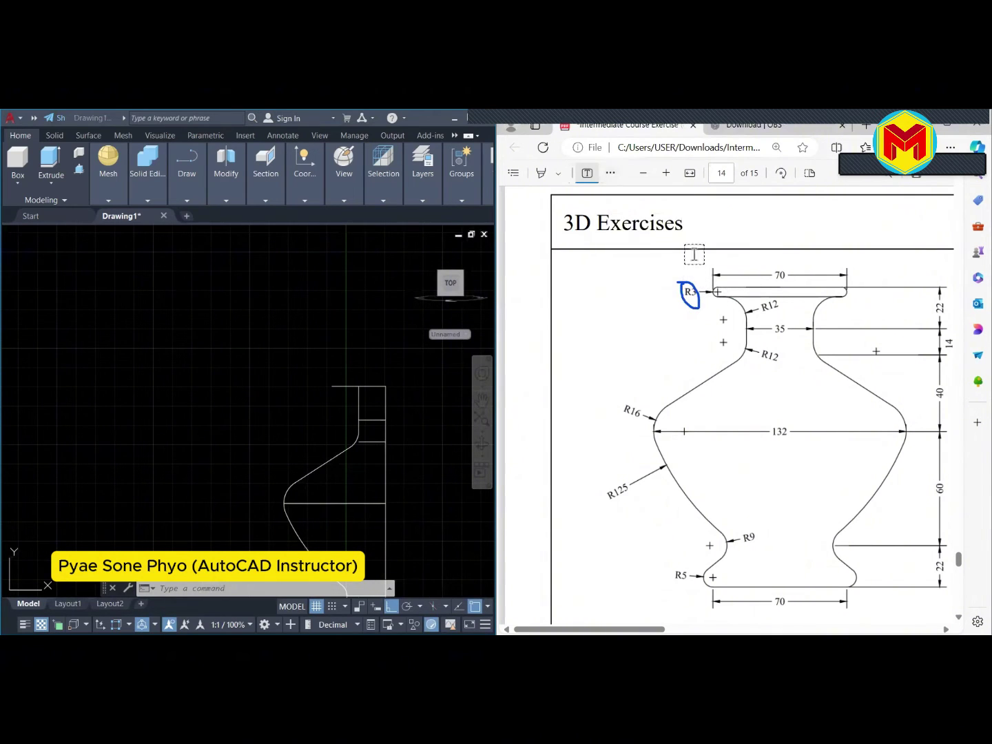
click(610, 173)
click(633, 217)
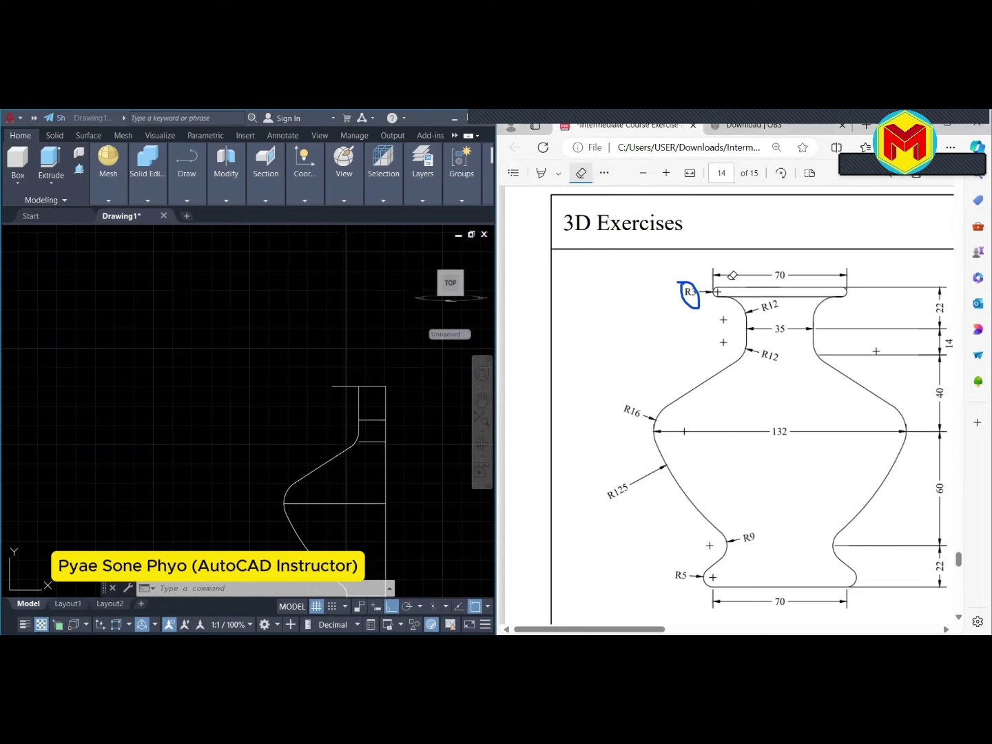
click(697, 290)
click(610, 174)
click(638, 201)
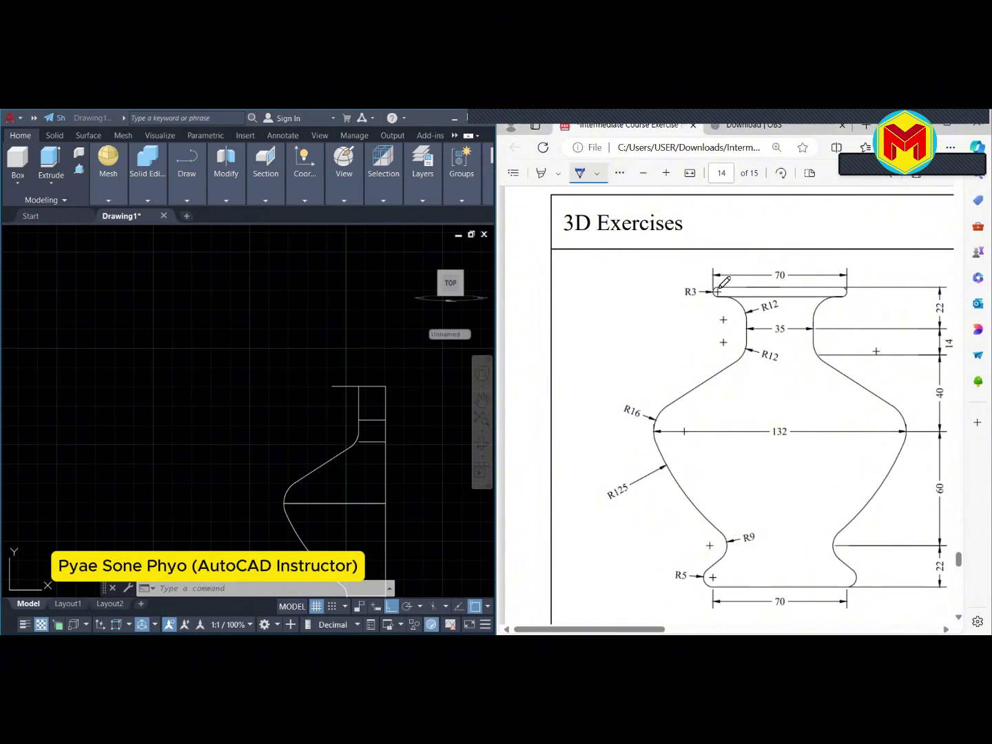
drag(718, 291, 734, 295)
drag(725, 291, 729, 298)
click(620, 173)
click(644, 195)
click(728, 293)
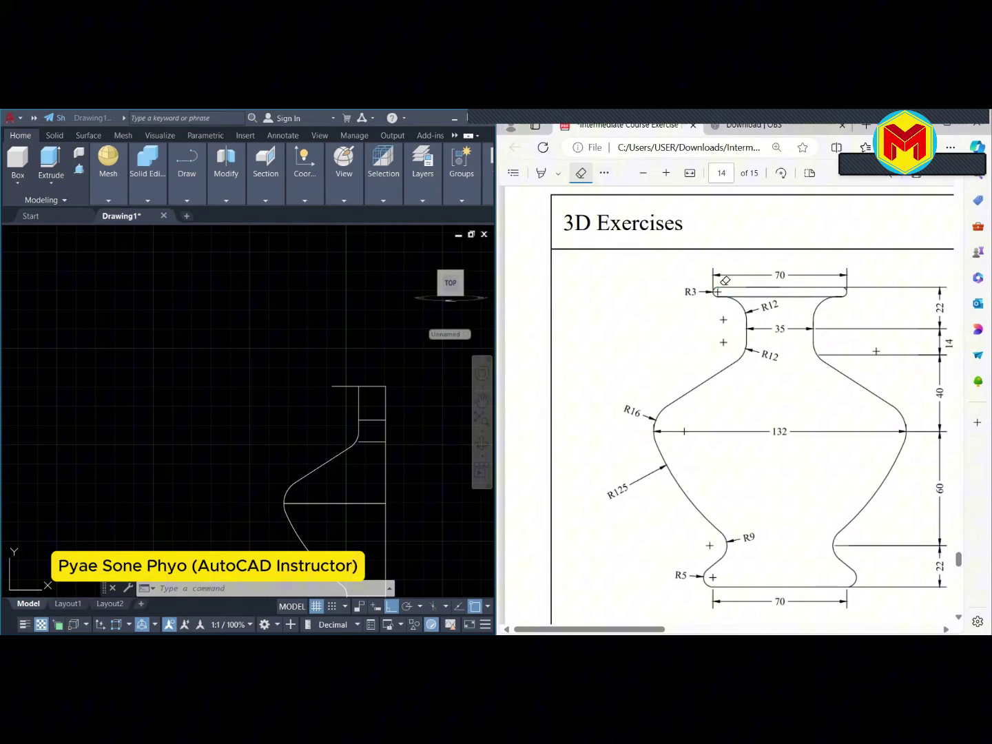
click(408, 351)
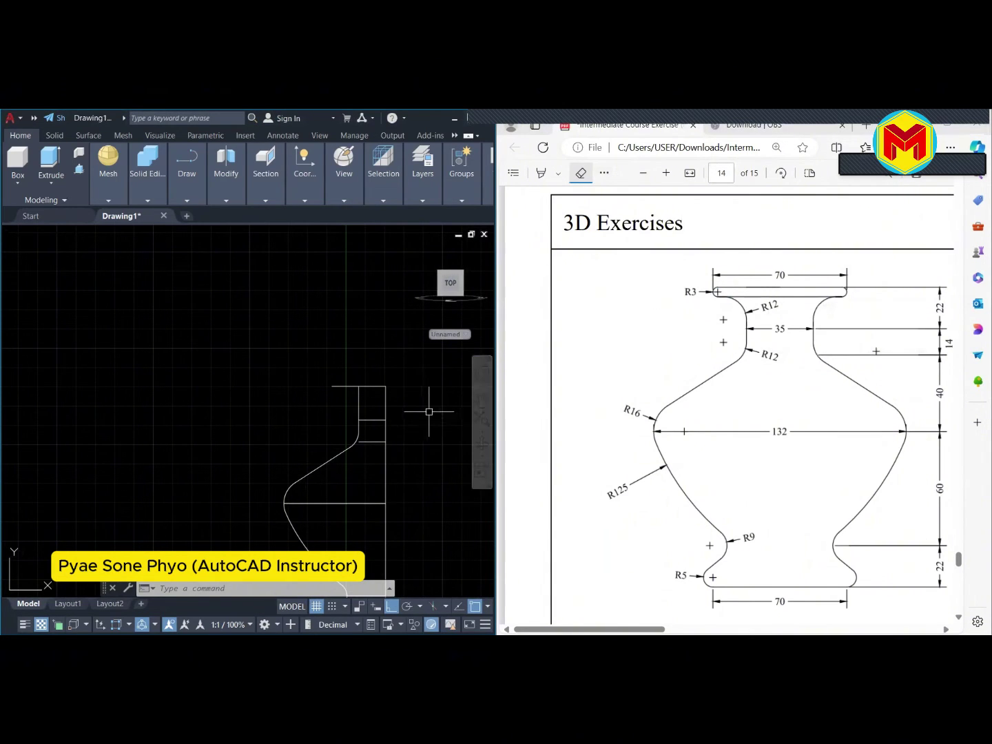
Offset the top rim line 6 units downward
scroll(362, 421, up, 2)
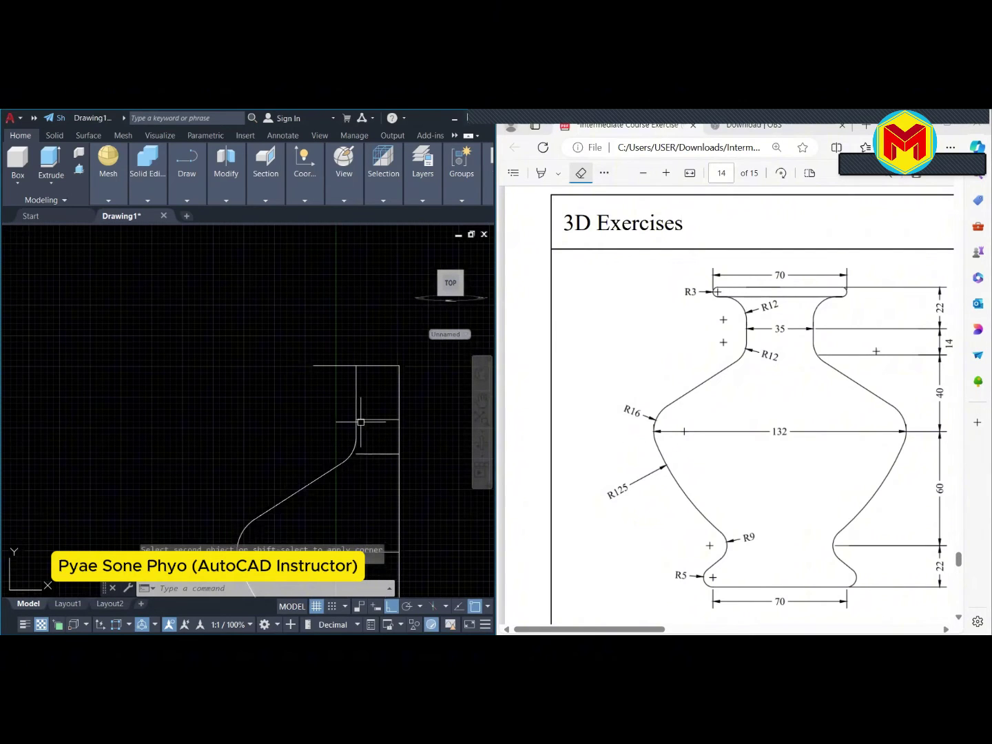
text(o)
key(Return)
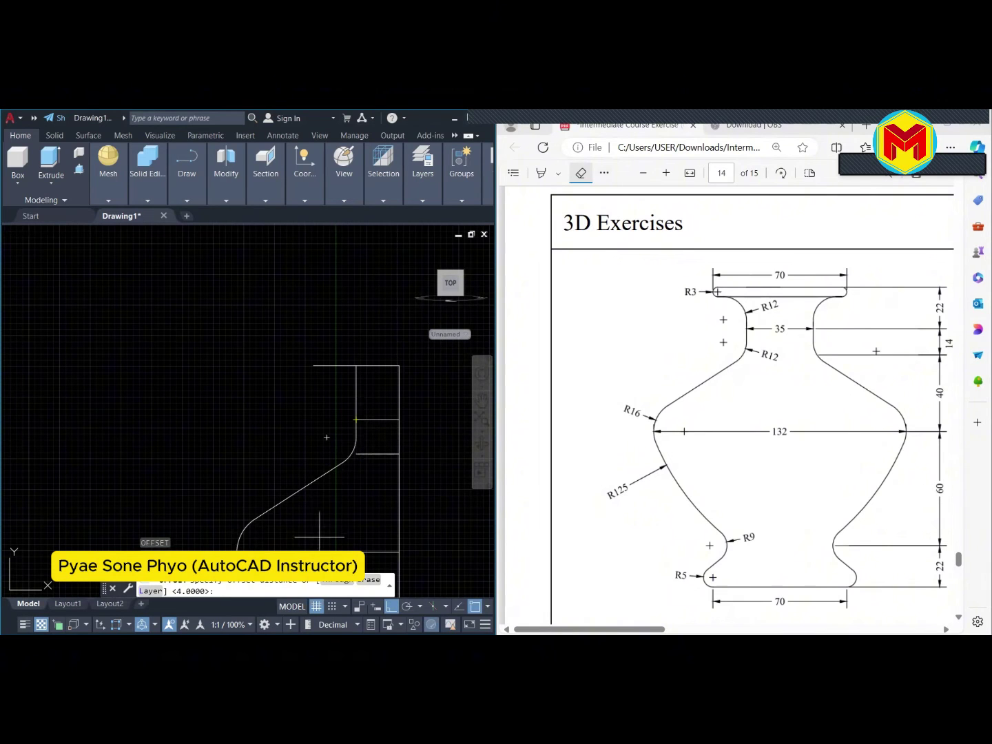
key(Return)
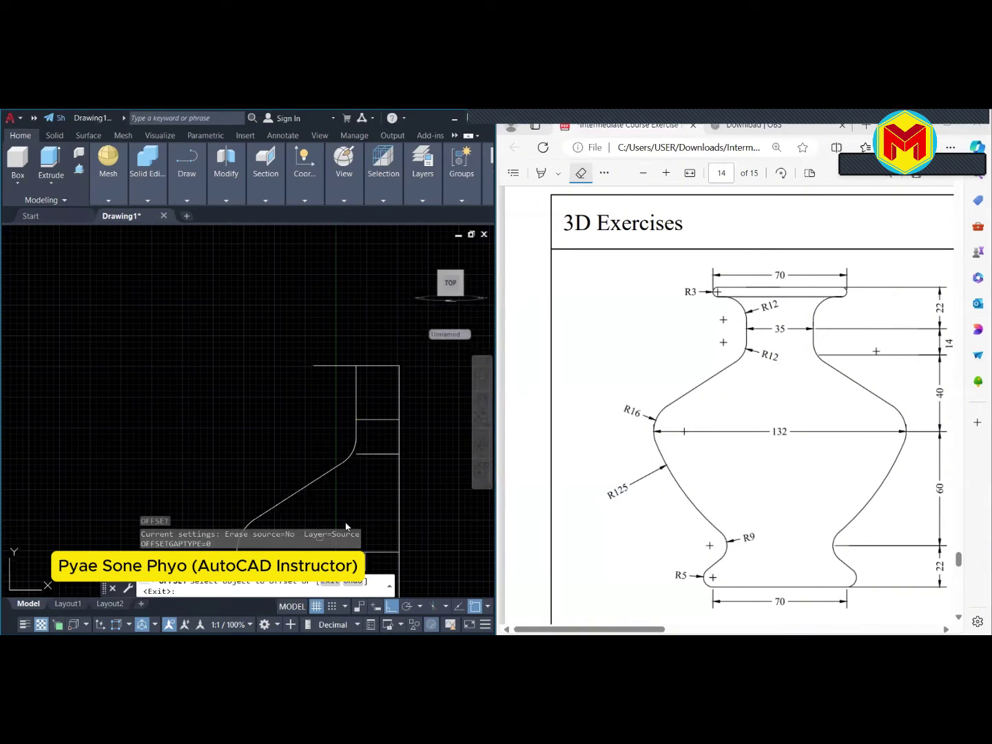
text(6)
key(Return)
click(389, 364)
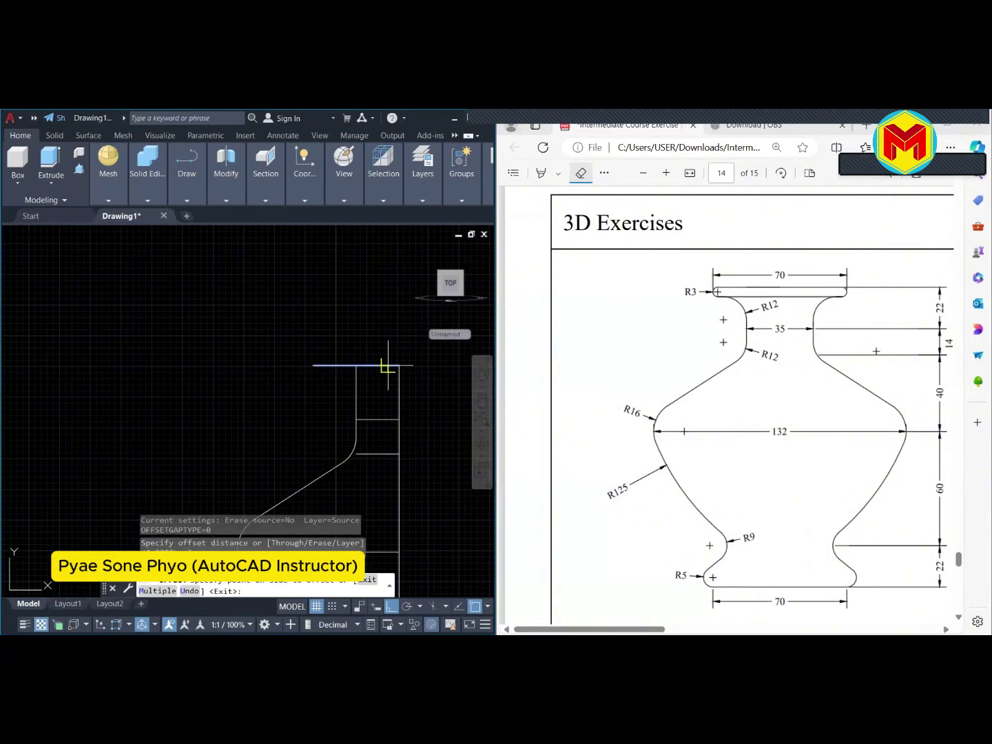
click(379, 399)
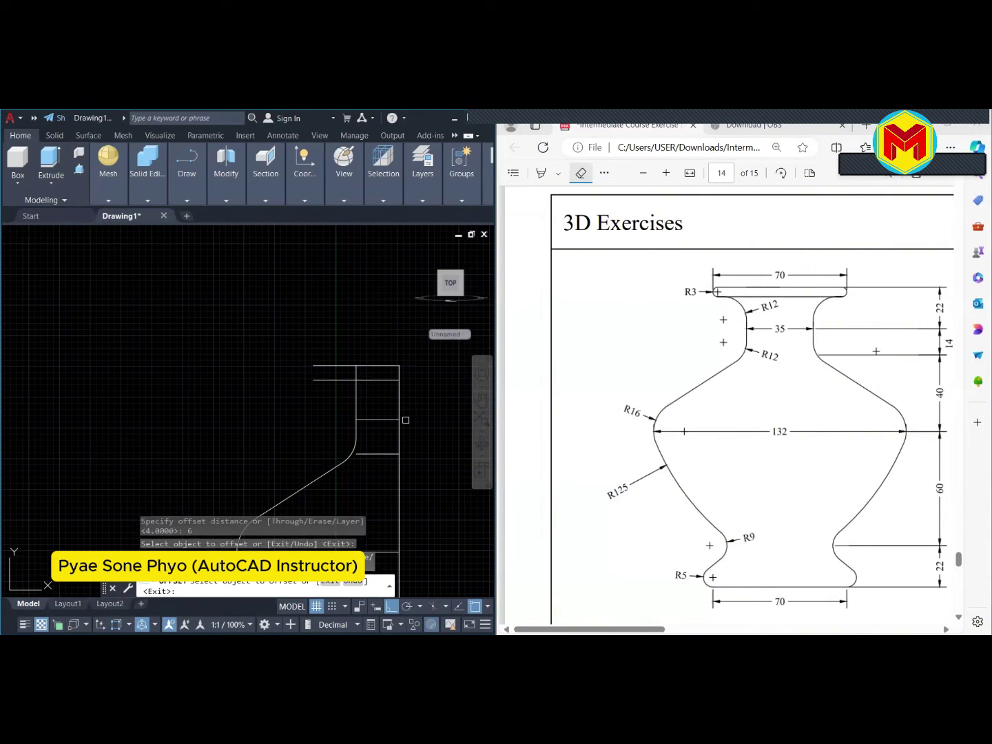
Zoom in on the neck corner, ready to fillet it
click(399, 417)
scroll(352, 383, up, 2)
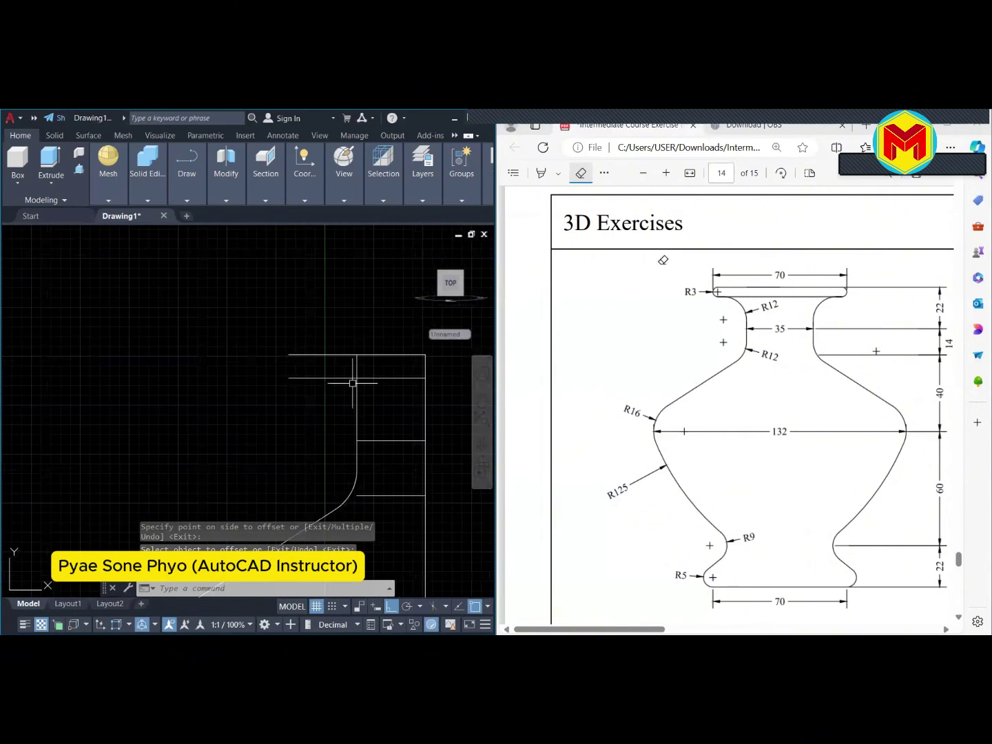
scroll(352, 383, up, 2)
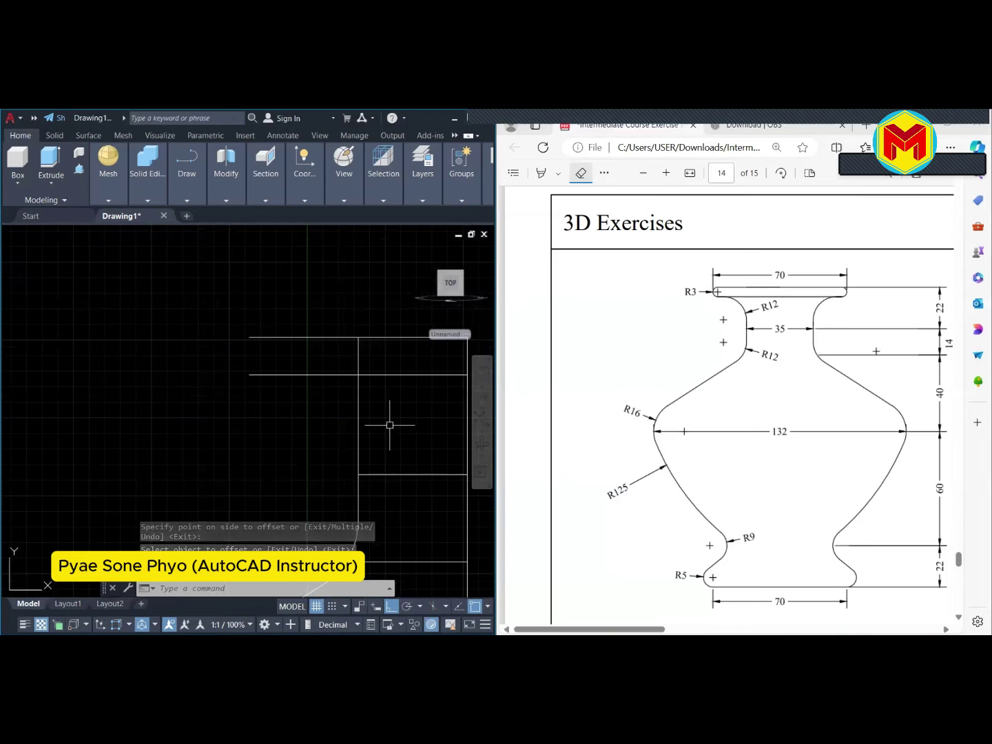
key(Escape)
text(f)
key(Return)
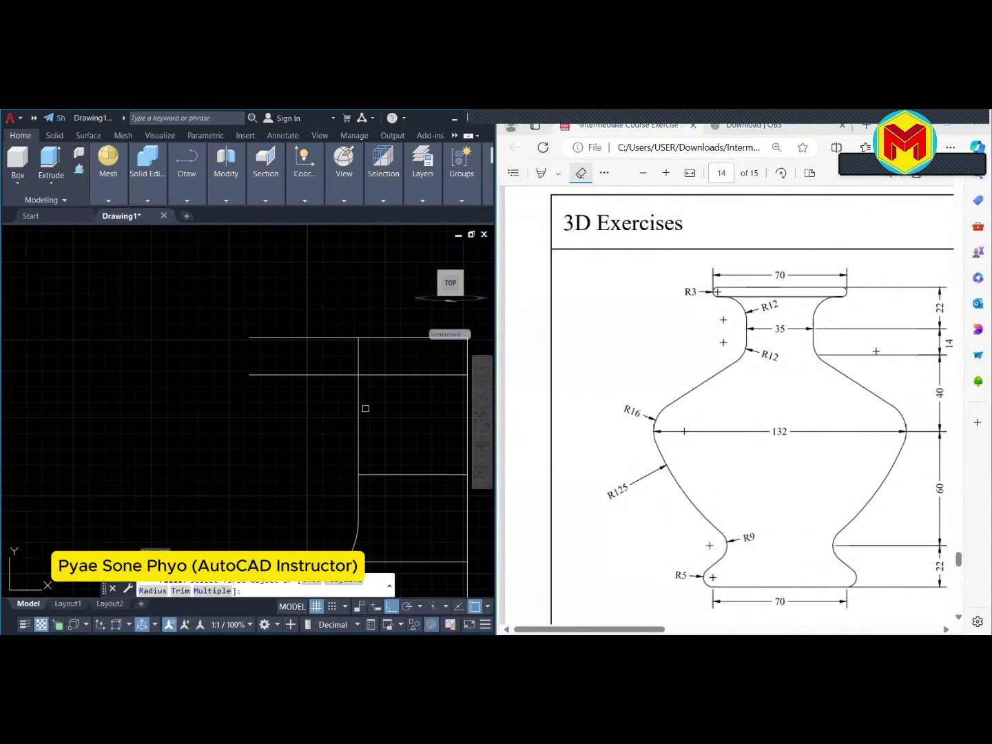
Fillet the offset rim line and vertical neck line with radius 12 in Trim mode
click(182, 591)
key(Return)
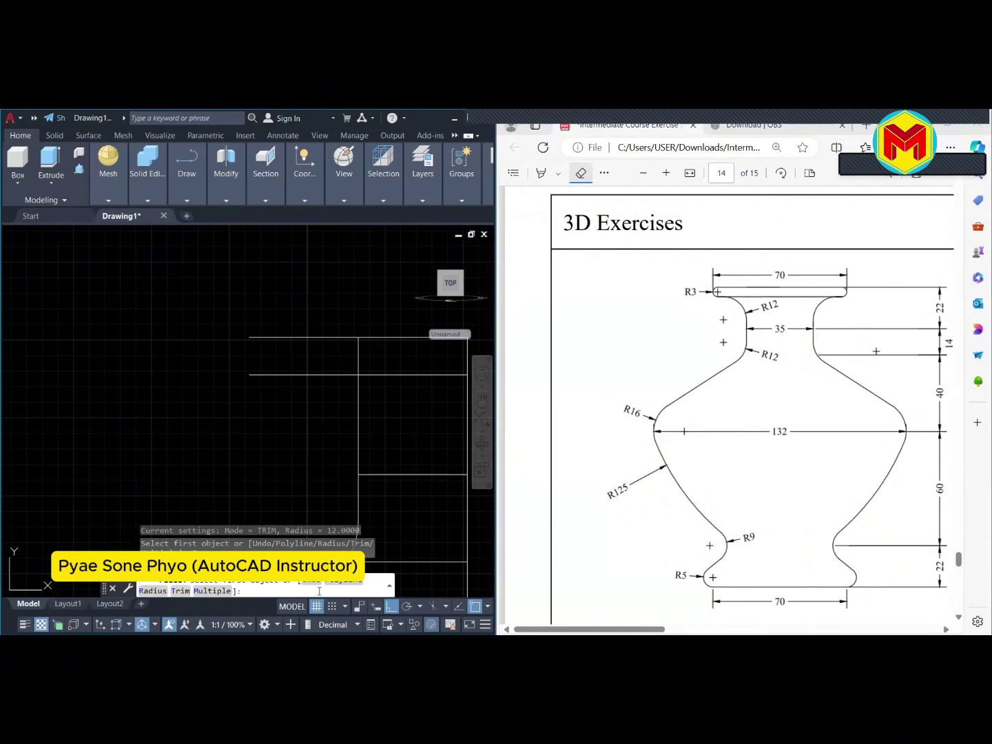
click(161, 591)
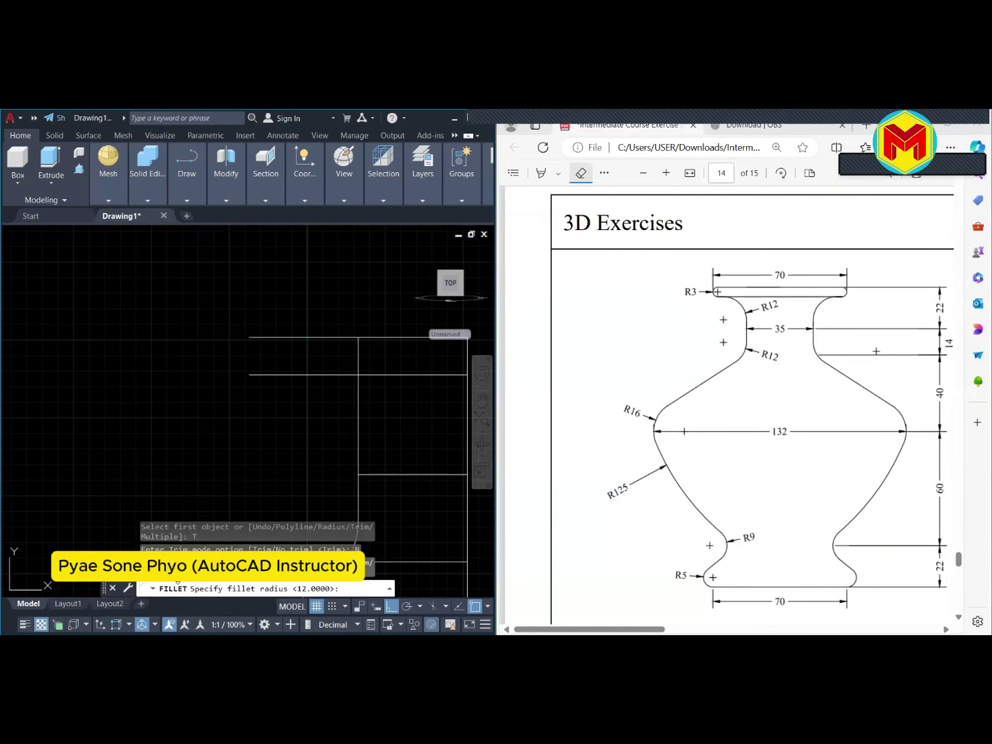
text(12)
key(Return)
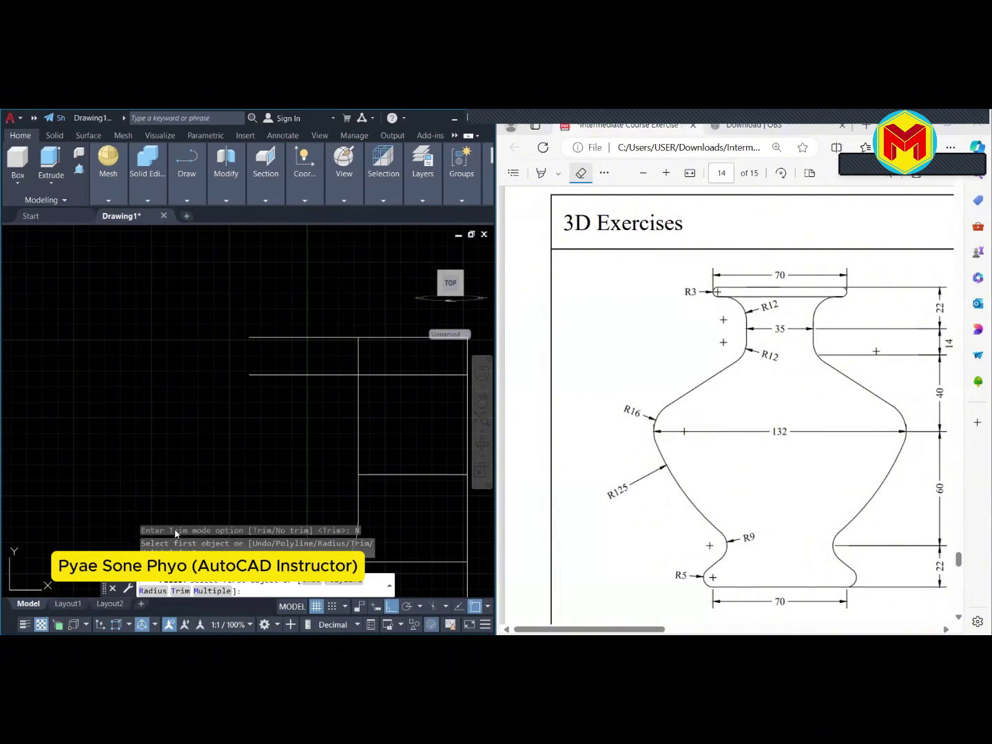
click(335, 380)
text(12)
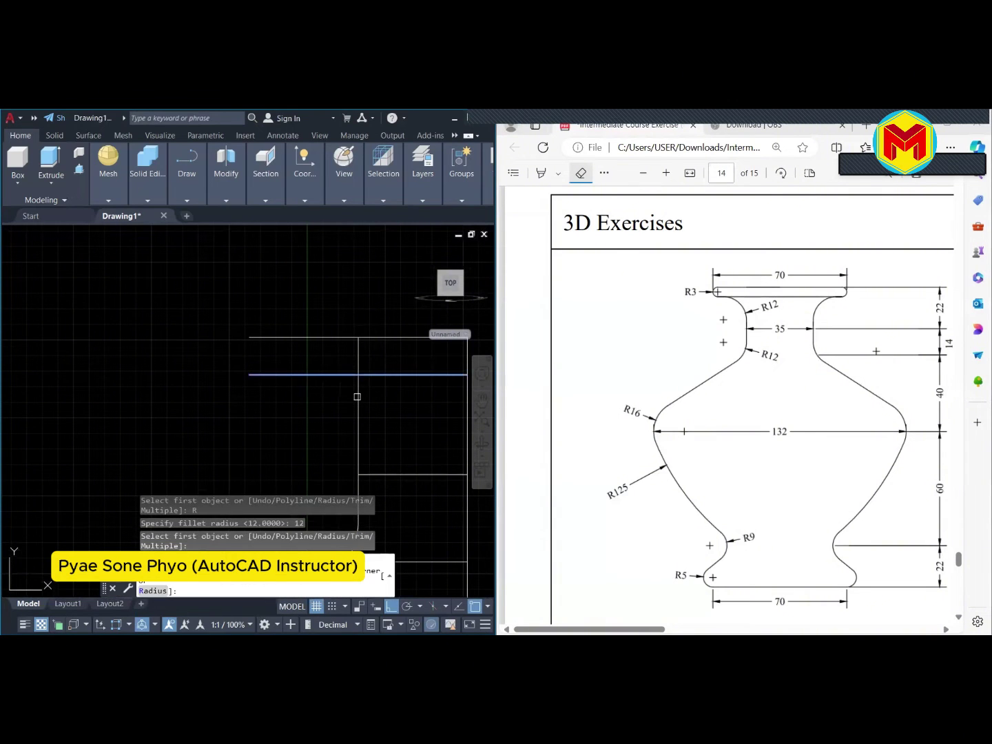
click(359, 396)
Trim away the leftover vertical segment below the new fillet
middle_drag(355, 394, 351, 432)
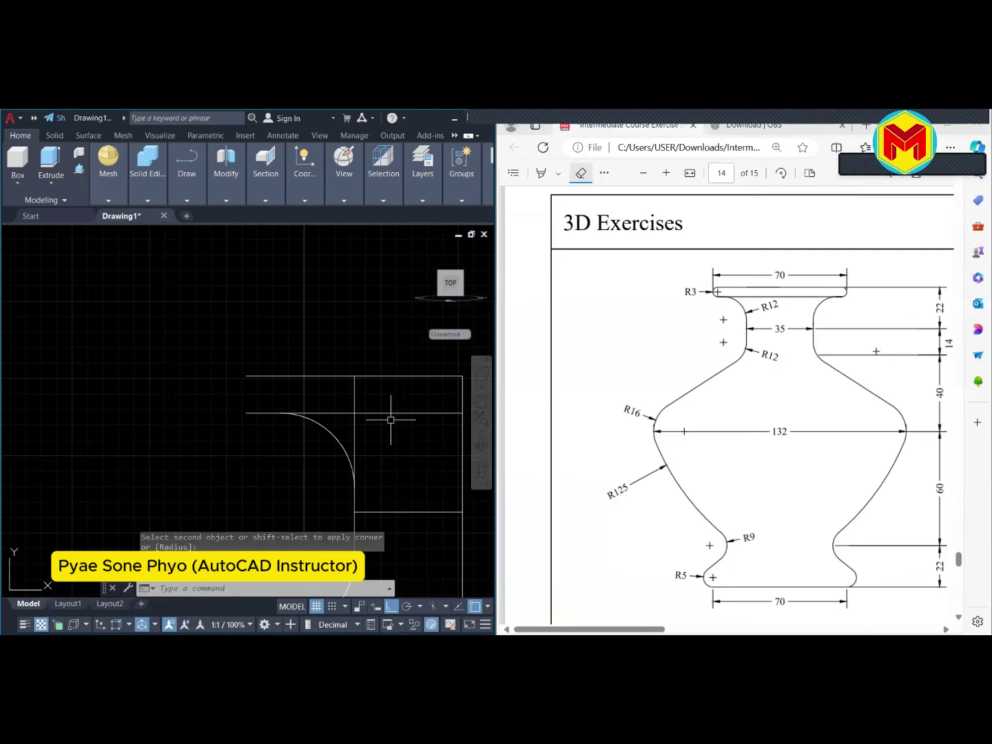
text(tr)
key(Return)
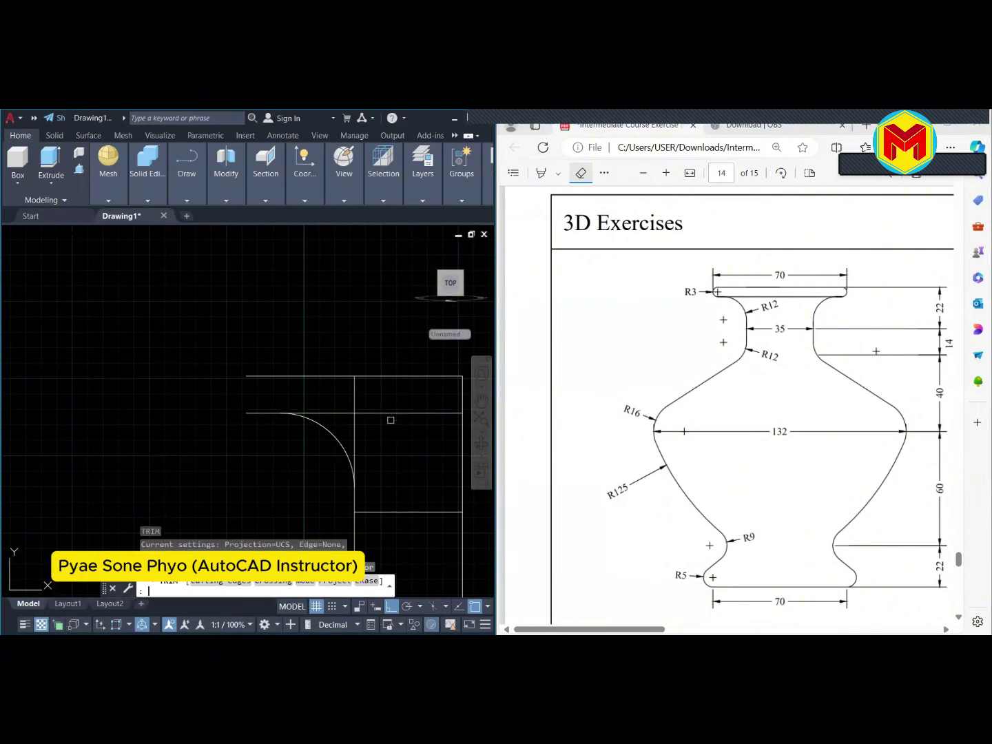
click(352, 425)
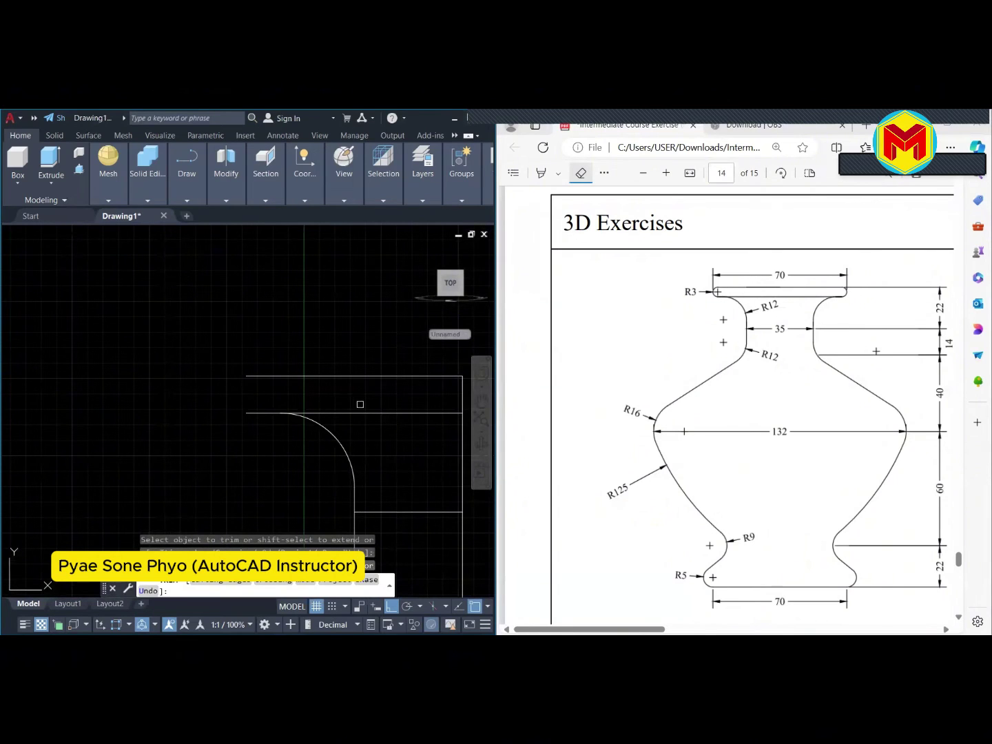
key(Return)
Circle the R3 callout on the reference PDF with freehand ink
click(617, 317)
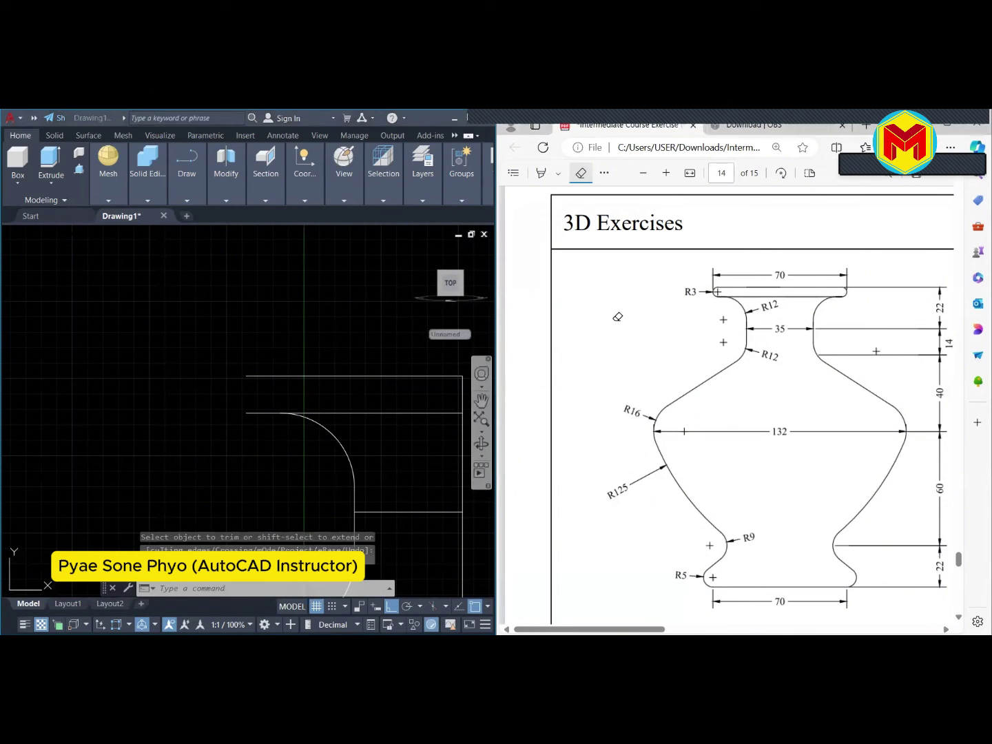
click(604, 173)
click(626, 196)
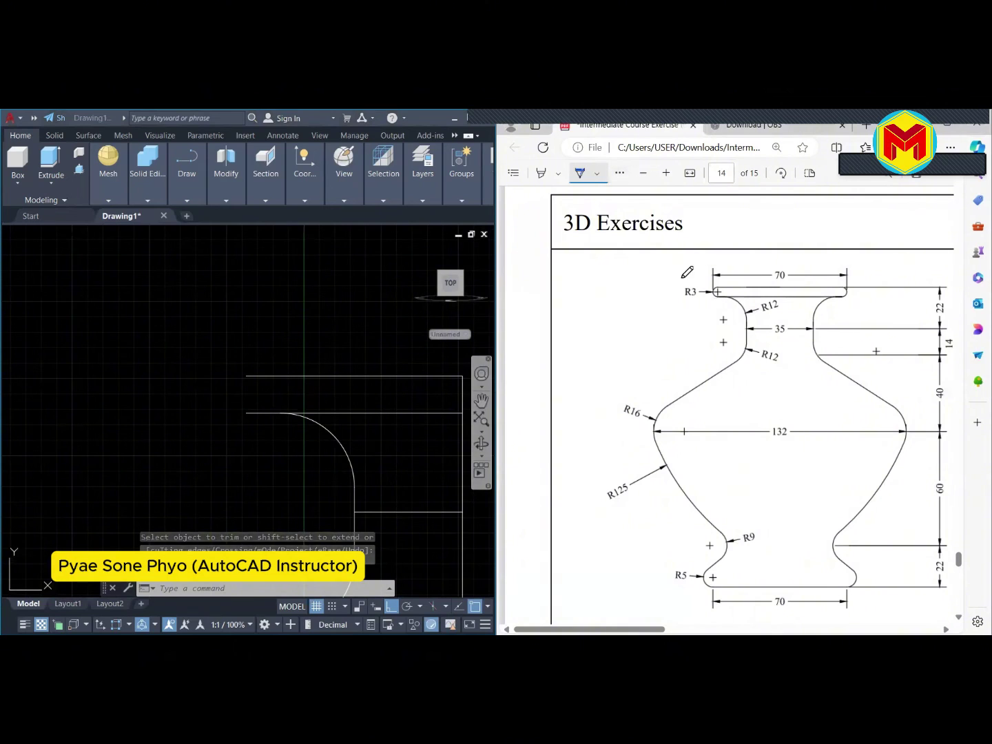
mouse_move(680, 277)
mouse_down()
mouse_move(704, 285)
mouse_move(686, 305)
mouse_move(682, 277)
mouse_up()
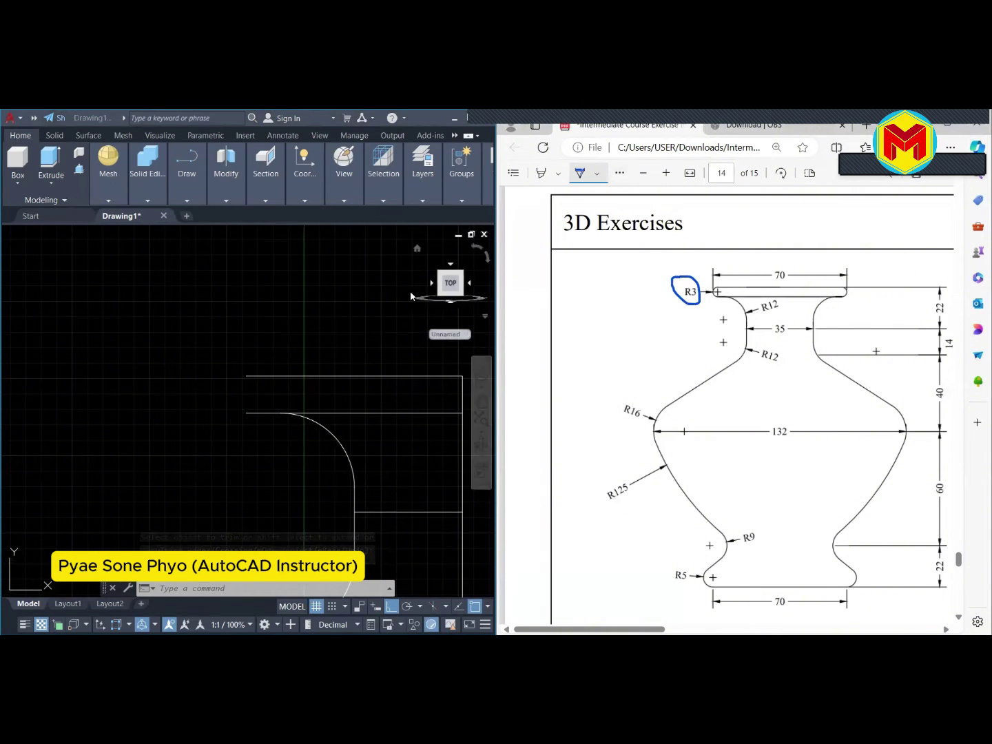
click(386, 302)
Draw a radius 3 circle above the profile and window-select it
text(c)
key(Return)
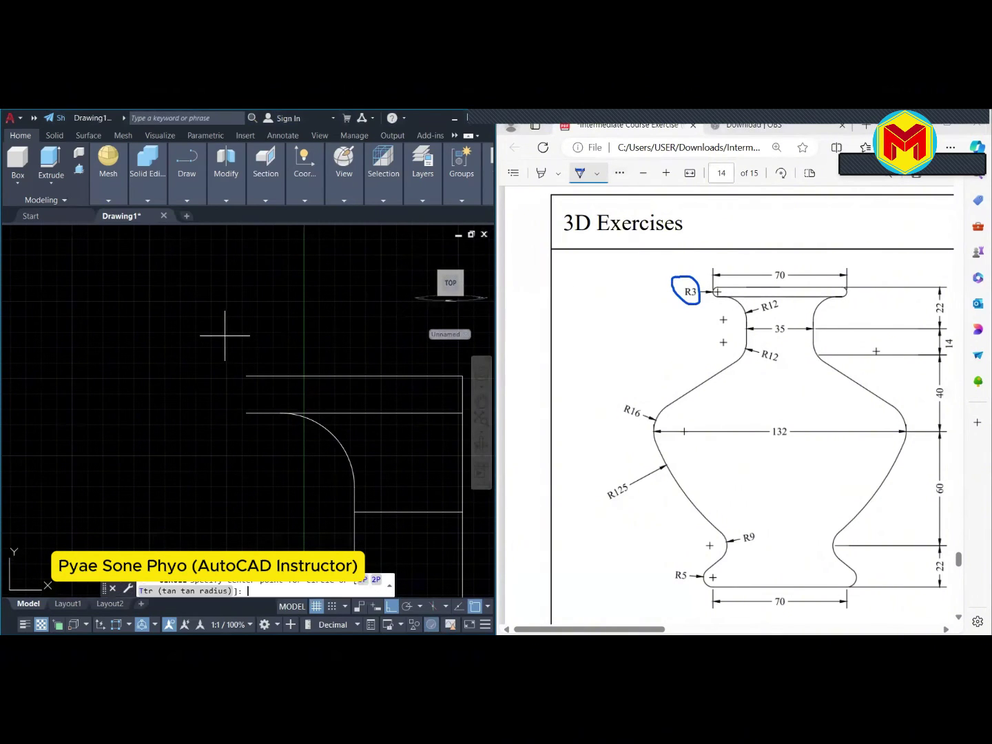
click(184, 324)
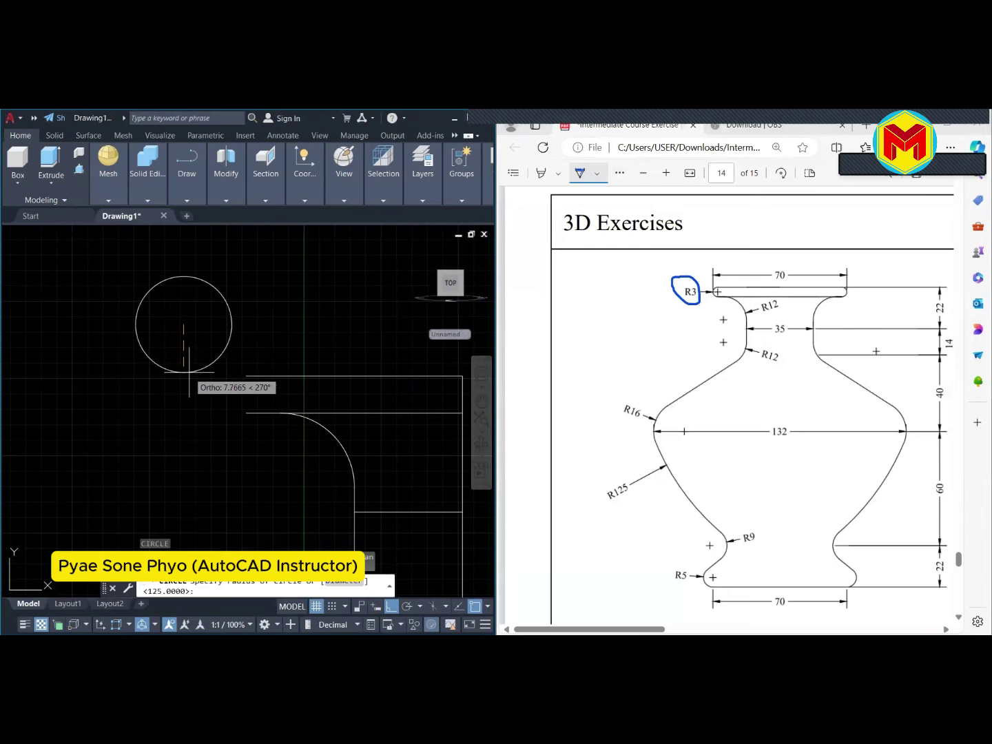
text(3)
key(Return)
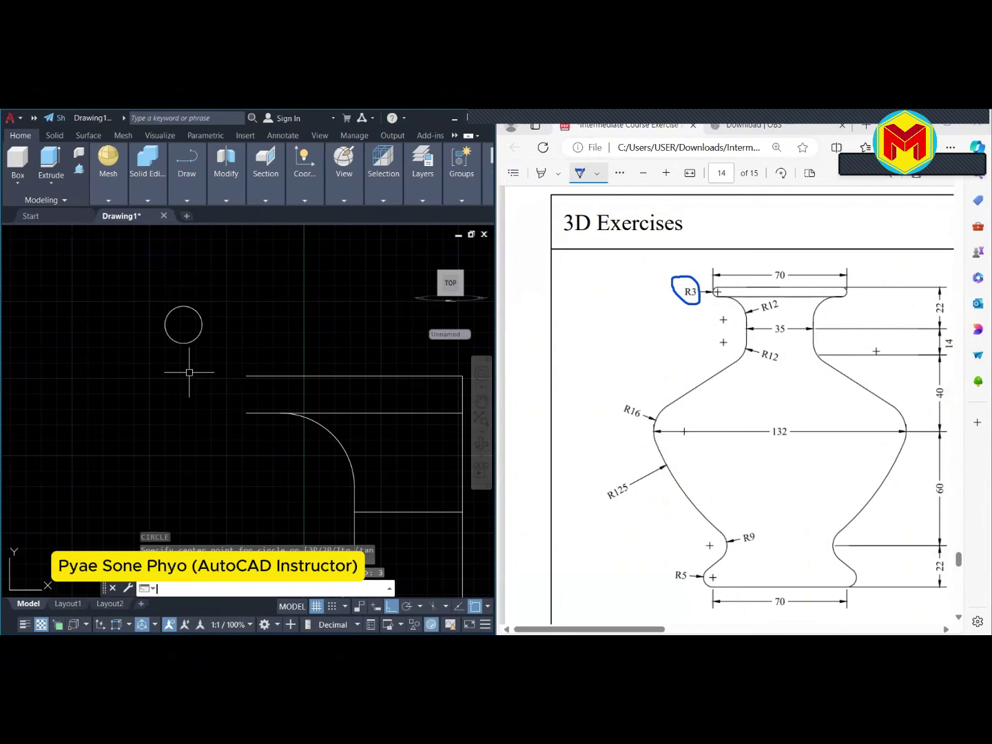
click(227, 336)
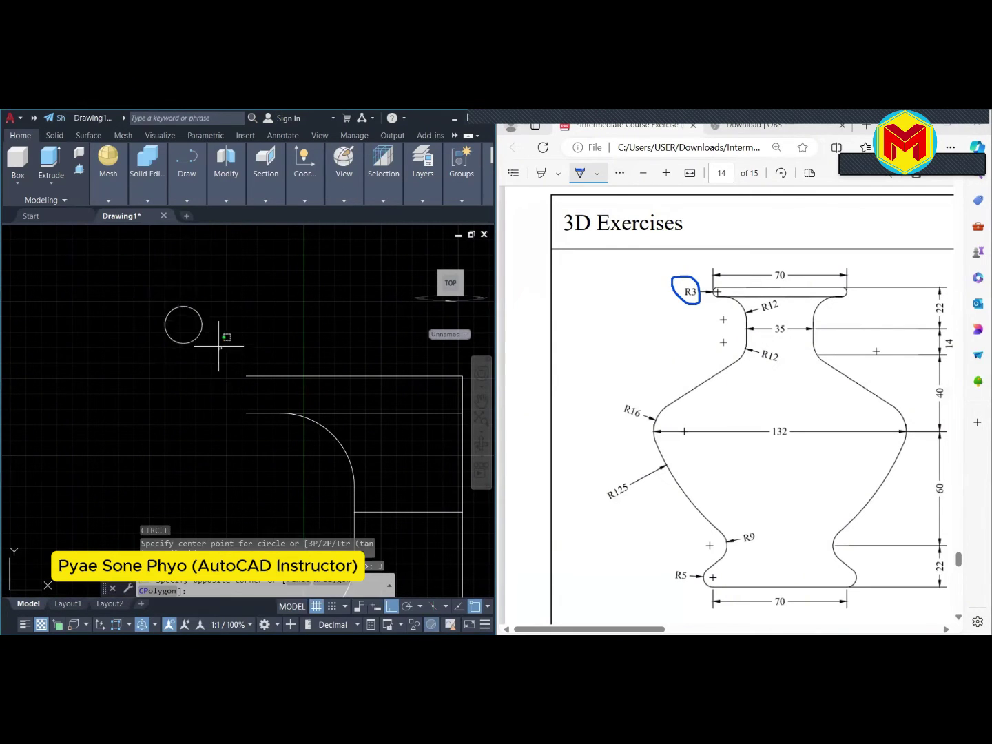
click(127, 295)
Start moving the new R3 circle
text(m)
key(Return)
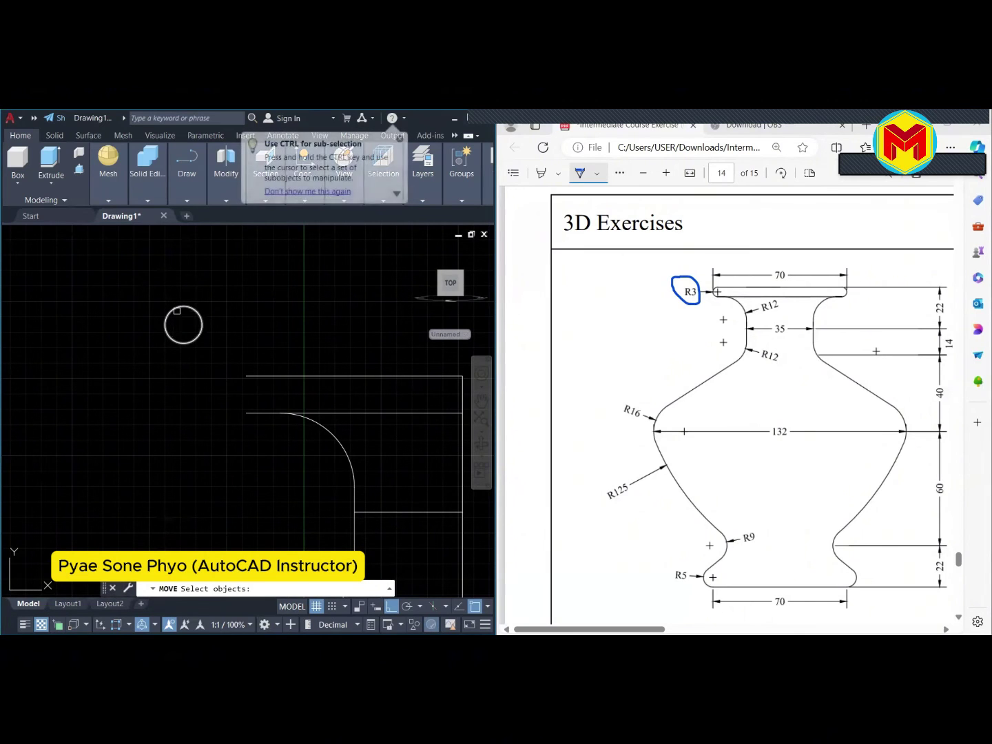
click(221, 362)
click(146, 309)
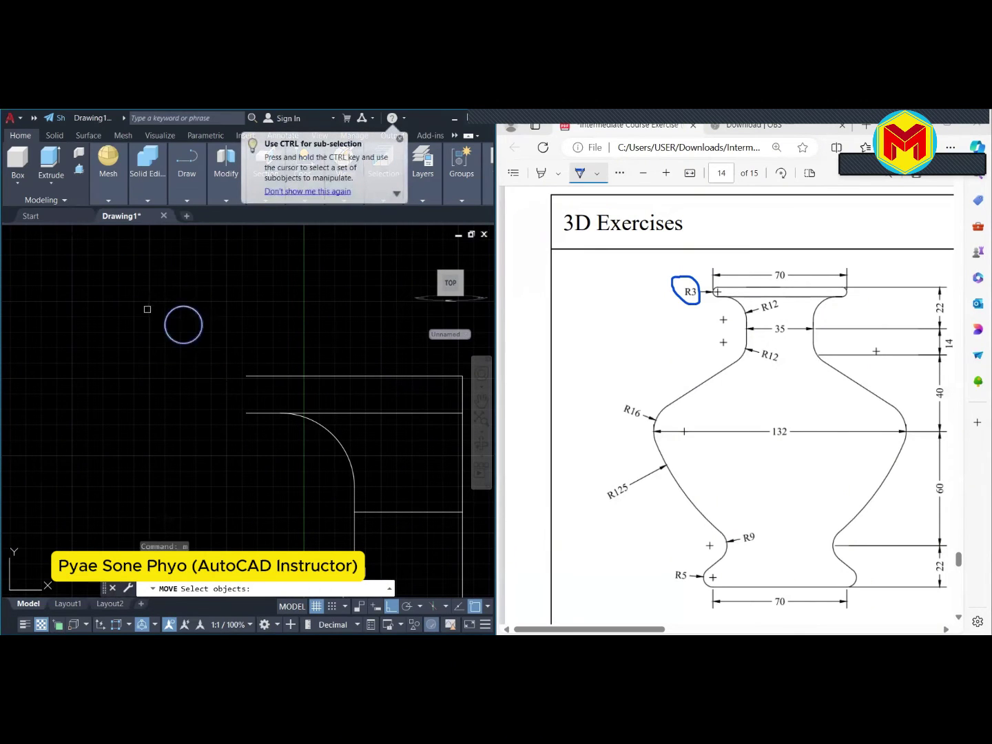
Zoom the PDF around the neck, try a mid-between-two-points base, then cancel the move
key(Return)
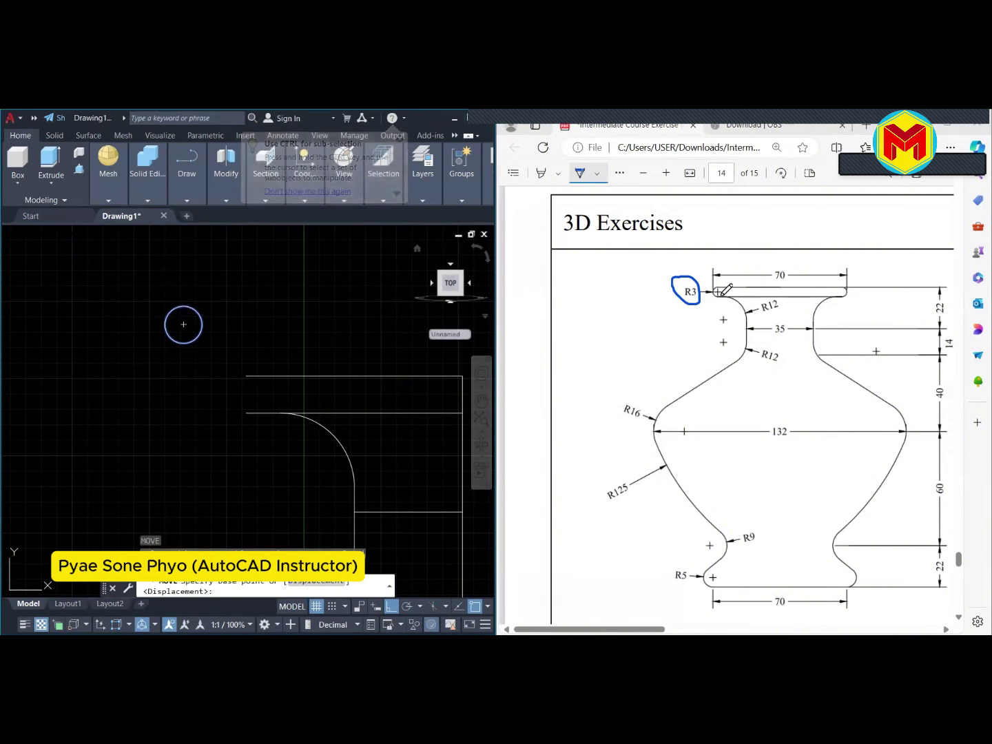
click(666, 173)
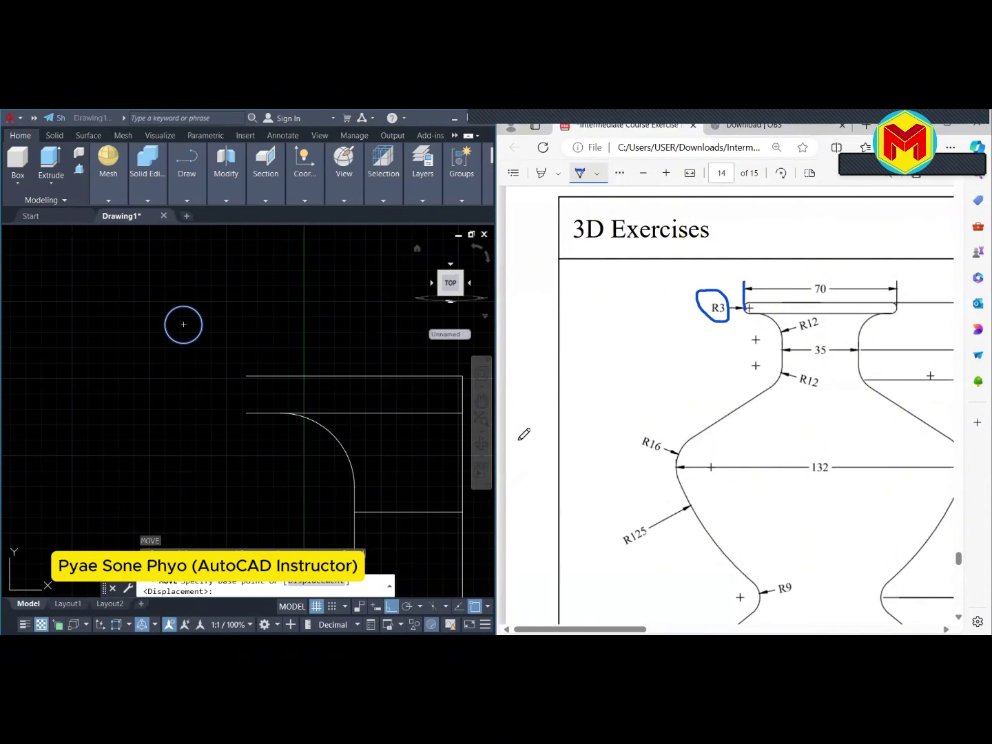
click(175, 335)
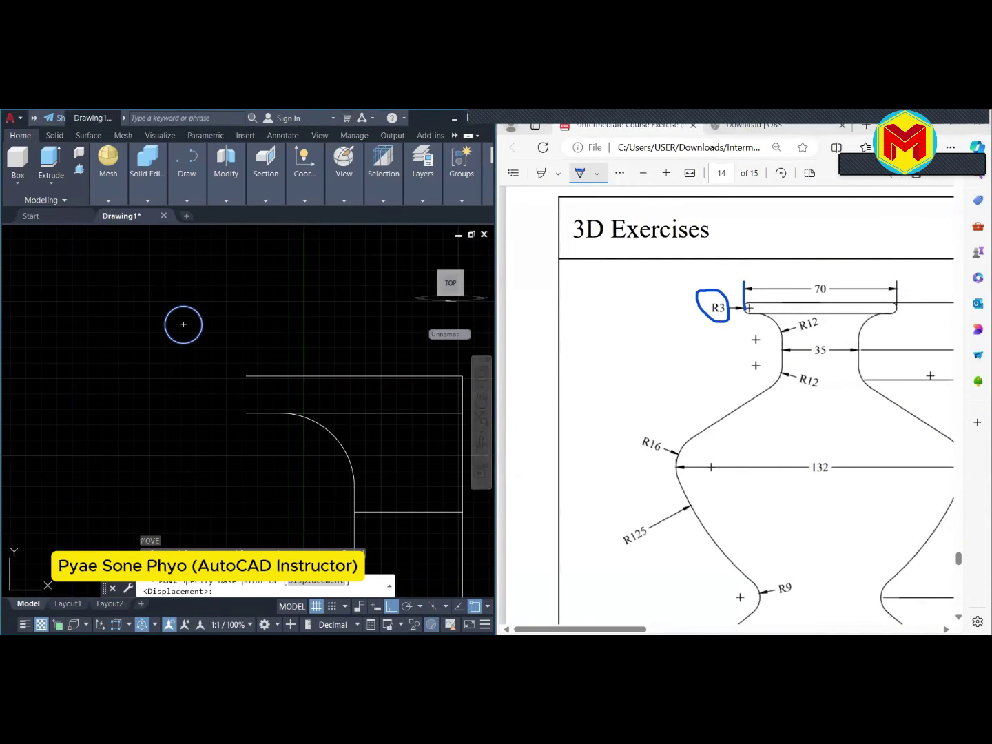
click(164, 324)
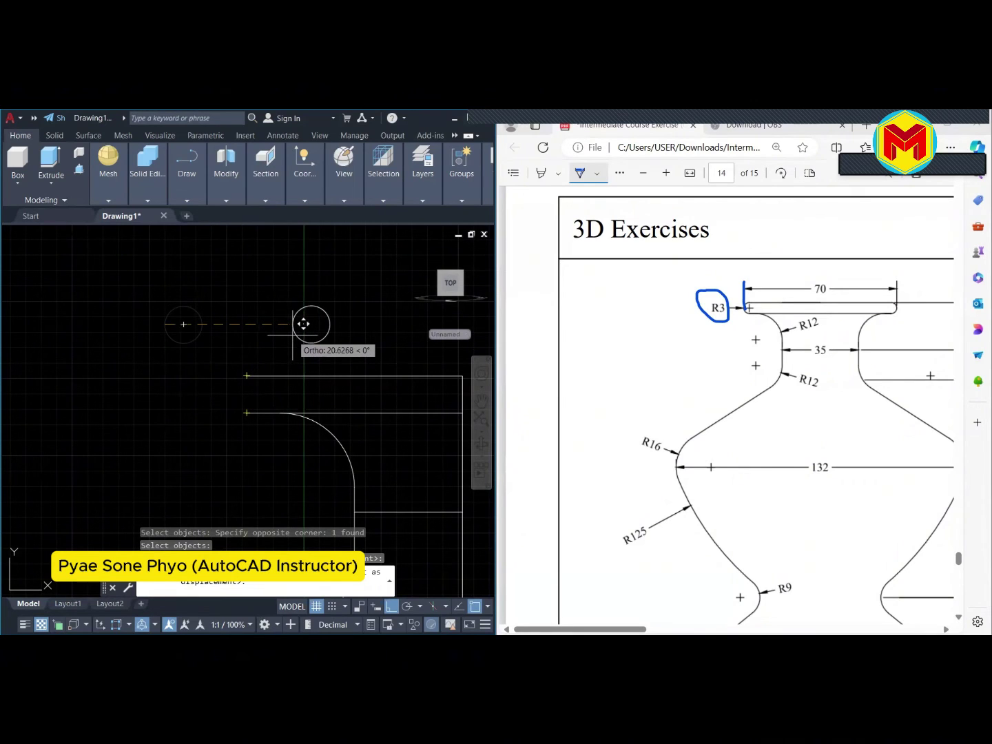
shift+right_click(292, 337)
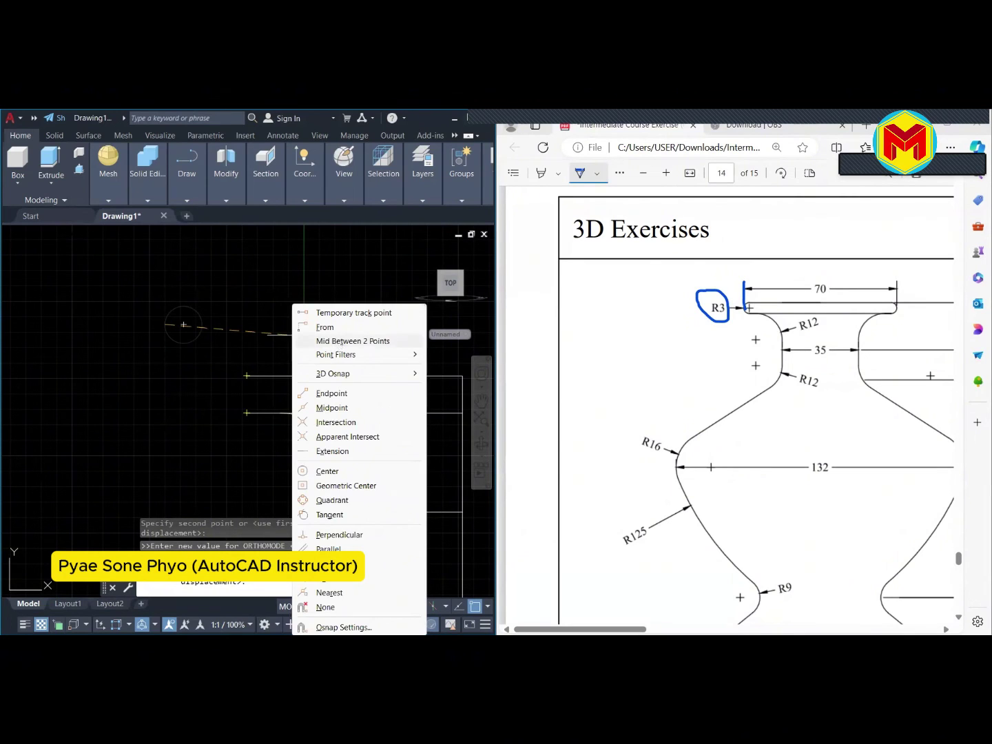
click(351, 341)
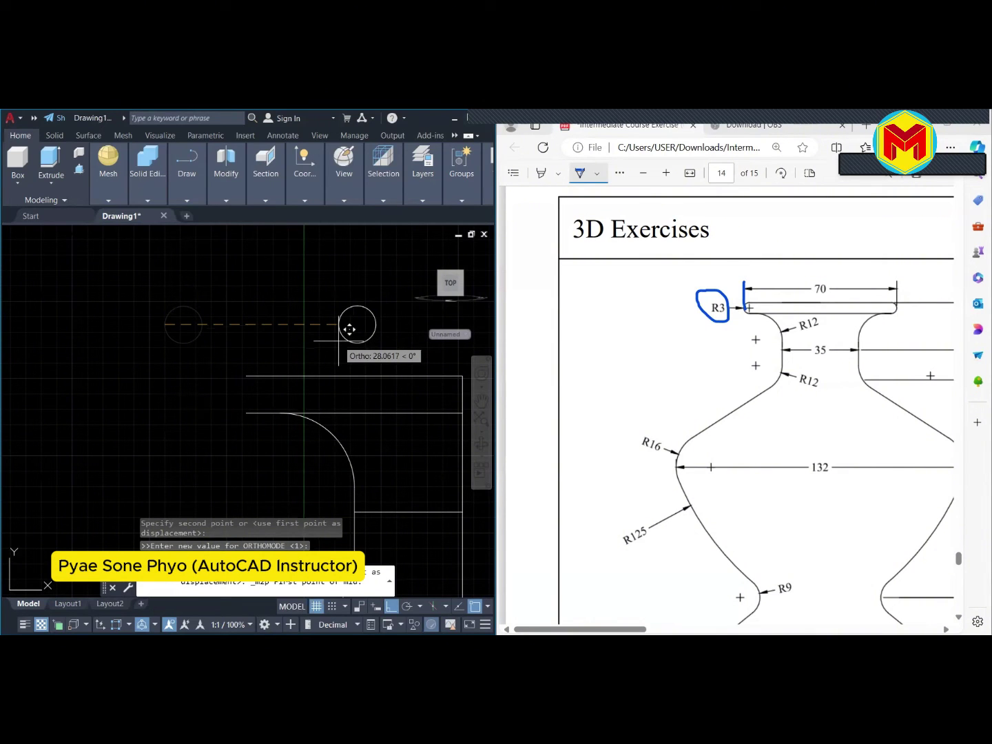
key(Escape)
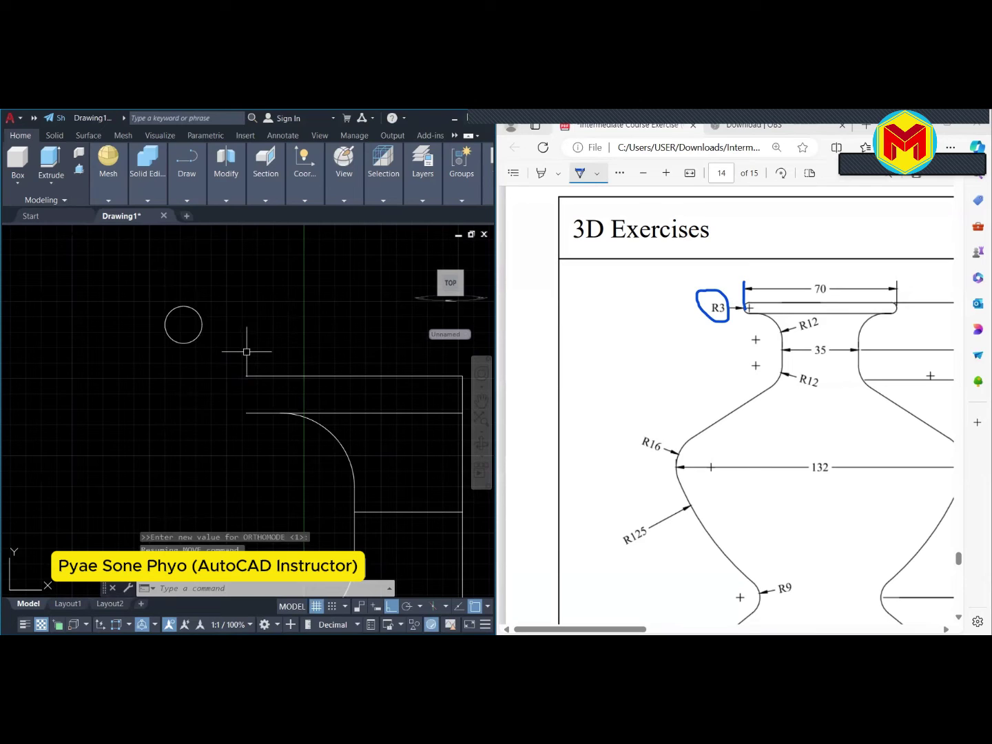
text(m)
Restart MOVE on the R3 circle, picking its left quadrant as base point
key(space)
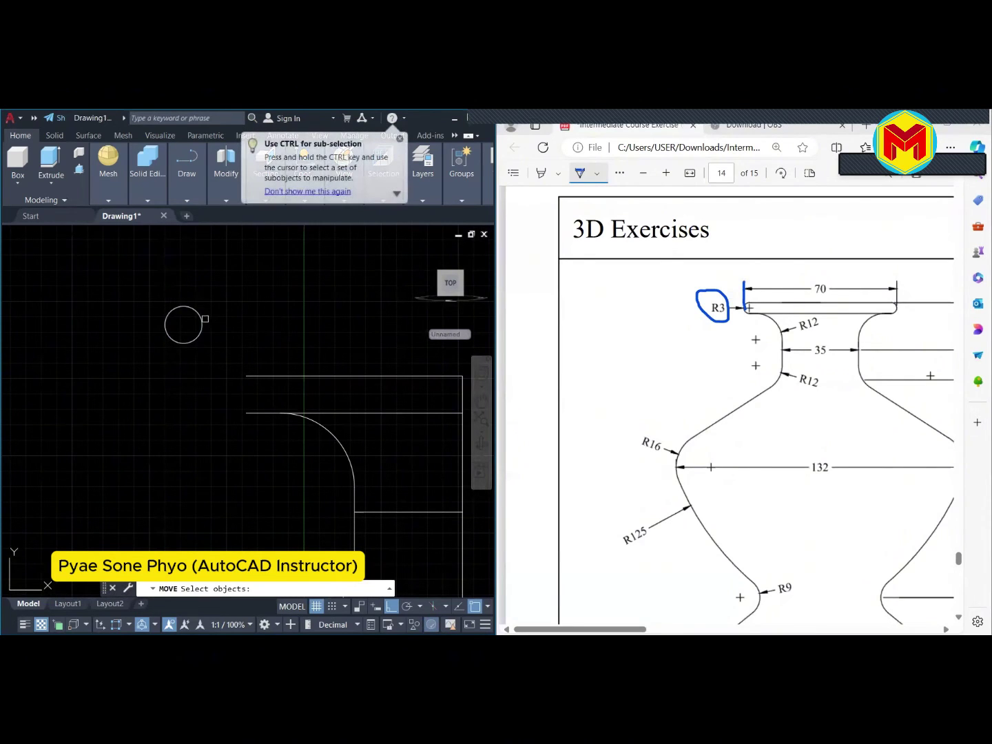
click(202, 320)
key(Return)
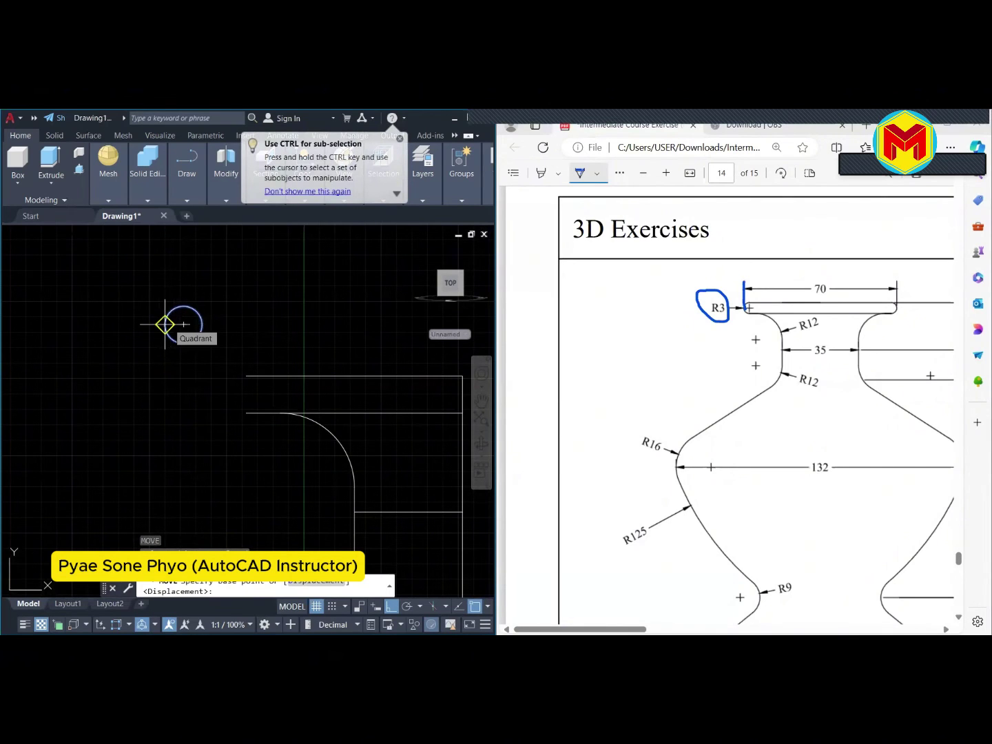
click(164, 323)
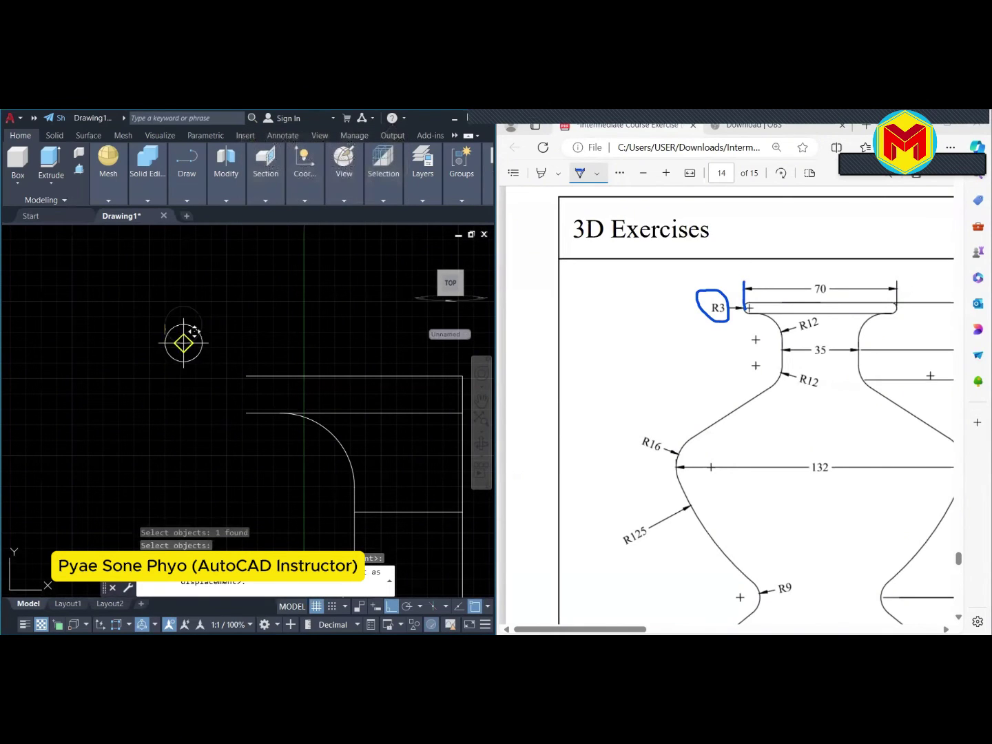
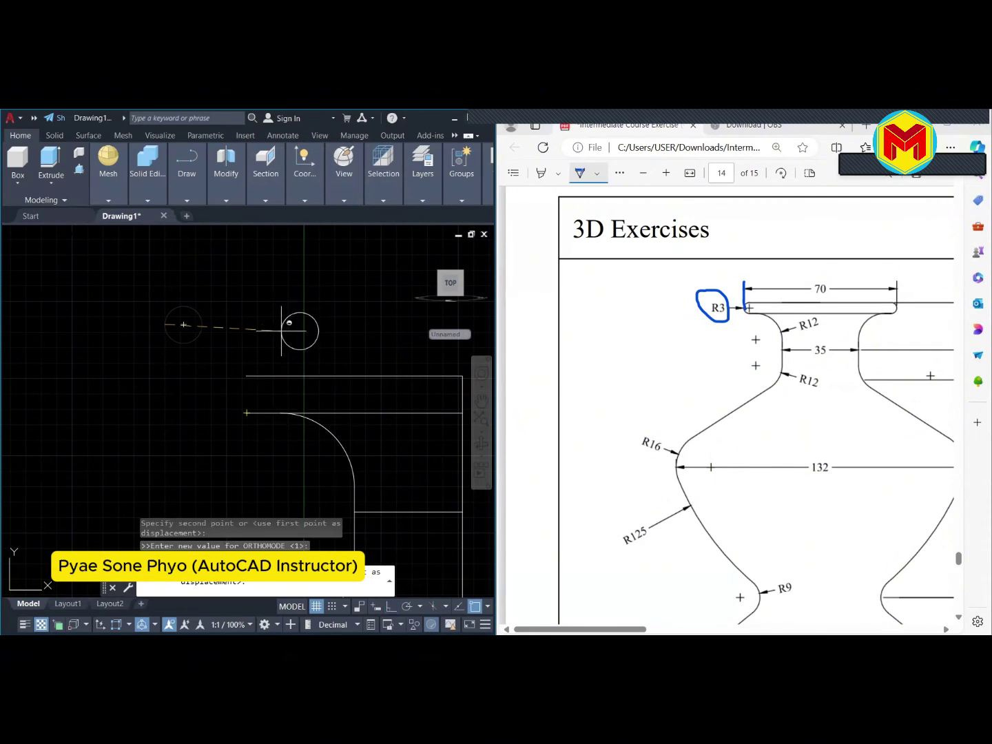
Place the R3 rim circle midway between the rectangle corner and the neck arc's start
shift+right_click(282, 335)
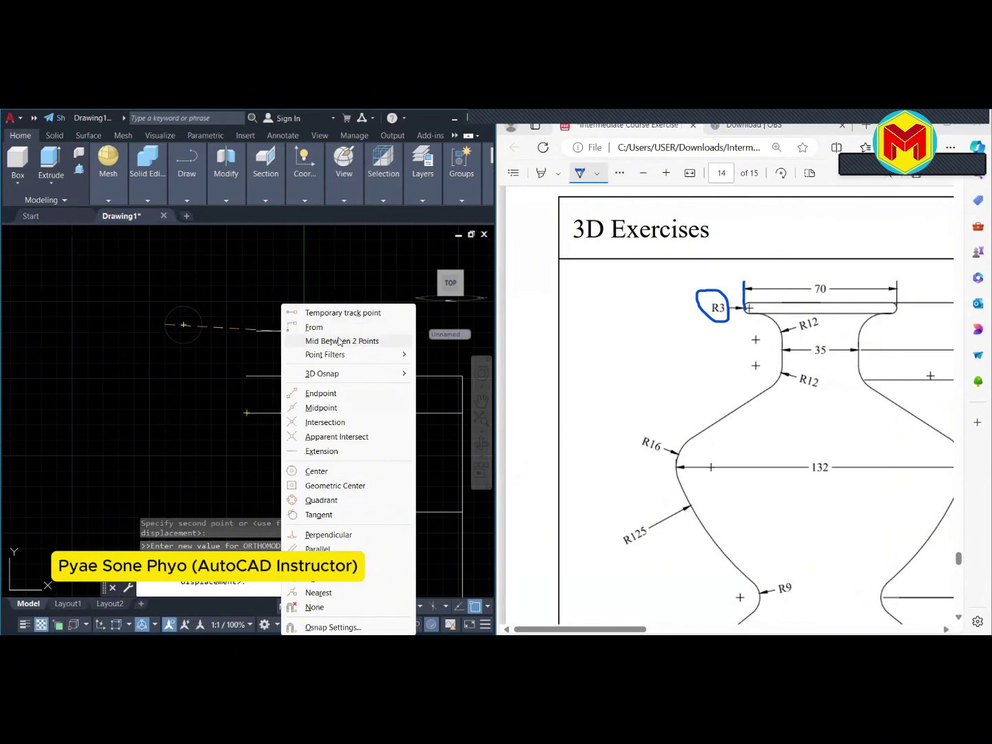
click(338, 341)
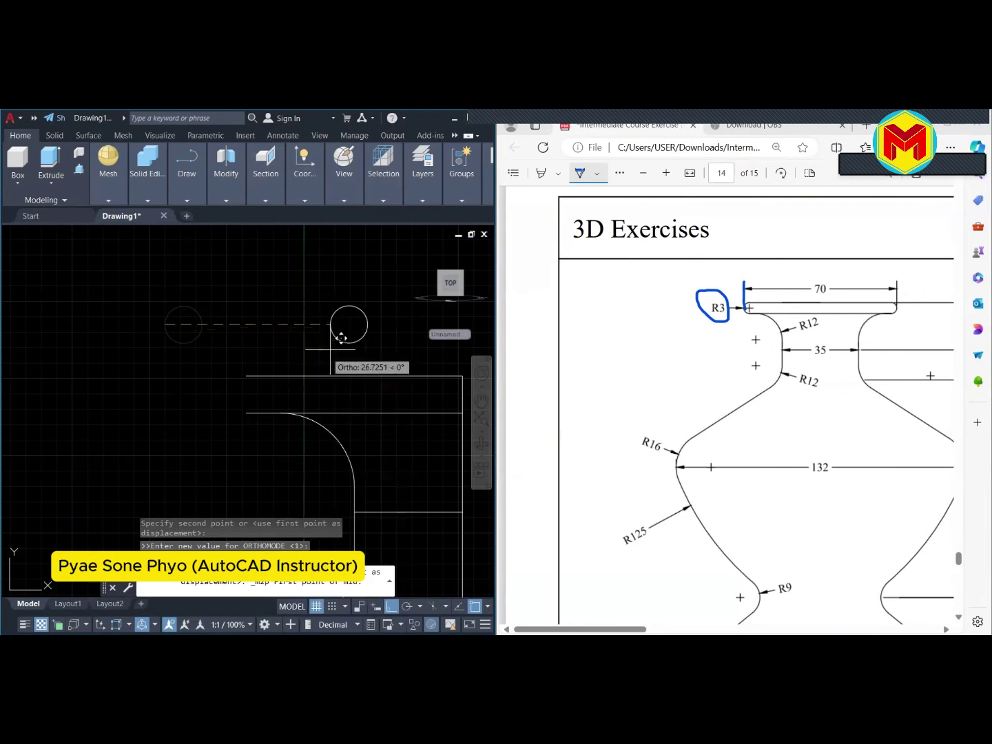
click(248, 376)
click(281, 413)
scroll(227, 398, down, 2)
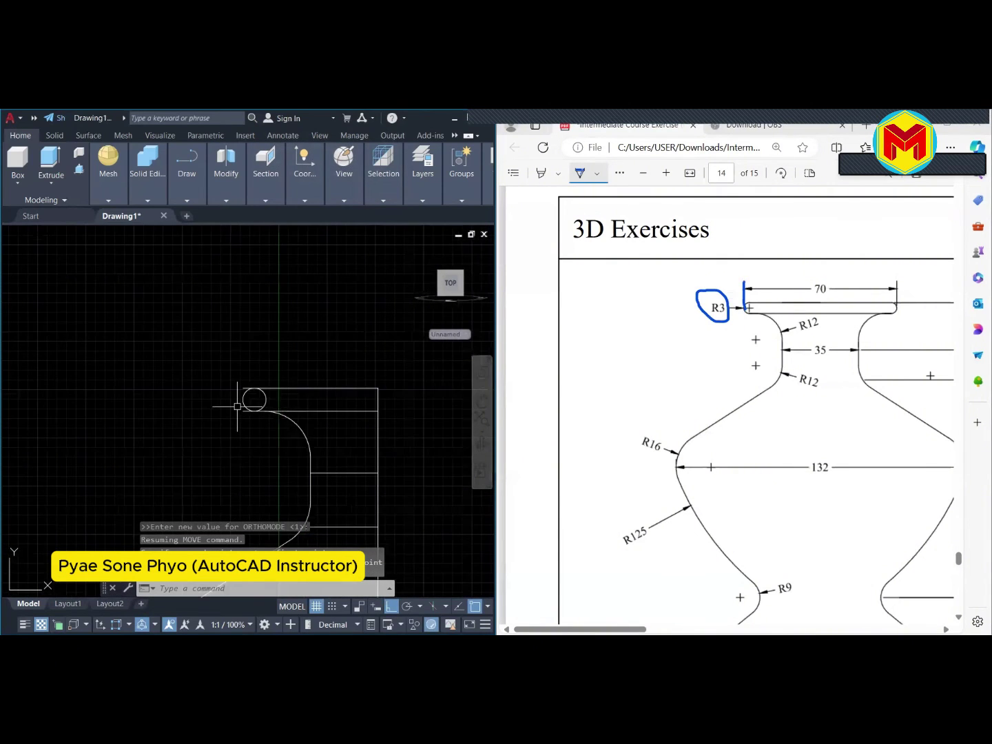
Start a trim on the profile, then exit it without trimming anything
text(tr)
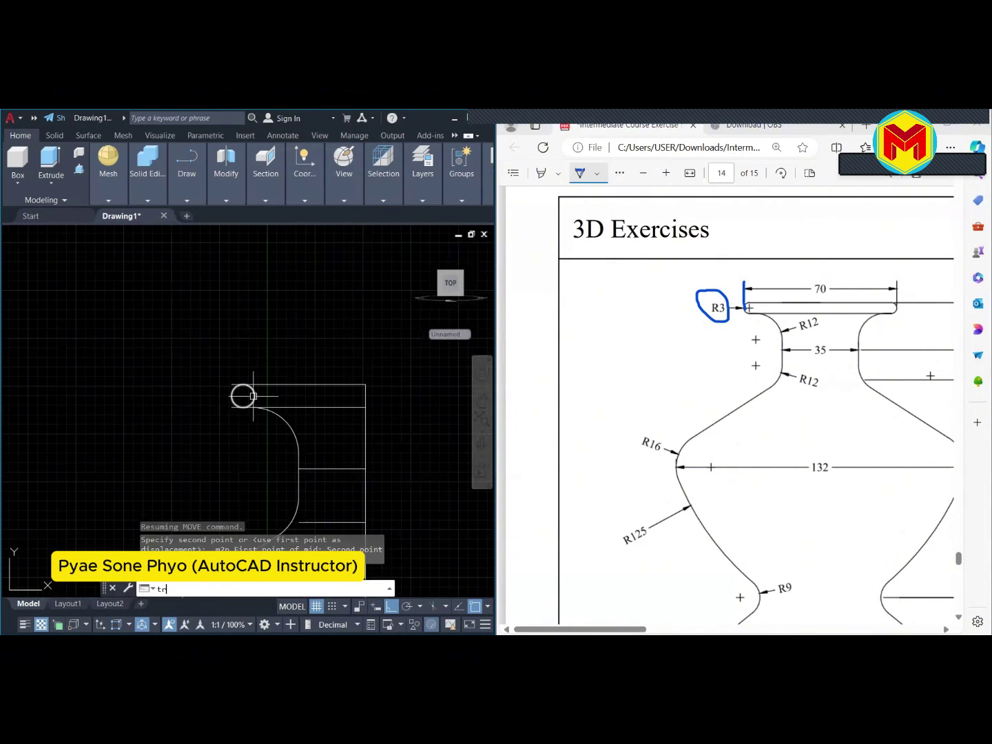
key(Return)
scroll(234, 386, up, 2)
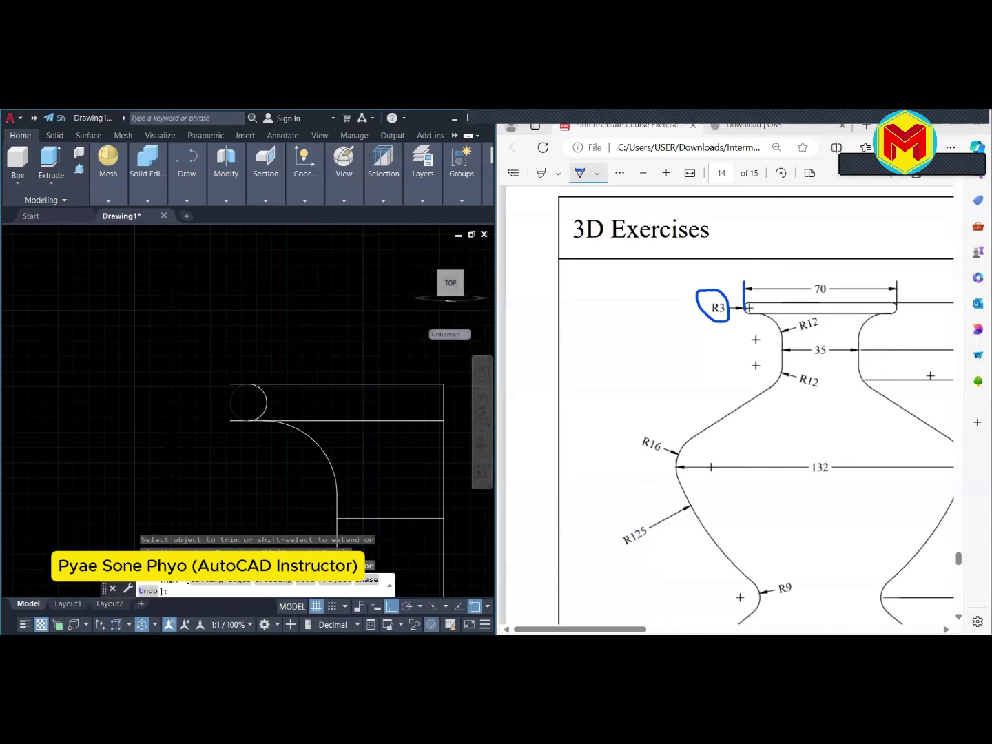
scroll(232, 385, up, 2)
scroll(232, 441, down, 4)
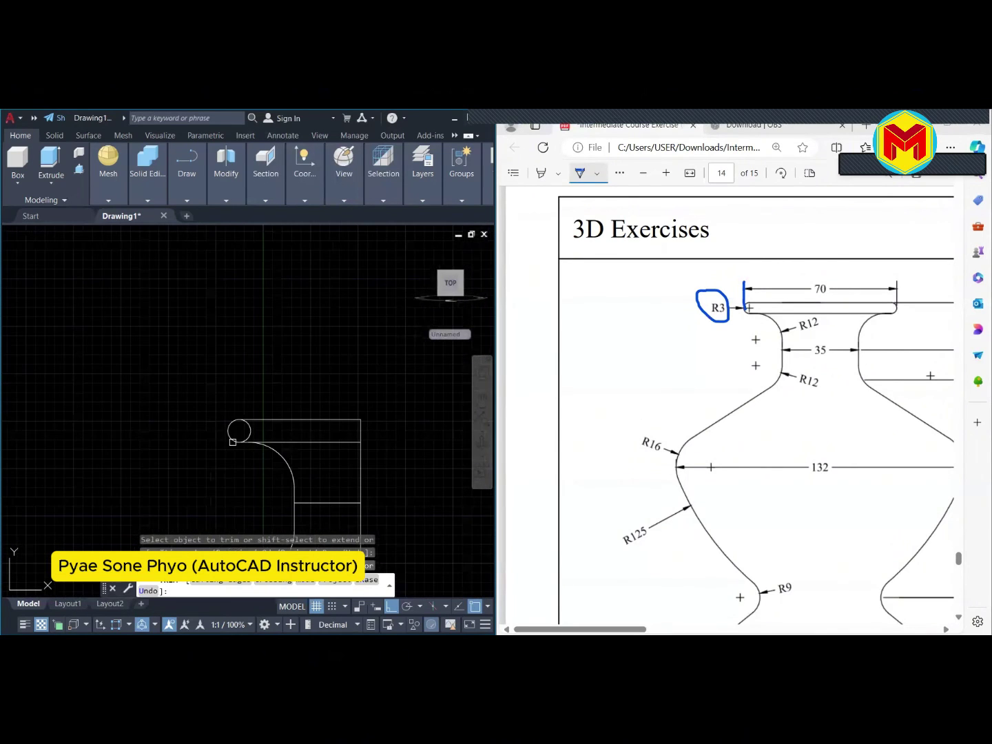
scroll(322, 443, down, 5)
key(Escape)
scroll(341, 465, down, 3)
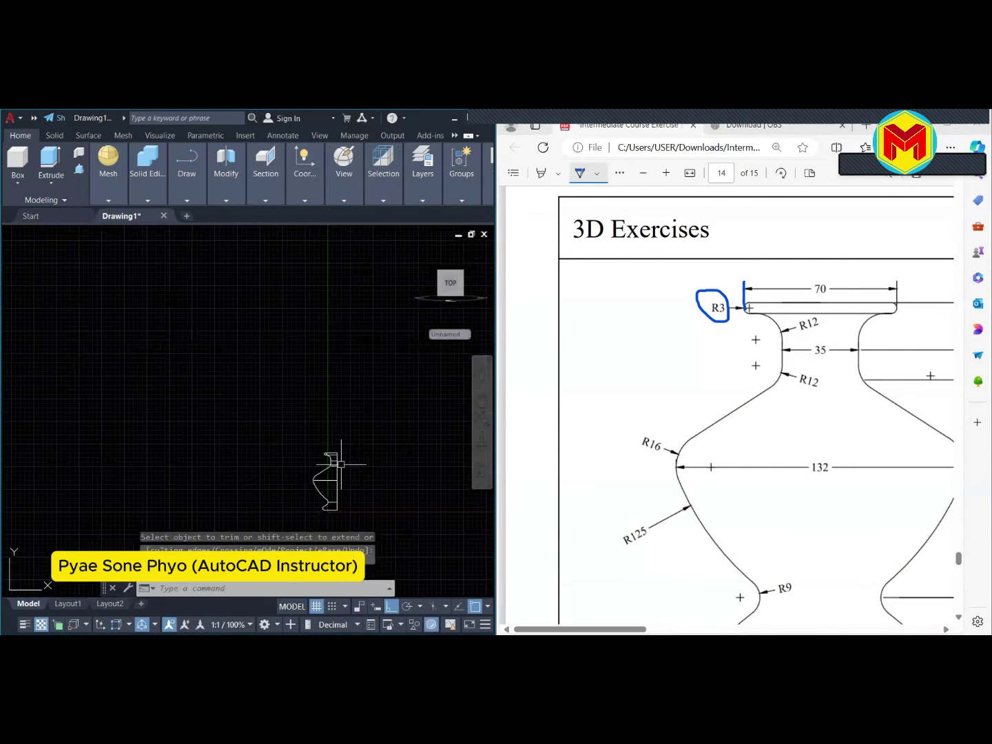
scroll(341, 464, up, 7)
Erase the horizontal construction lines using a crossing window
click(330, 514)
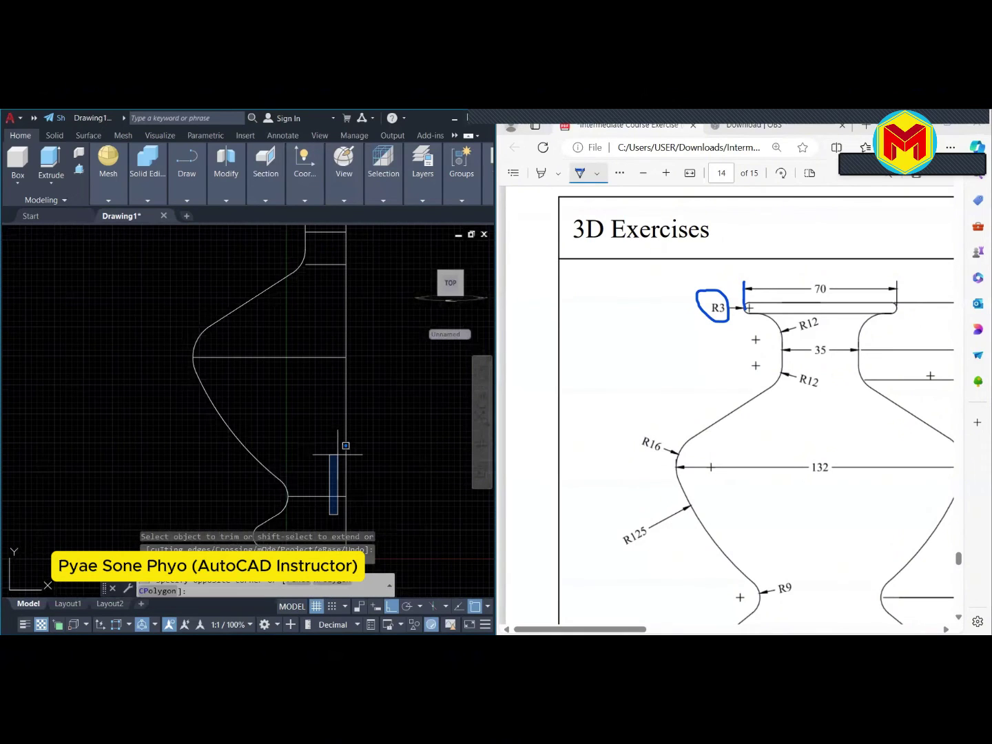
key(Escape)
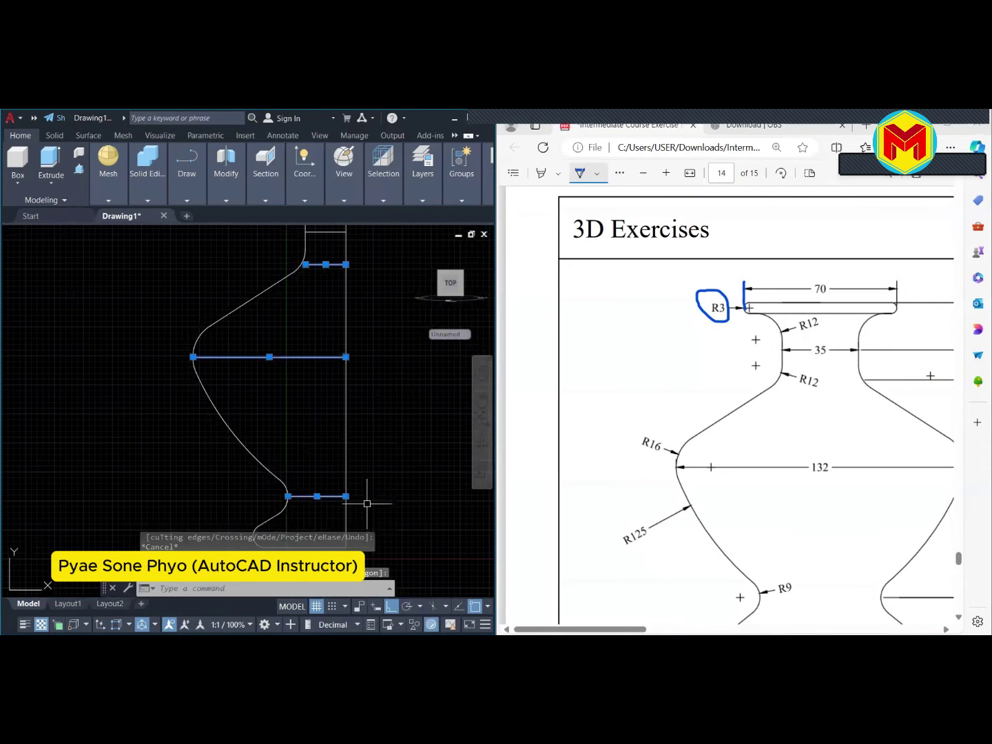
click(364, 516)
click(324, 244)
right_click(324, 249)
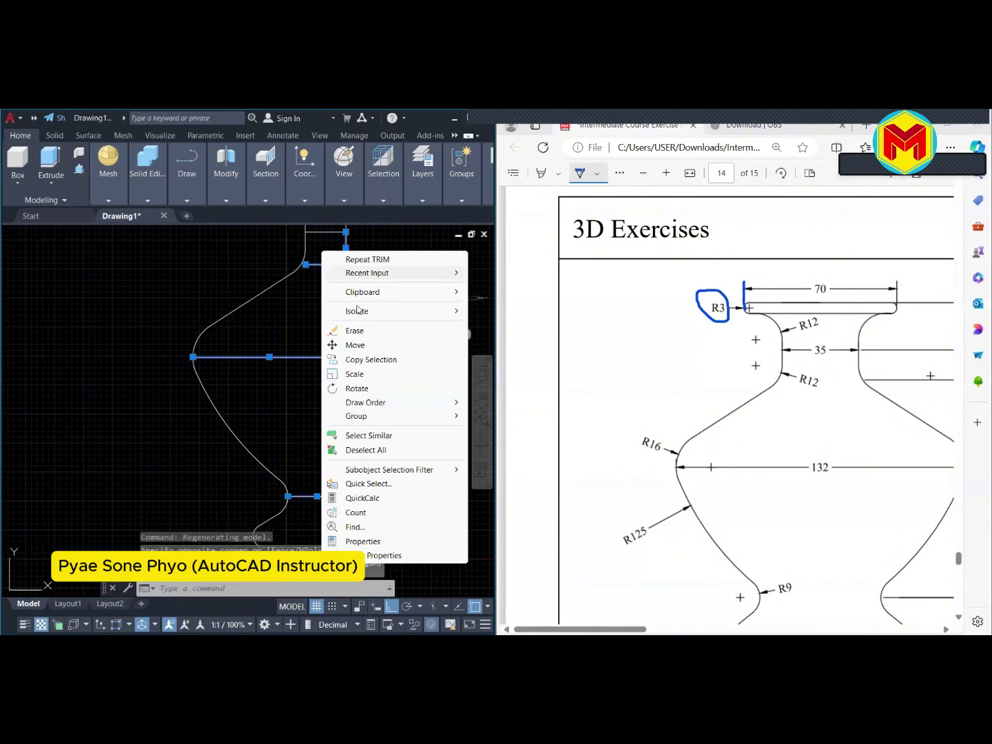
click(355, 329)
scroll(375, 352, down, 3)
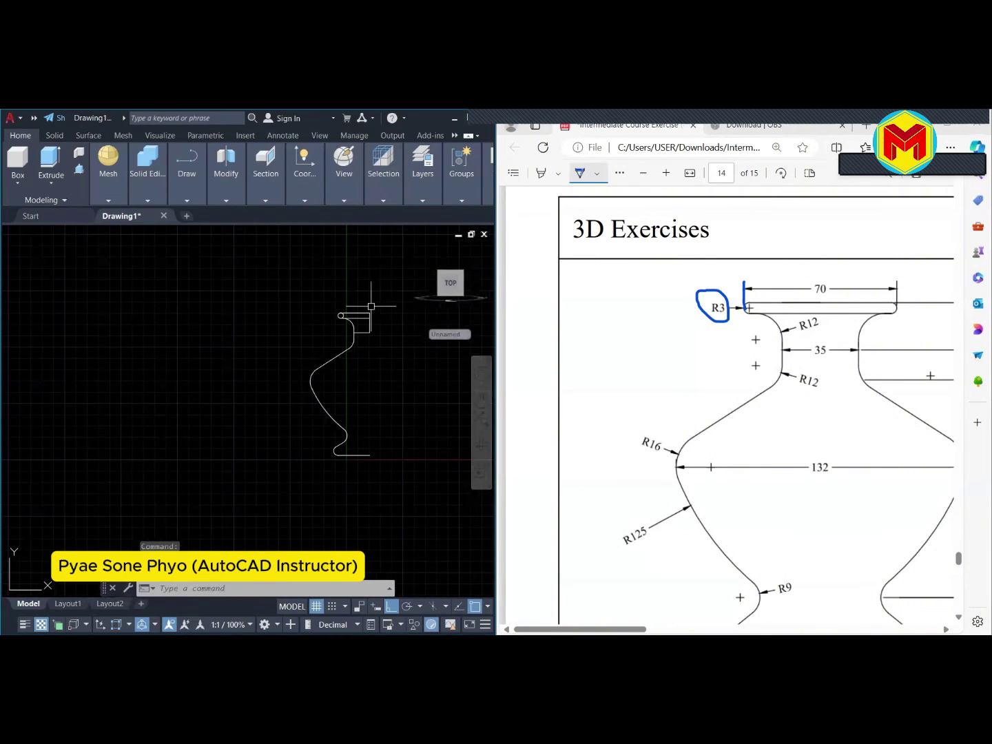
scroll(375, 308, up, 5)
Erase the rim's extra vertical and lower lines, then trim the leftover lower rim line
click(378, 360)
click(324, 290)
right_click(324, 290)
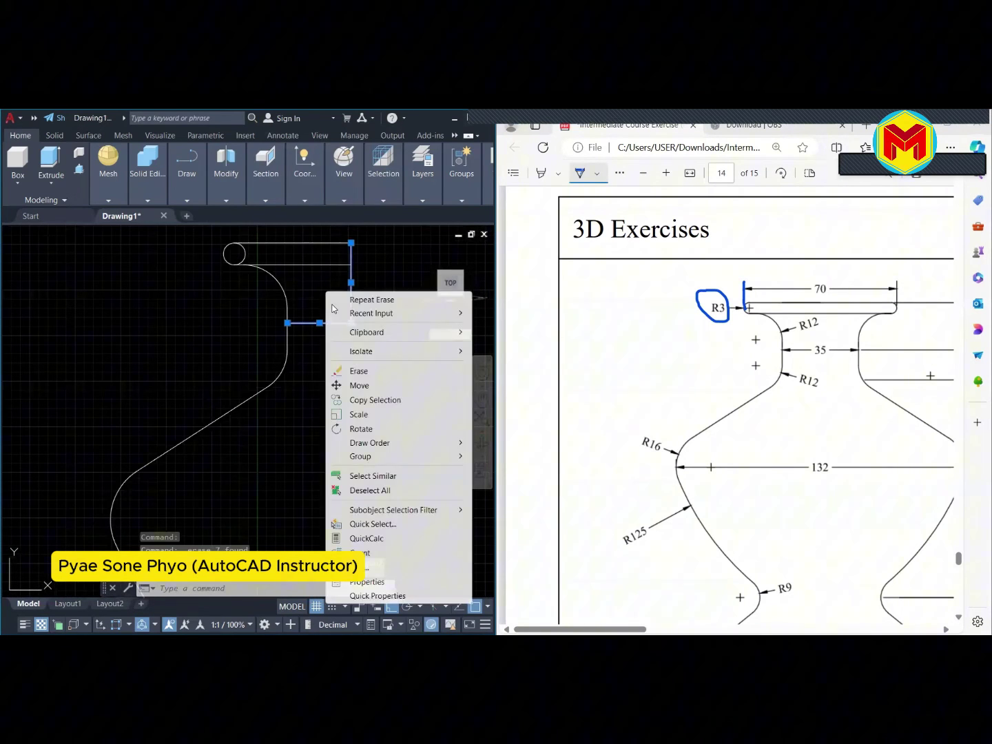
click(363, 369)
text(t)
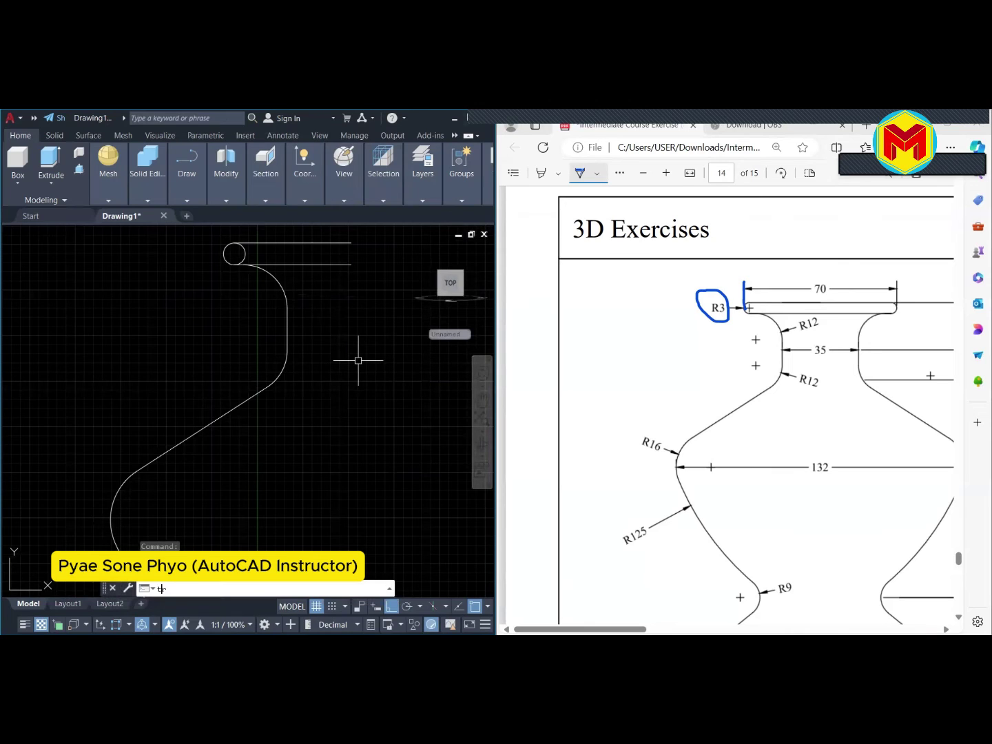
text(r)
key(Return)
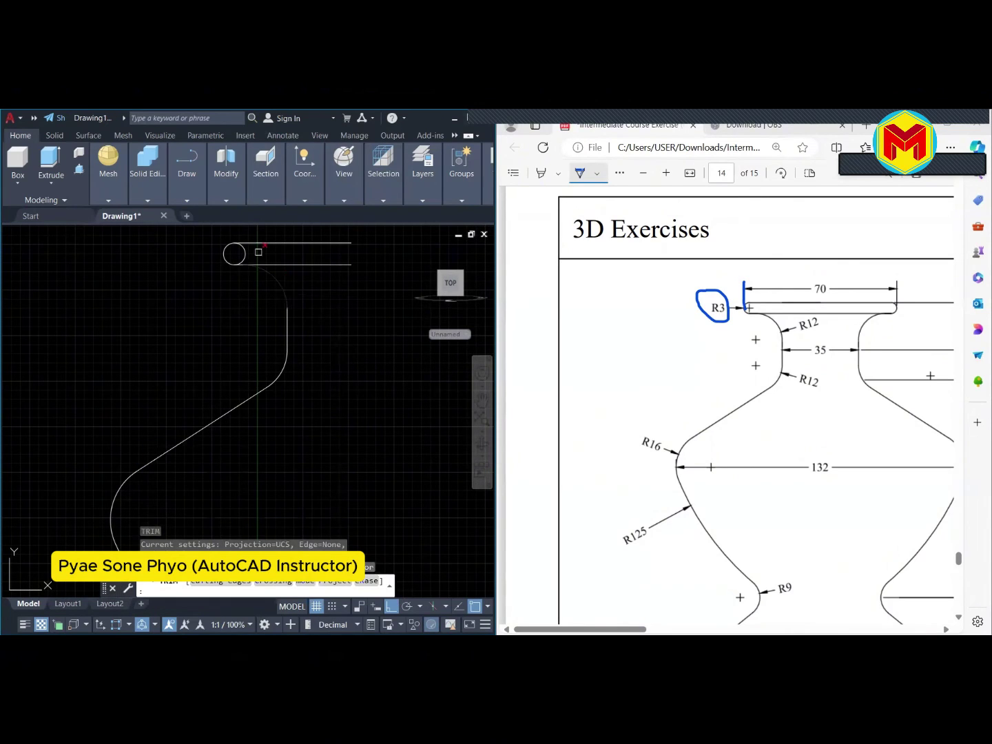
click(287, 264)
scroll(286, 264, down, 3)
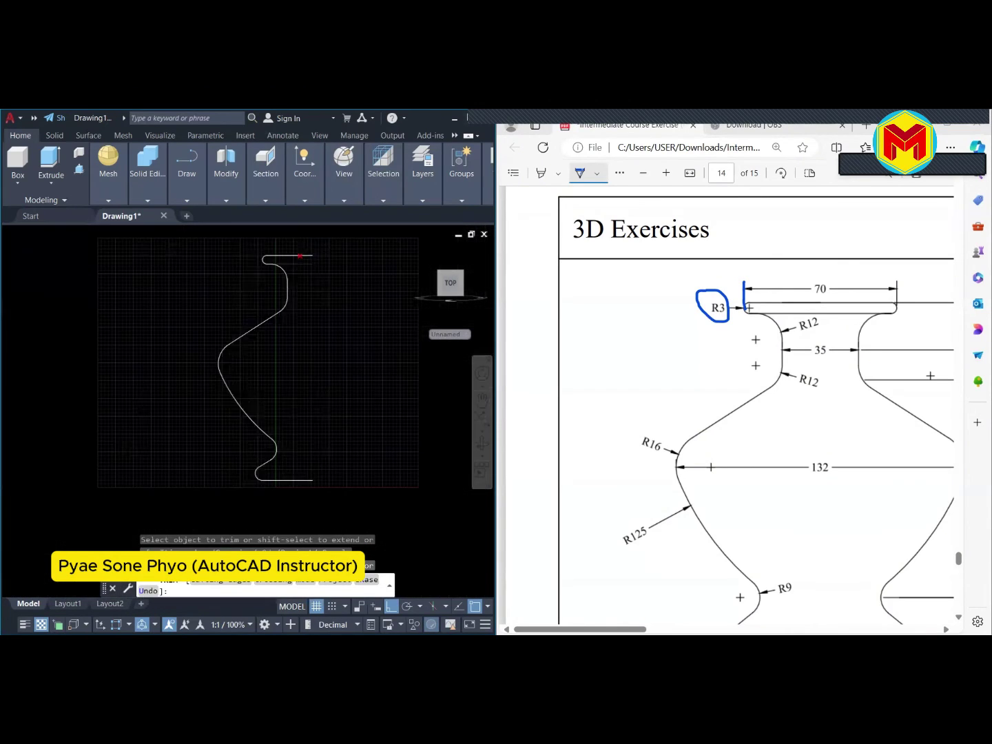
Show the whole vase exercise in the PDF and circle its 4 wall-thickness dimension
click(643, 173)
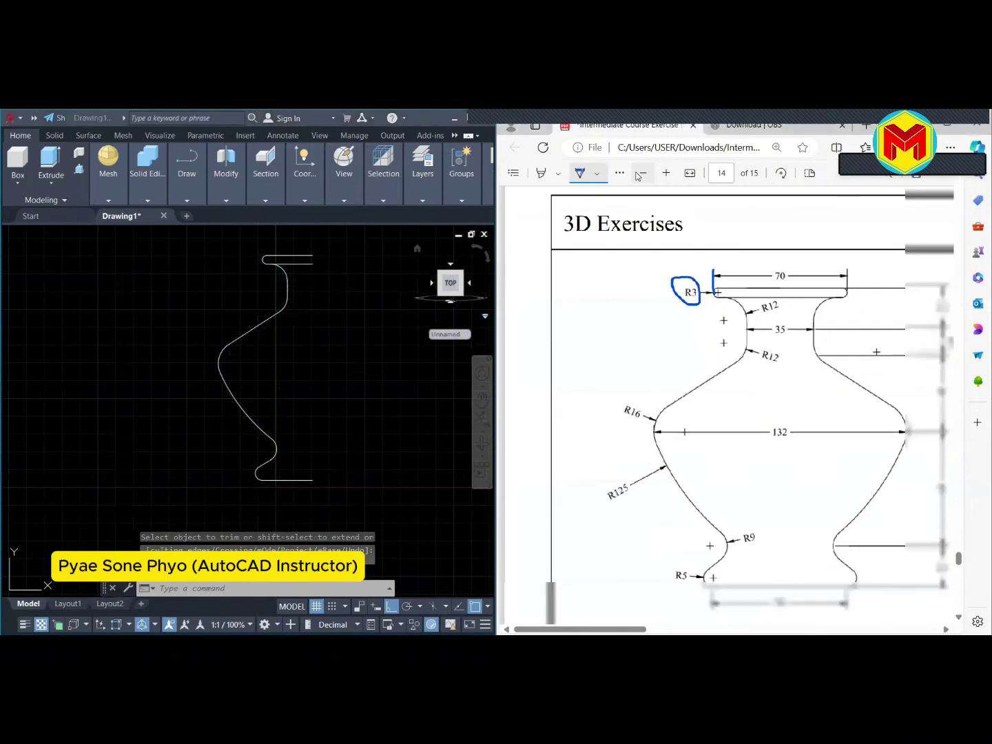
scroll(654, 207, down, 1)
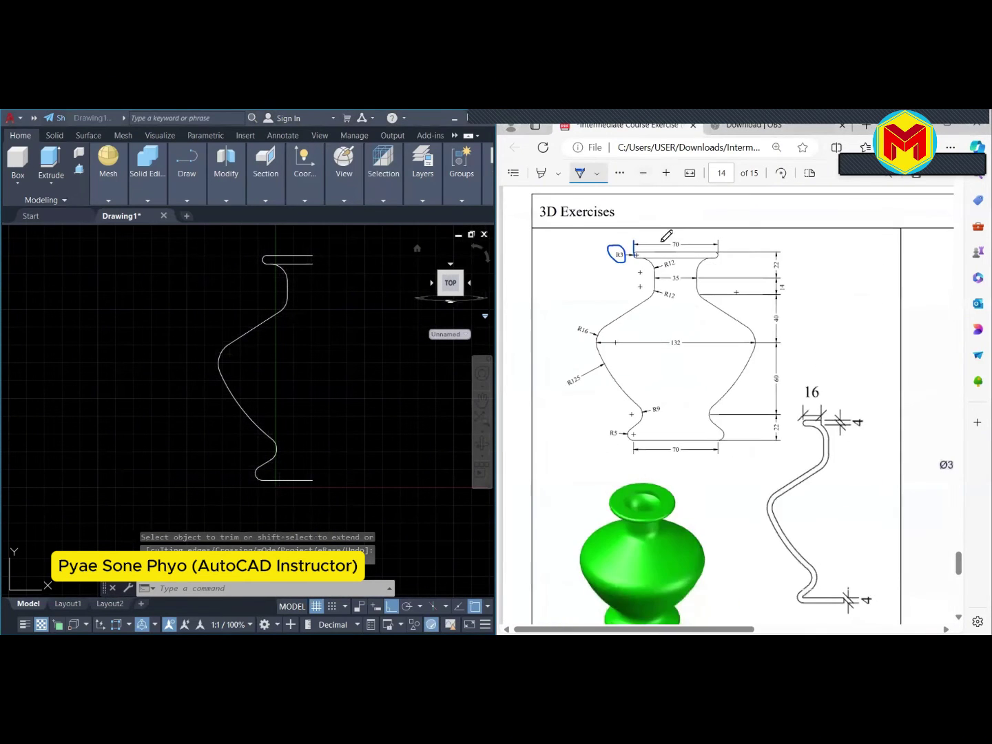
scroll(896, 438, down, 2)
scroll(854, 468, up, 1)
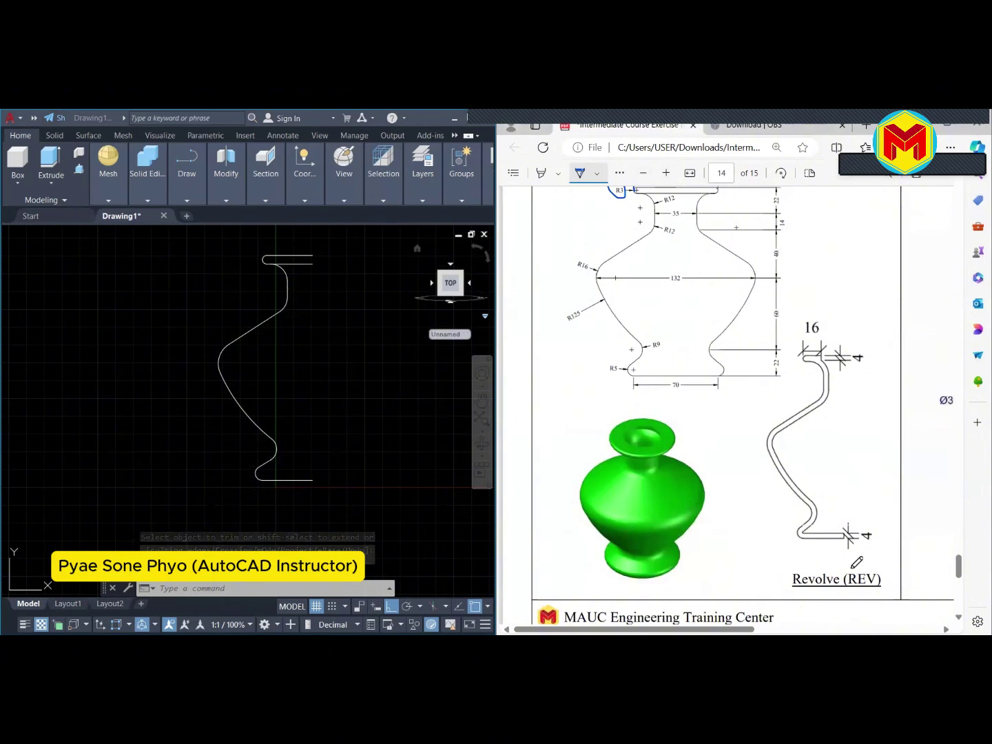
drag(878, 532, 855, 528)
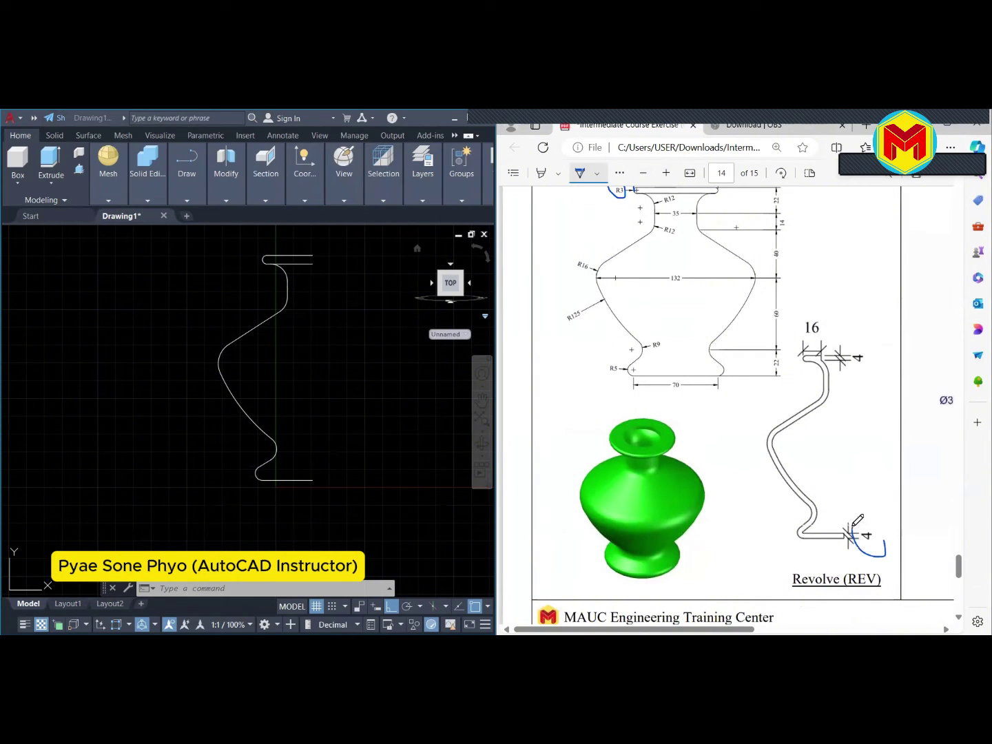
click(392, 471)
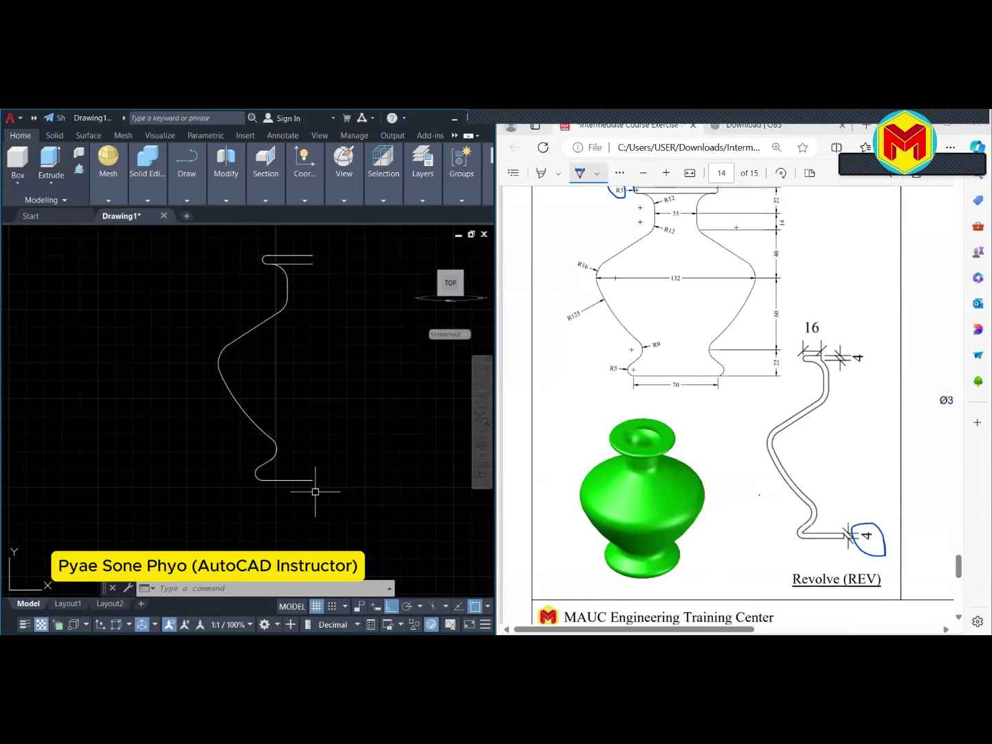
Inspect the profile by selecting its lower curve and the straight segment above it
click(260, 429)
key(Escape)
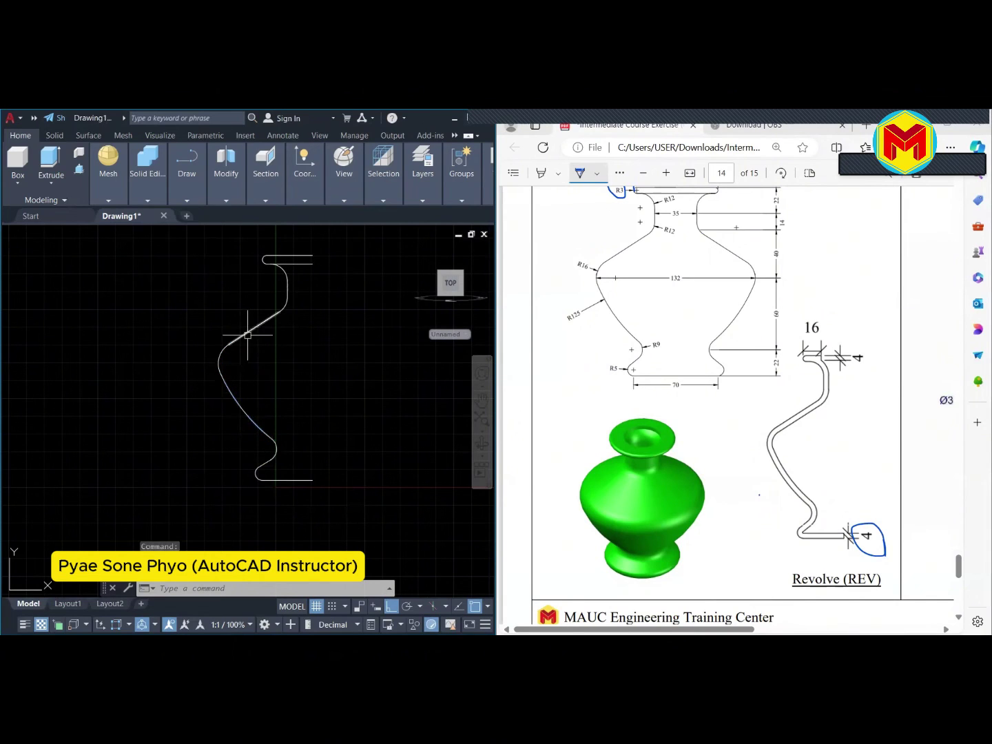
click(251, 332)
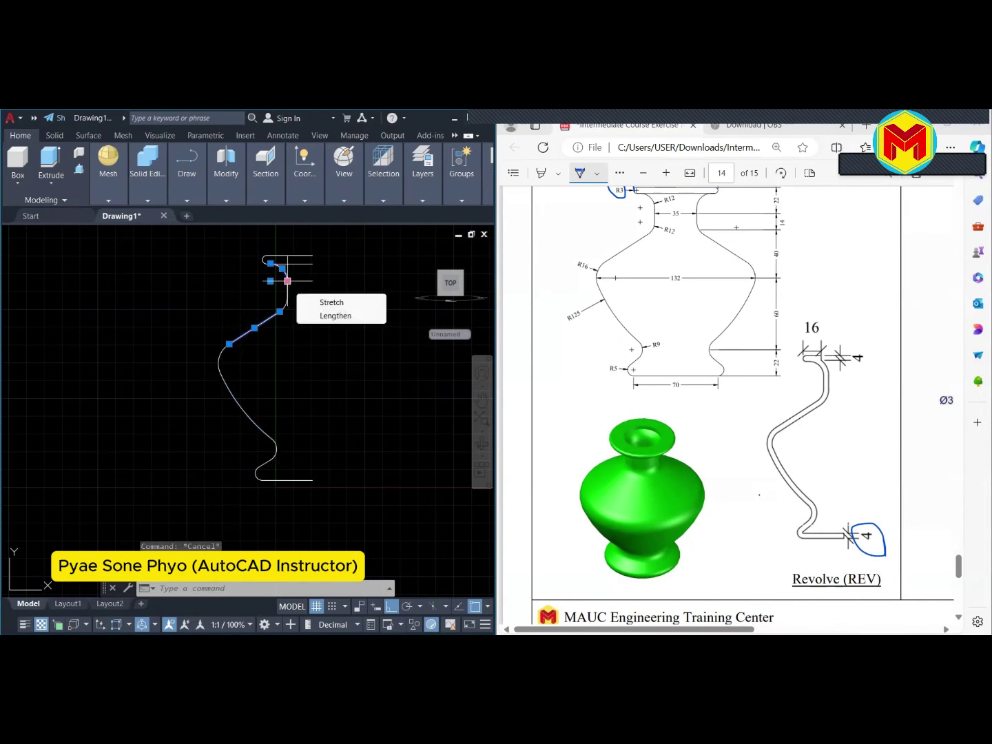
key(Escape)
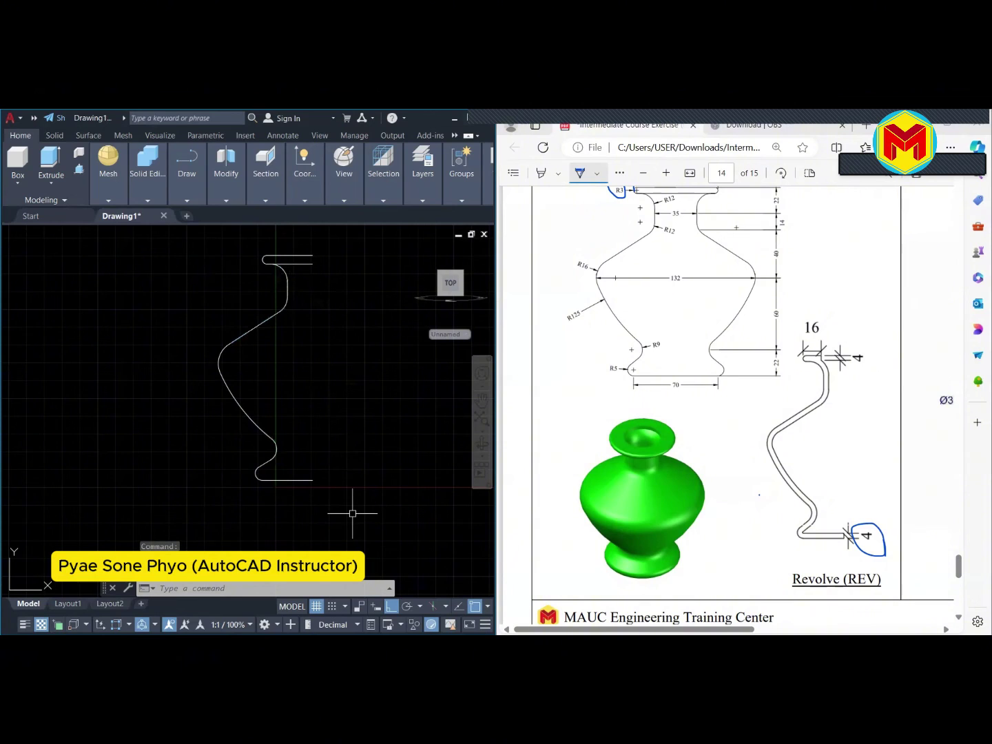
key(Escape)
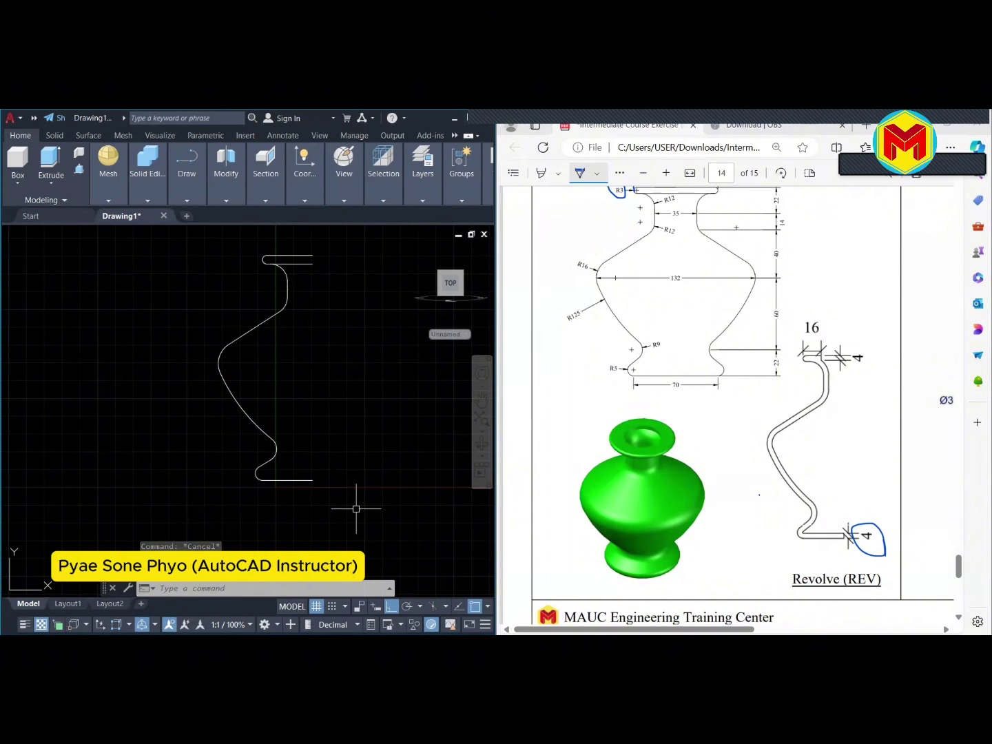
Join all profile pieces into one polyline with JOIN and a crossing window
text(j)
key(Return)
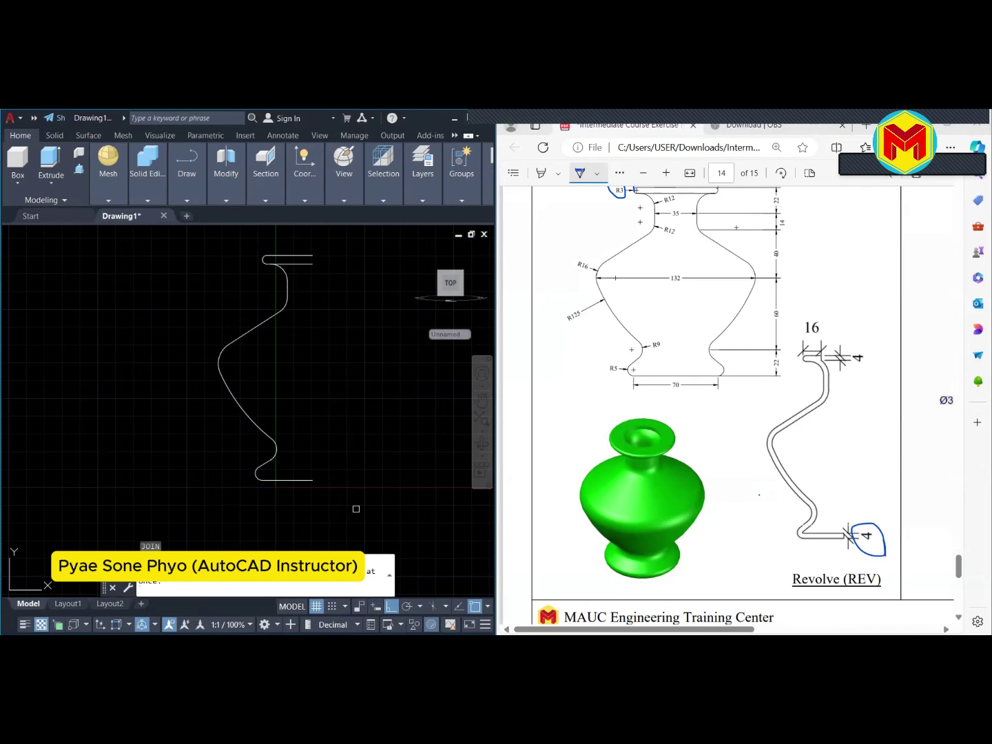
click(343, 507)
click(99, 245)
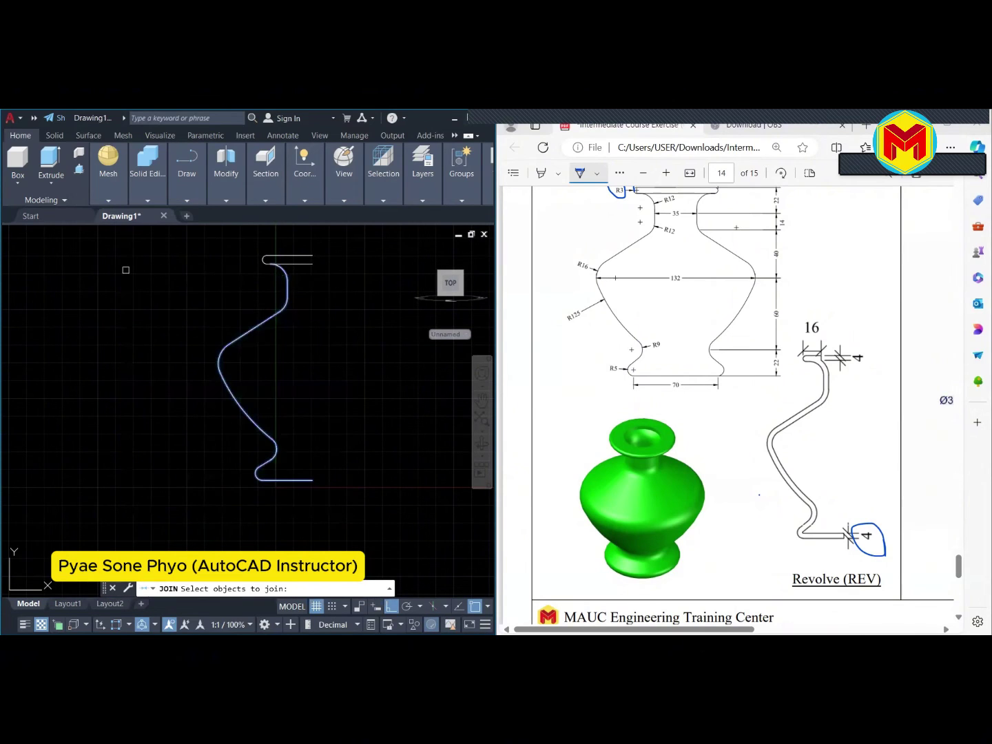
key(Return)
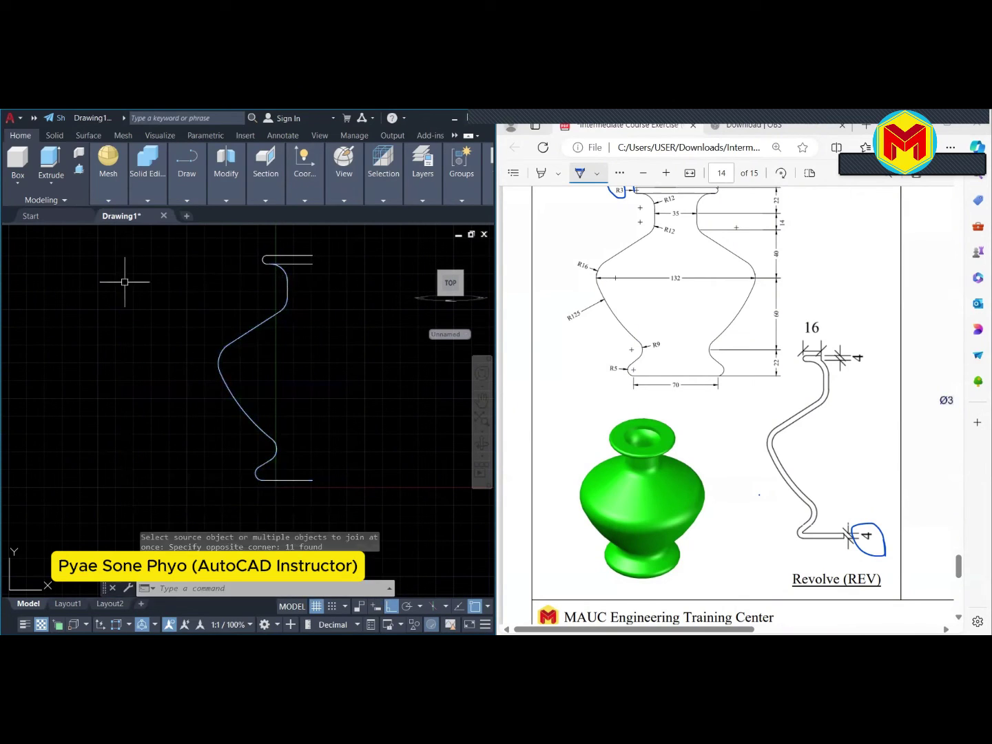
click(279, 313)
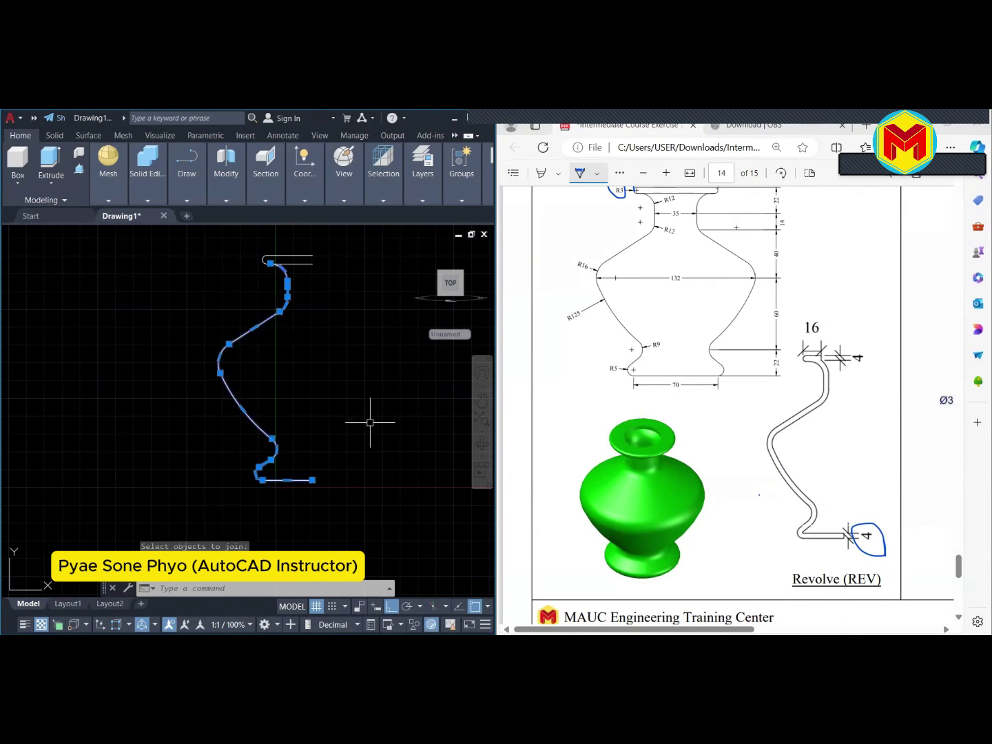
key(Escape)
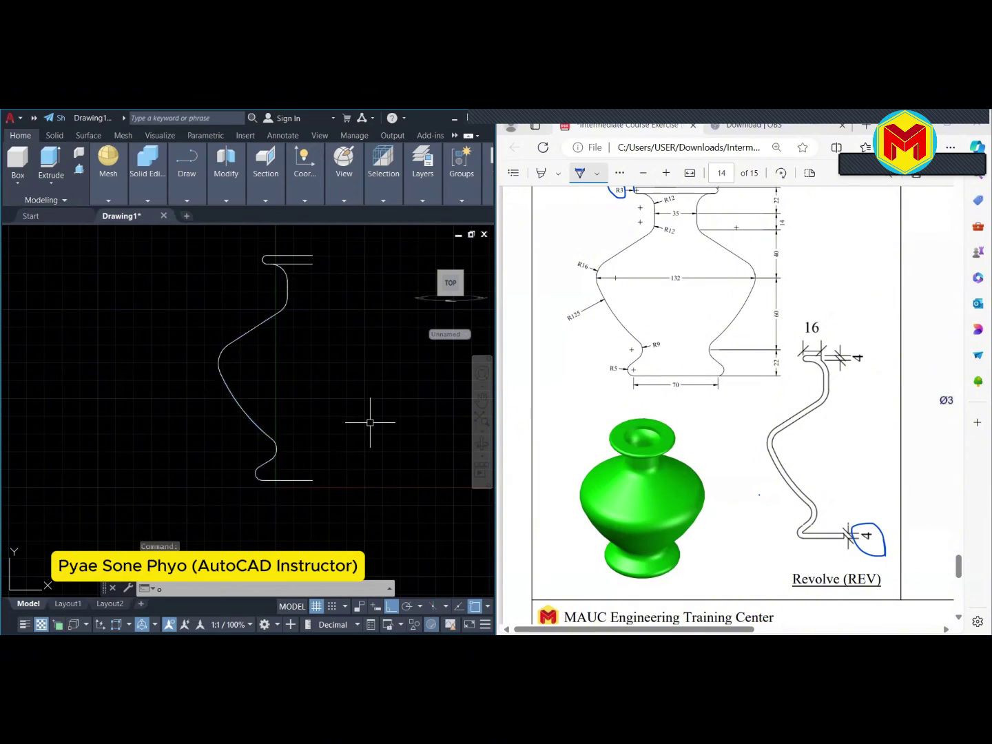
Offset the vase profile by 4 to create the inner wall
text(o)
key(Return)
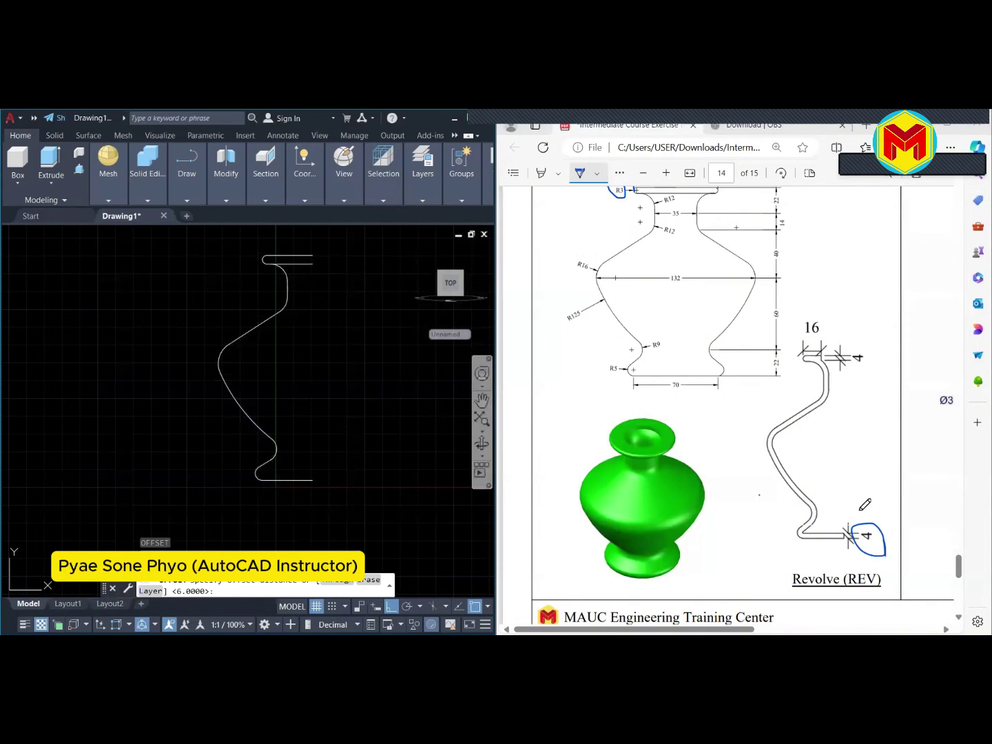
drag(872, 547, 879, 522)
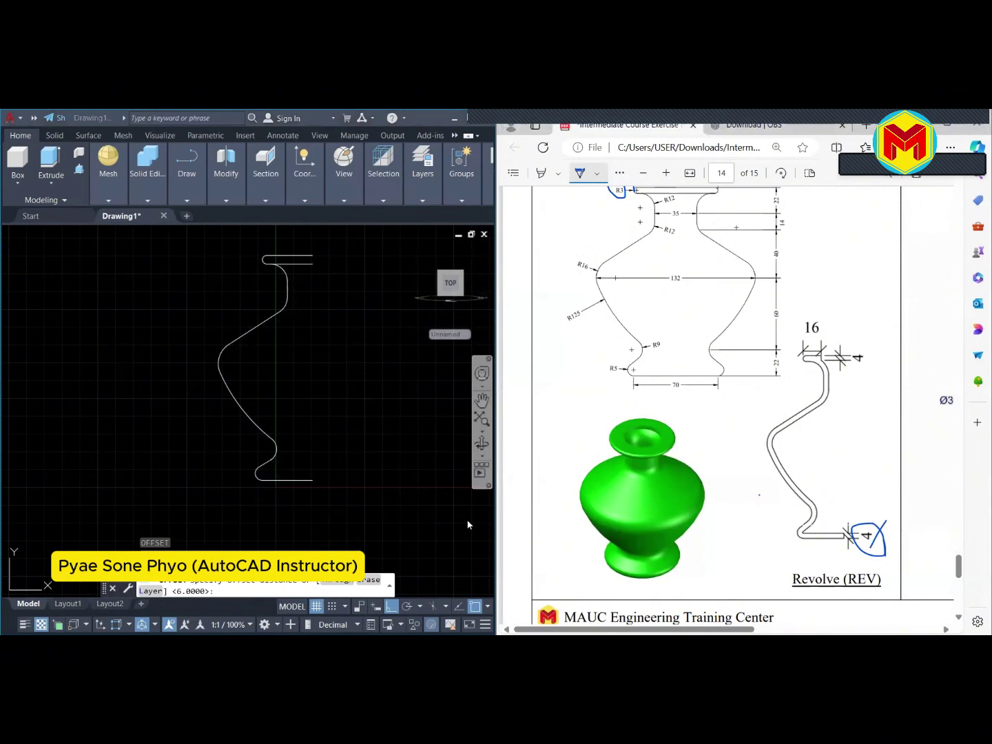
click(311, 587)
text(4)
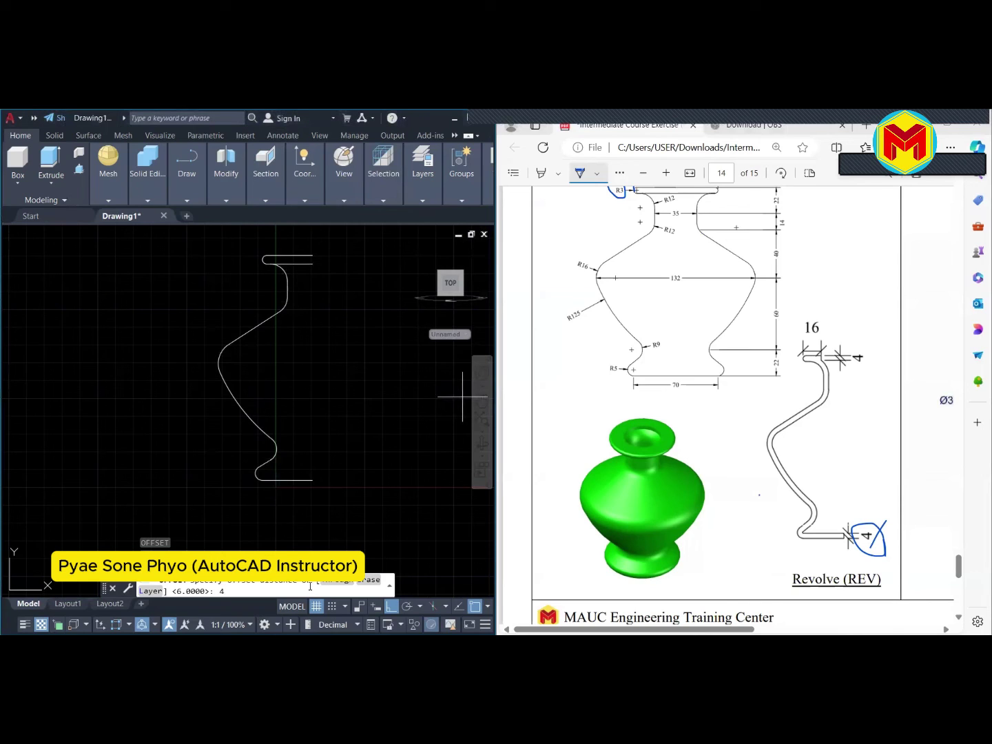
key(Return)
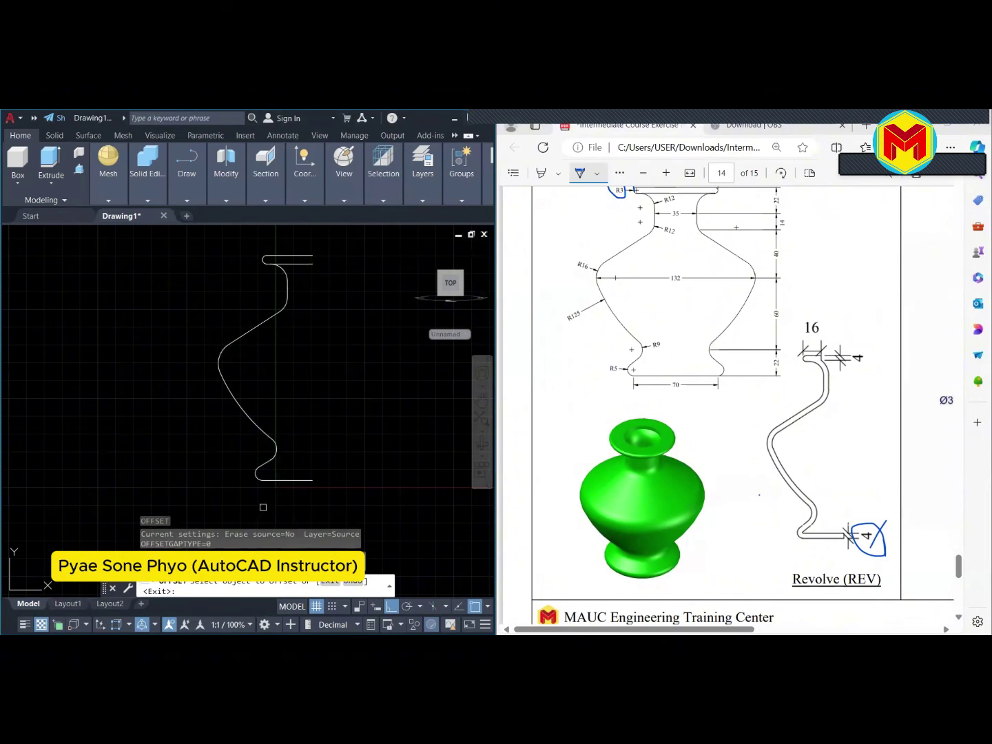
click(276, 446)
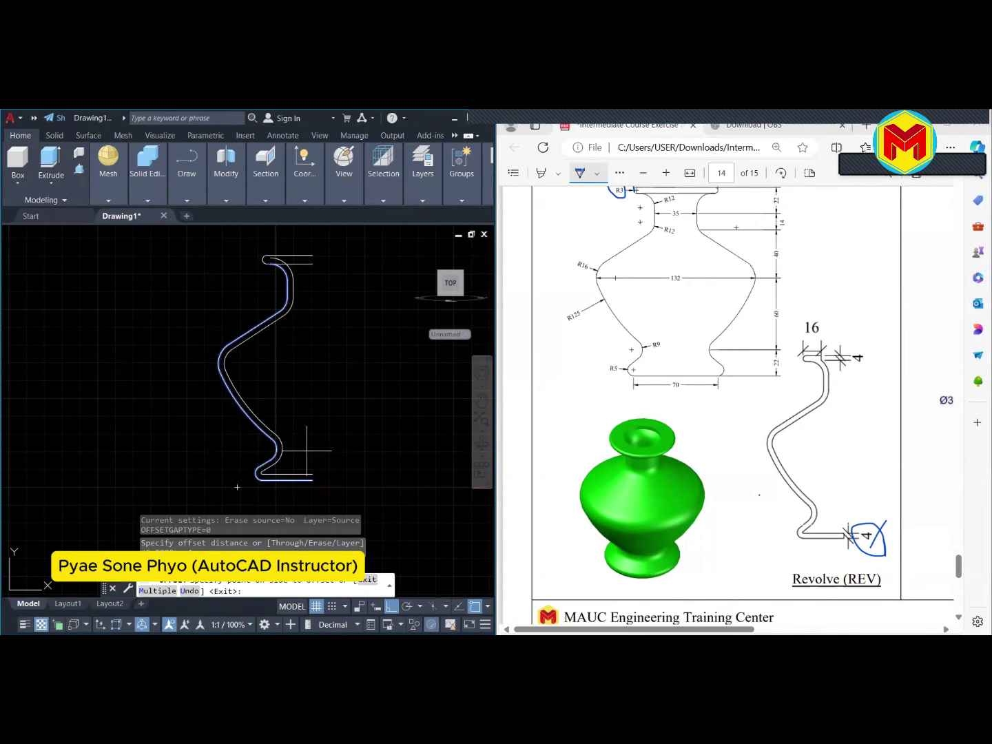
click(306, 448)
key(Return)
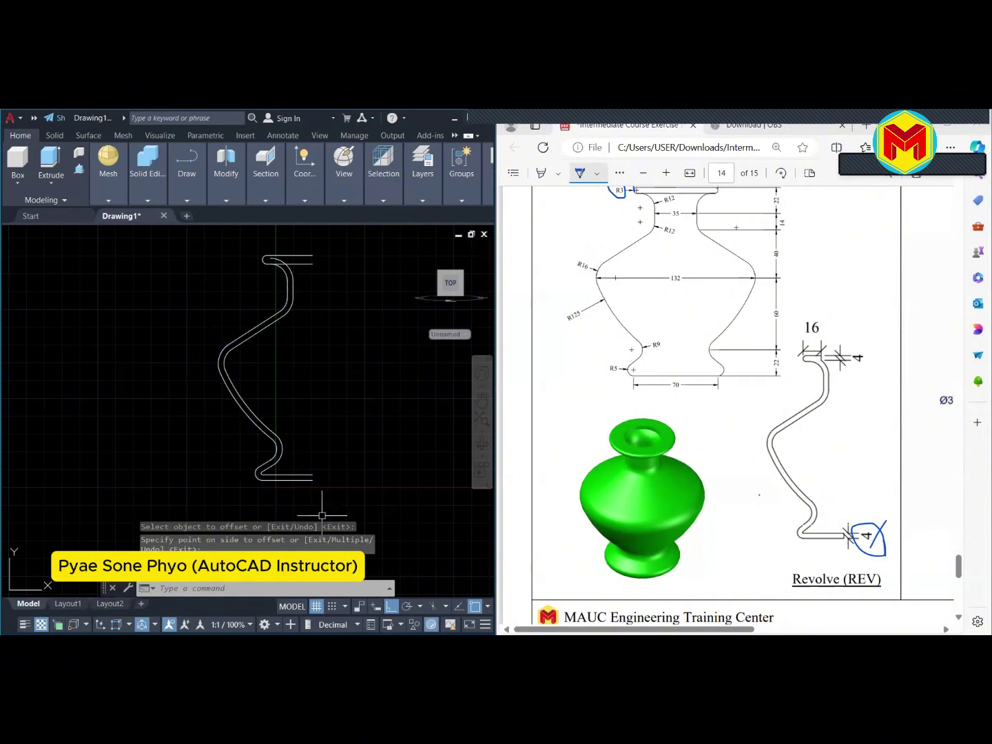
text(l)
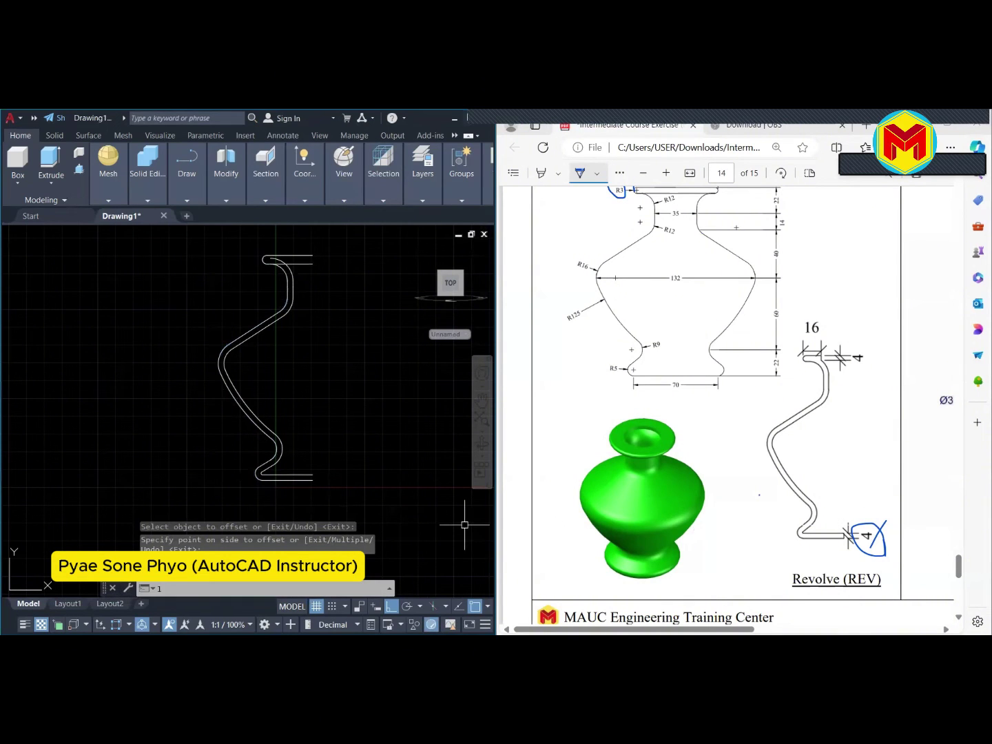
key(Return)
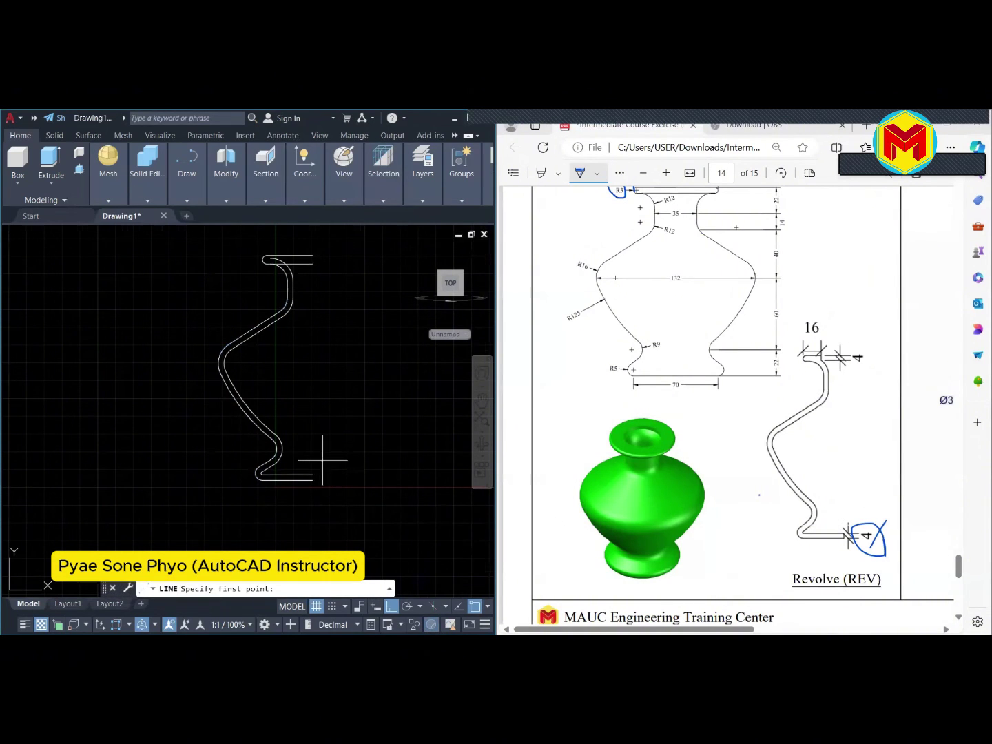
Abandon a line at the profile's bottom and pan the view to the vase neck
scroll(322, 461, up, 2)
scroll(322, 460, up, 1)
click(294, 497)
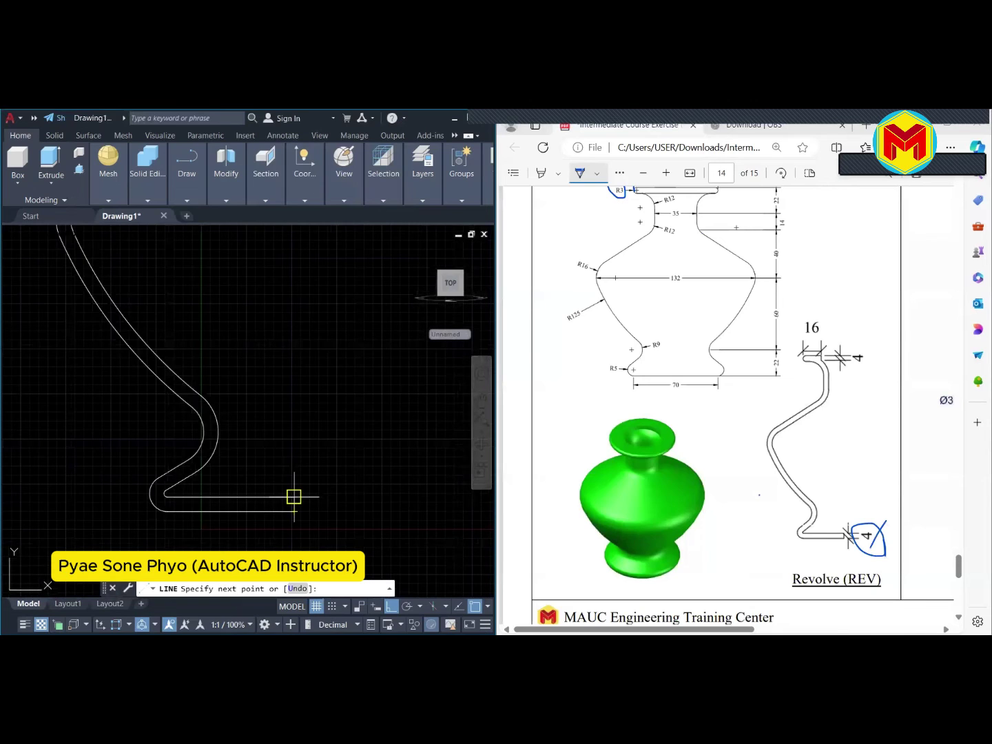
key(Return)
scroll(351, 492, down, 2)
middle_drag(351, 492, 372, 551)
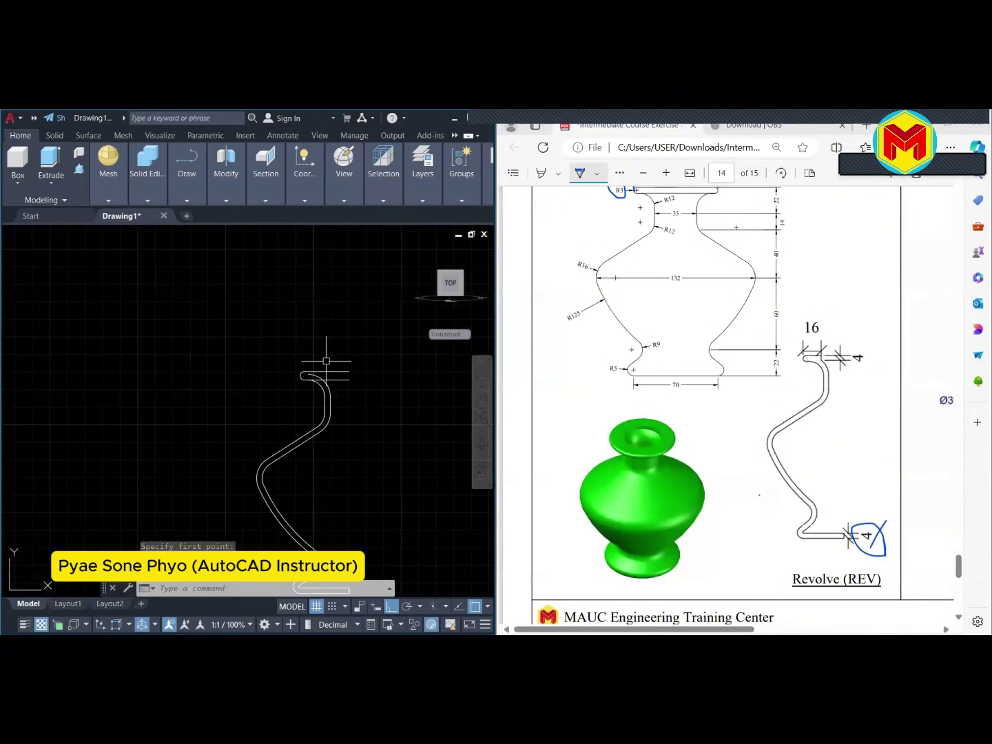
middle_drag(321, 355, 343, 537)
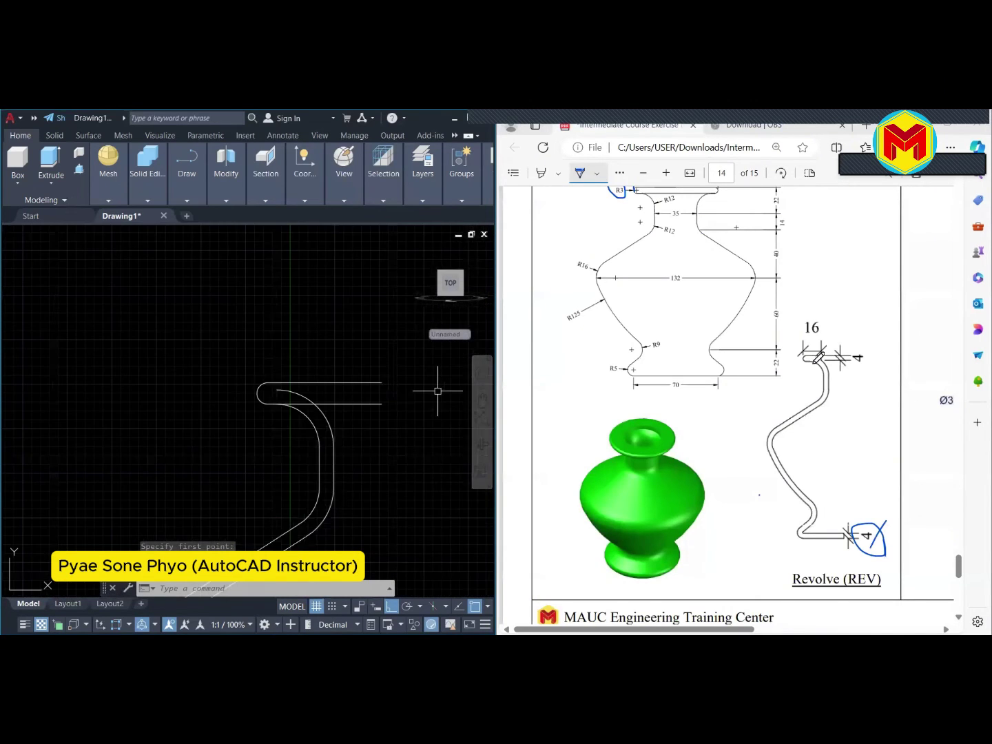
Enlarge the reference vase drawing and mark its 16 dimension
click(667, 173)
scroll(881, 312, up, 1)
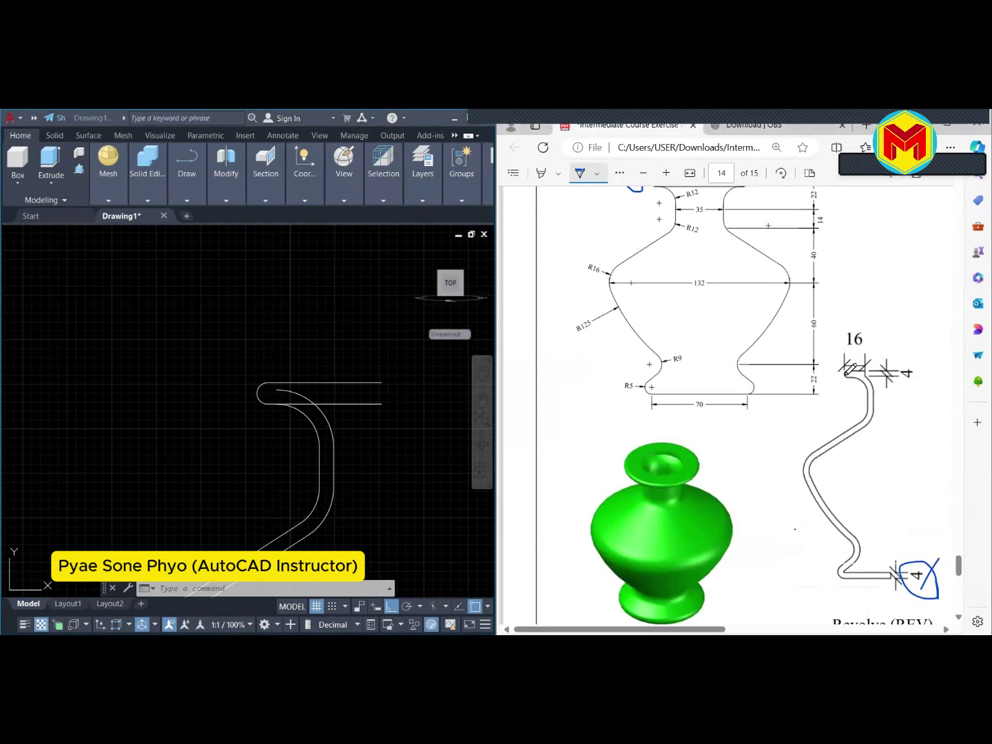
mouse_move(844, 352)
mouse_down()
mouse_move(845, 375)
mouse_move(856, 319)
mouse_move(845, 353)
mouse_up()
click(363, 355)
Trim the inner curve's end that sticks out above the rim line
scroll(270, 407, up, 2)
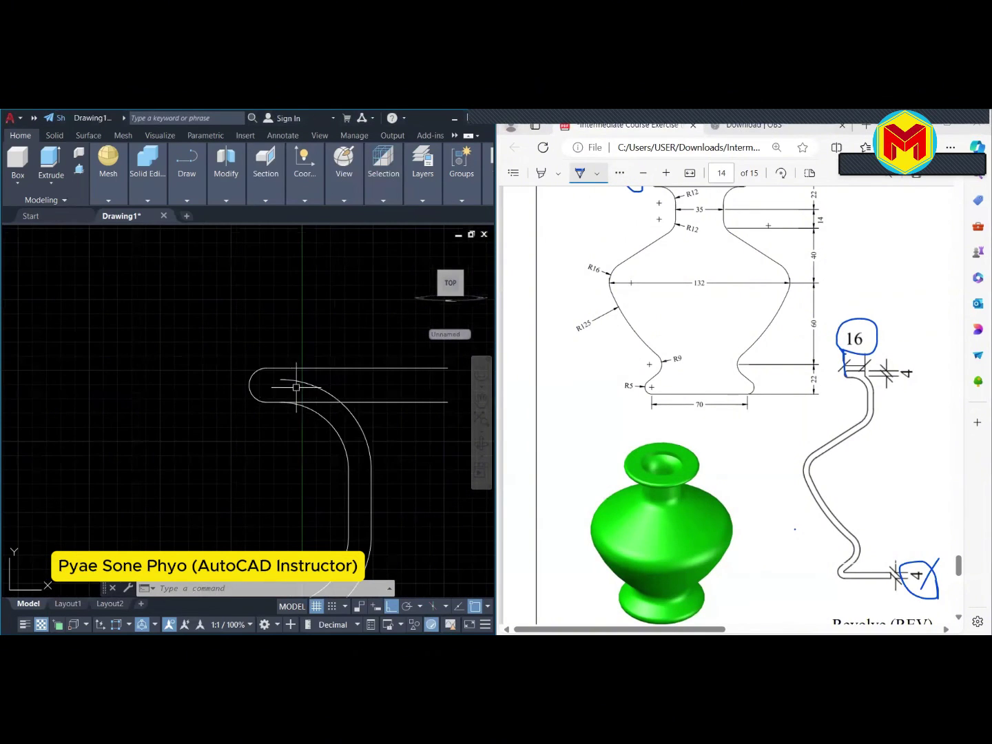
click(238, 228)
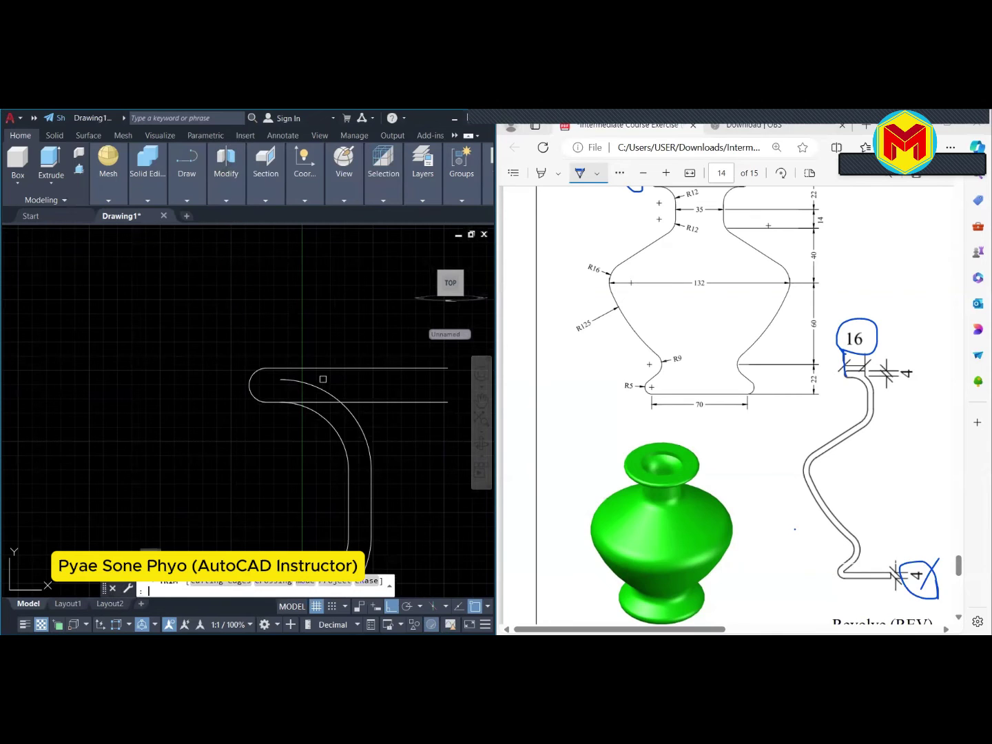
click(323, 382)
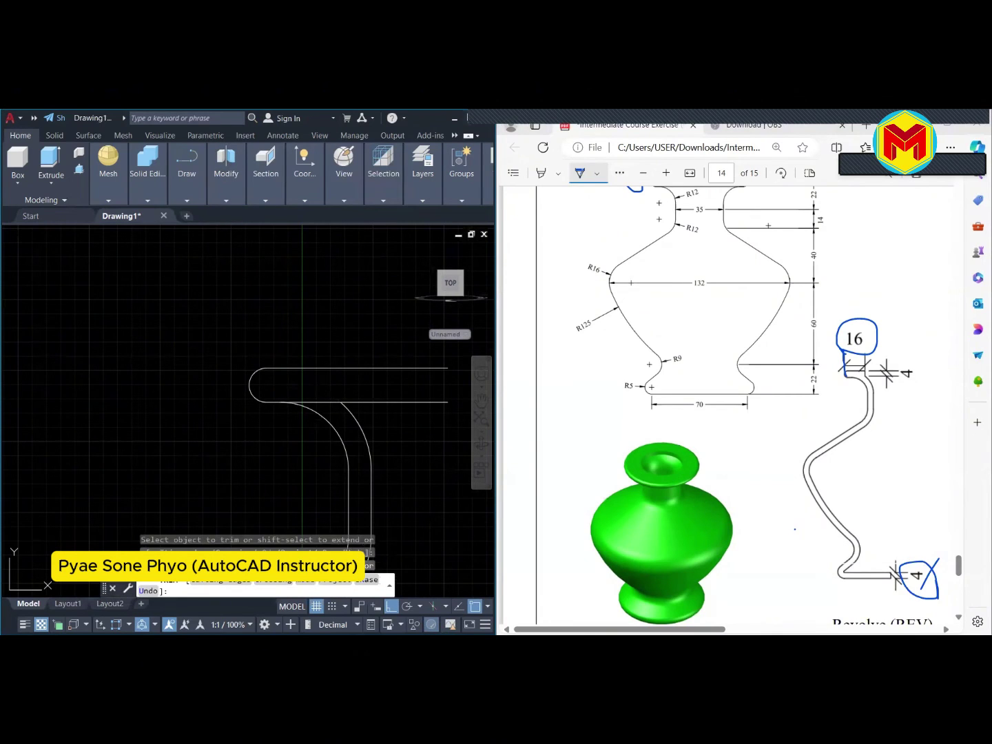
key(Escape)
text(l)
key(Return)
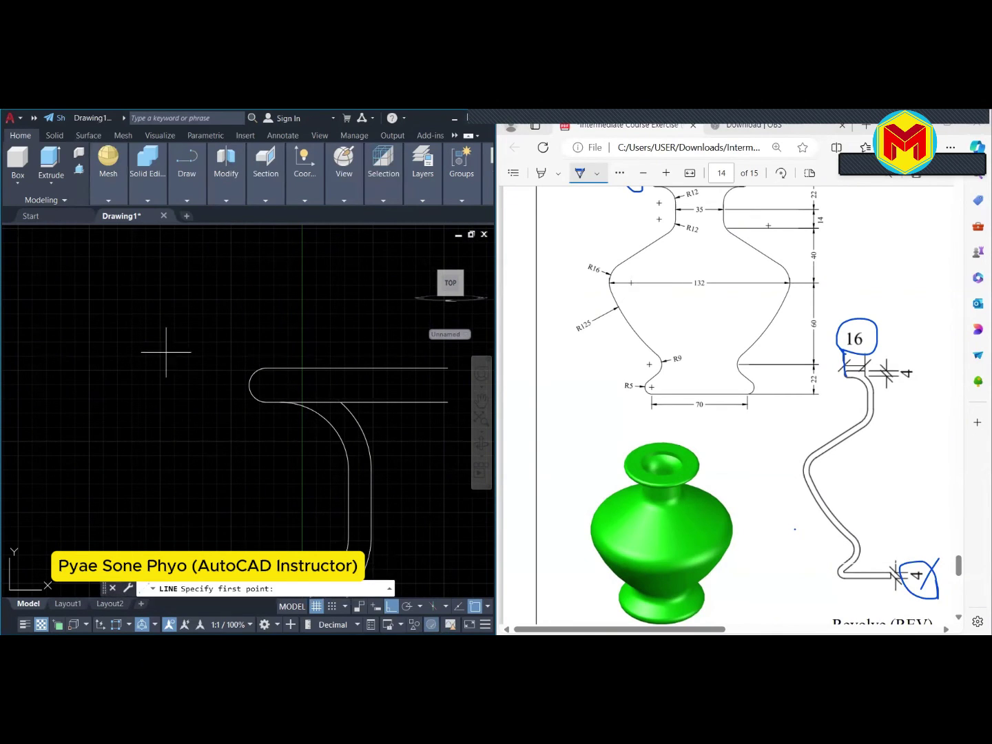
Draw the 16-unit inner rim line from the rim's rounded end
click(249, 384)
scroll(235, 387, down, 1)
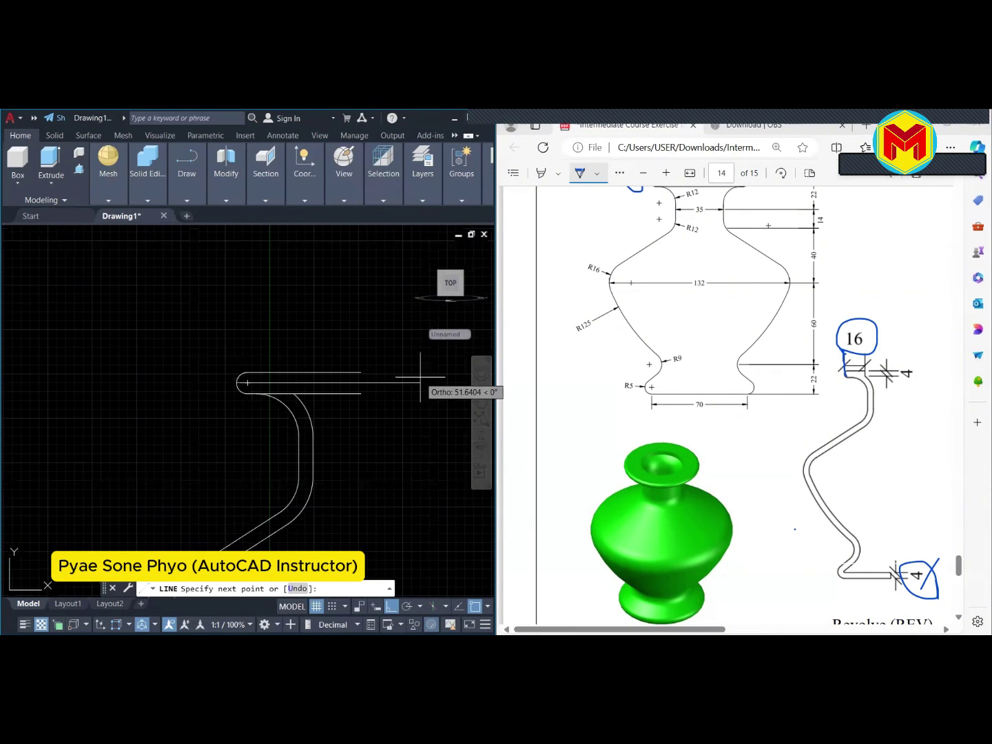
text(16)
key(Return)
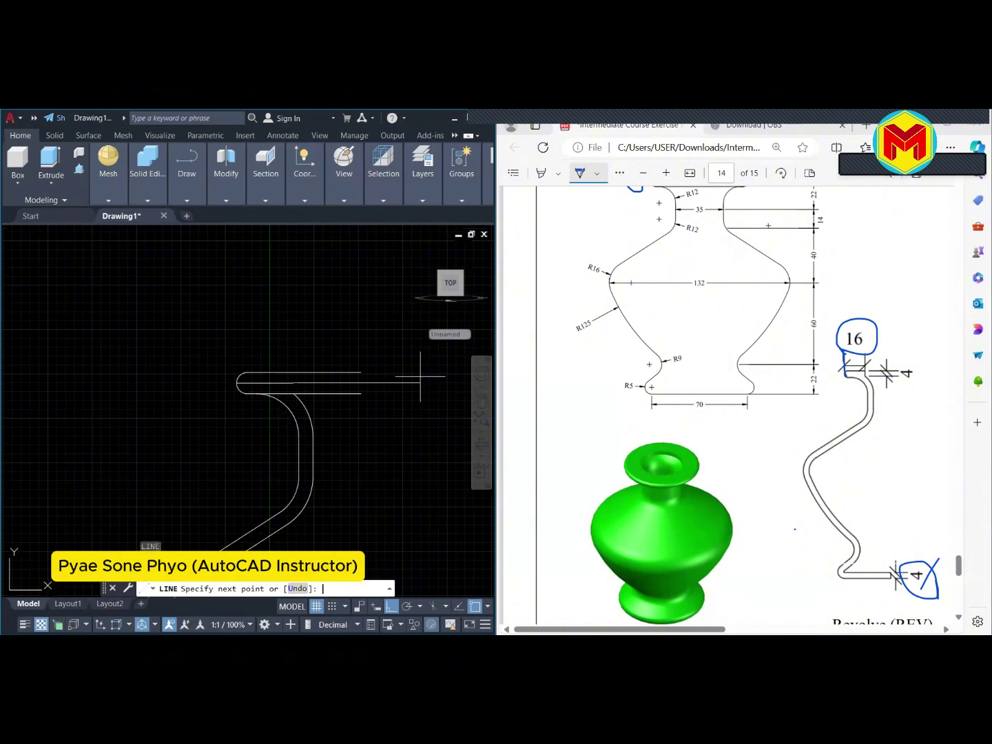
key(Return)
drag(921, 350, 922, 400)
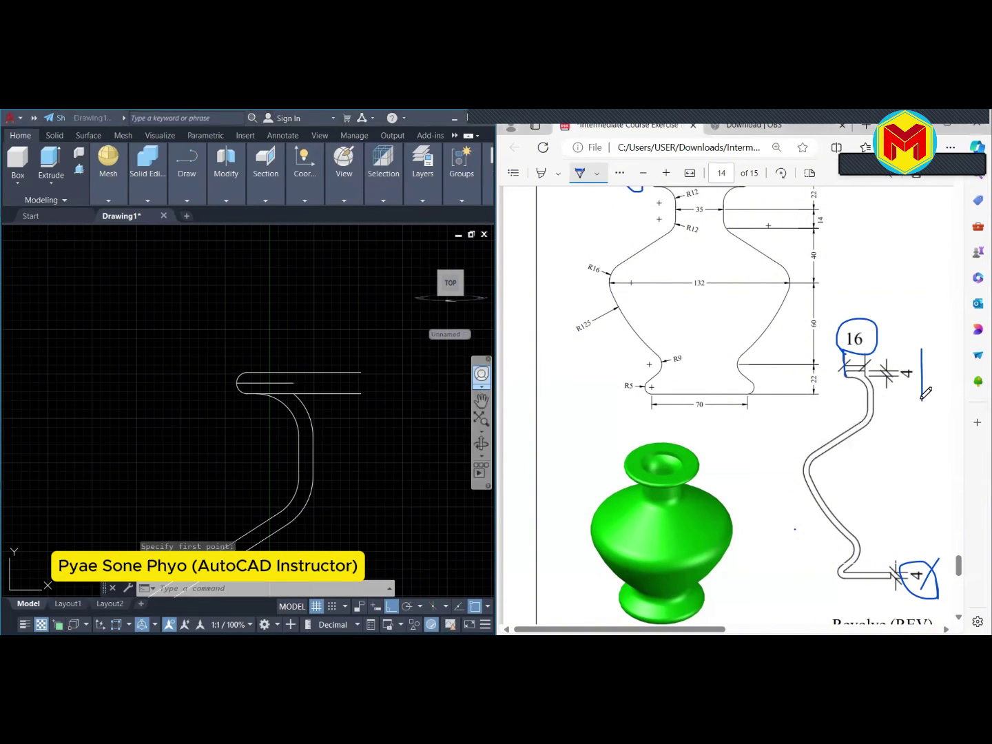
scroll(310, 377, up, 2)
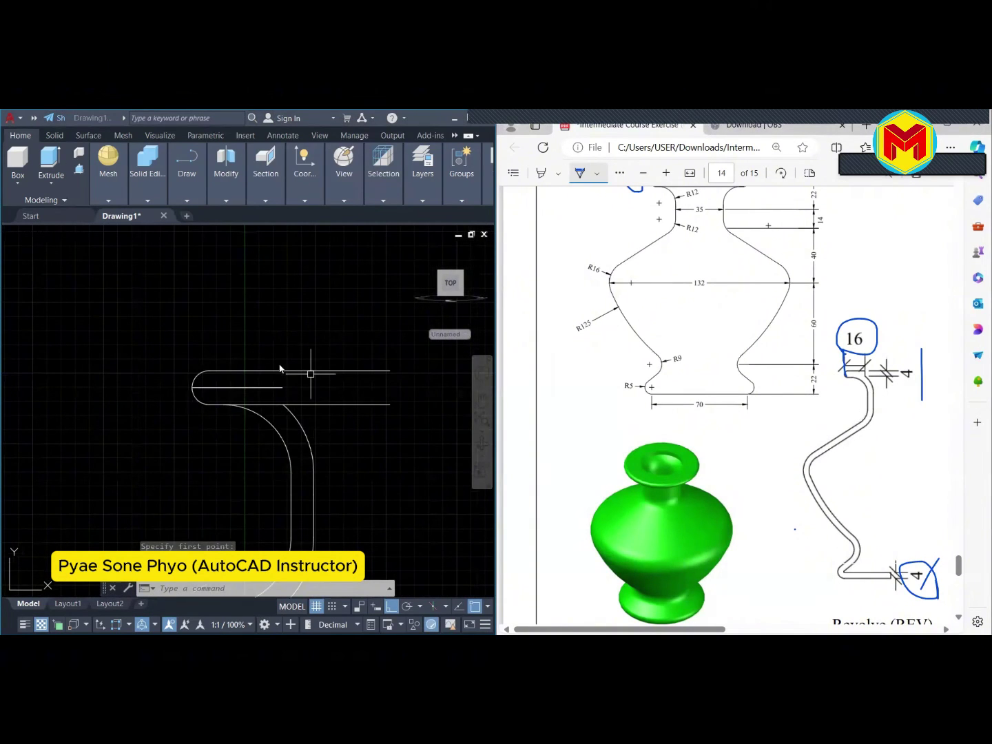
click(283, 321)
text(16)
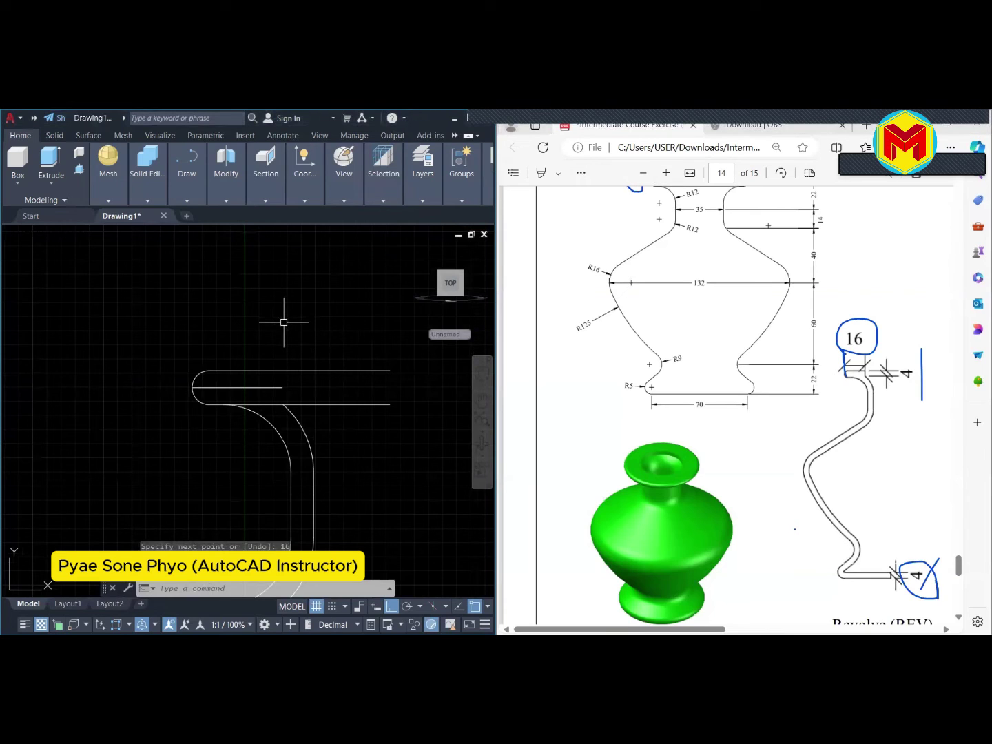
text(l)
key(Return)
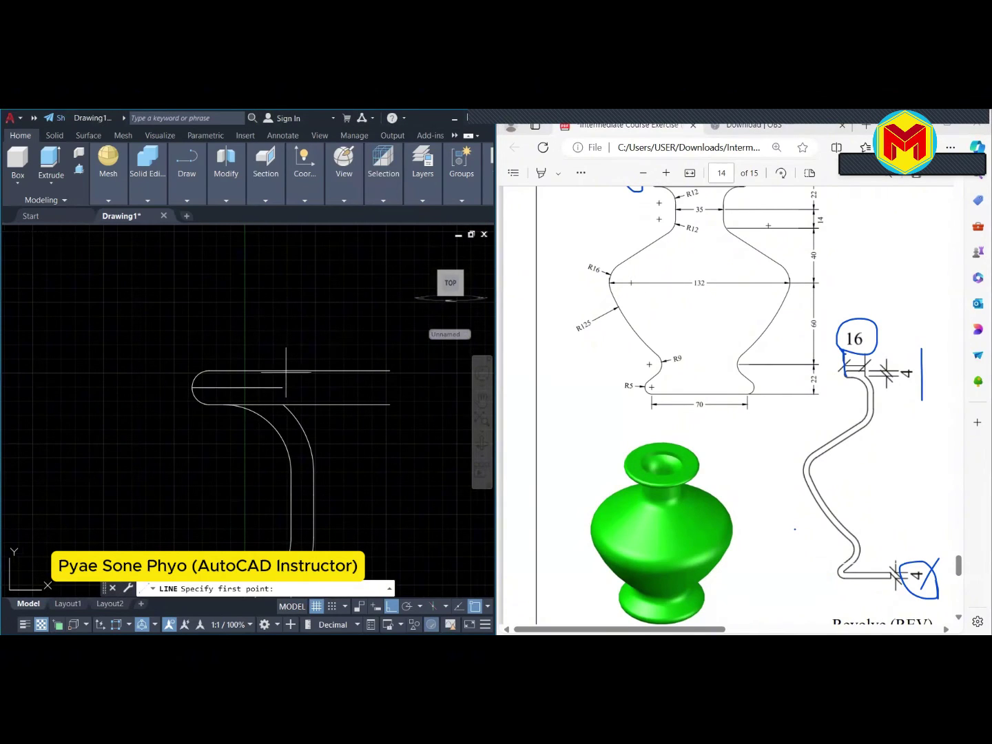
Draw a short vertical line from the inner line's end up to the rim's top edge
scroll(285, 368, up, 2)
click(281, 394)
scroll(279, 376, up, 2)
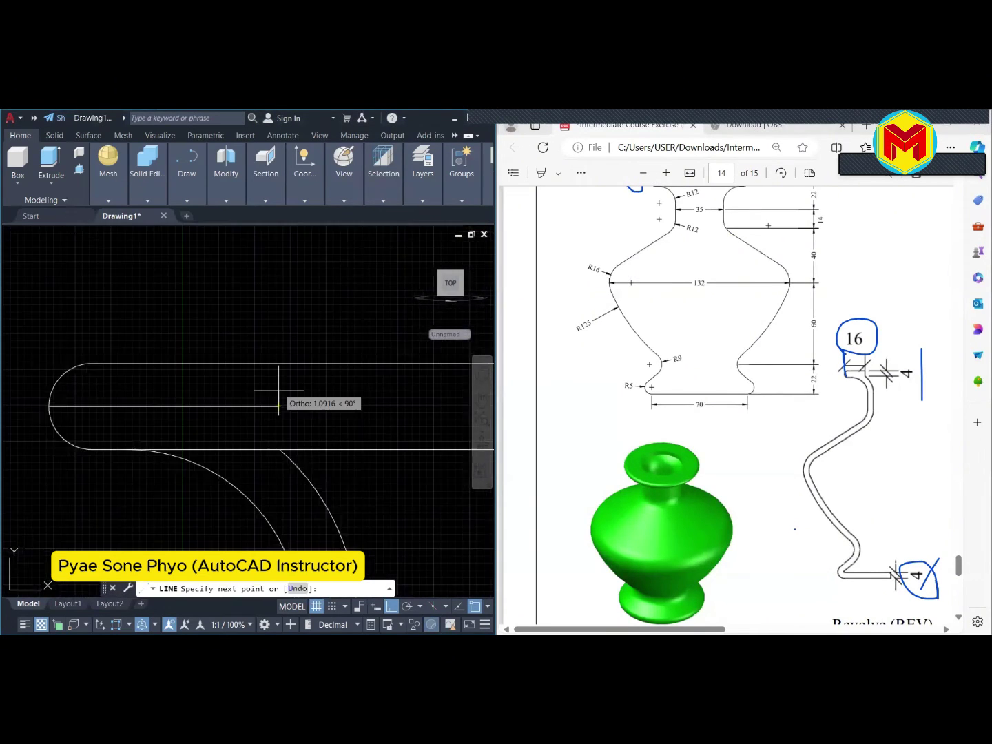
click(278, 364)
key(Return)
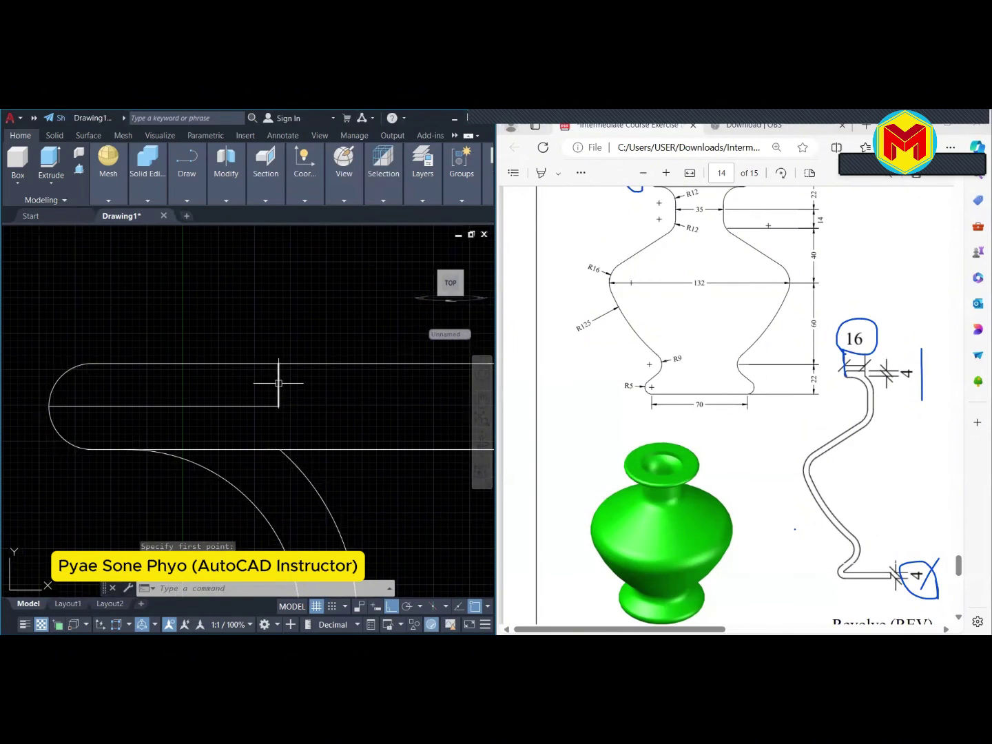
click(278, 385)
key(Escape)
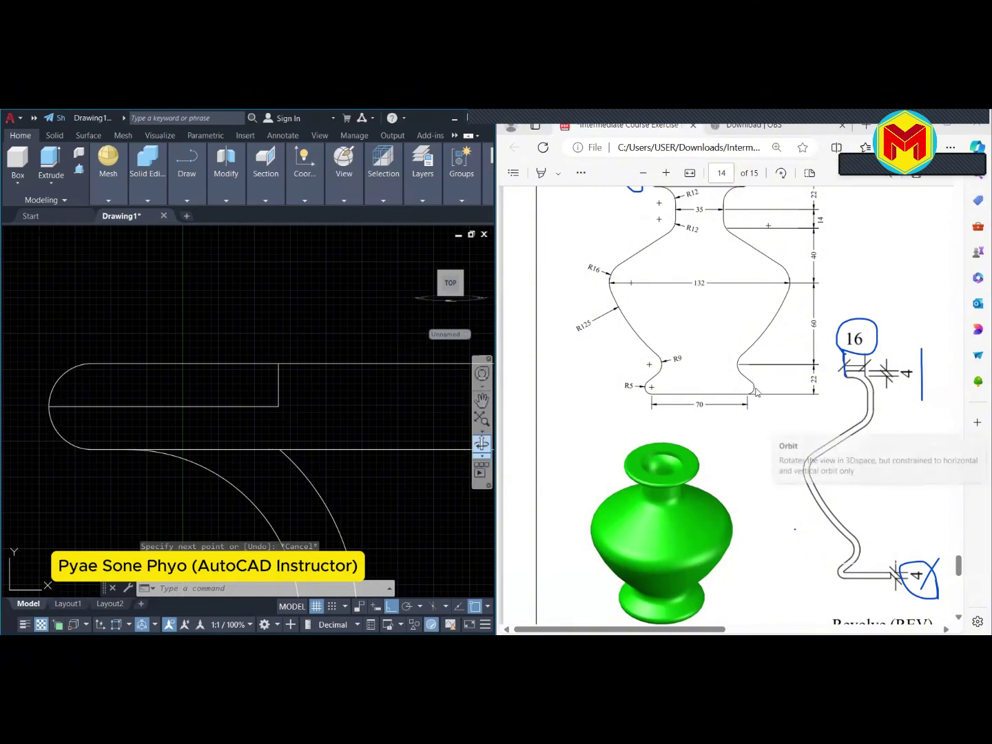
scroll(761, 369, up, 2)
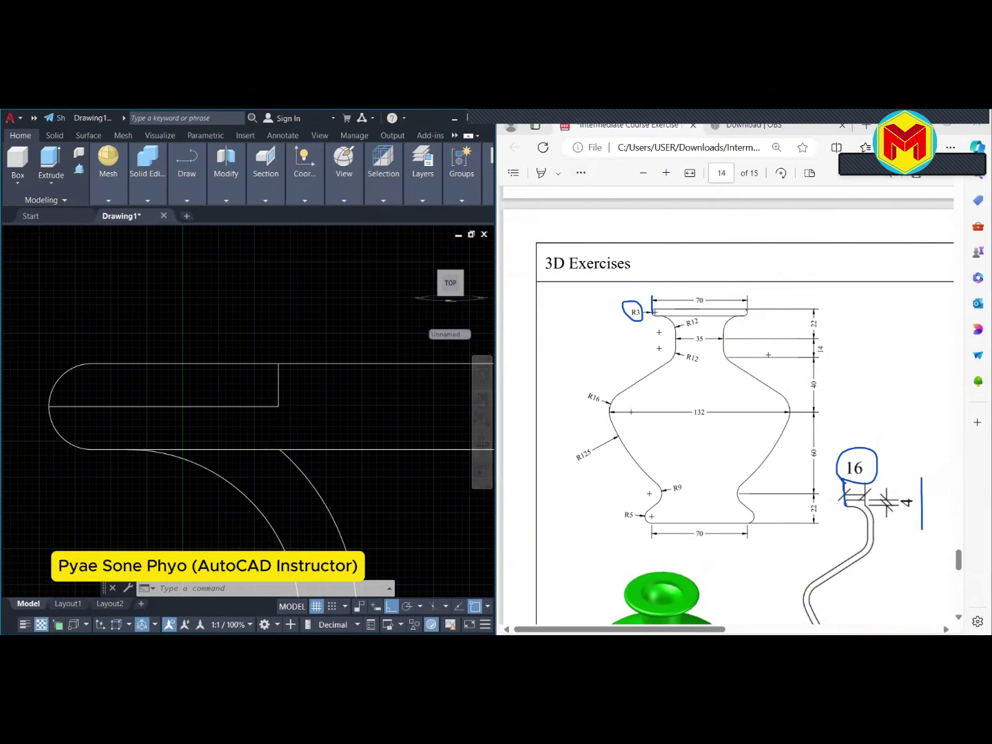
Draw a vertical closing line from the lip's inner corner
scroll(270, 420, down, 2)
scroll(280, 435, up, 2)
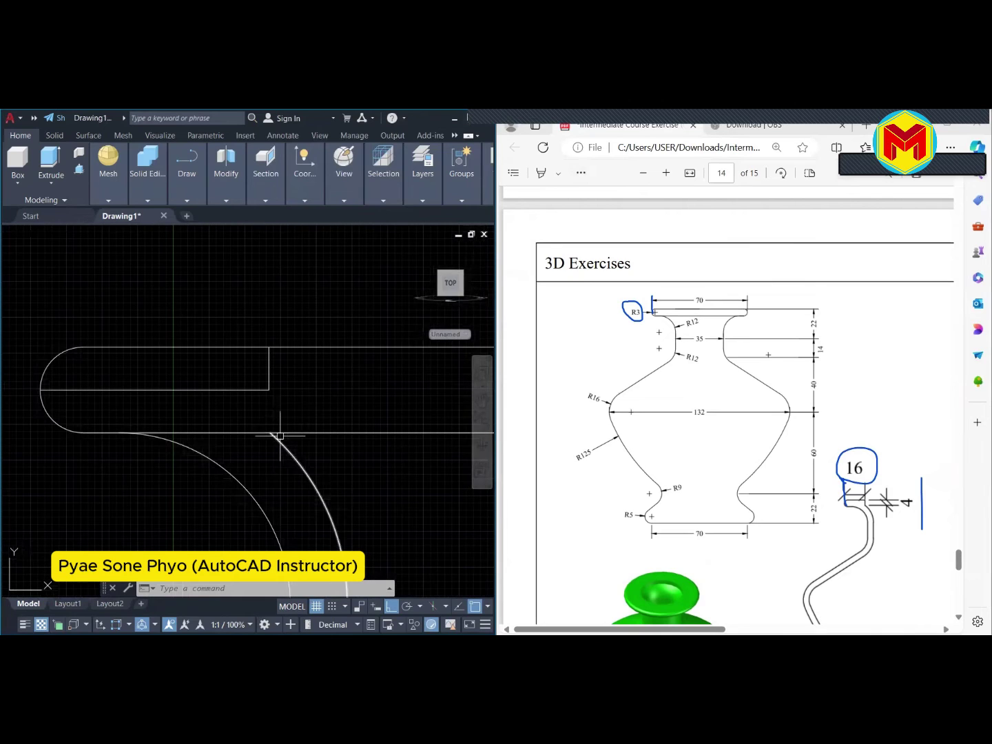
text(l)
key(Return)
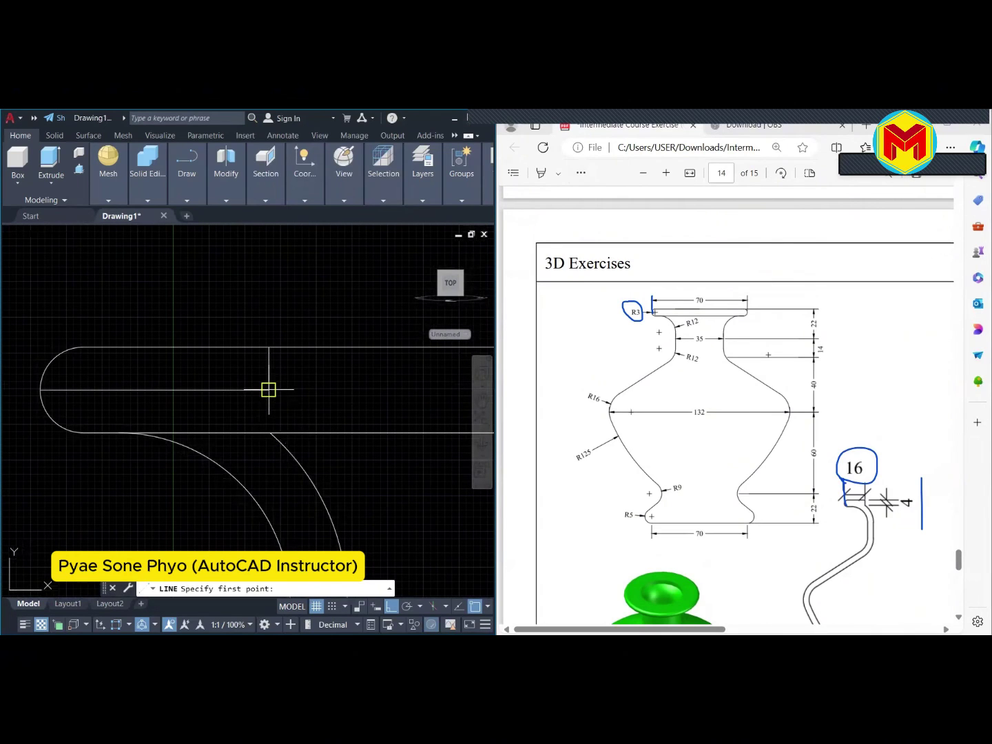
click(269, 389)
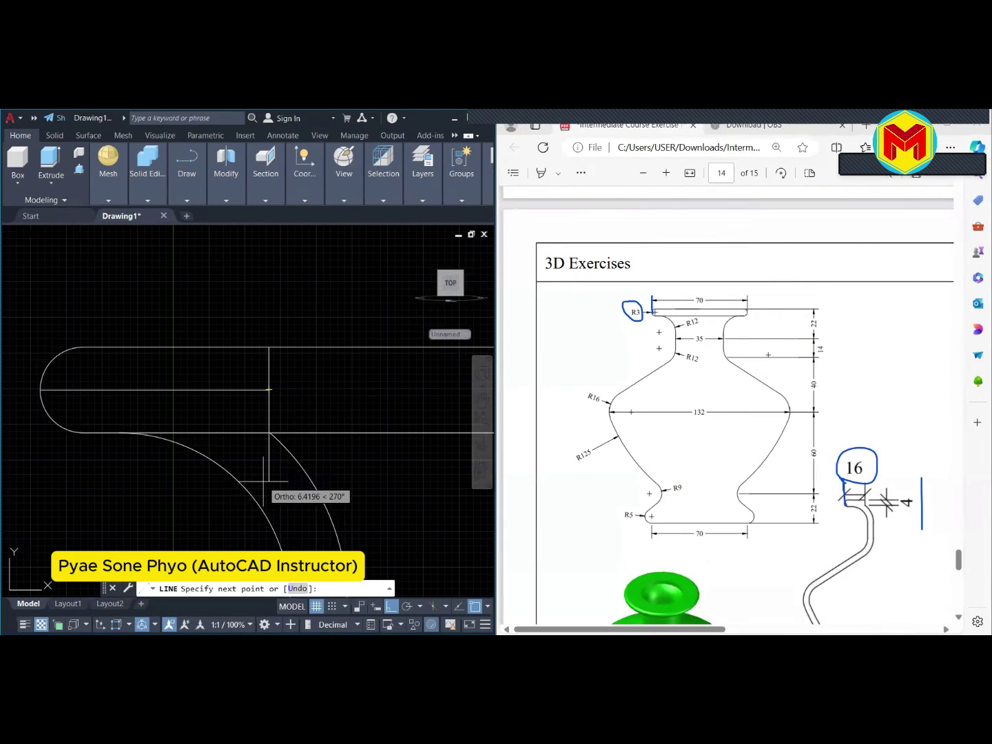
key(Escape)
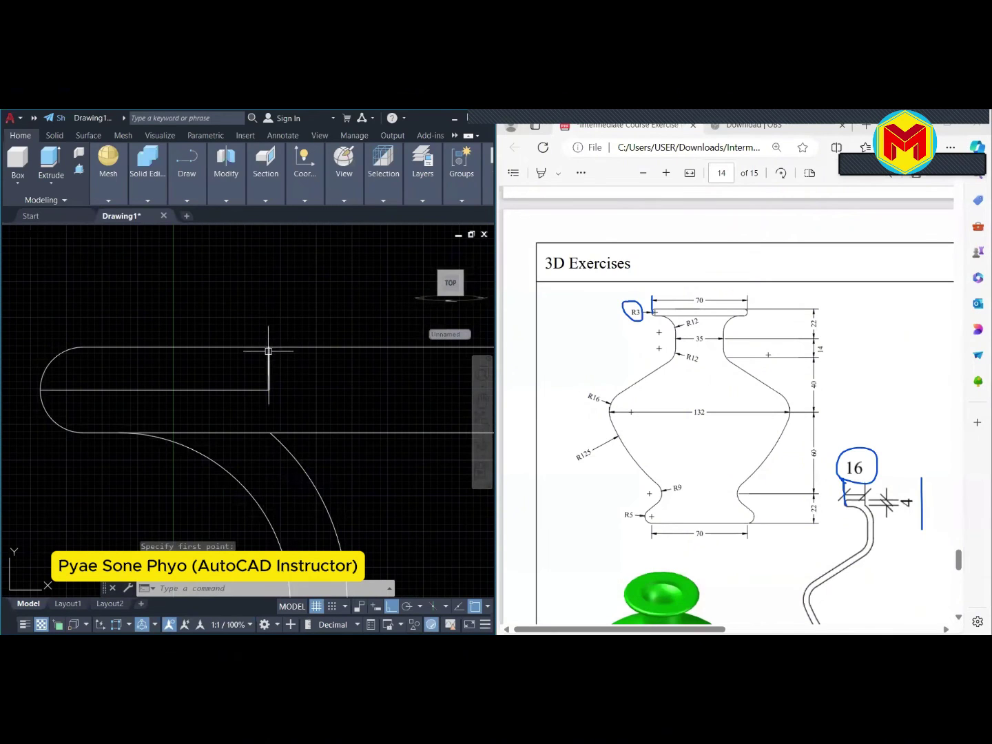
click(270, 368)
key(Escape)
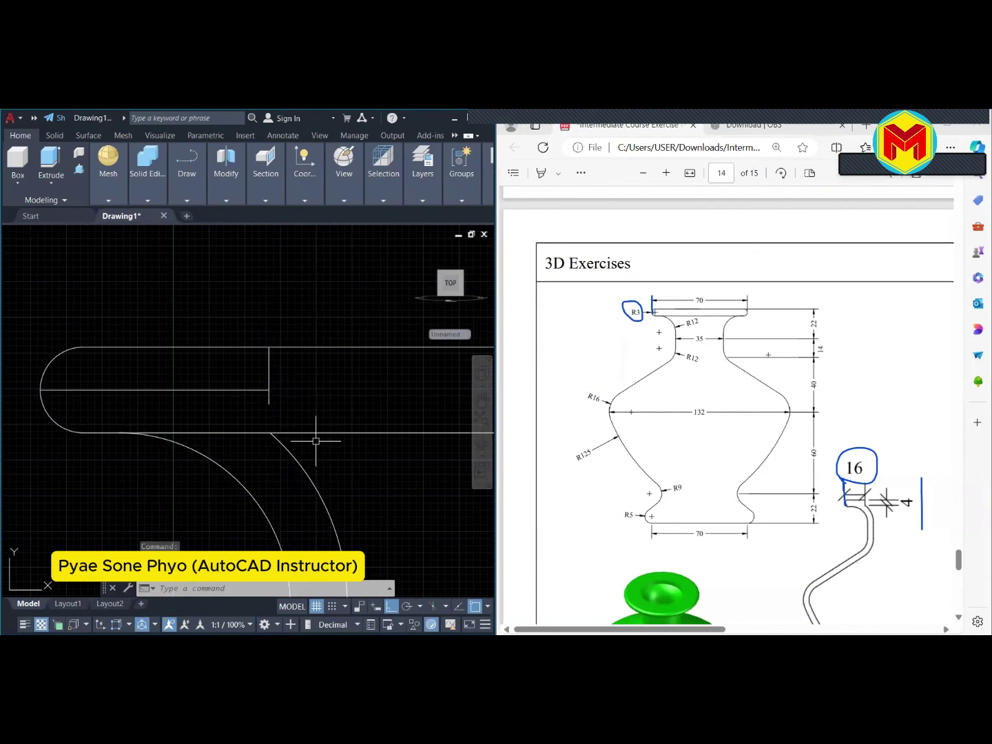
scroll(313, 437, down, 2)
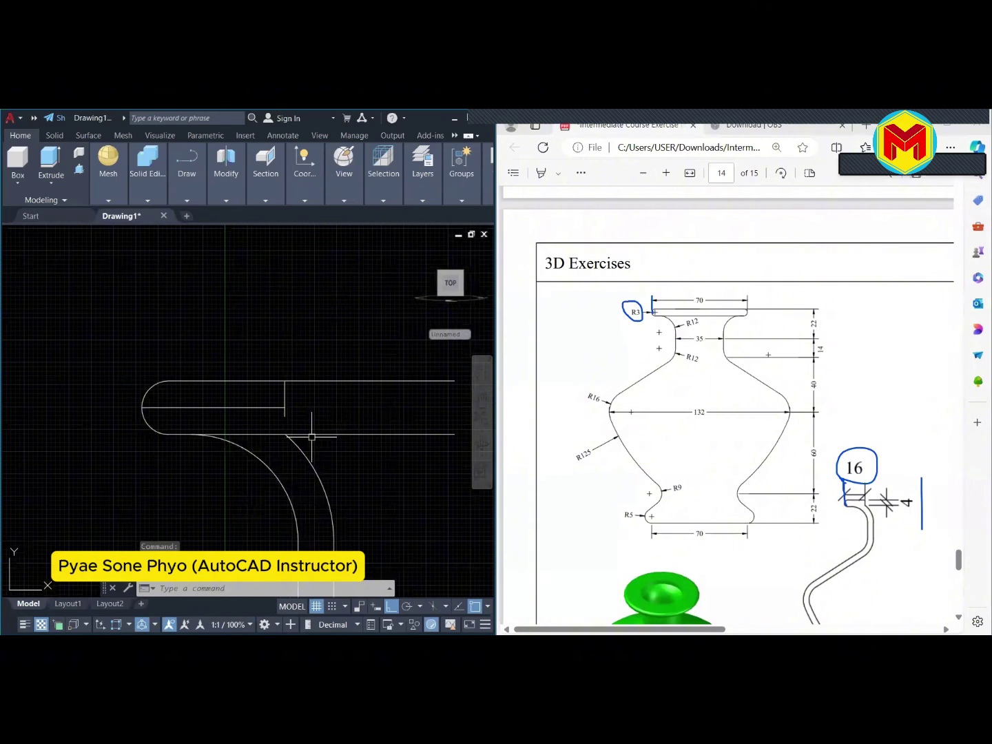
Trim the overhanging ends of the top and bottom rim lines and the piece between the arcs
text(tr)
key(Return)
click(387, 381)
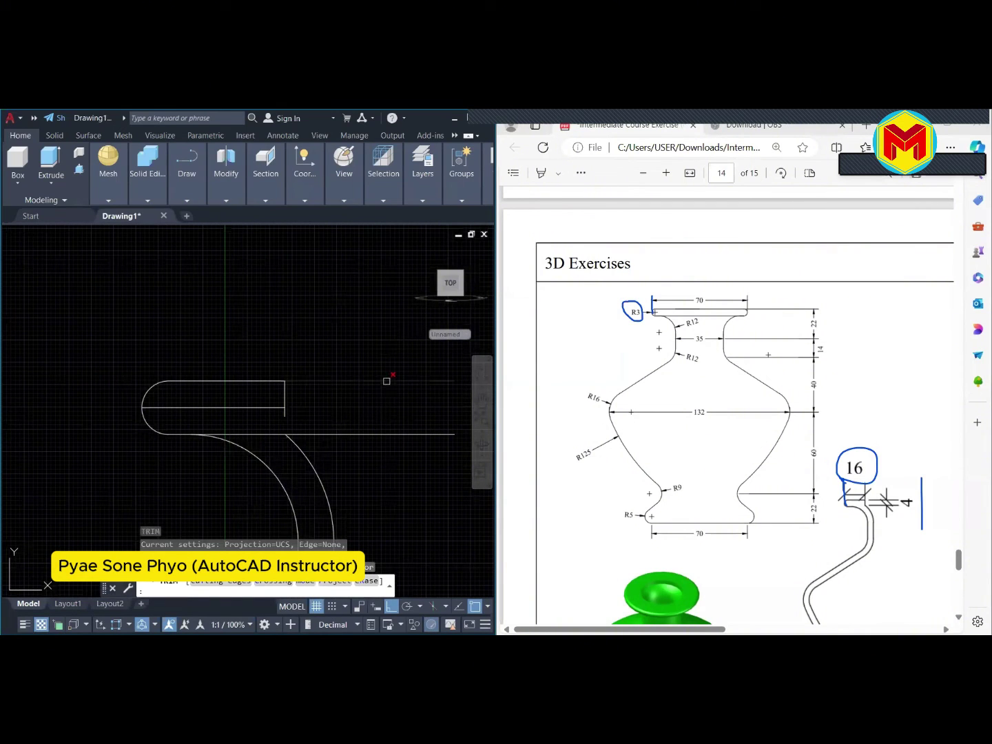
click(380, 434)
click(268, 432)
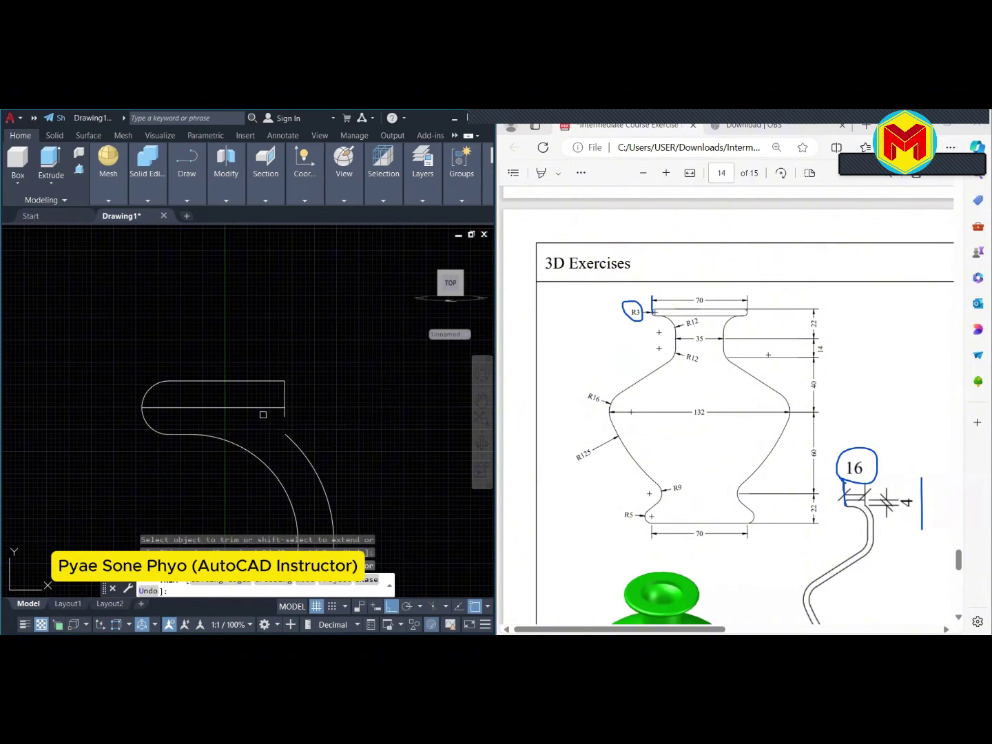
scroll(267, 381, down, 5)
key(Escape)
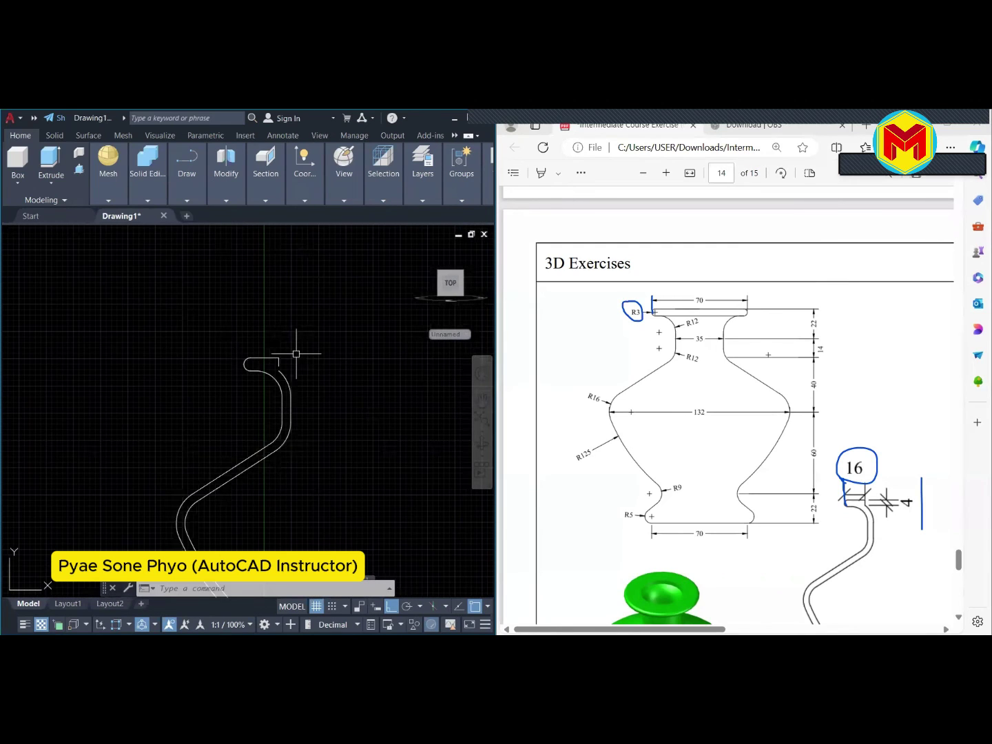
scroll(279, 363, up, 5)
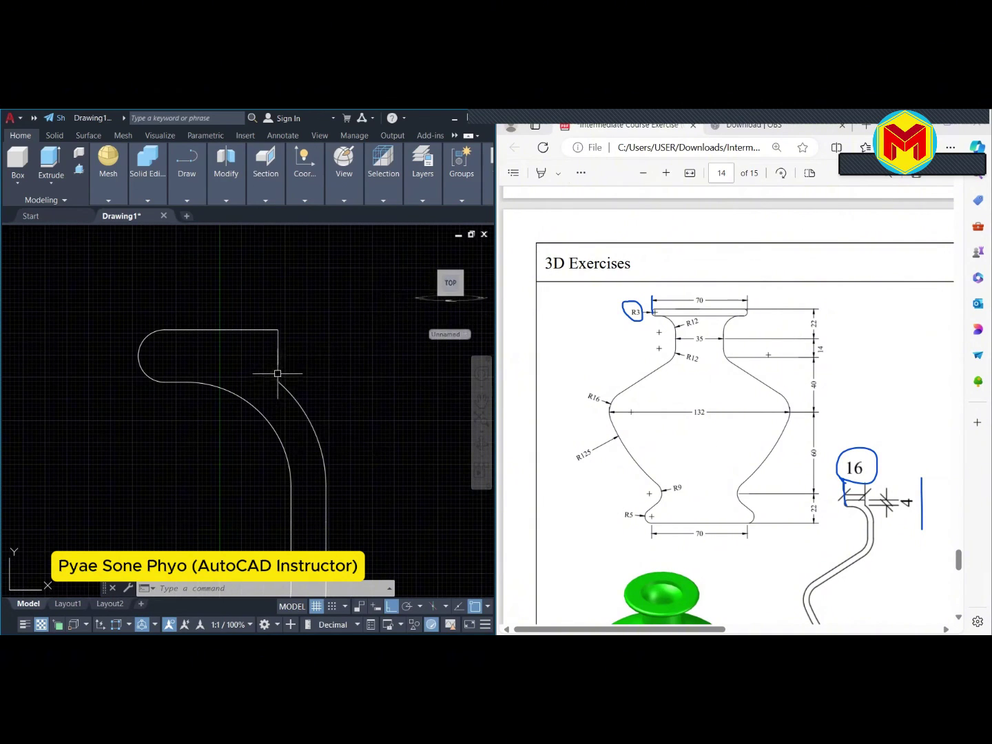
Fillet the lip's vertical line and outer arc with radius 0 for a sharp corner
scroll(277, 374, up, 2)
scroll(278, 373, up, 2)
text(f)
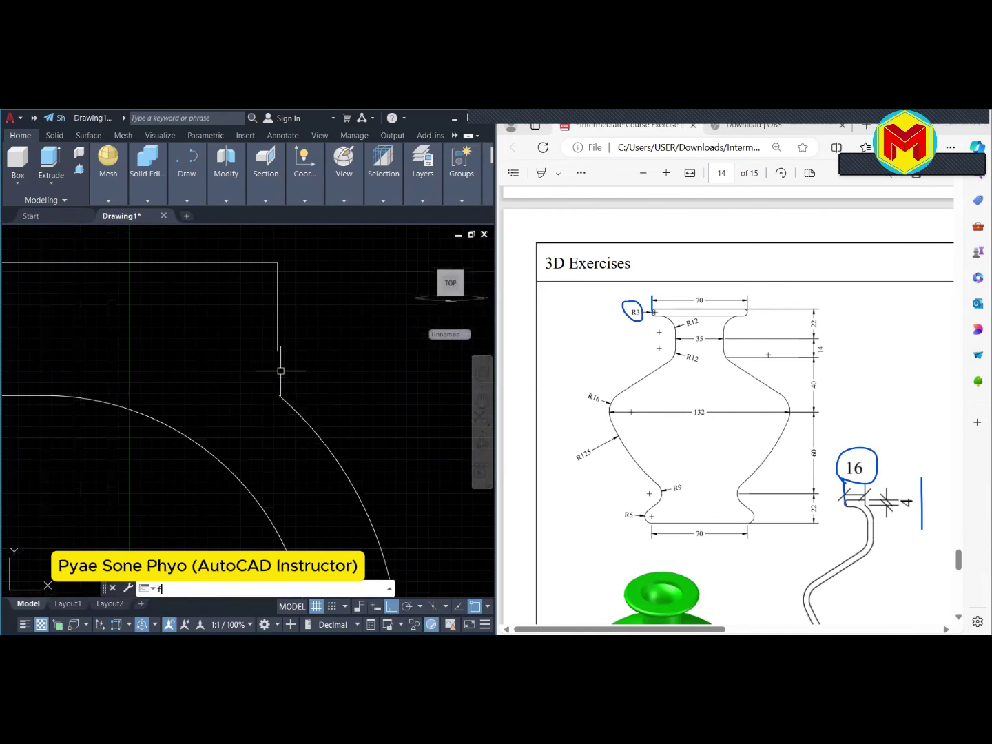
key(Return)
key(Return)
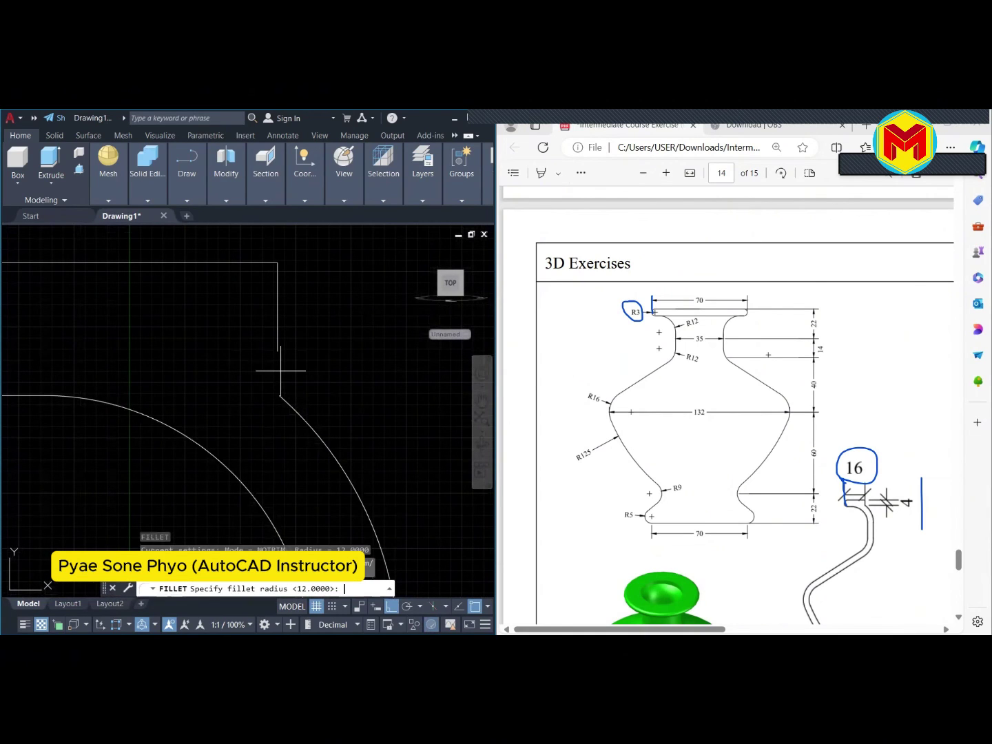
text(0)
key(Return)
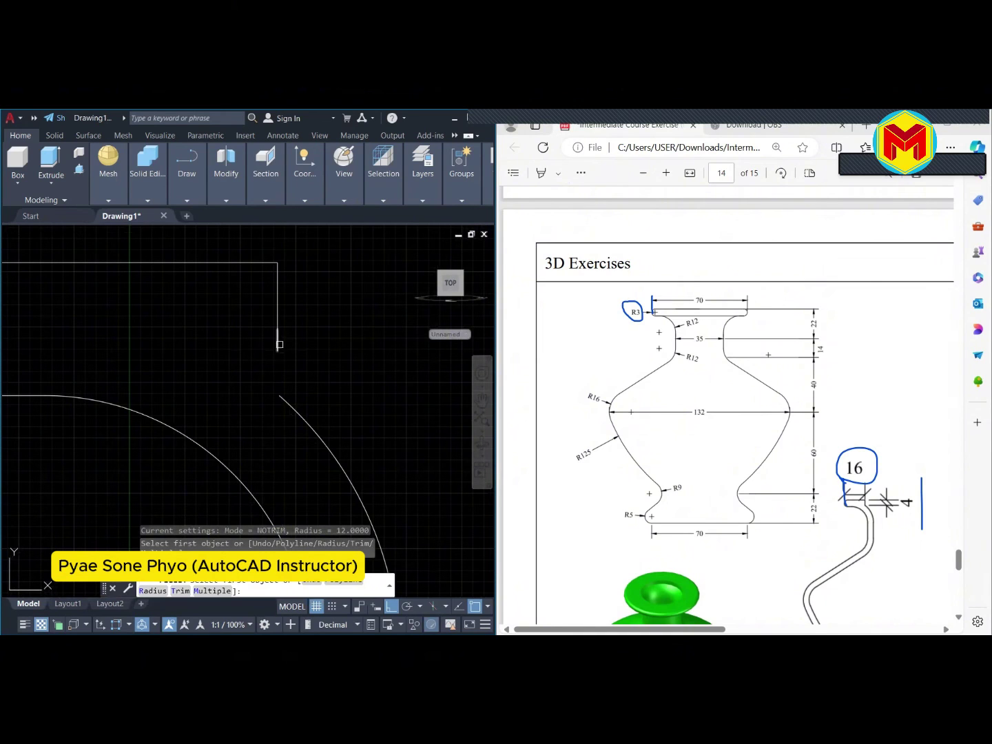
click(280, 344)
click(291, 406)
scroll(262, 358, down, 3)
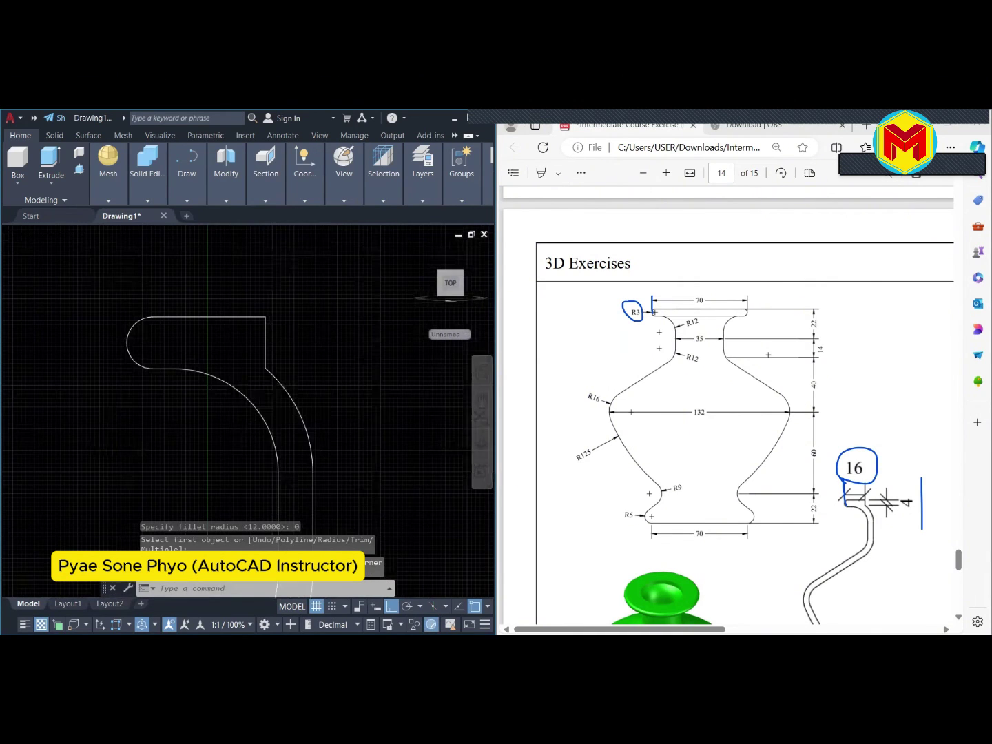
scroll(359, 493, down, 8)
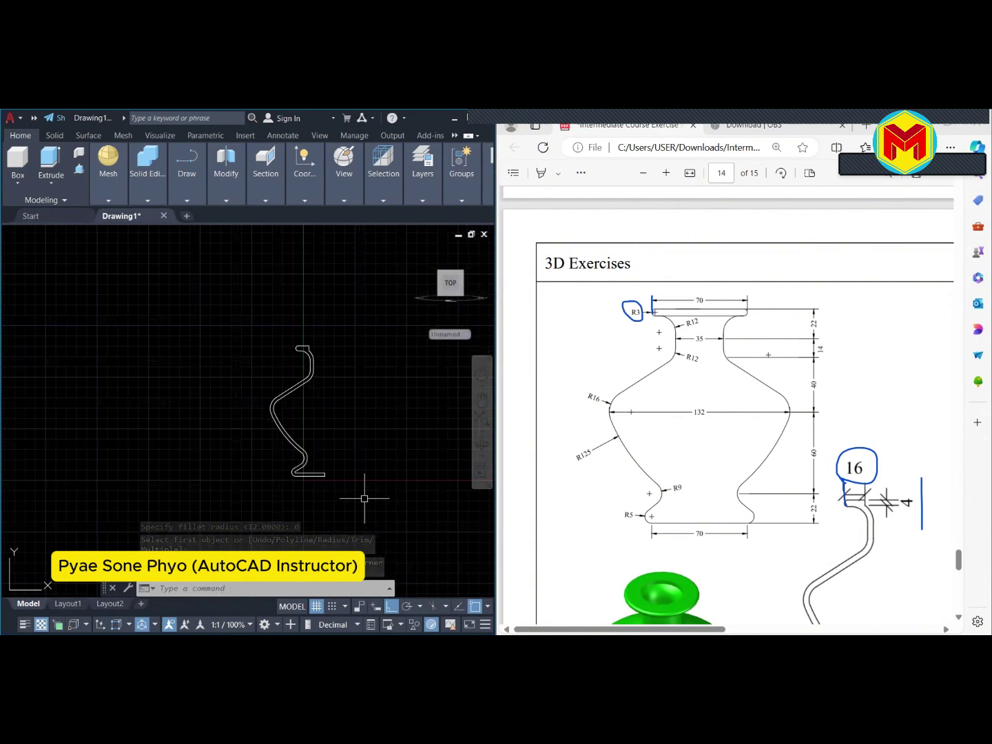
Join all 16 profile segments into one polyline and orbit the view to verify it
click(365, 498)
click(218, 329)
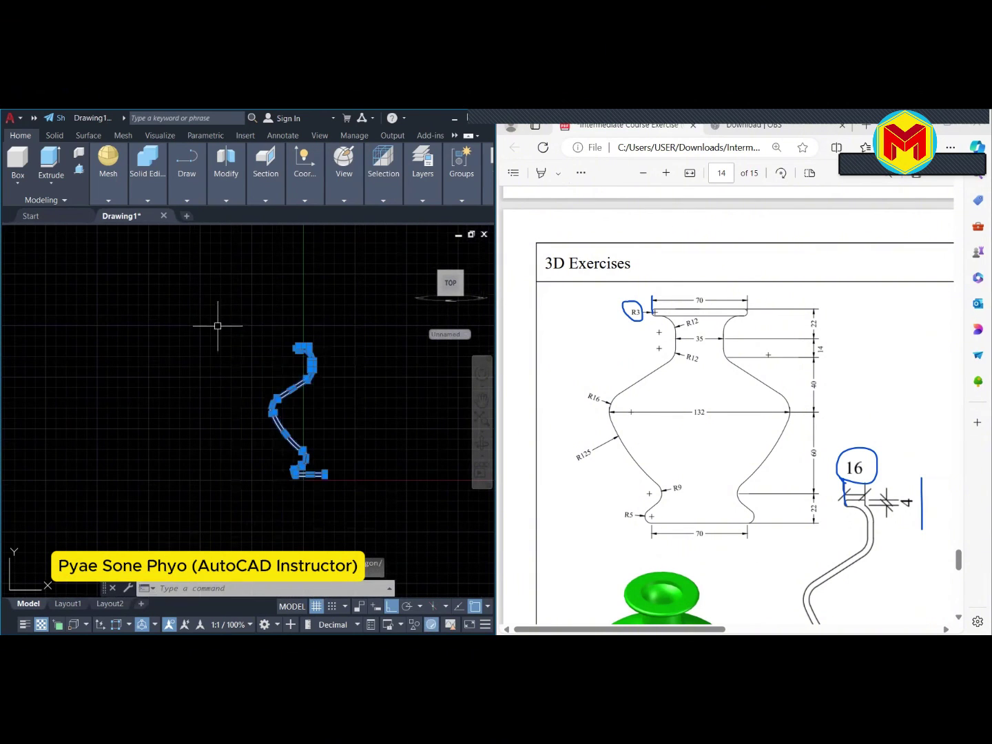
text(j)
key(Return)
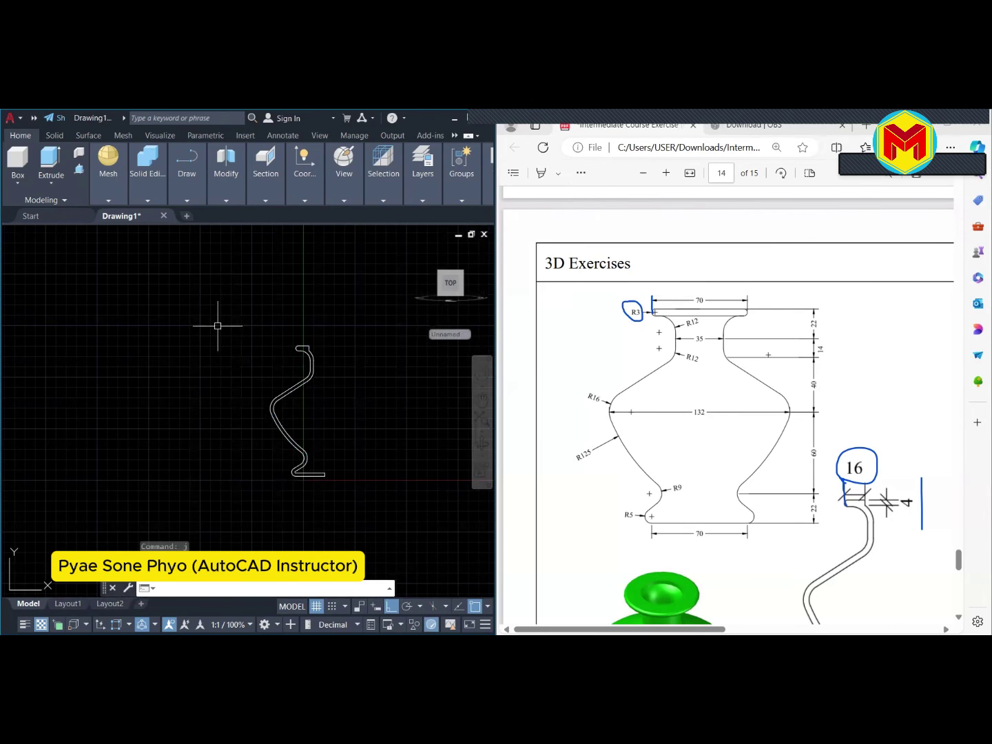
scroll(312, 345, up, 2)
scroll(313, 344, up, 2)
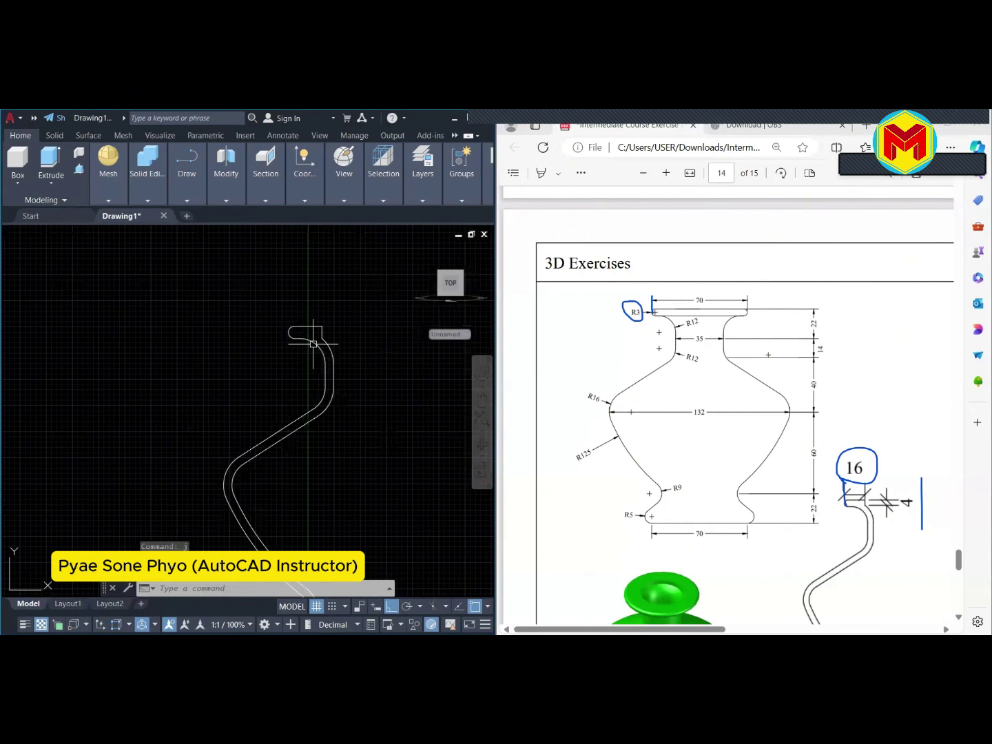
scroll(313, 343, down, 5)
scroll(341, 362, up, 4)
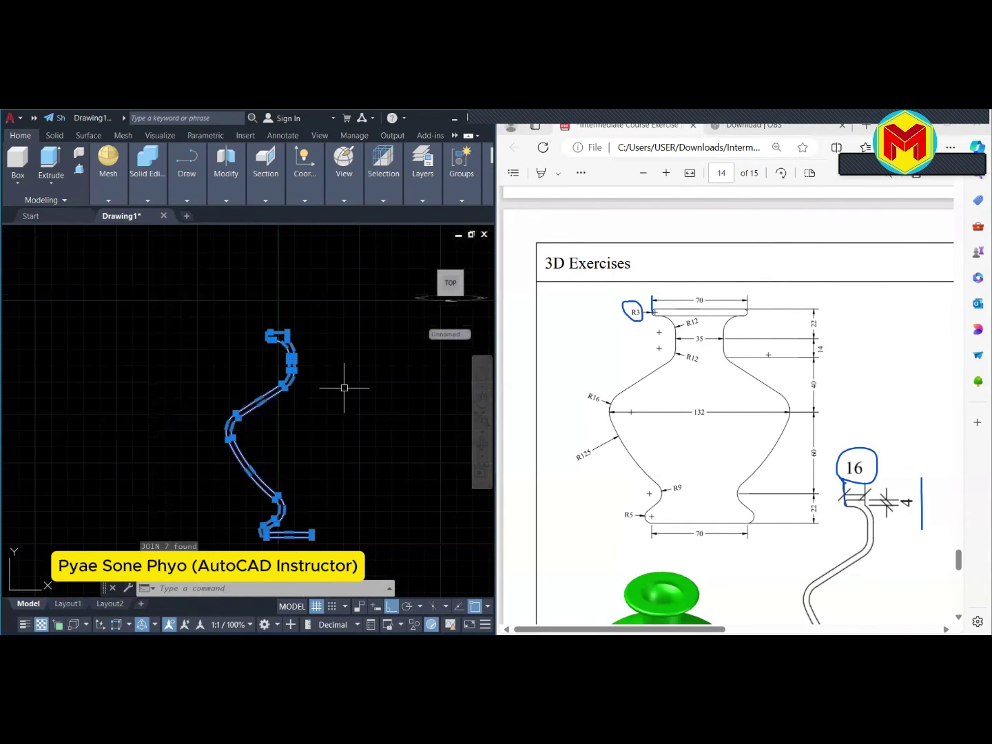
key(Return)
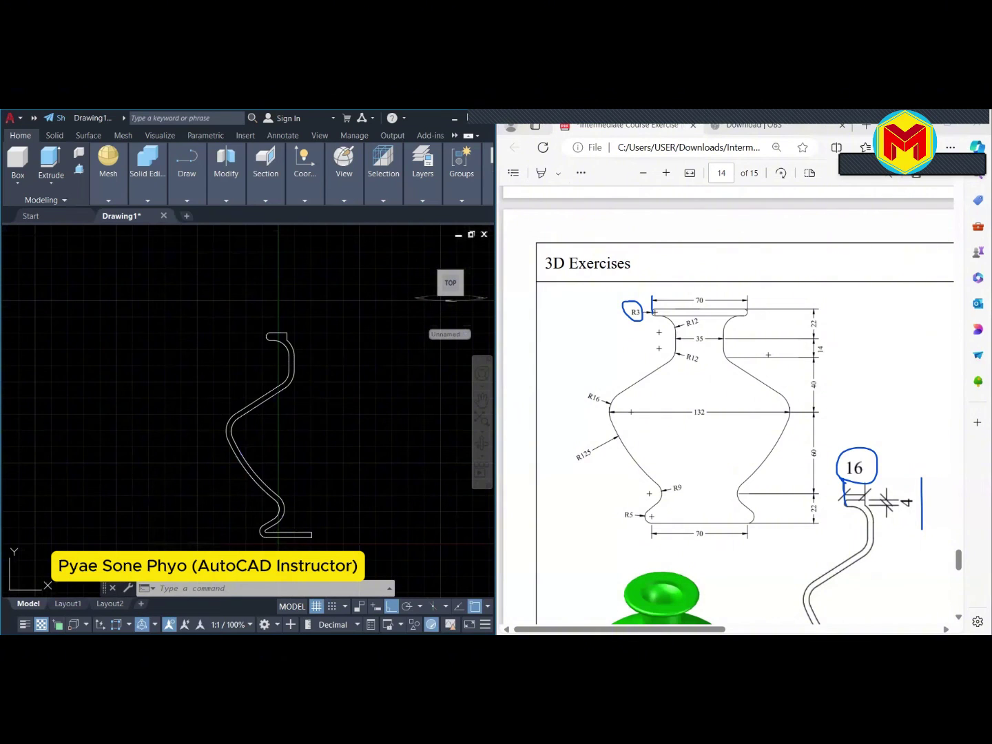
mouse_move(308, 403)
shift+middle_down()
mouse_move(308, 439)
mouse_move(276, 469)
mouse_move(199, 456)
mouse_move(155, 434)
mouse_move(252, 432)
mouse_move(344, 447)
mouse_move(340, 466)
mouse_move(279, 470)
mouse_move(224, 454)
mouse_move(310, 487)
mouse_move(366, 474)
mouse_move(345, 434)
mouse_move(208, 435)
mouse_move(210, 410)
mouse_move(261, 394)
mouse_move(316, 409)
mouse_move(310, 424)
mouse_move(337, 461)
shift+middle_up()
key(Escape)
scroll(646, 421, down, 3)
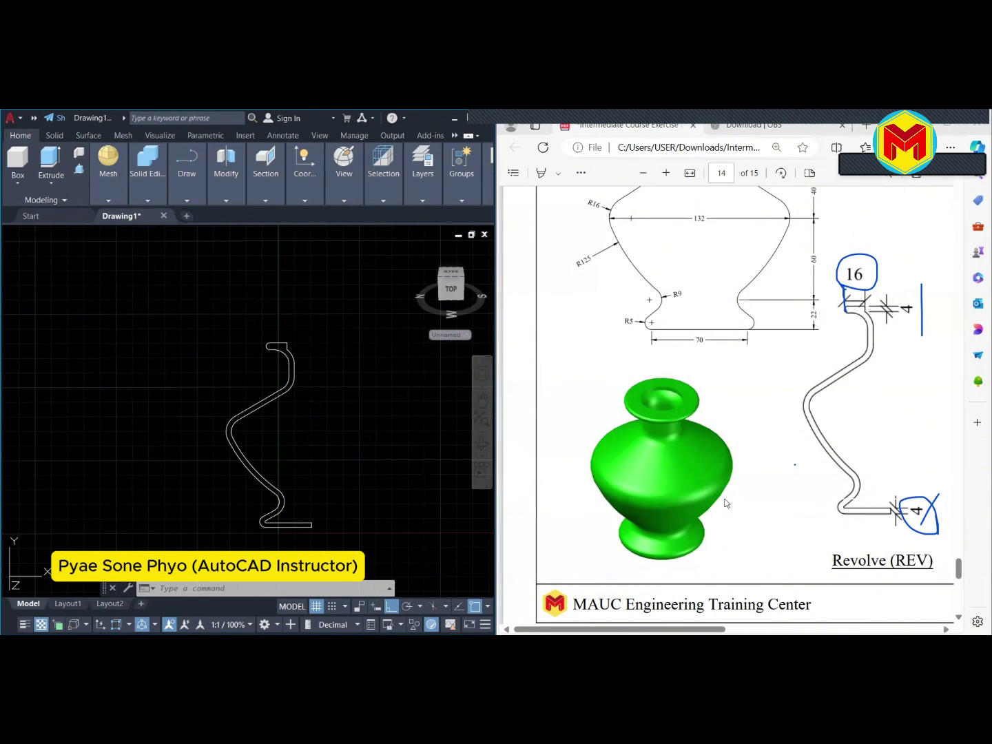
Circle the 'Revolve (REV)' label in ink on the PDF page, then return to AutoCAD
scroll(845, 532, right, 2)
scroll(845, 533, right, 2)
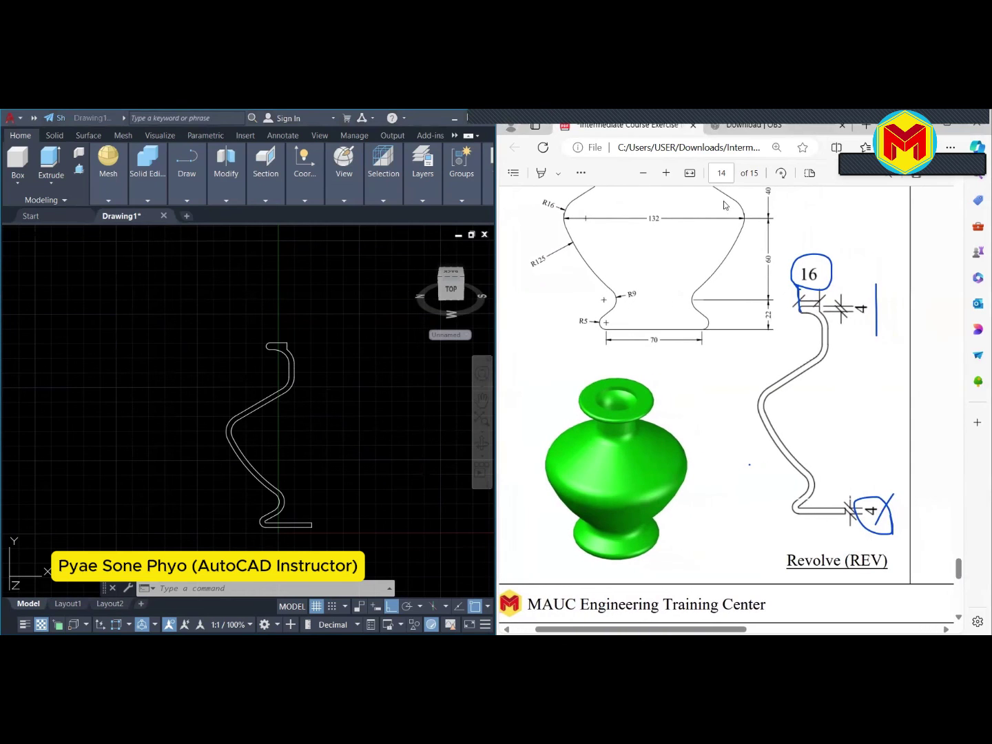
click(580, 173)
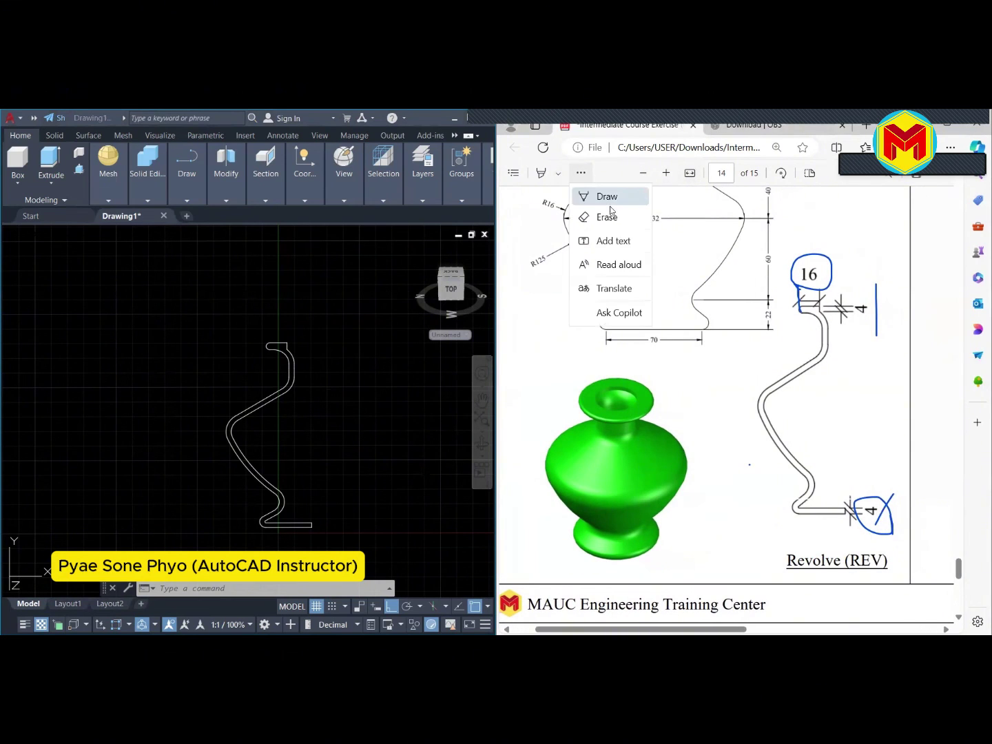
click(609, 197)
mouse_move(890, 568)
mouse_down()
mouse_move(781, 551)
mouse_move(895, 574)
mouse_up()
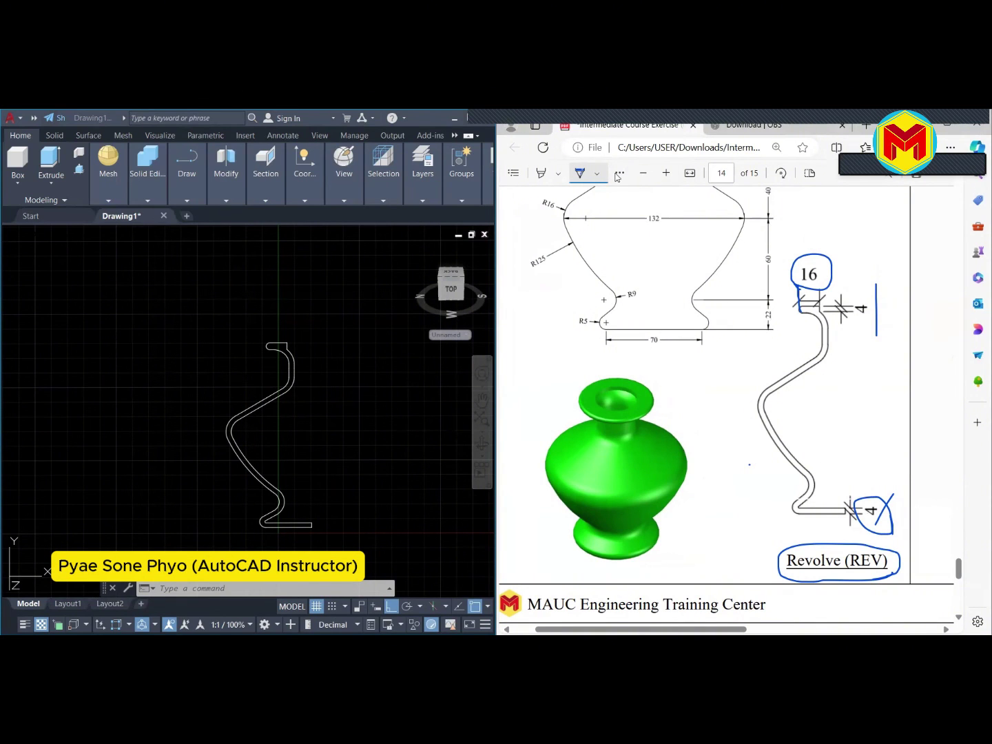
click(403, 299)
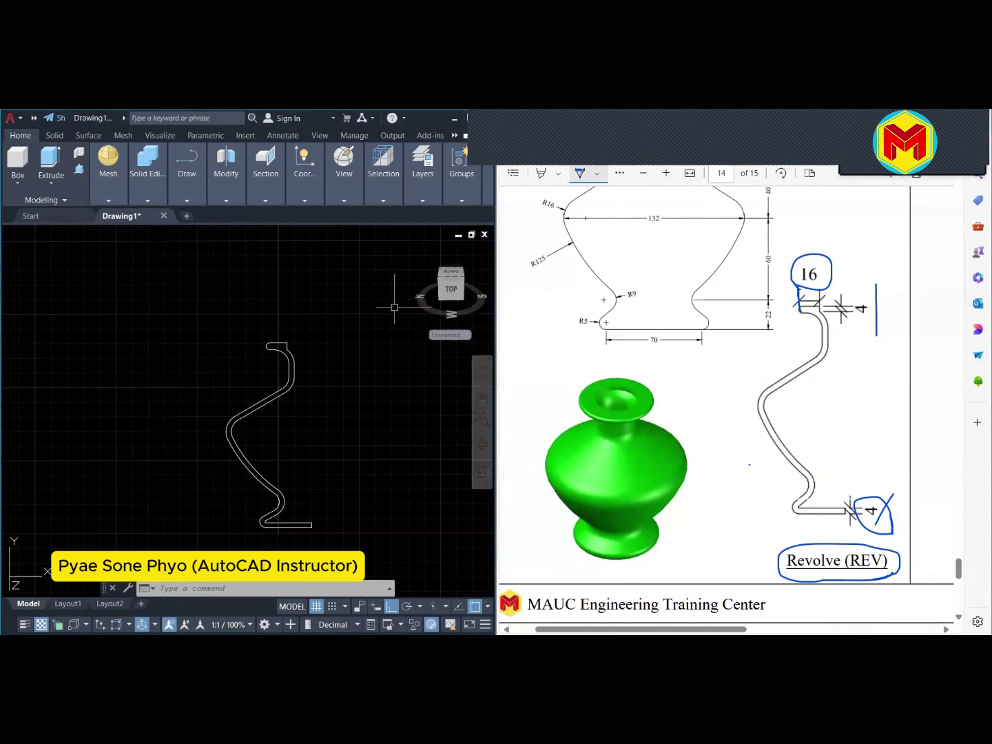
click(338, 414)
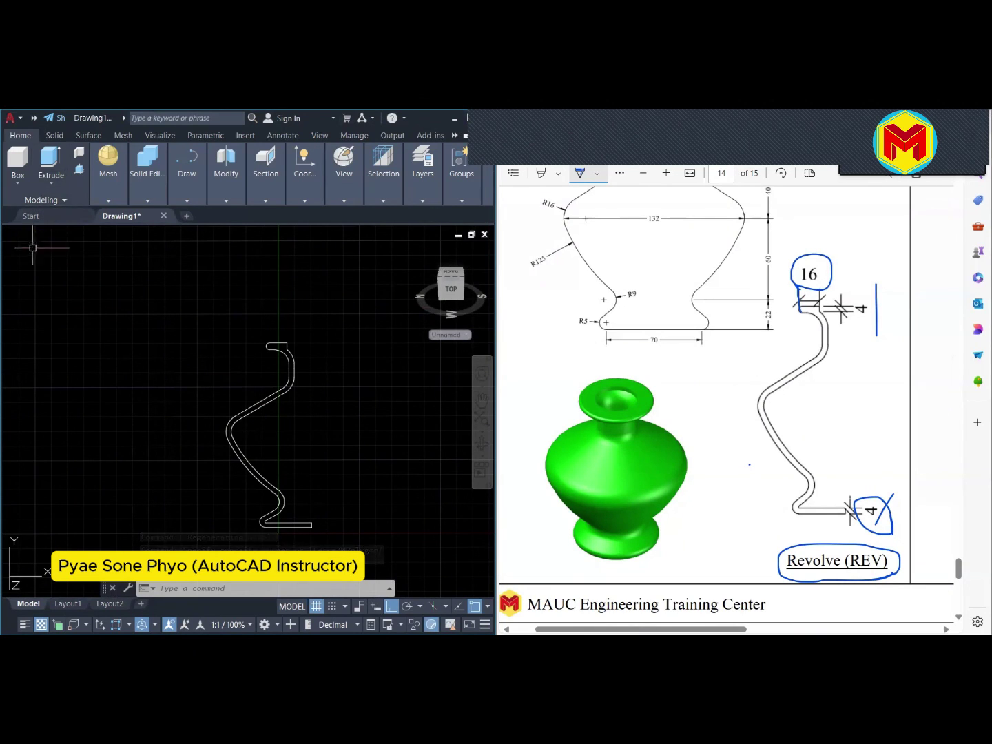
Start a Revolve on the profile, cancel it, and switch the viewport to the Left view
click(52, 187)
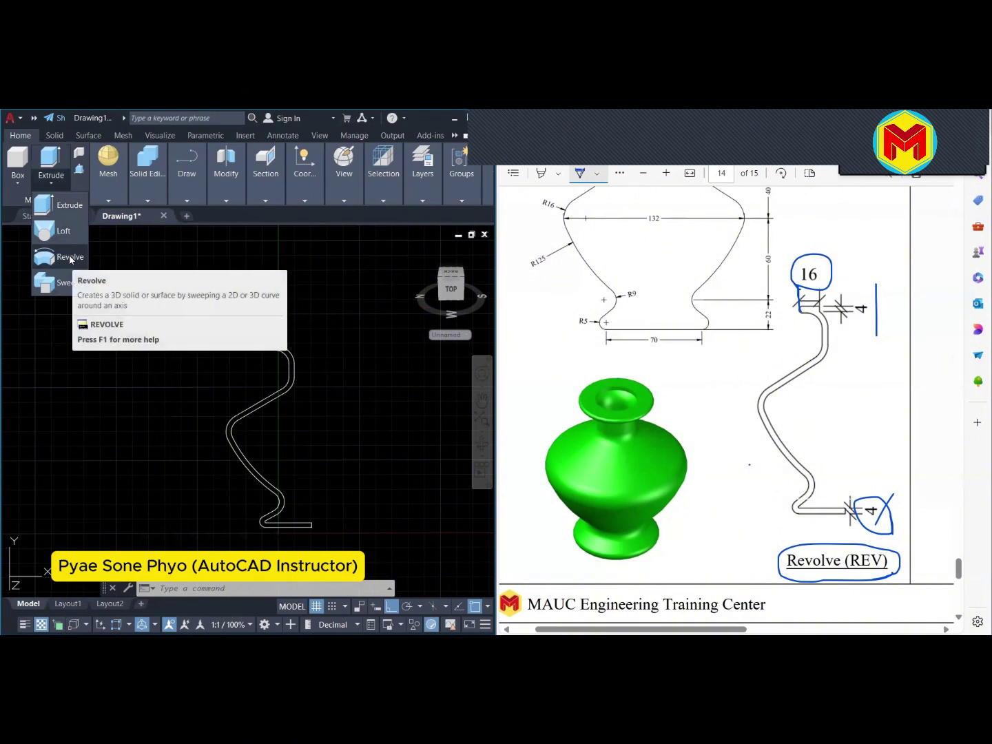
click(71, 259)
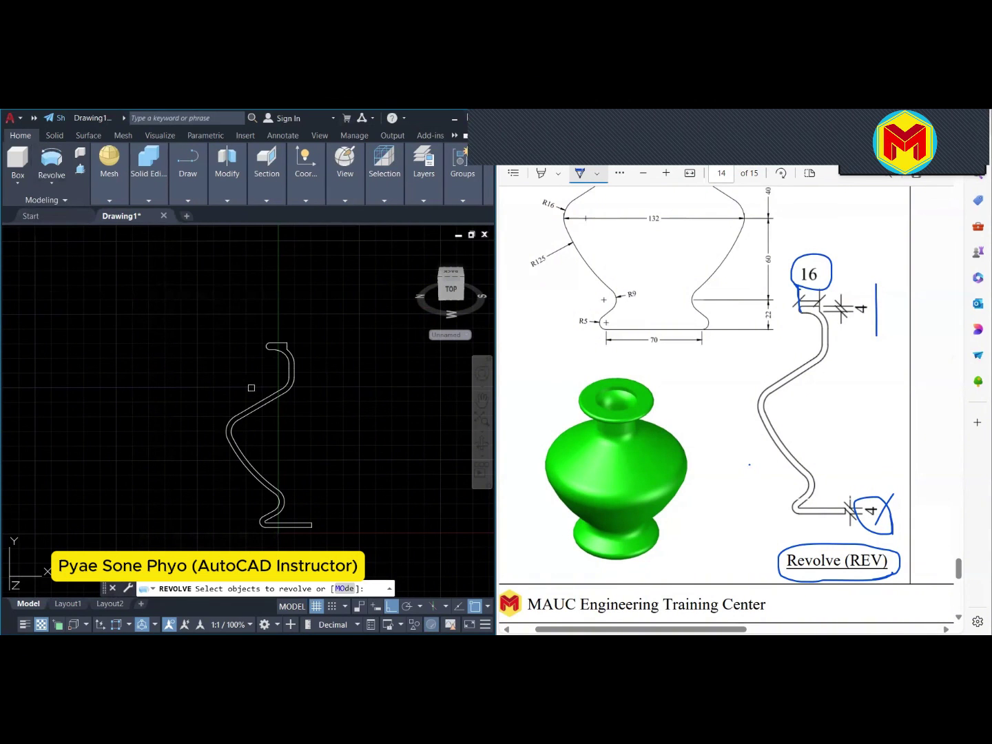
click(257, 401)
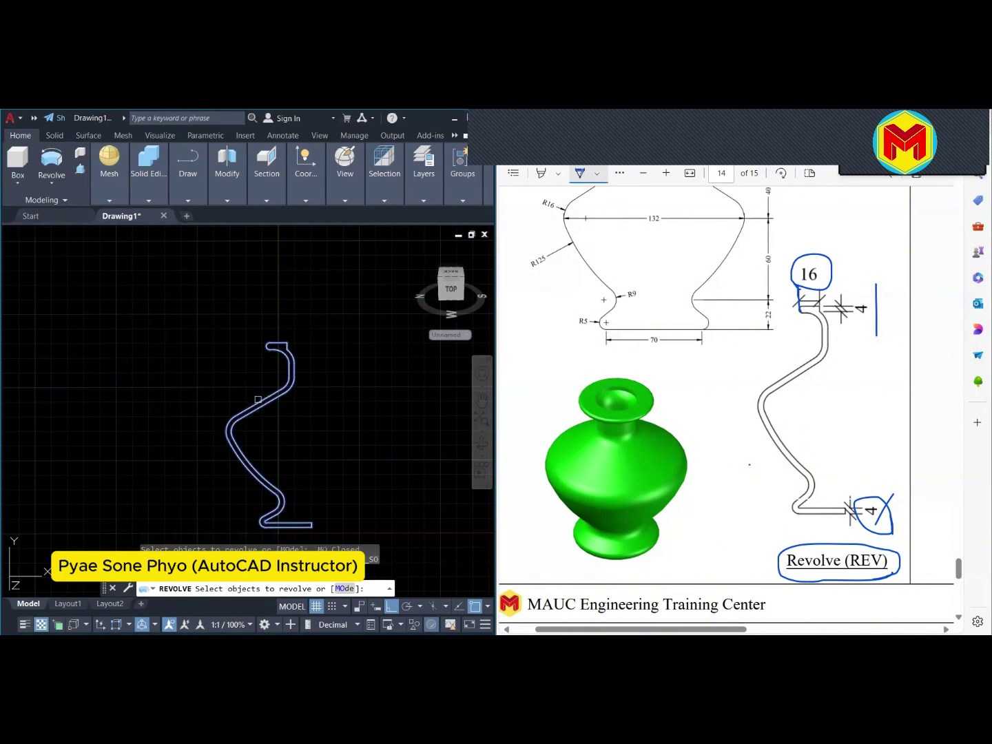
key(Return)
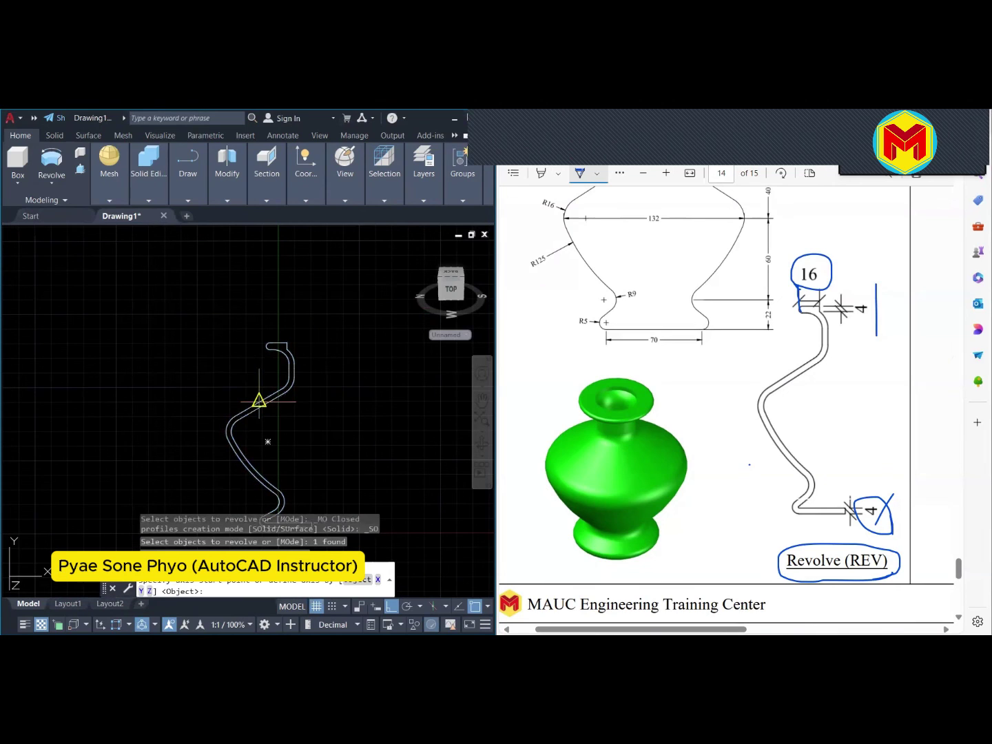
key(Escape)
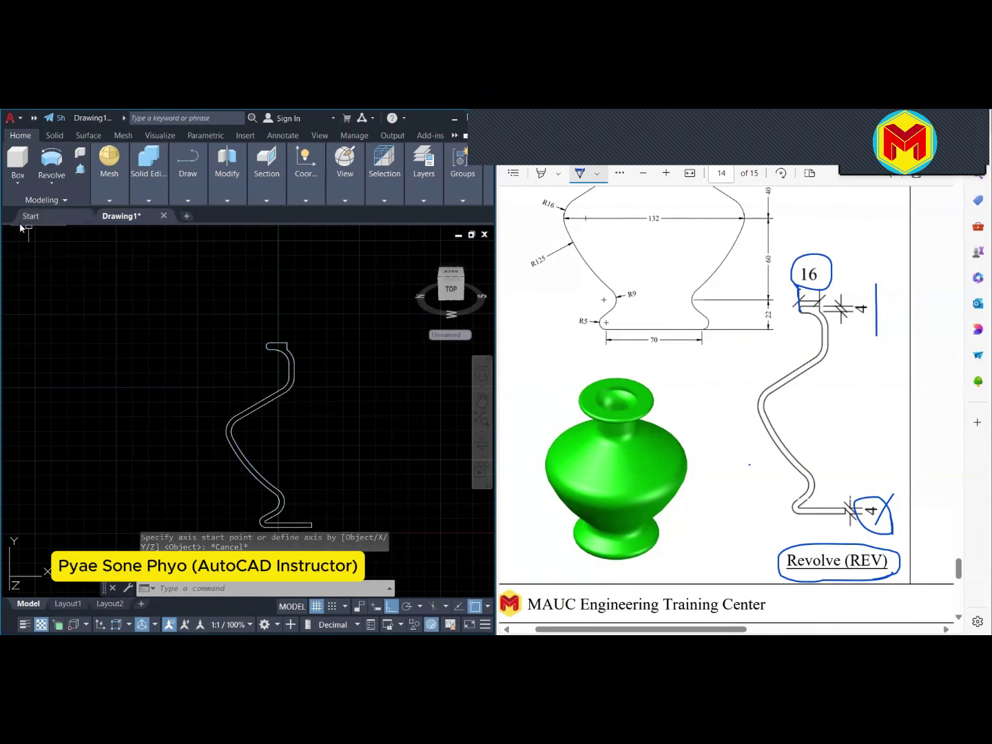
click(38, 234)
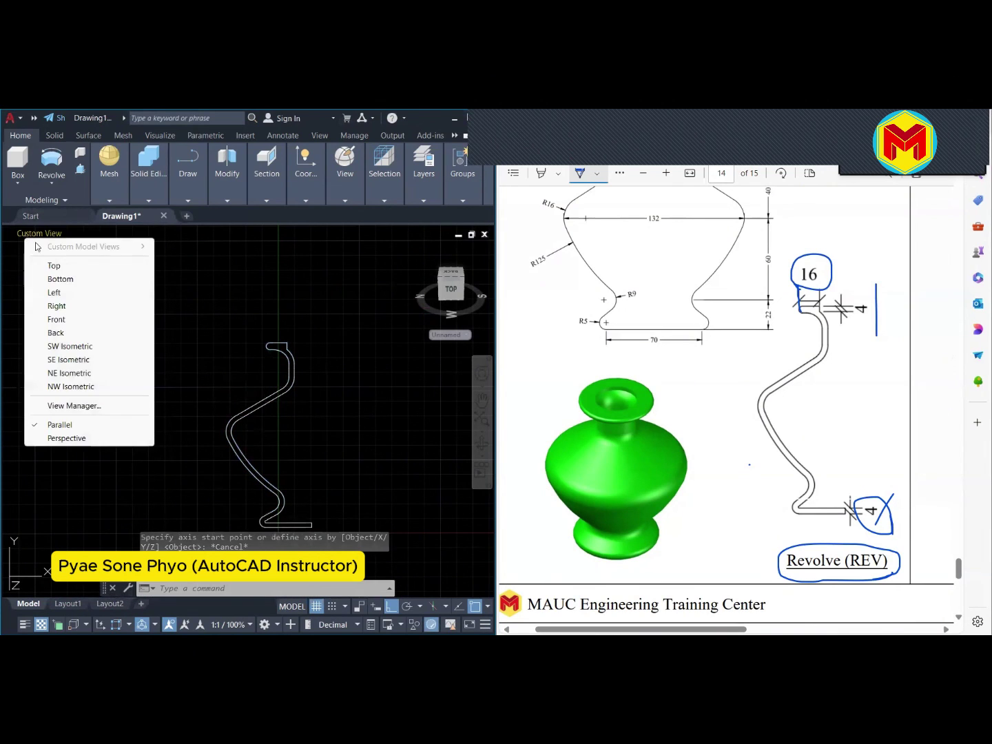
click(53, 293)
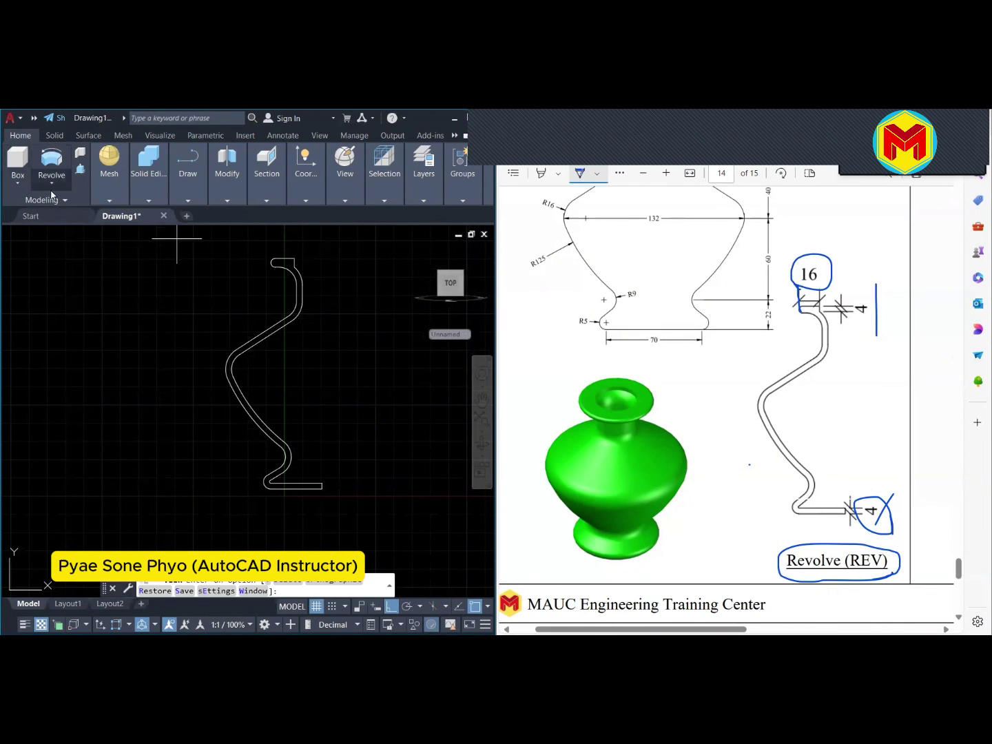
Revolve the half-profile about a vertical axis from its bottom endpoint straight up
click(60, 172)
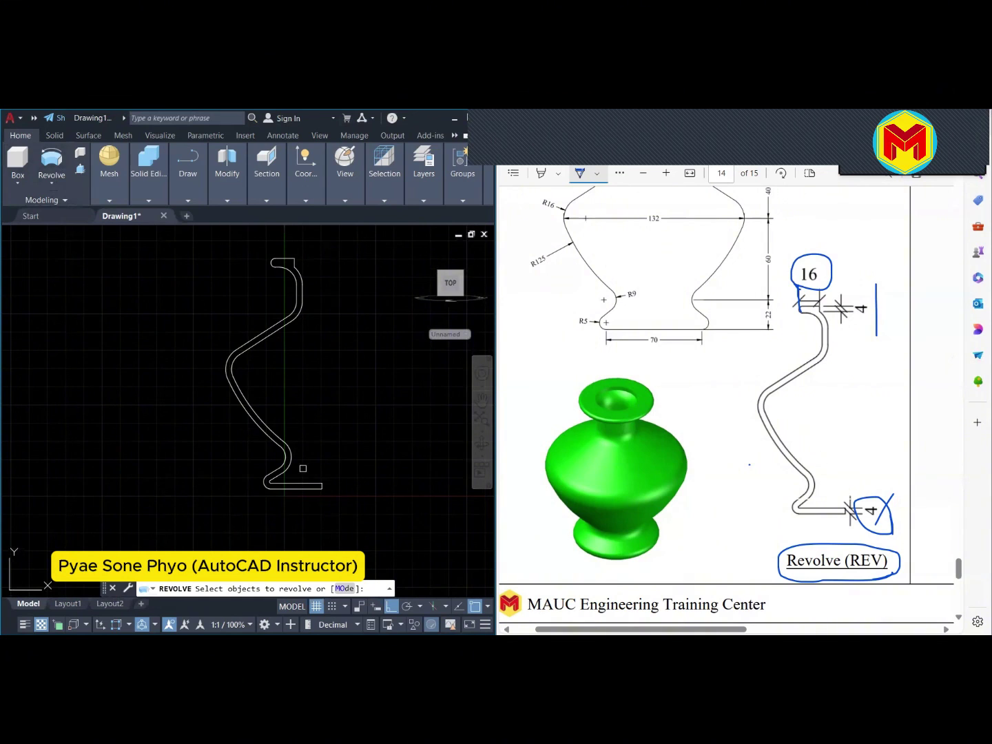
click(289, 463)
key(Return)
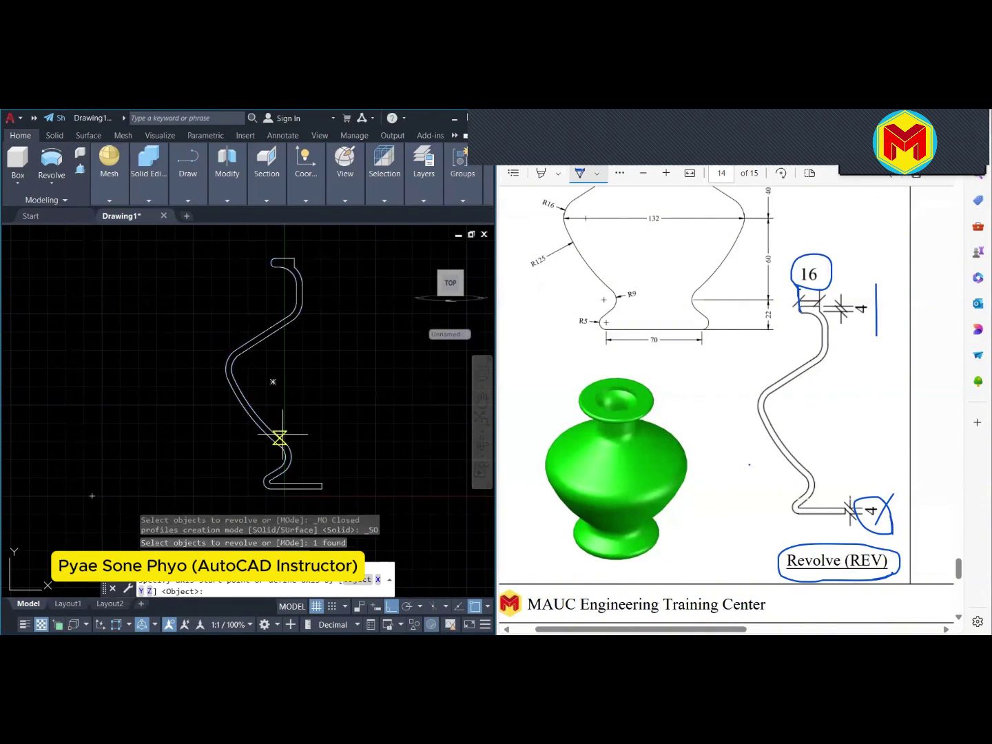
scroll(308, 487, up, 2)
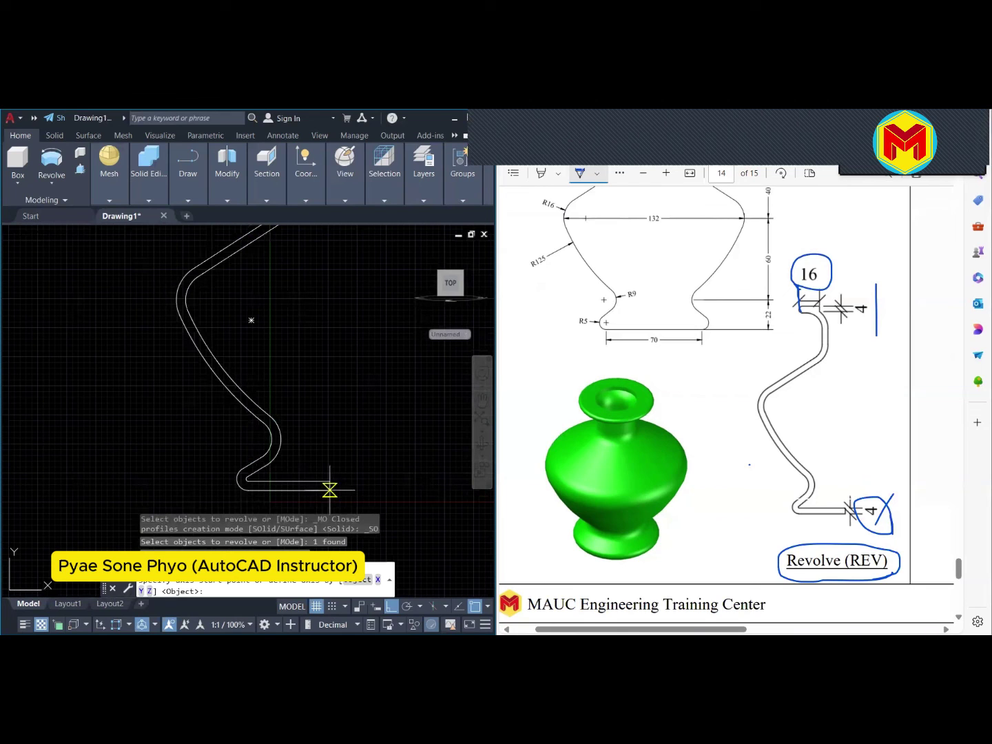
click(330, 490)
middle_drag(328, 487, 328, 469)
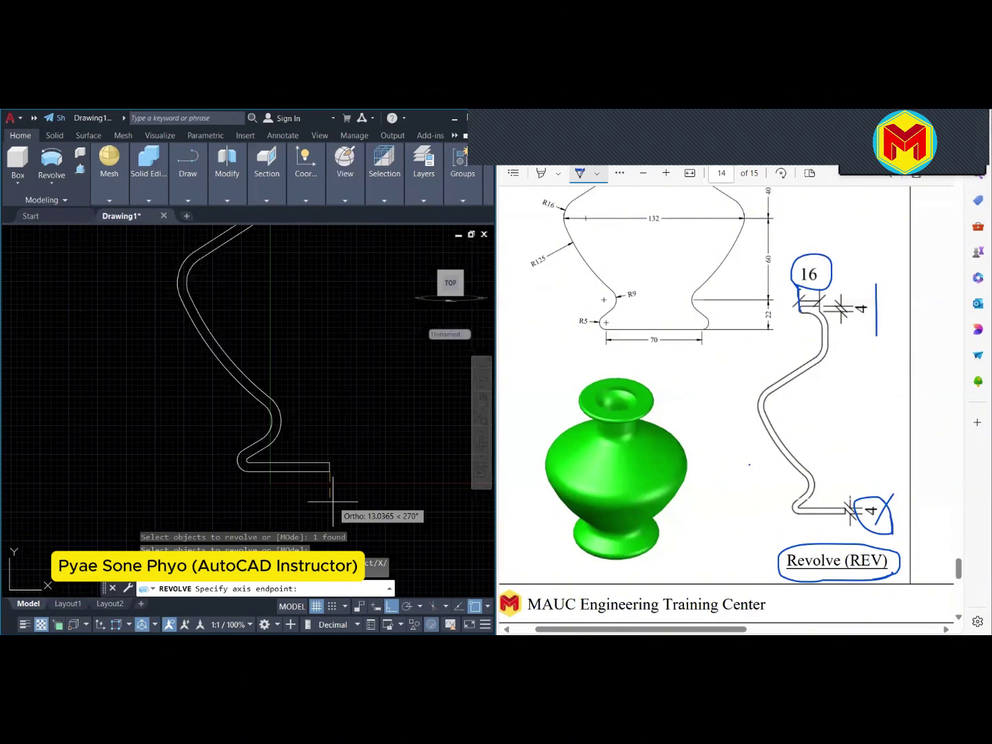
scroll(333, 502, down, 4)
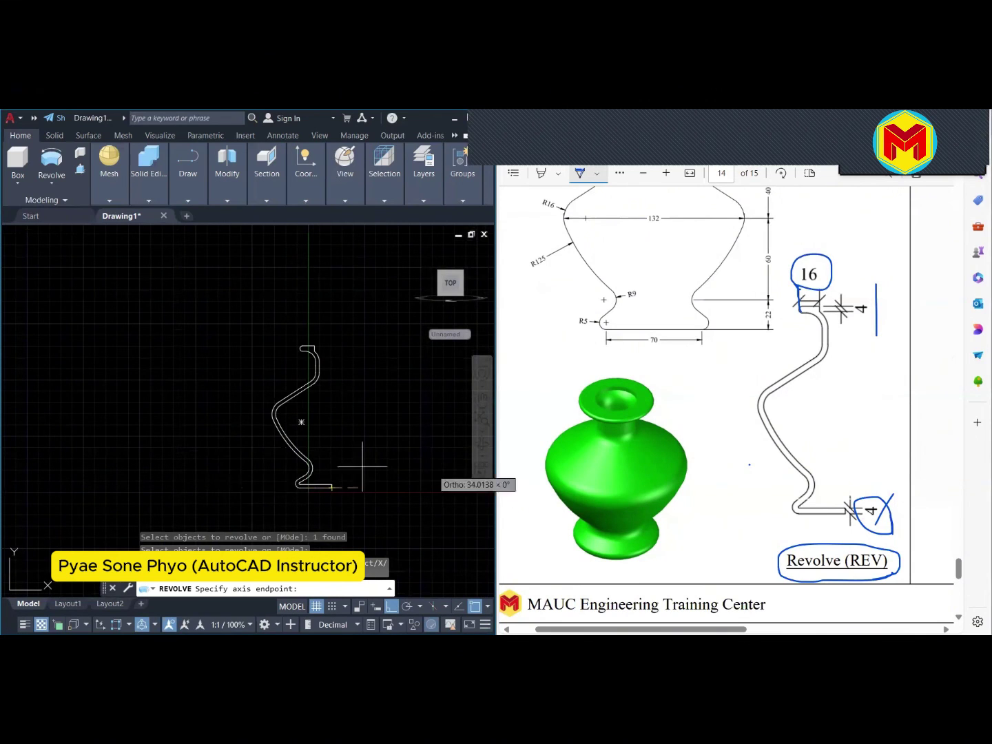
click(338, 283)
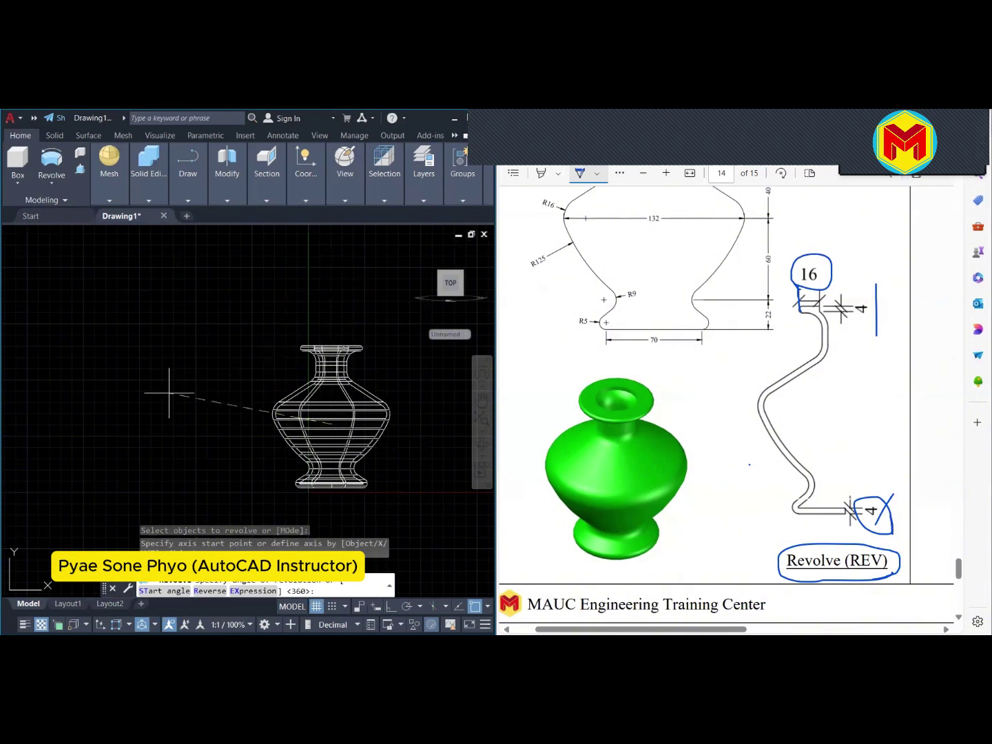
Orbit the wireframe preview and accept the full 360° revolution
key(Return)
mouse_move(206, 357)
shift+middle_down()
mouse_move(217, 397)
mouse_move(307, 486)
shift+middle_up()
text(360)
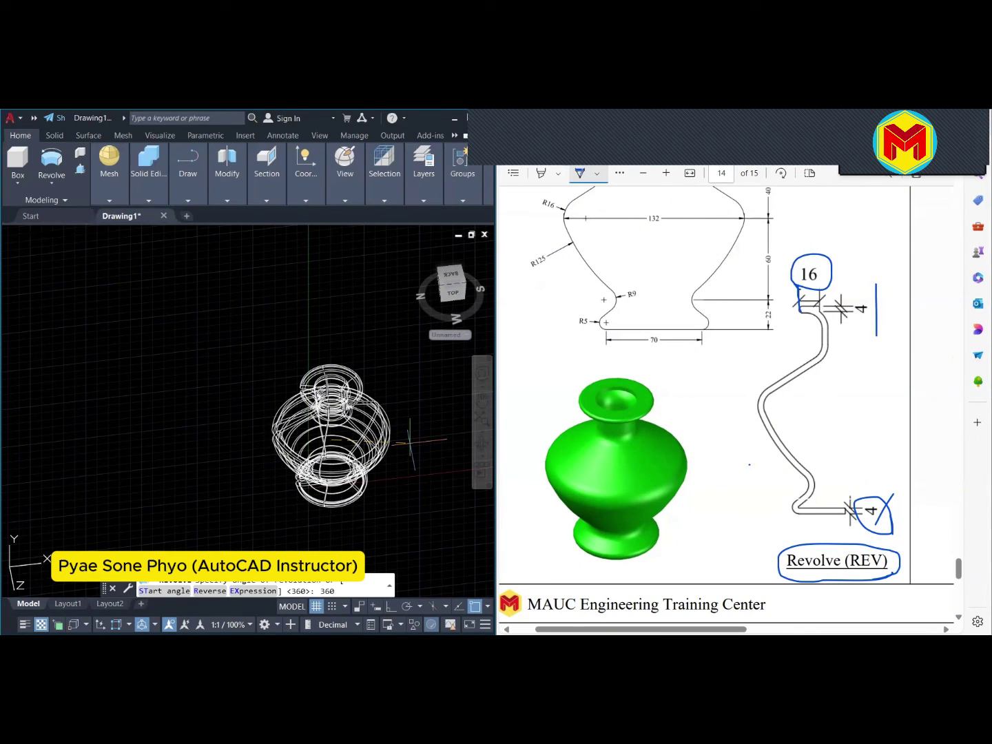
key(Return)
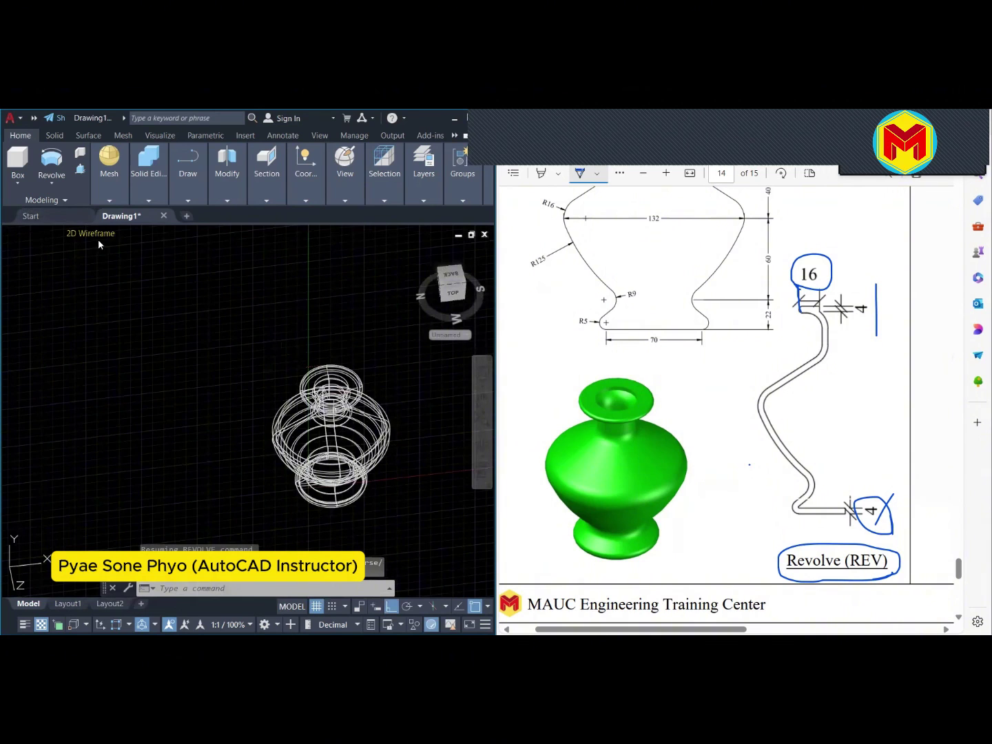
Set the Realistic visual style and orbit to look down on the vase solid
click(95, 235)
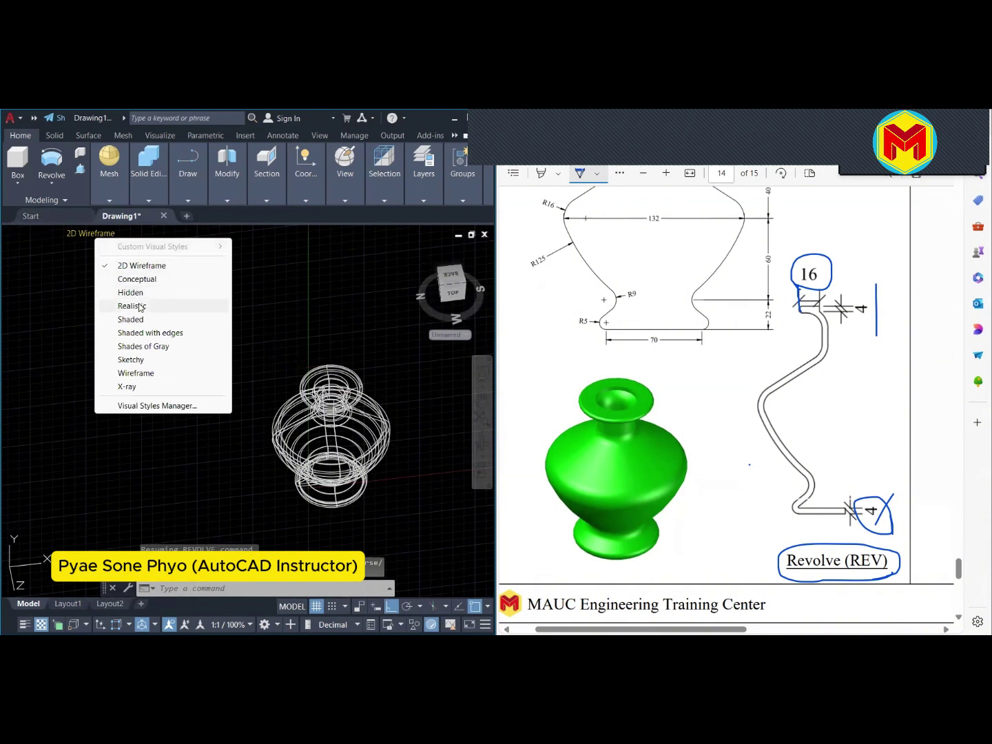
click(141, 306)
mouse_move(209, 330)
shift+middle_down()
mouse_move(215, 410)
mouse_move(228, 358)
shift+middle_up()
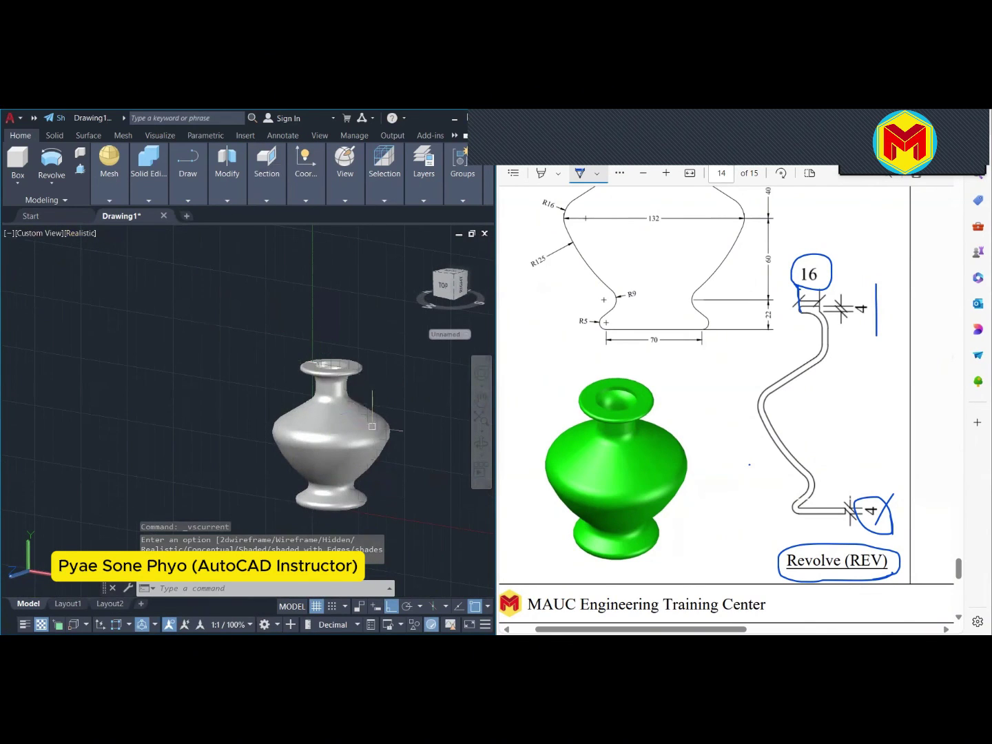
mouse_move(372, 426)
shift+middle_down()
mouse_move(343, 439)
mouse_move(357, 434)
shift+middle_up()
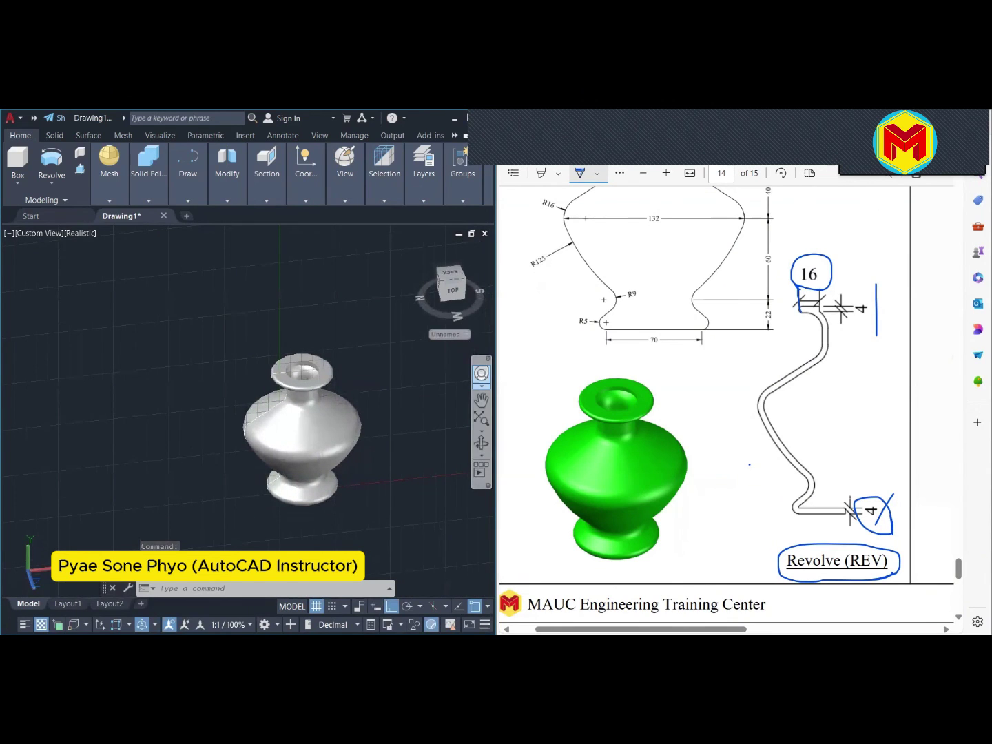
Dismiss the Edge leave-site warning, window-select the vase and open its Properties
click(678, 542)
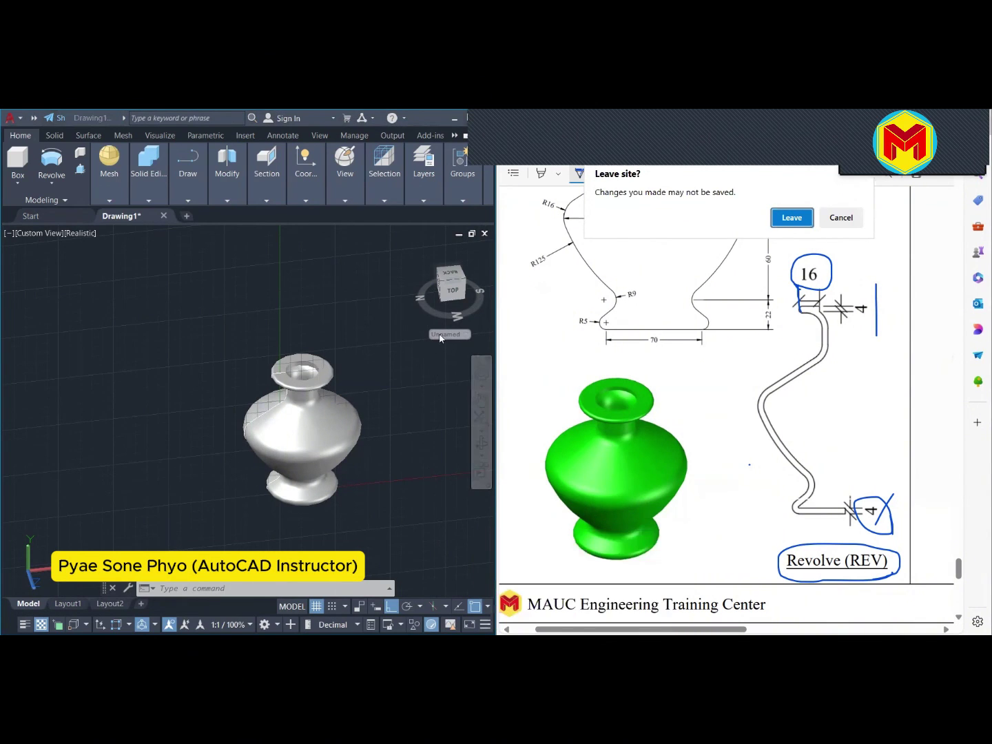
key(Escape)
click(369, 363)
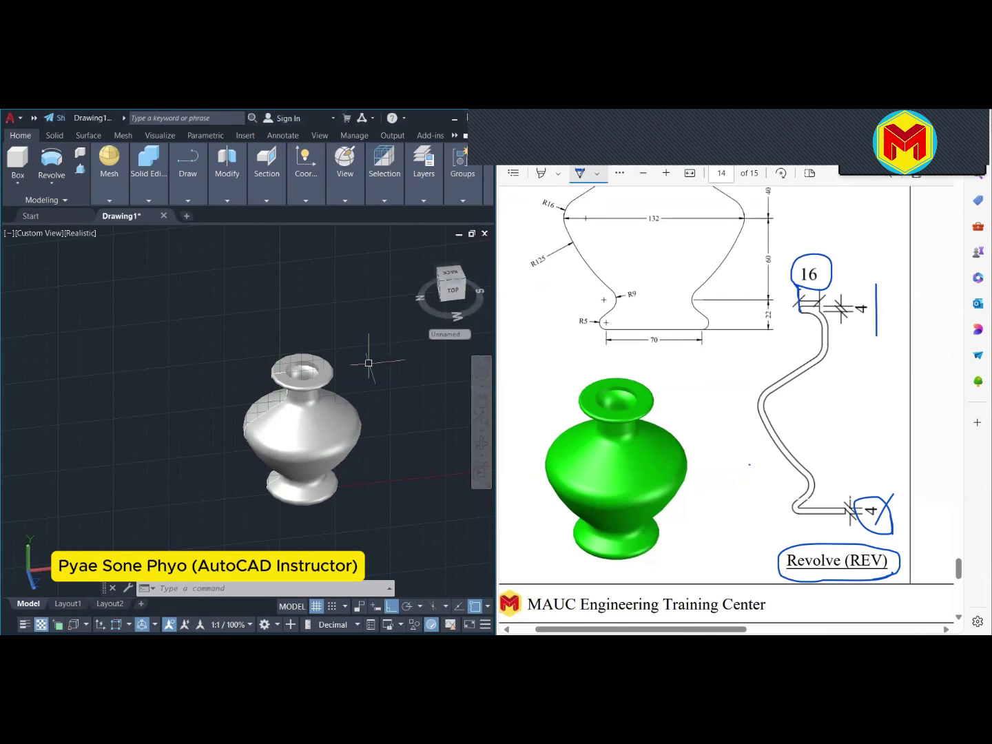
click(382, 525)
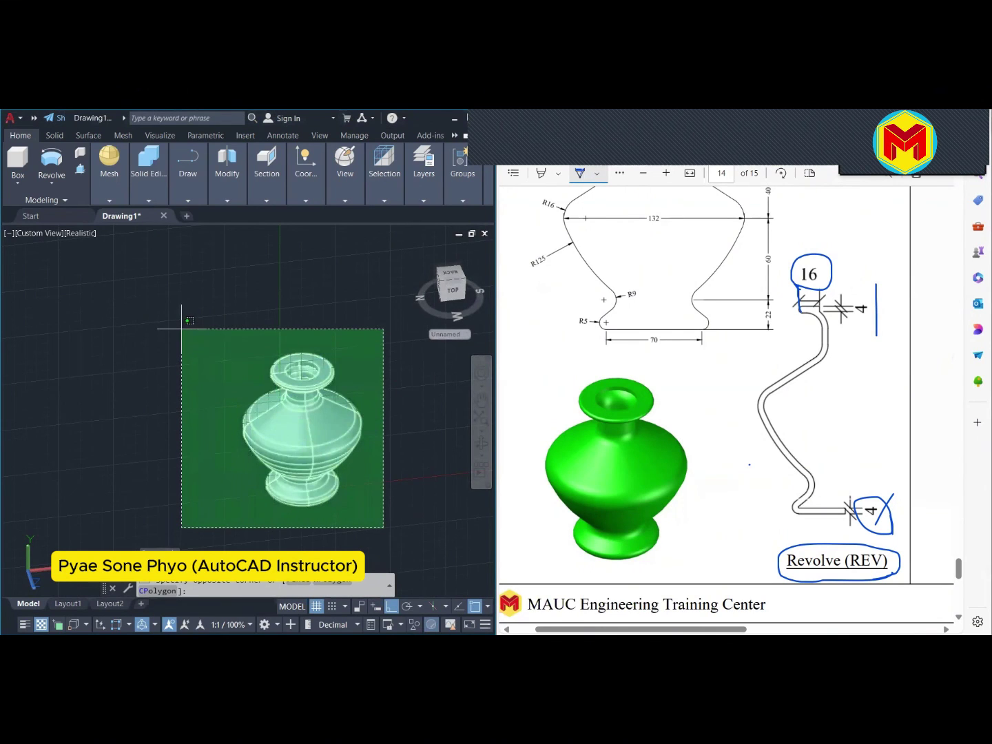
click(183, 329)
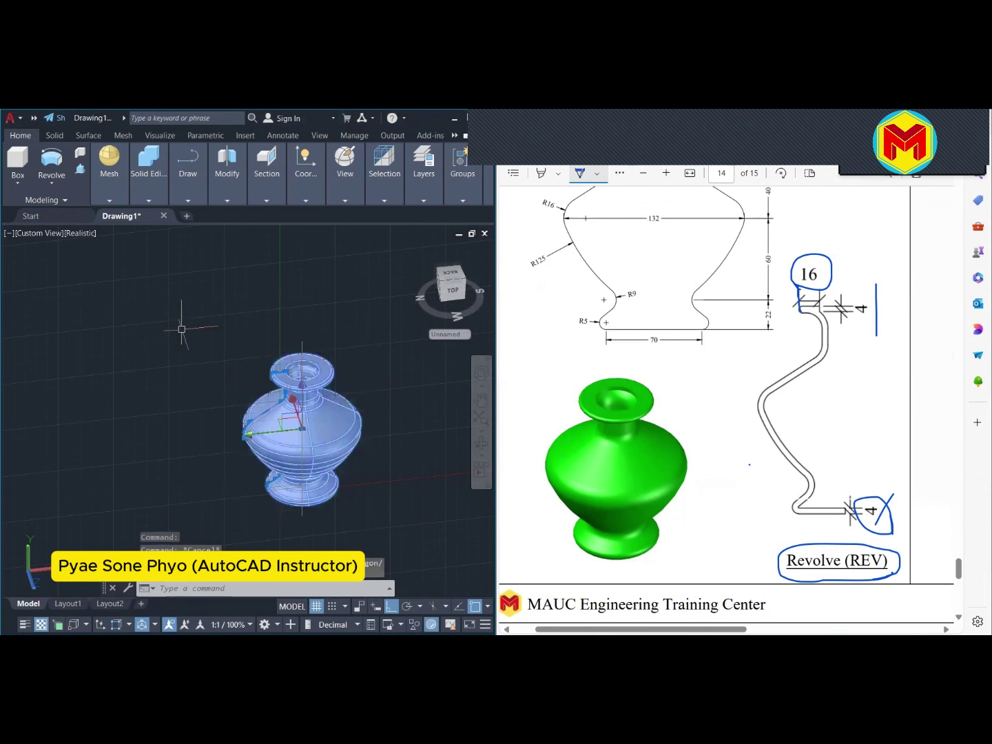
right_click(307, 431)
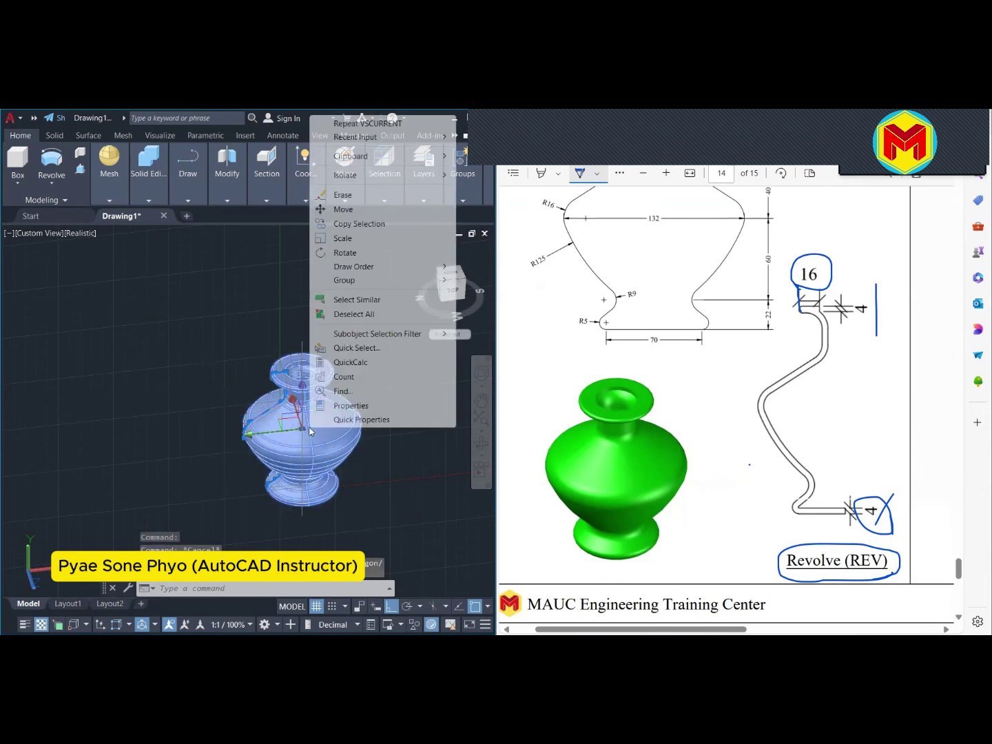
click(352, 407)
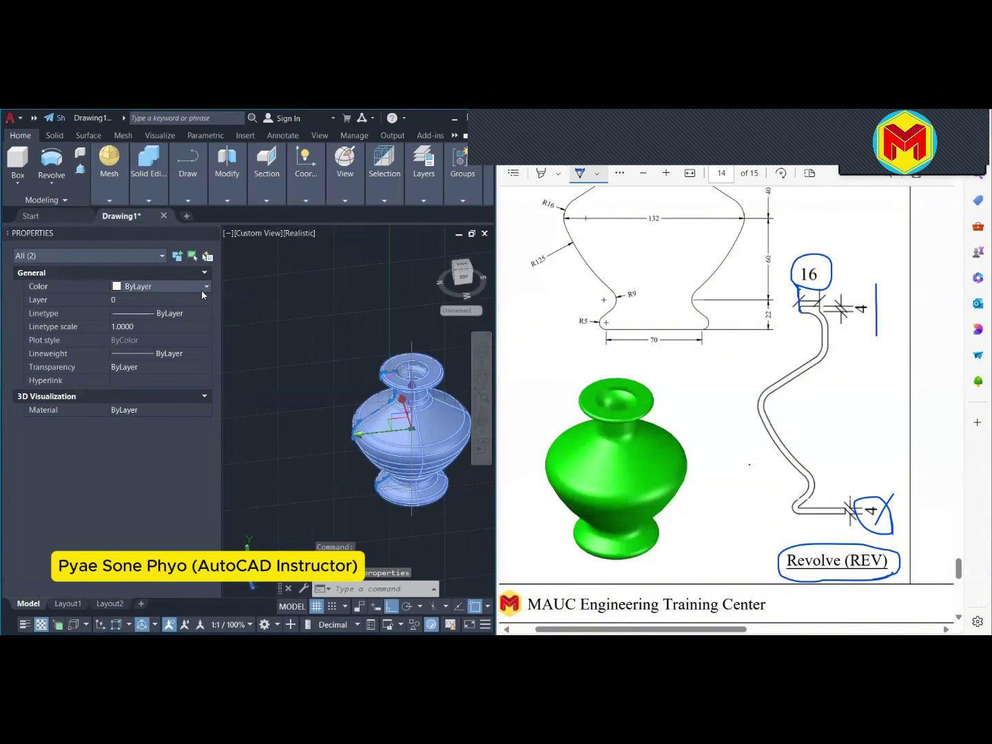
Browse the vase's Color options, closing Select Color with the colour left ByLayer
click(203, 289)
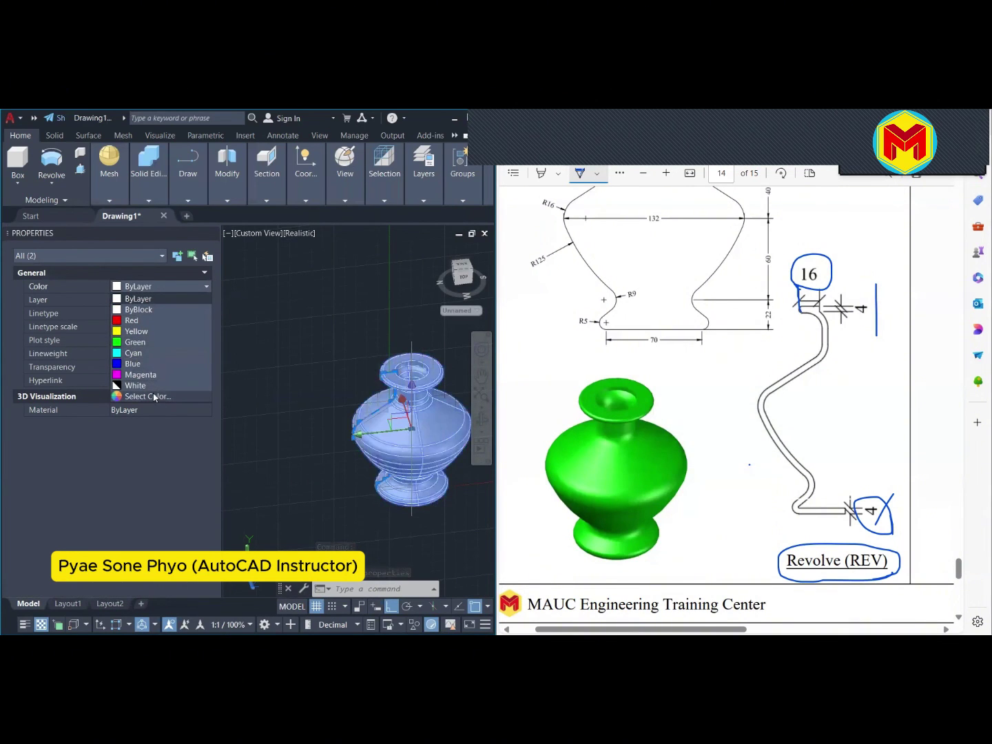
click(155, 397)
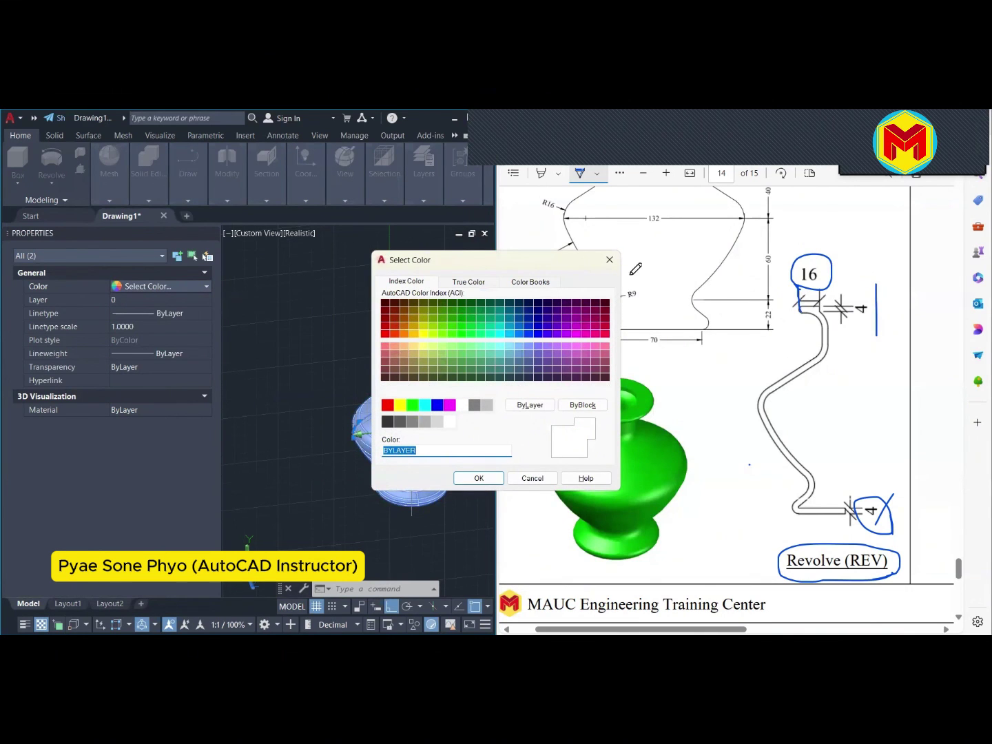
click(615, 265)
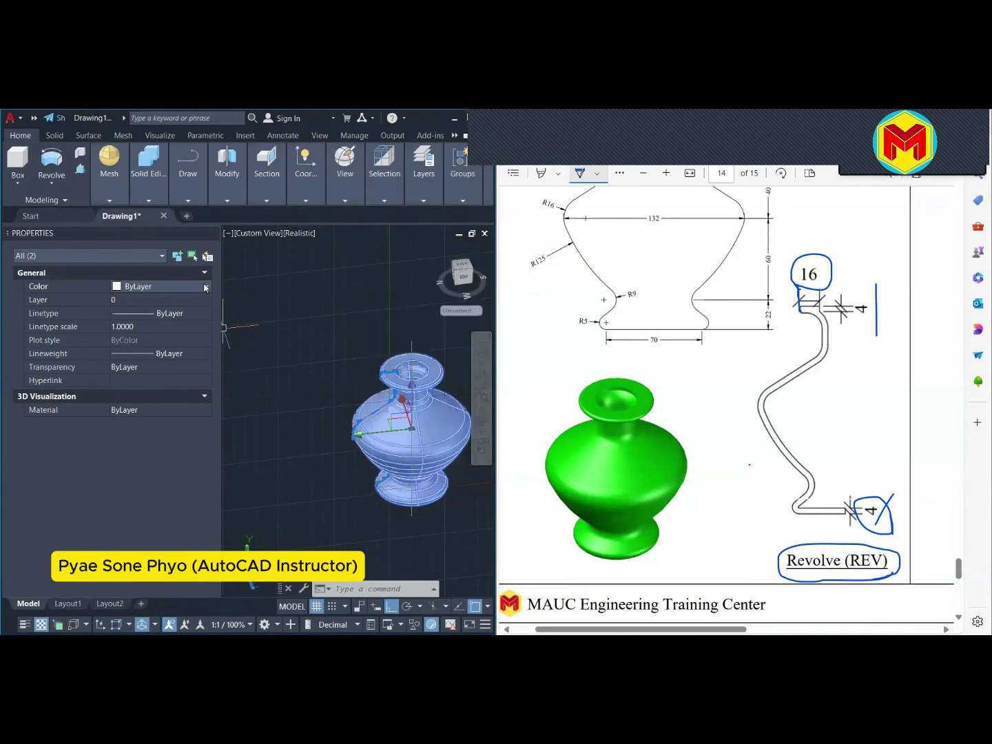
click(205, 289)
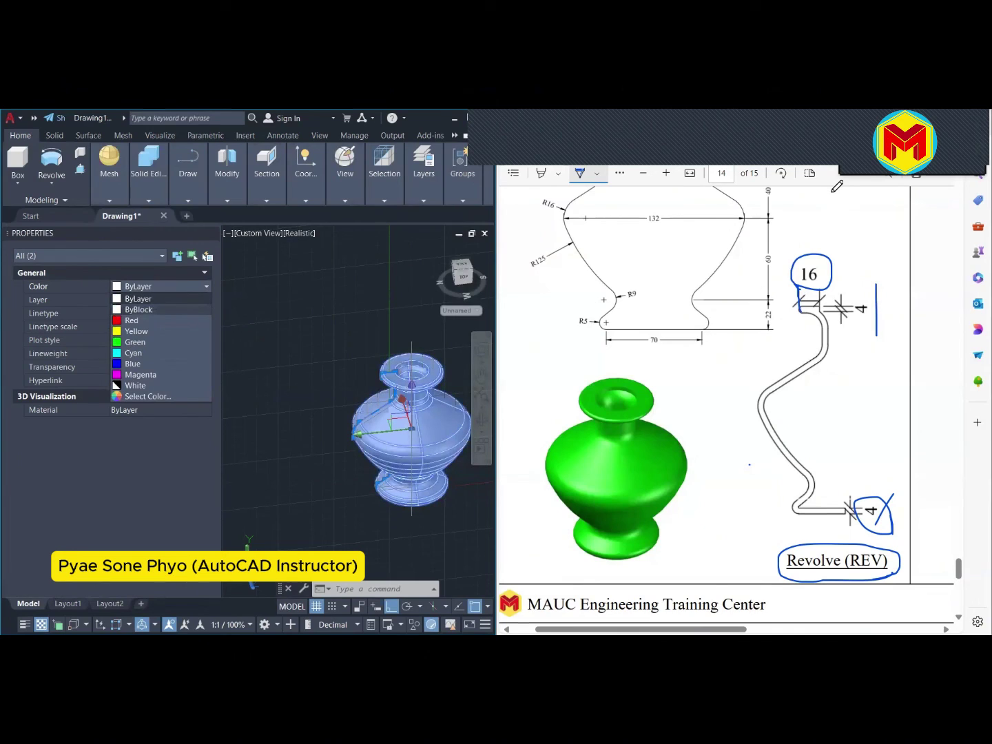